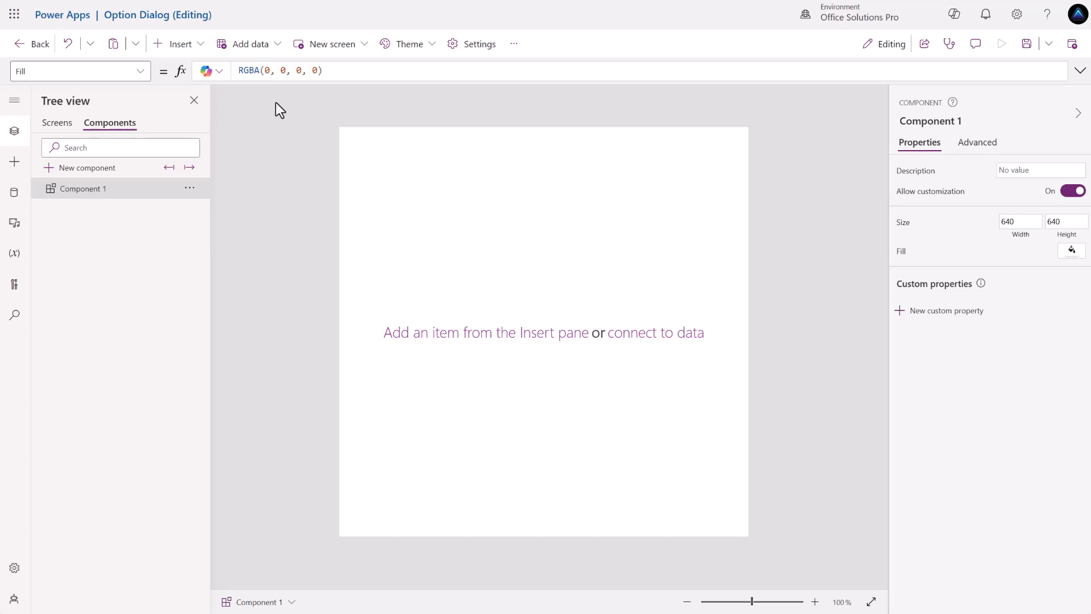
Turn on the "Modern controls and themes" update in the component library's settings.
{"action": "left_click", "coordinate": [460, 45]}
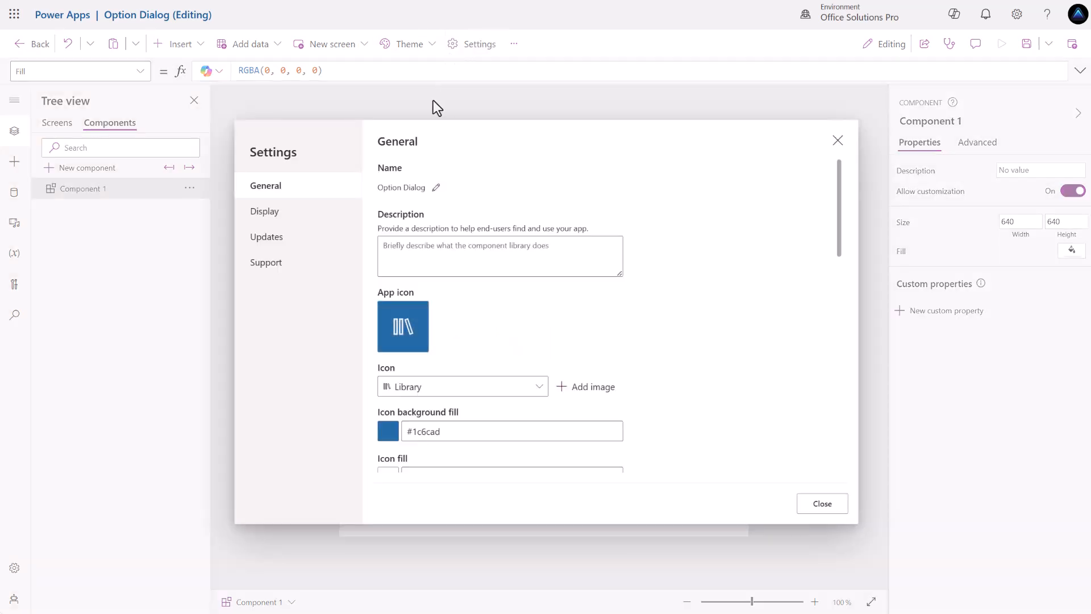
{"action": "left_click", "coordinate": [306, 238]}
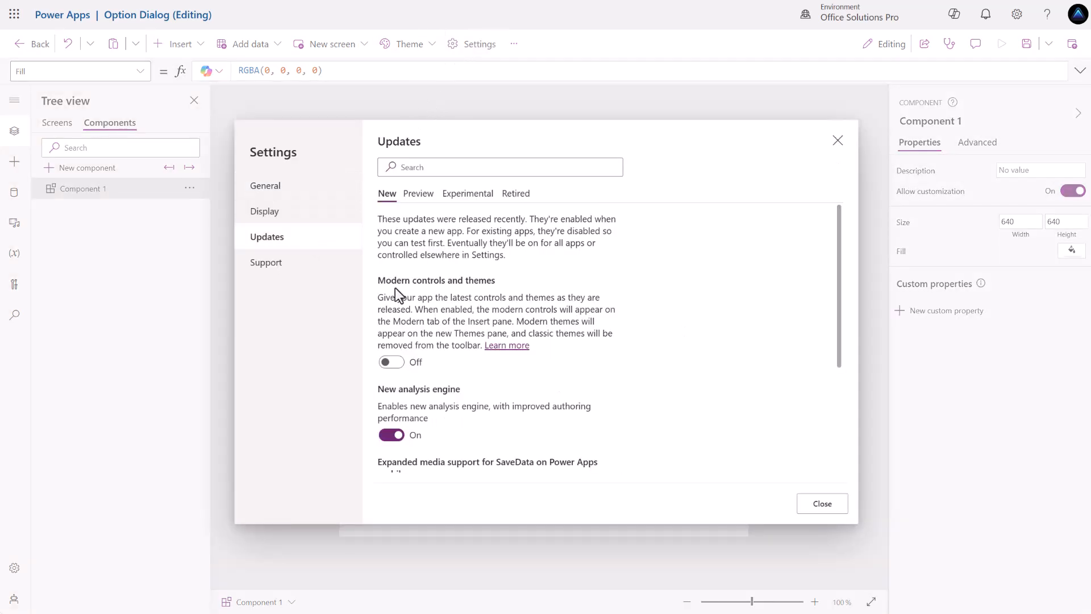
{"action": "left_click", "coordinate": [391, 361]}
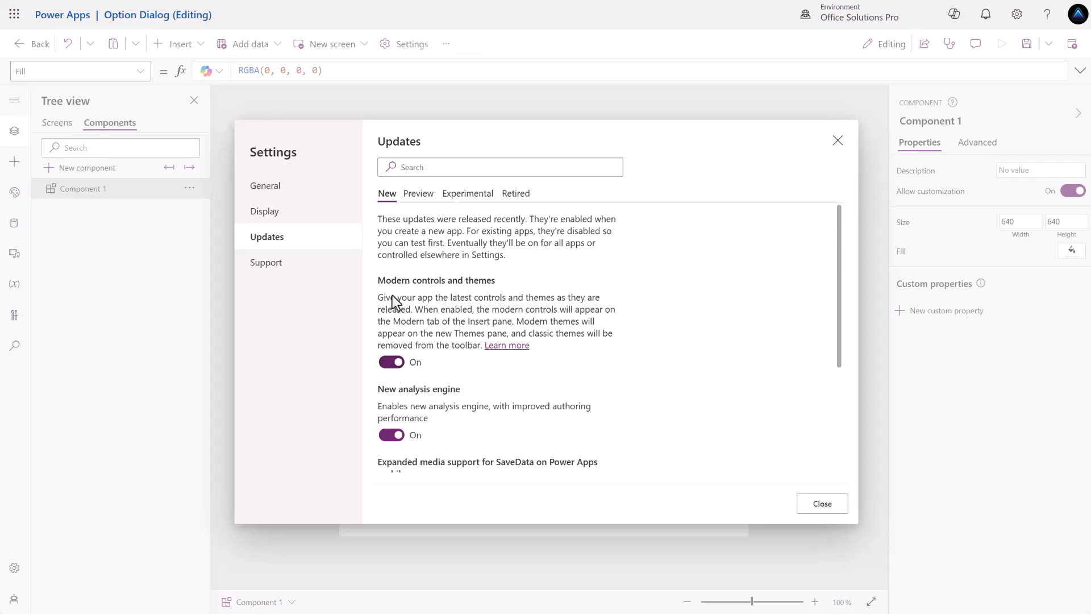
Search the updates for "comp" and enable the experimental "Enhanced component properties" feature.
{"action": "left_click", "coordinate": [478, 168]}
{"action": "type", "text": "comp"}
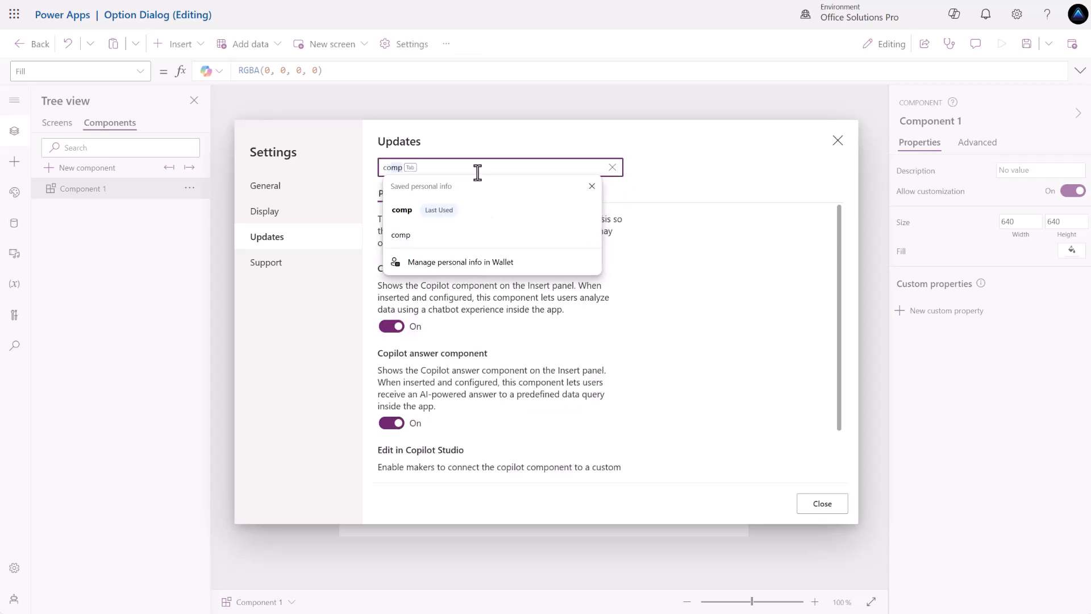
{"action": "left_click", "coordinate": [456, 200]}
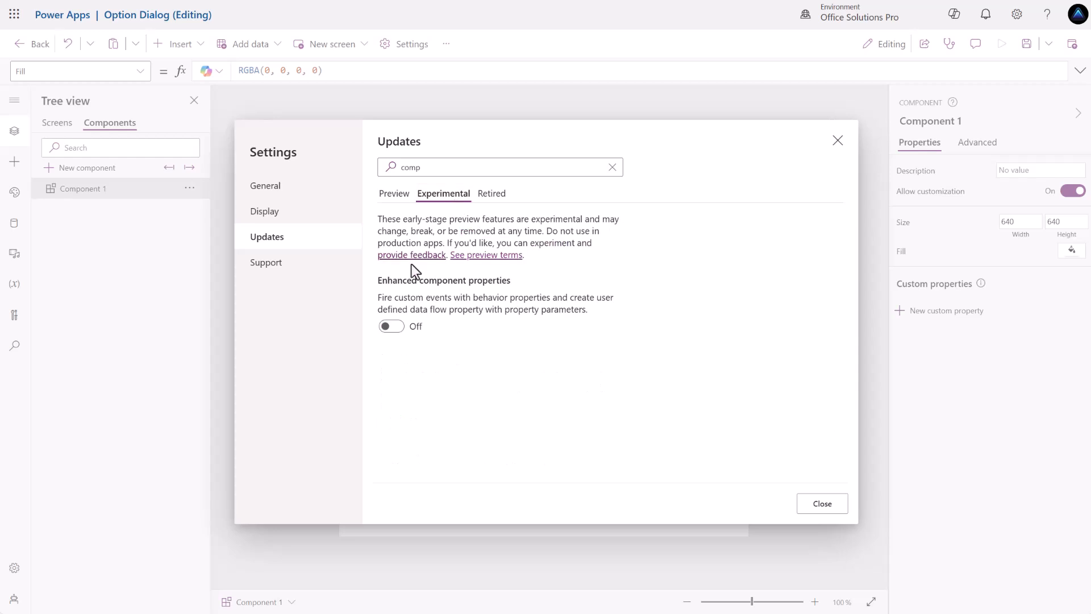
{"action": "left_click", "coordinate": [392, 330]}
Change the display orientation to Landscape, apply the change and close the settings.
{"action": "left_click", "coordinate": [274, 225]}
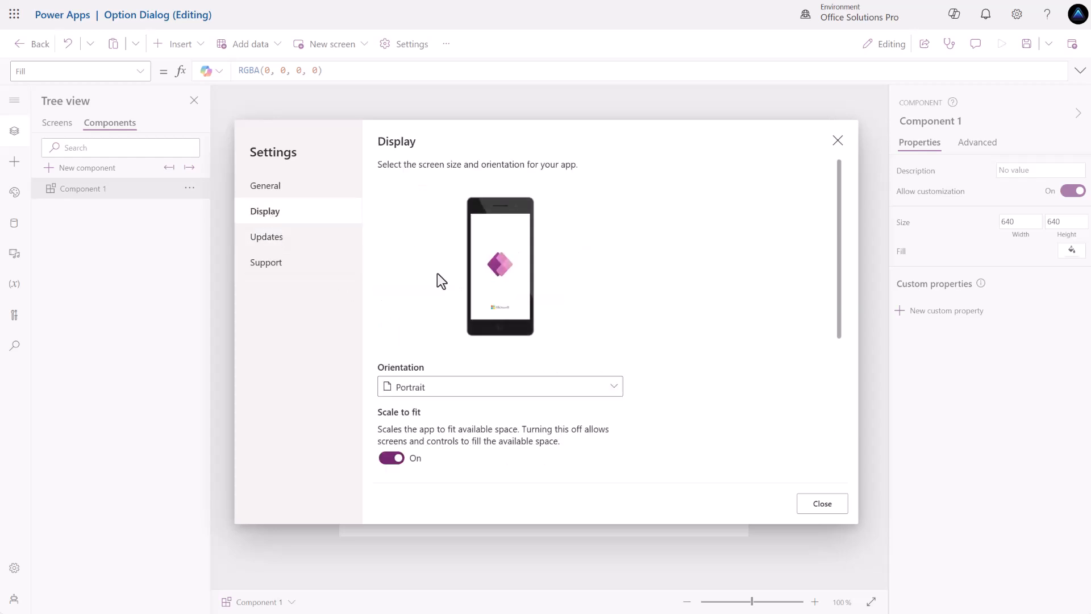
{"action": "left_click", "coordinate": [430, 391]}
{"action": "left_click", "coordinate": [431, 410]}
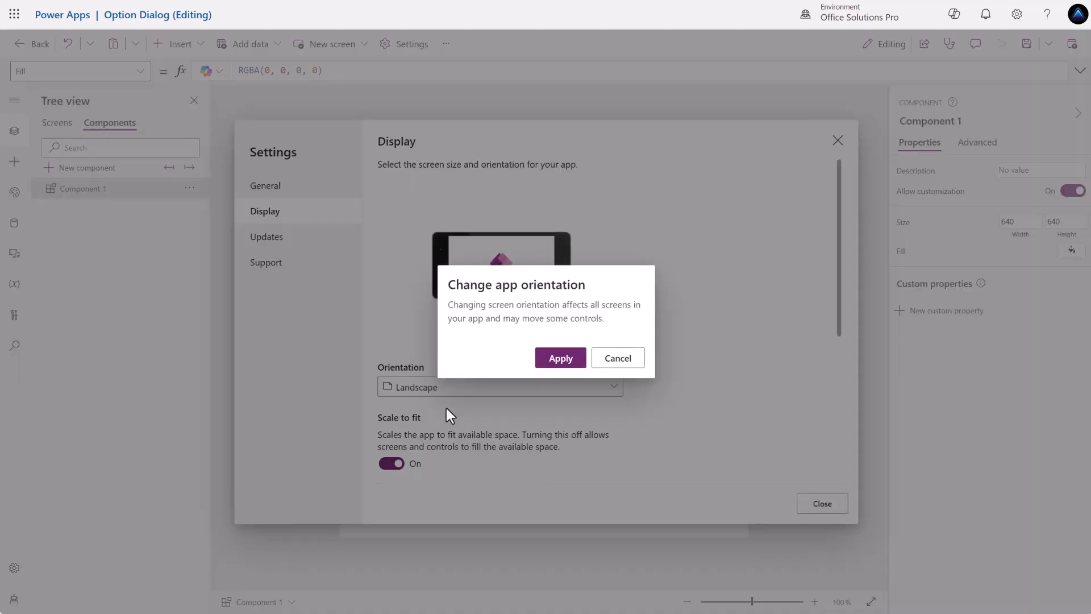
{"action": "left_click", "coordinate": [565, 370]}
{"action": "left_click", "coordinate": [560, 358]}
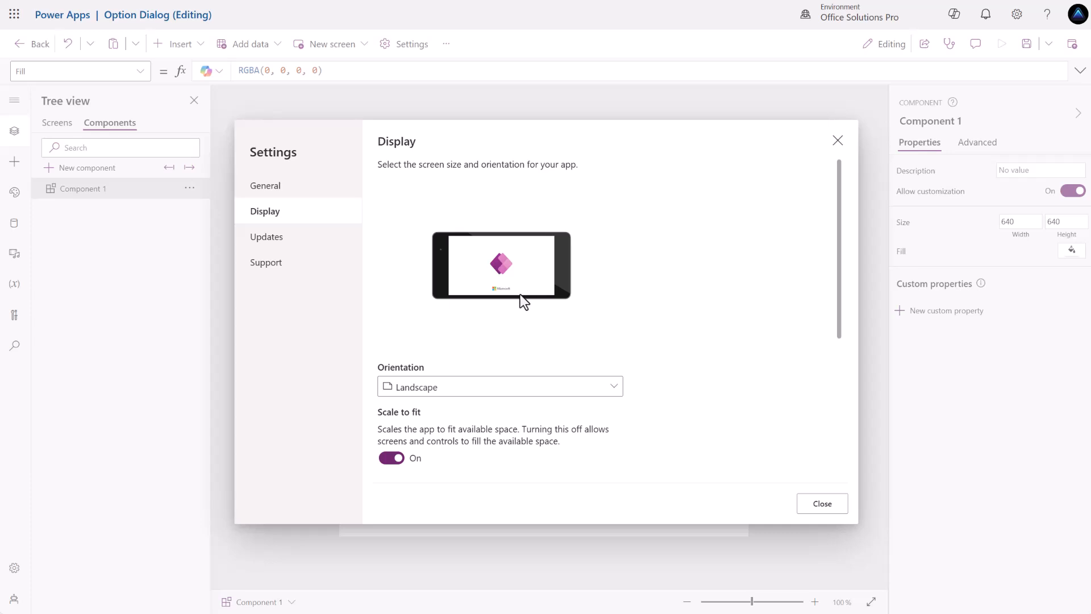
{"action": "left_click", "coordinate": [821, 507]}
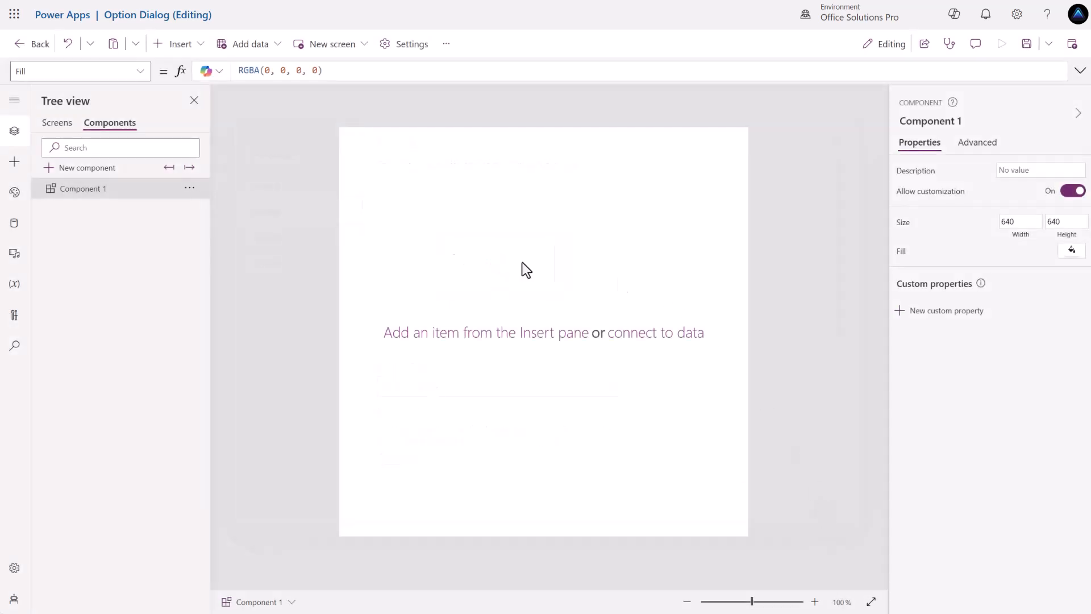
Rename Component 1 as "Confirmation Component".
{"action": "double_click", "coordinate": [98, 189]}
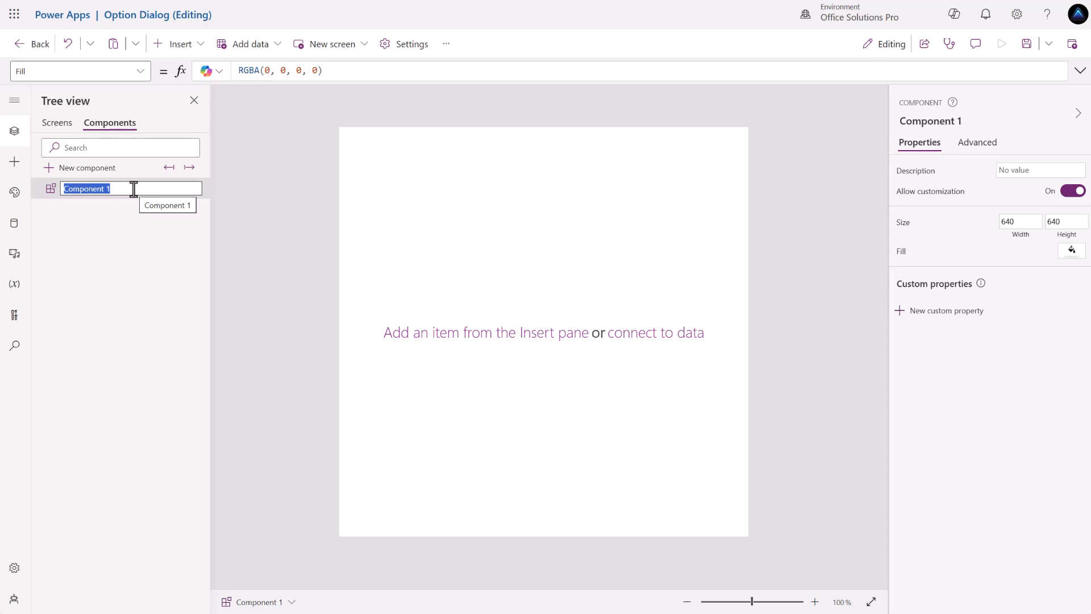
{"action": "type", "text": "Confirm"}
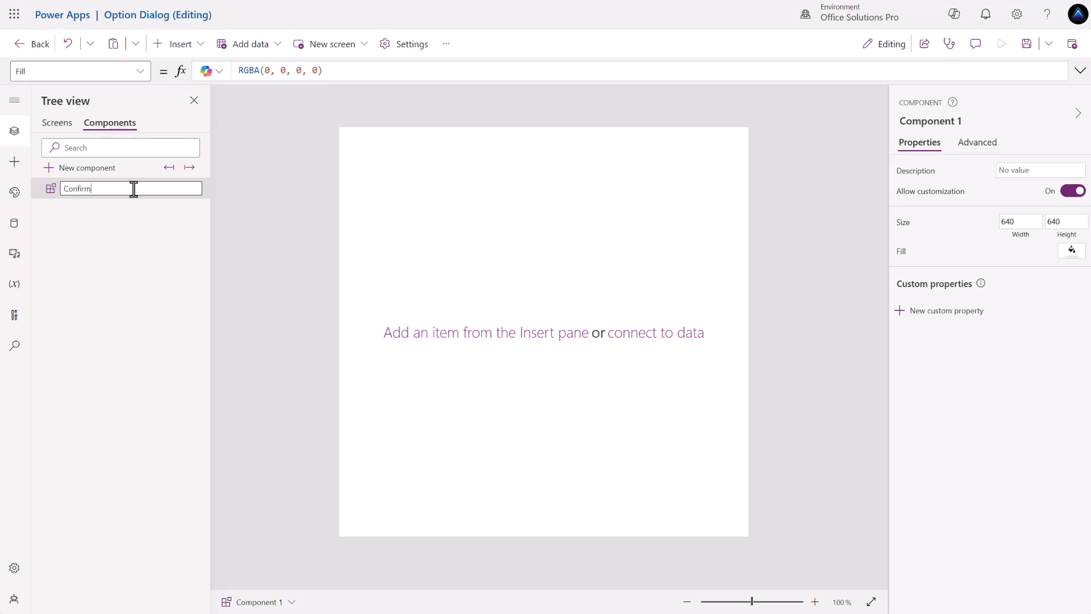
{"action": "type", "text": "ation Component"}
{"action": "left_click", "coordinate": [233, 196]}
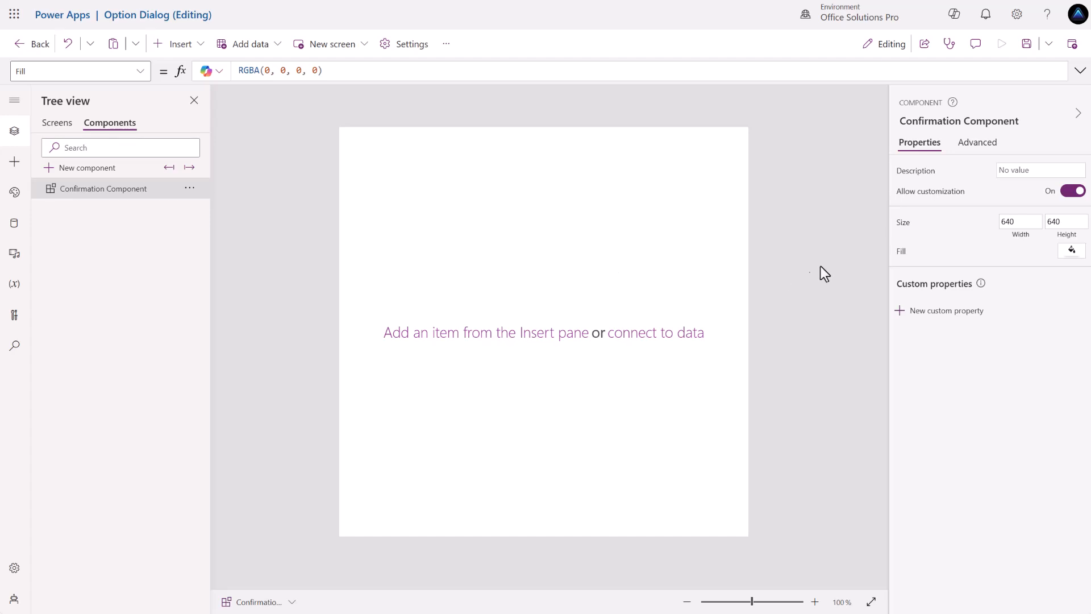
Set the Confirmation Component's Width formula to App.Width.
{"action": "left_click", "coordinate": [1017, 223]}
{"action": "left_click", "coordinate": [262, 70]}
{"action": "key", "text": "ctrl+a"}
{"action": "type", "text": "A"}
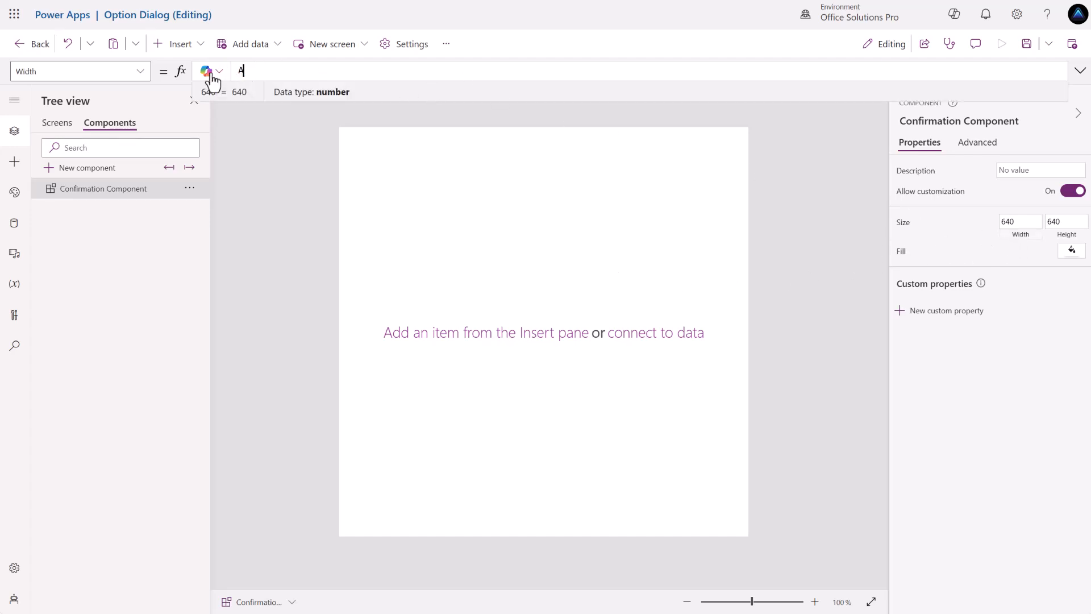
{"action": "type", "text": "pp.Width"}
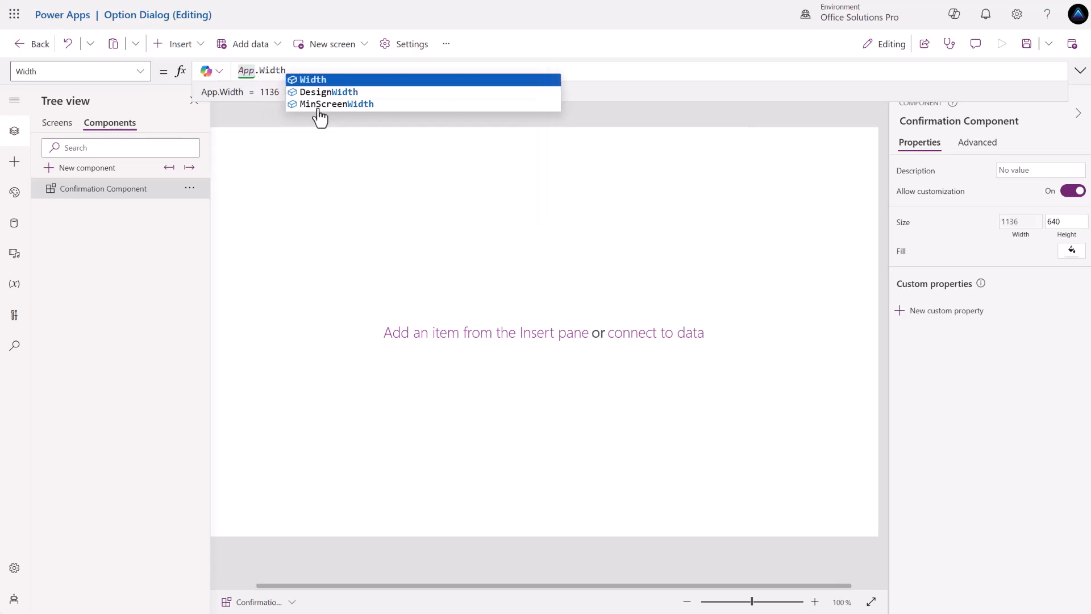
Set the Confirmation Component's Height formula to App.Height.
{"action": "left_click", "coordinate": [1066, 233]}
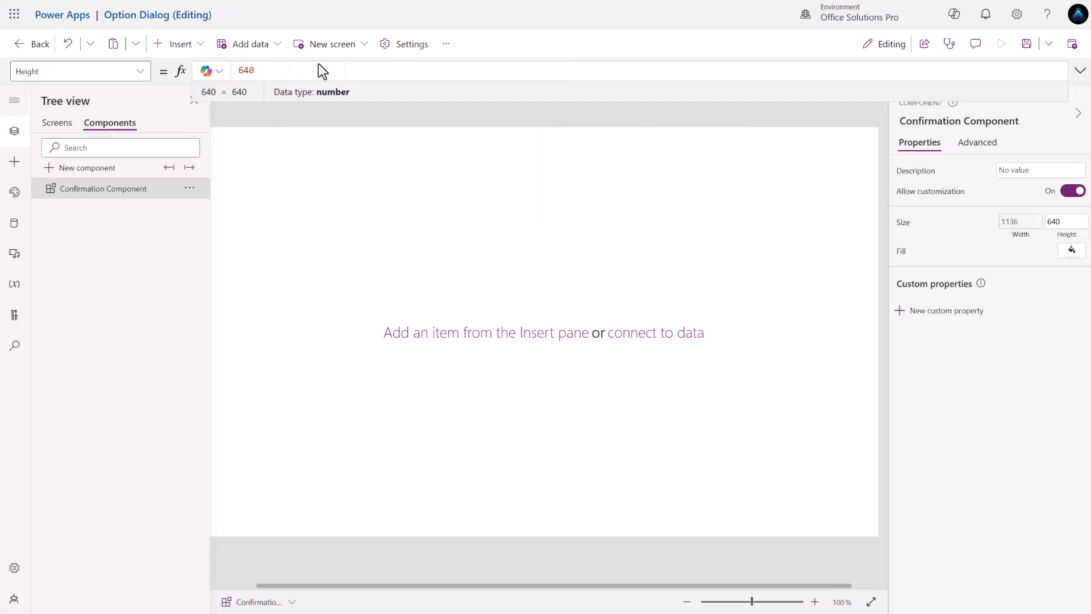
{"action": "key", "text": "ctrl+a"}
{"action": "type", "text": "App"}
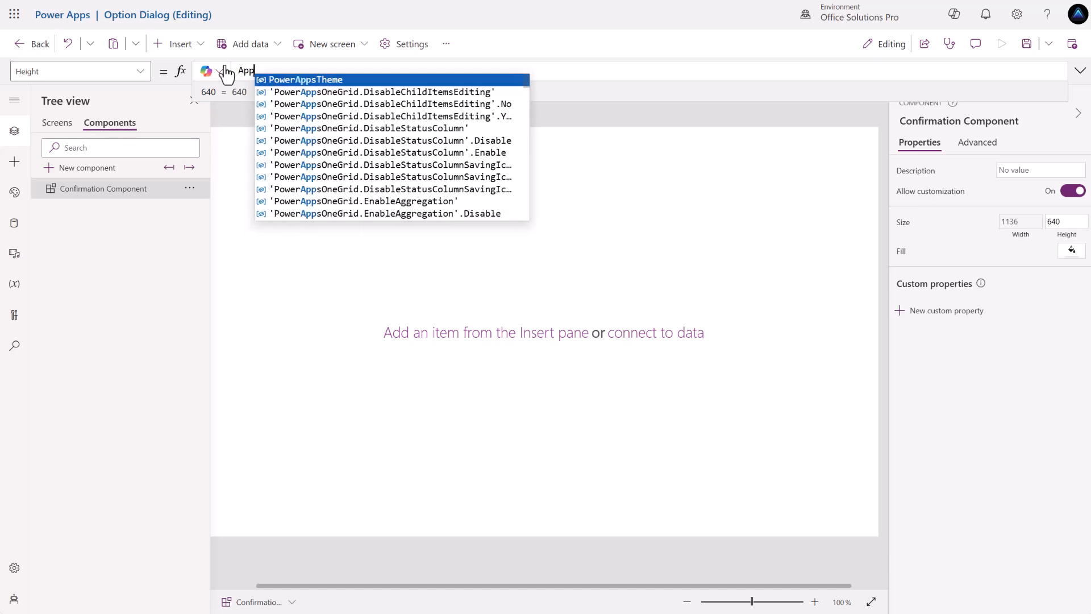
{"action": "type", "text": ".Height"}
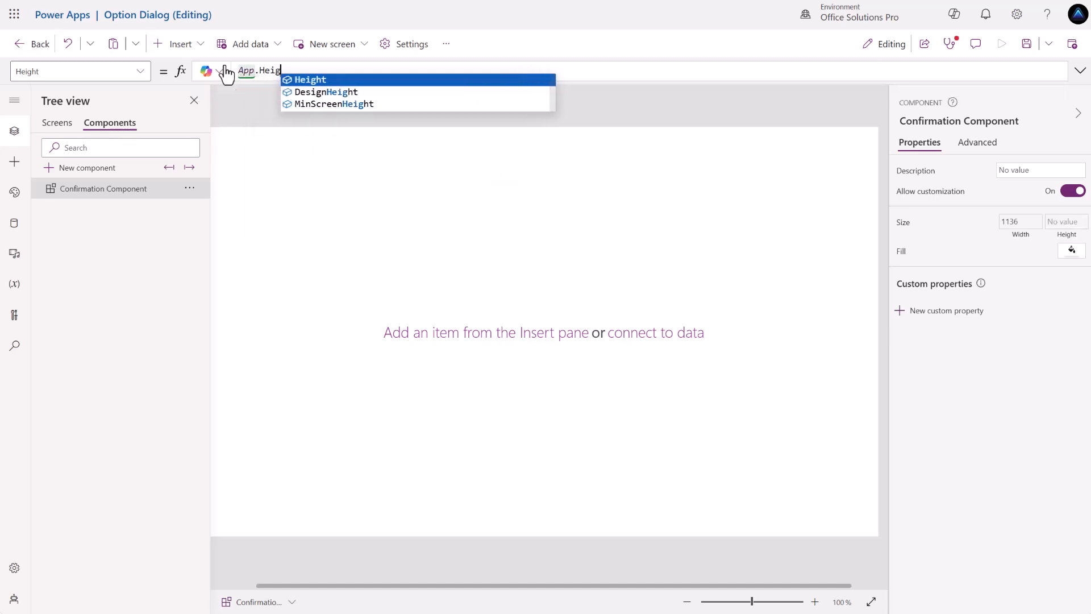
{"action": "key", "text": "Return"}
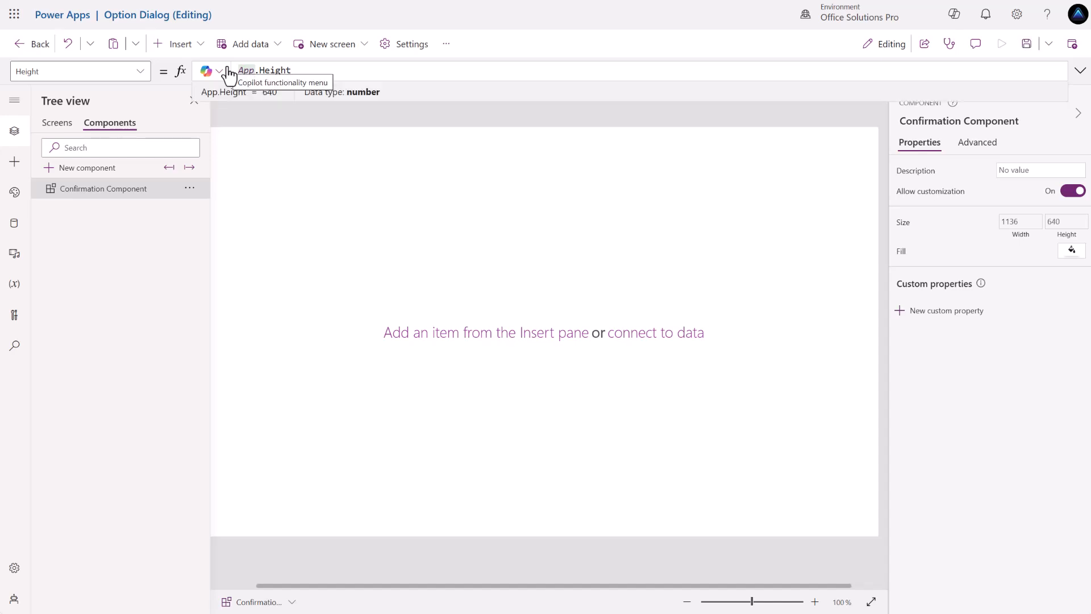
{"action": "left_click", "coordinate": [694, 604]}
{"action": "left_click", "coordinate": [694, 605]}
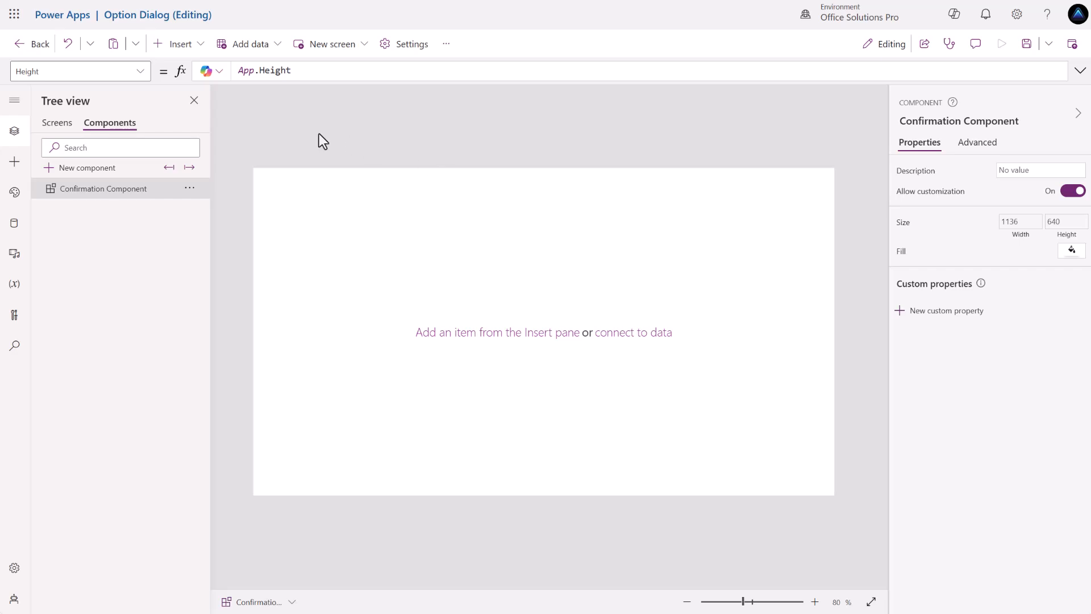
Insert a layout Container into the component and rename it "conConfirmation Screen Background".
{"action": "left_click", "coordinate": [189, 54]}
{"action": "type", "text": "cont"}
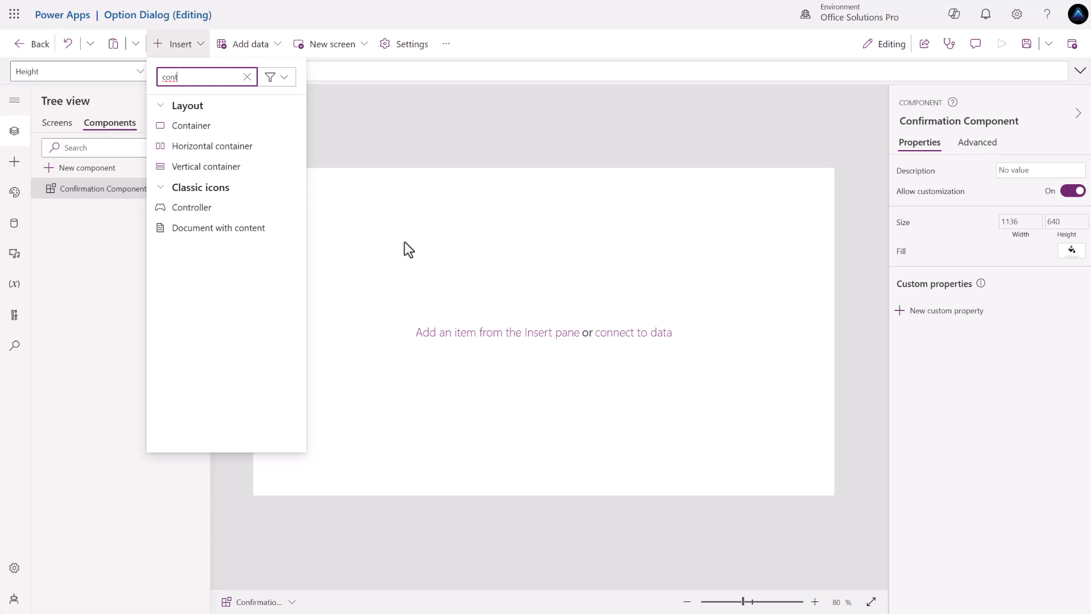
{"action": "left_click", "coordinate": [208, 136]}
{"action": "double_click", "coordinate": [127, 208]}
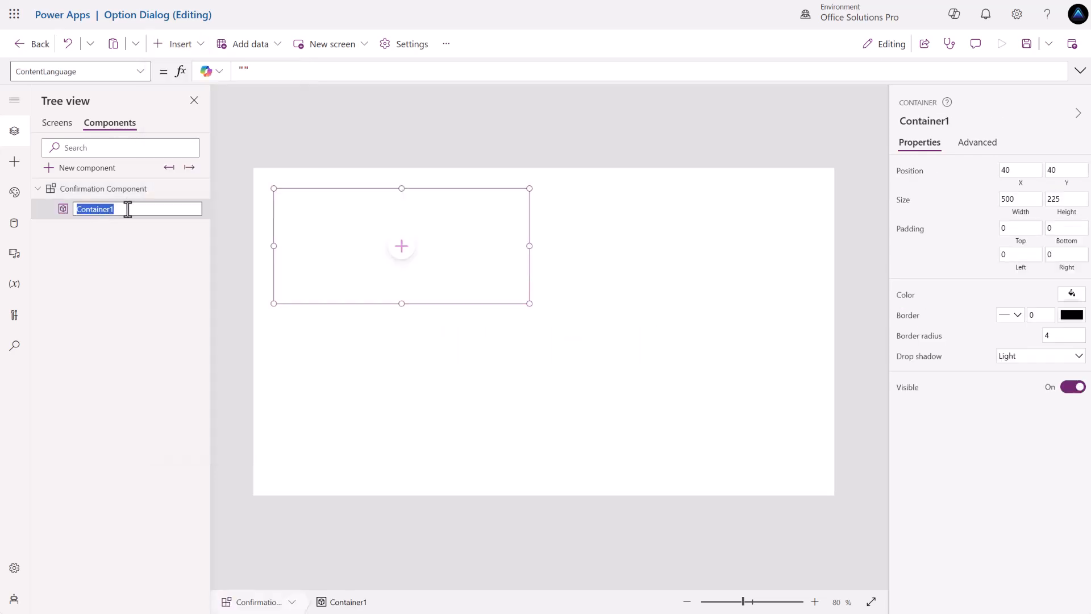
{"action": "type", "text": "conConfirmation Screen Background"}
{"action": "key", "text": "Return"}
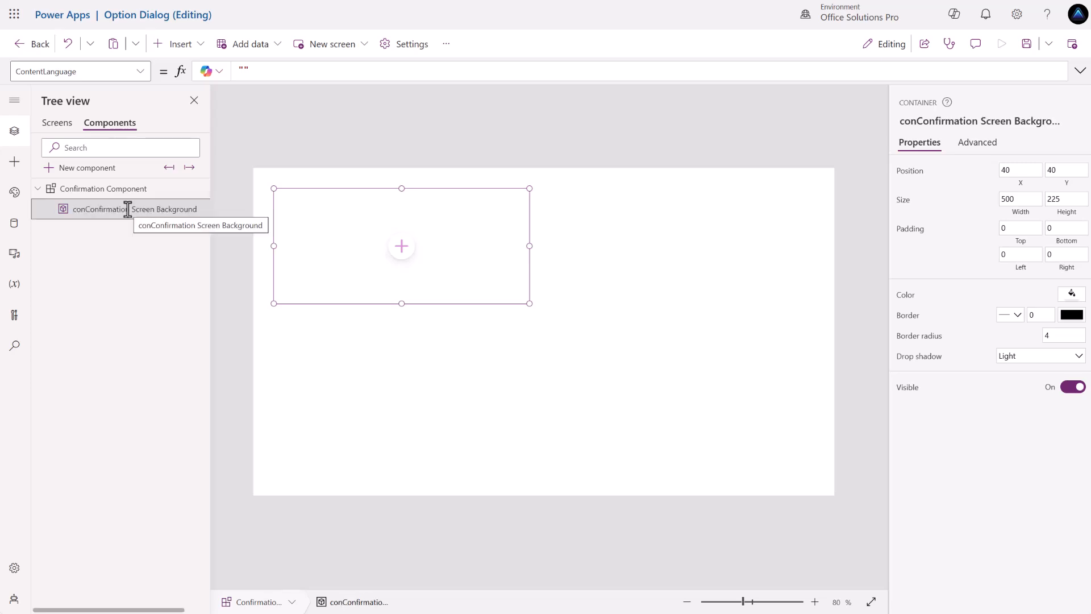
Set the background container's position to X 0 and Y 0.
{"action": "left_click", "coordinate": [1018, 166]}
{"action": "type", "text": "0"}
{"action": "key", "text": "Tab"}
{"action": "type", "text": "0"}
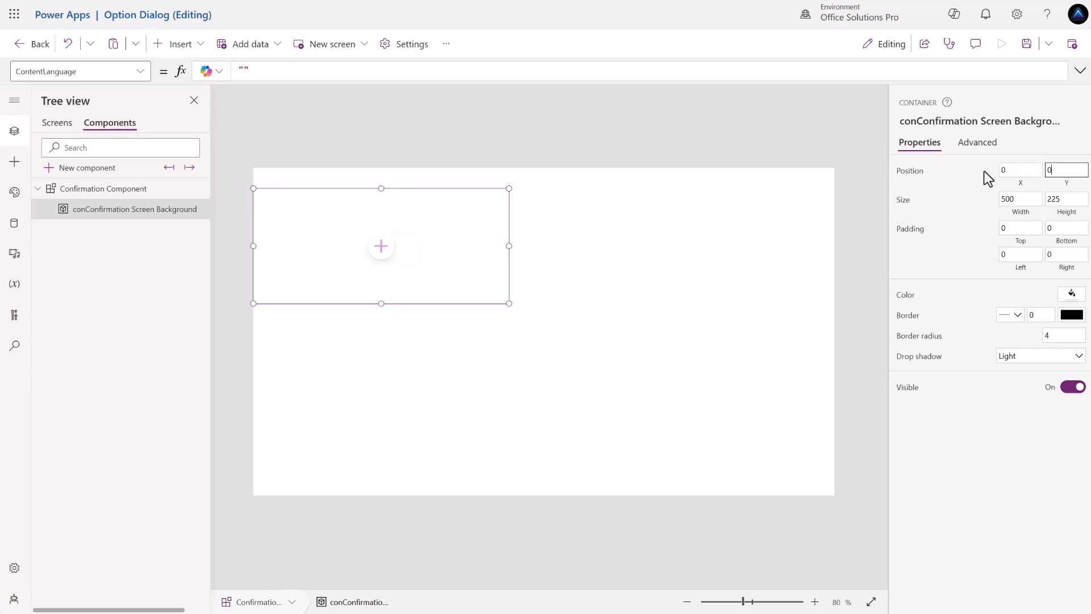
{"action": "left_click", "coordinate": [984, 171]}
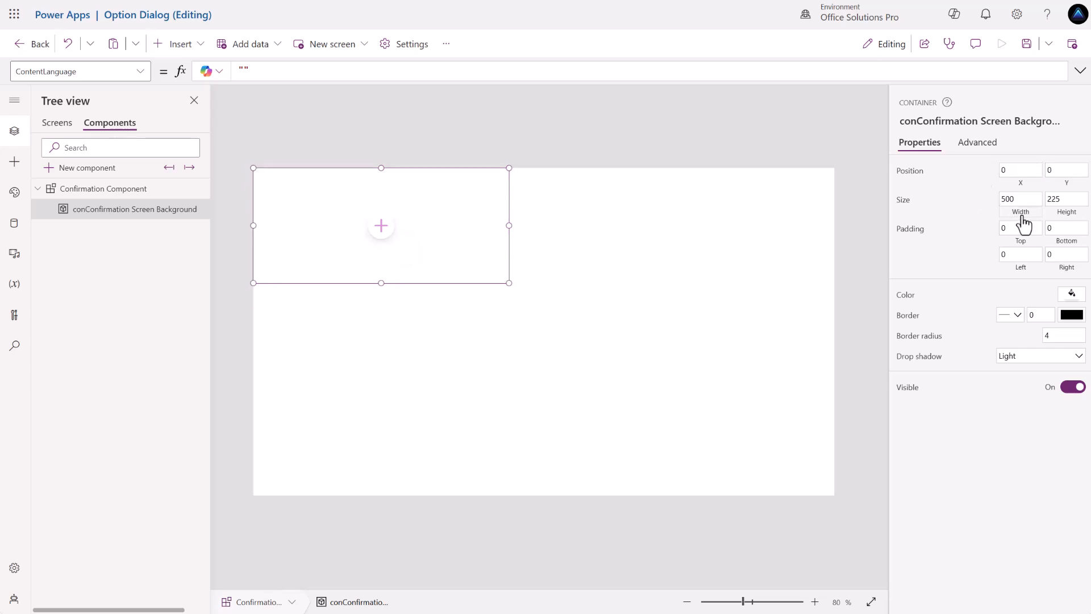
Set the background container's Width formula to App.Width and its Height formula to App.Height.
{"action": "left_click", "coordinate": [1021, 213]}
{"action": "left_click_drag", "start_coordinate": [255, 70], "coordinate": [216, 71]}
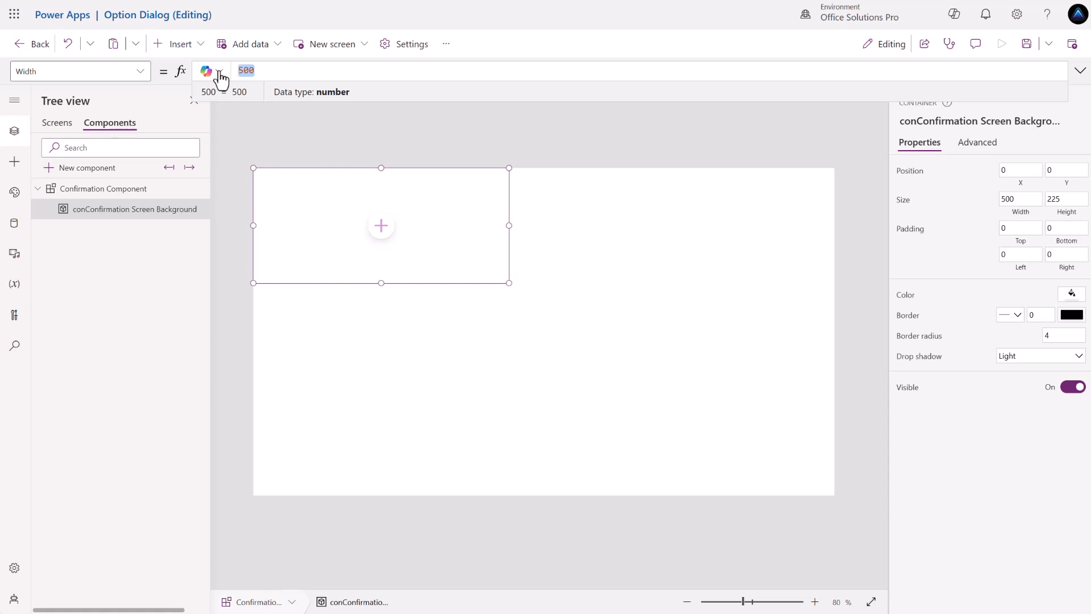
{"action": "type", "text": "App.Width"}
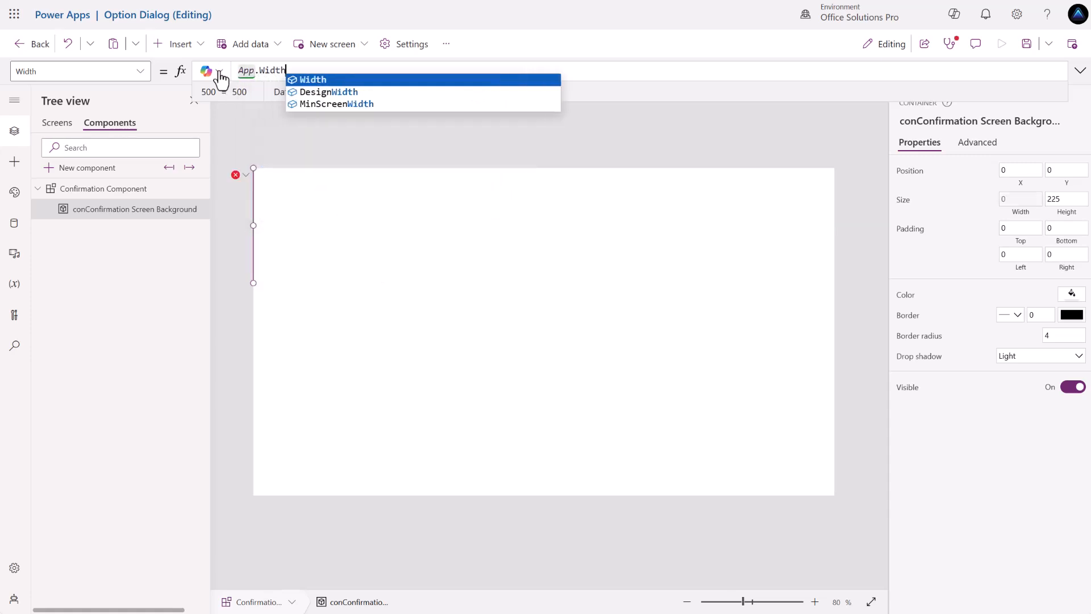
{"action": "left_click", "coordinate": [1061, 212]}
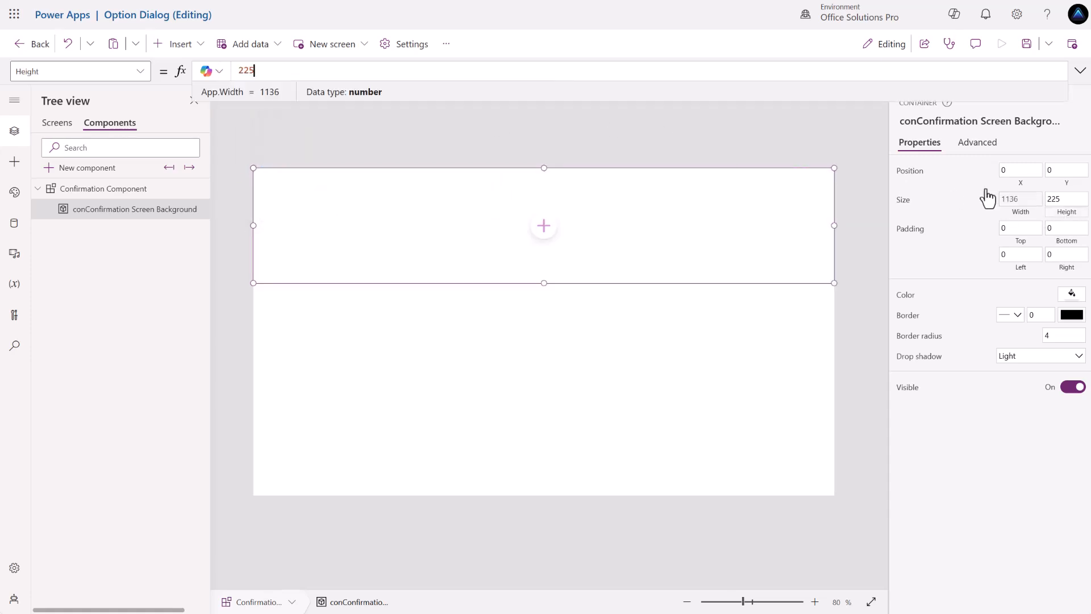
{"action": "left_click_drag", "start_coordinate": [304, 70], "coordinate": [225, 73]}
{"action": "key", "text": "BackSpace"}
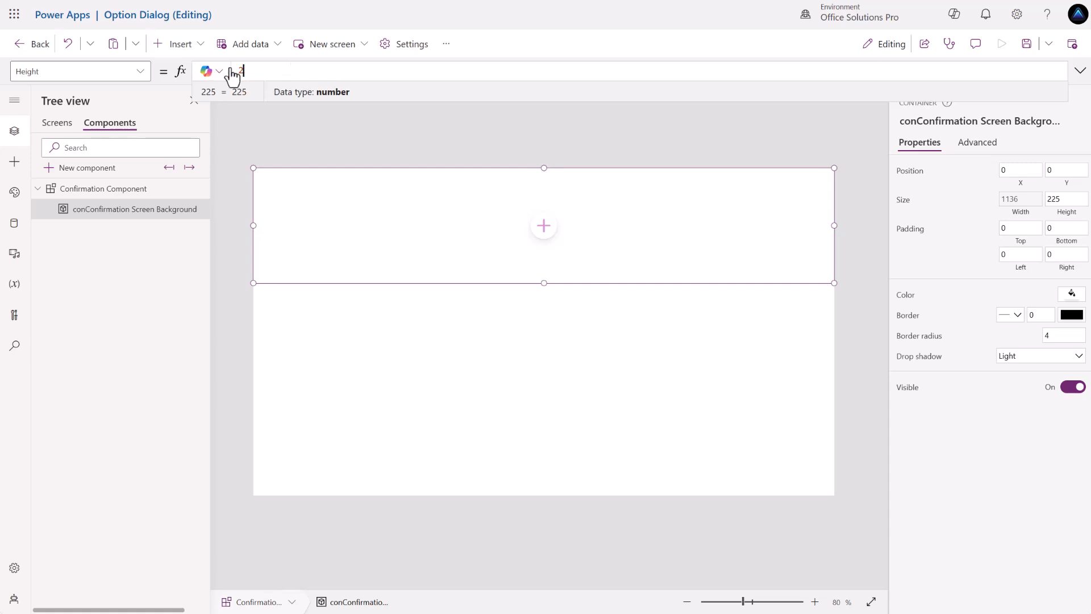
{"action": "type", "text": "App.Height"}
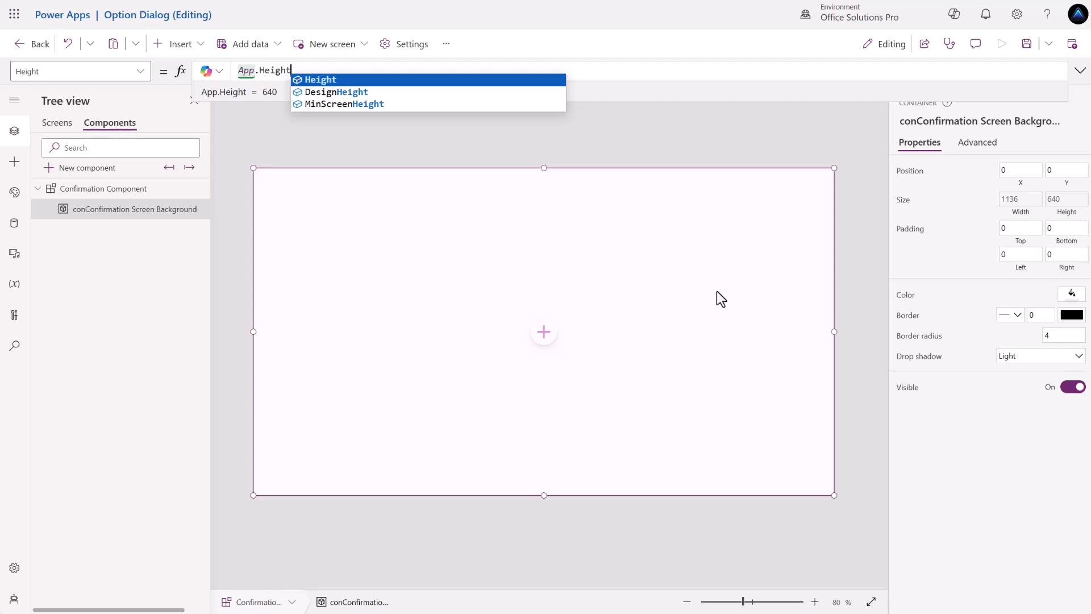
{"action": "left_click", "coordinate": [862, 299]}
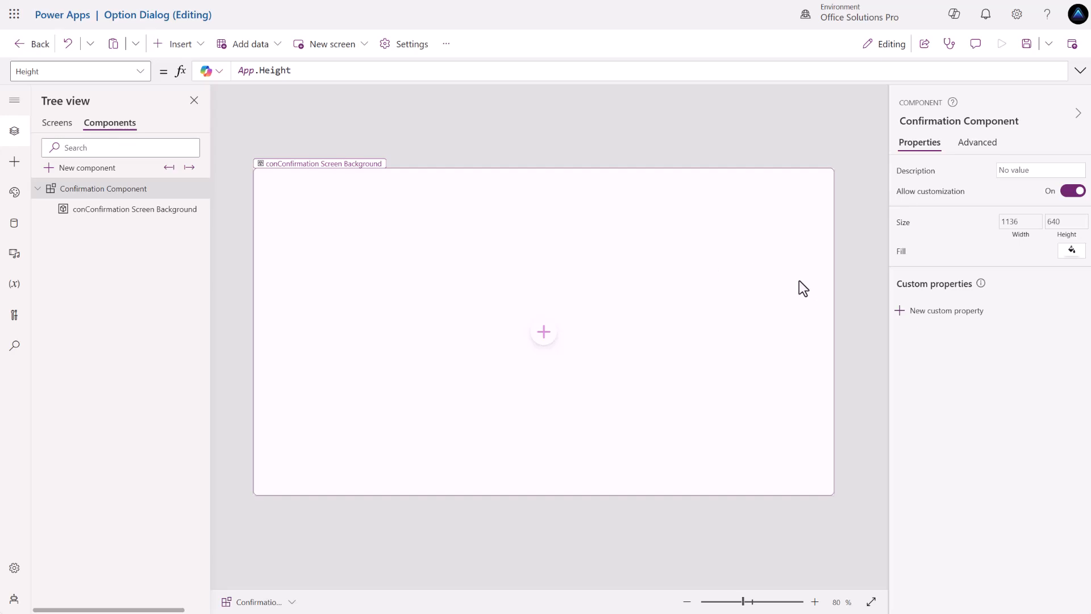
Create a custom input property "Component Background" with data type Color on the Confirmation Component.
{"action": "left_click", "coordinate": [946, 310]}
{"action": "left_click", "coordinate": [738, 159]}
{"action": "left_click_drag", "start_coordinate": [738, 159], "coordinate": [645, 158]}
{"action": "type", "text": "C"}
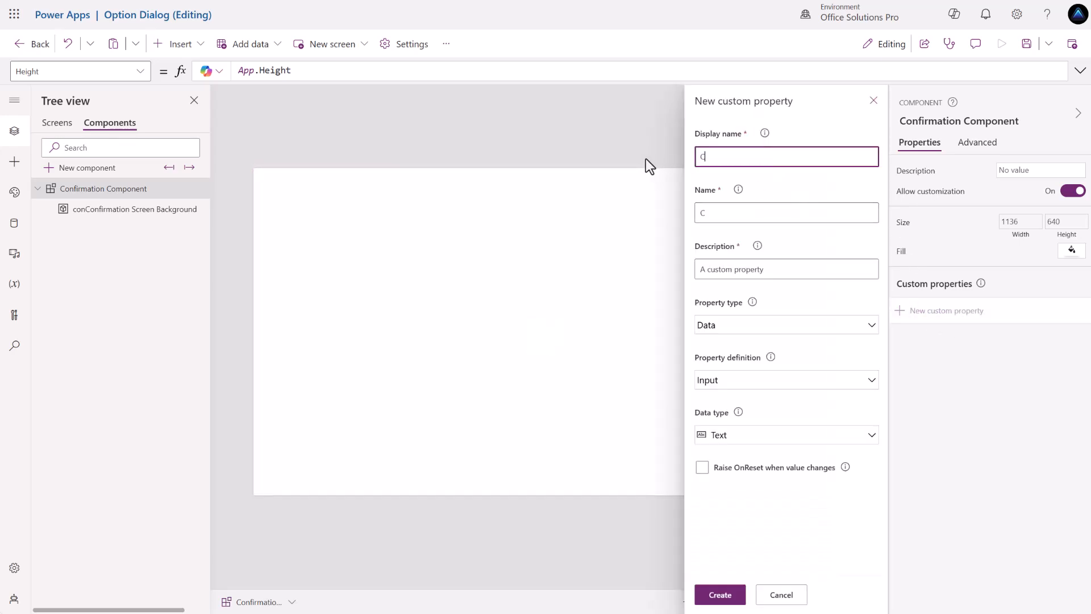
{"action": "type", "text": "omponent Background"}
{"action": "left_click", "coordinate": [762, 437]}
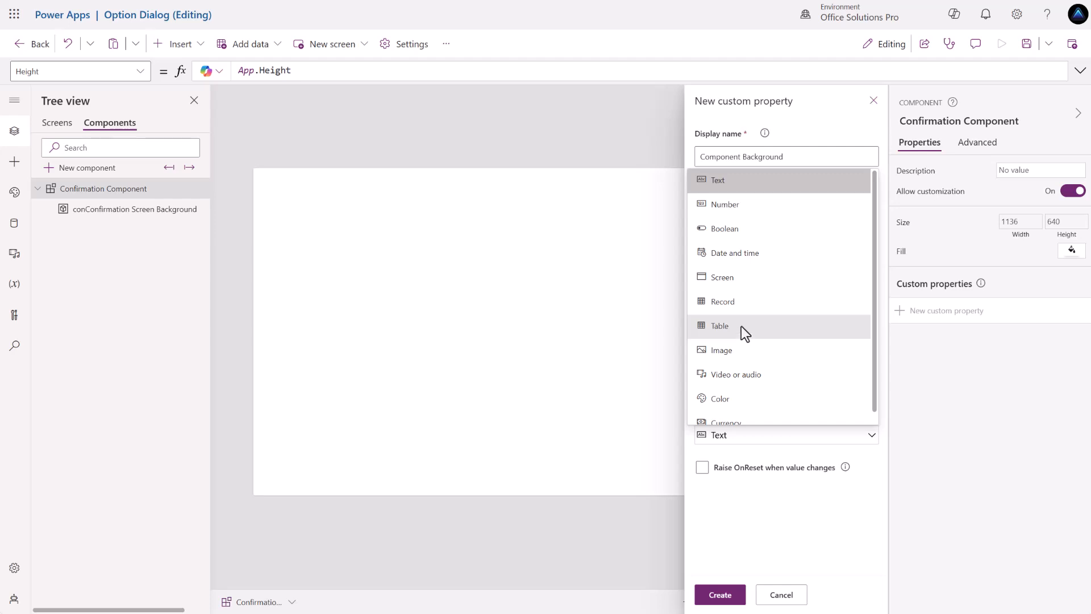
{"action": "left_click", "coordinate": [733, 400]}
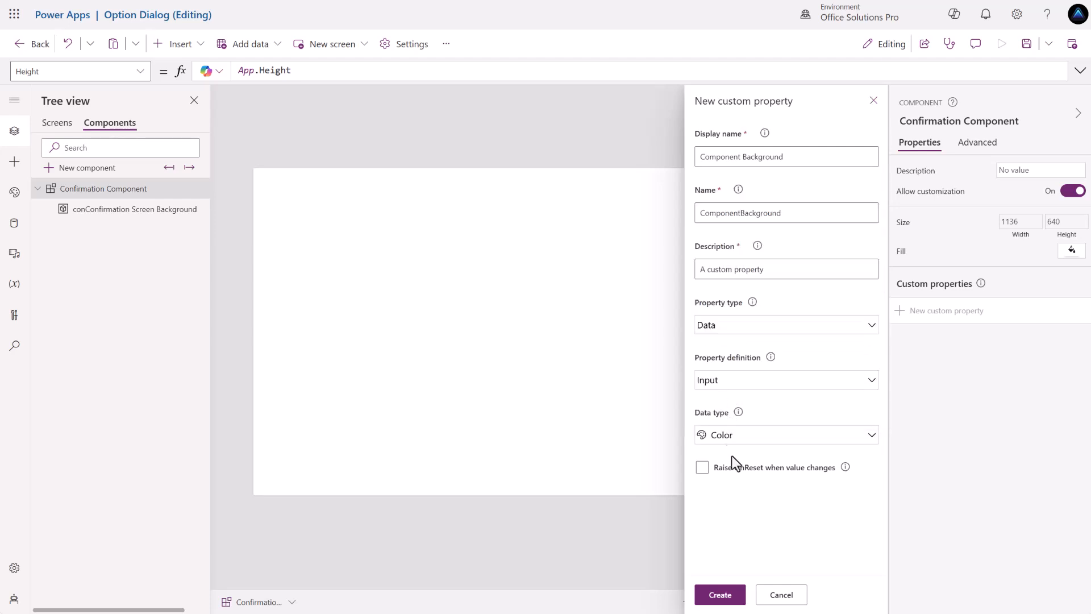
{"action": "left_click", "coordinate": [719, 594]}
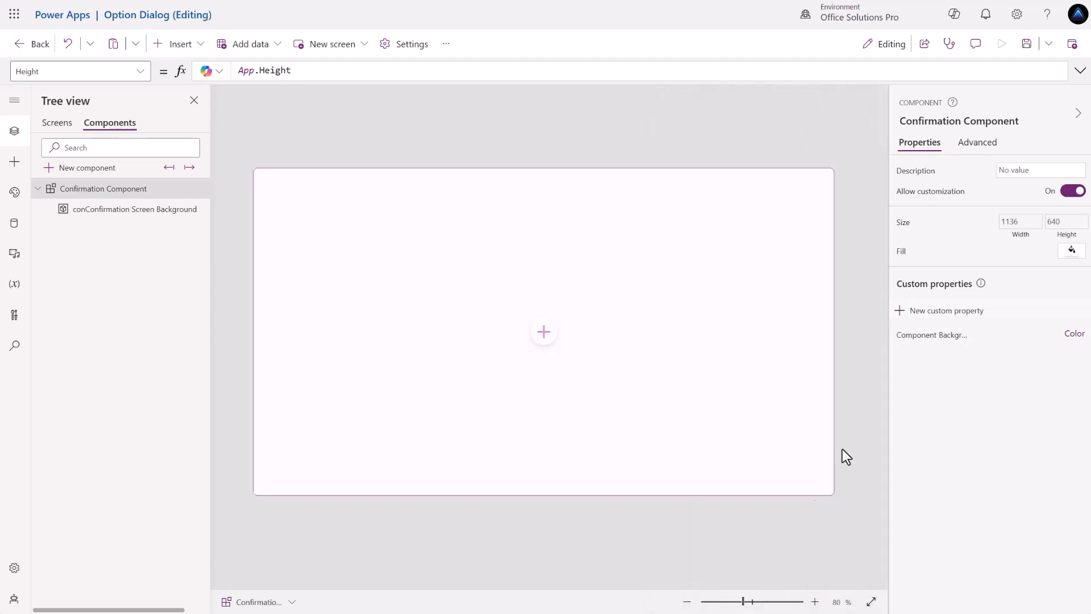
Create a custom input property "Dialog Height" with data type Number on the Confirmation Component.
{"action": "left_click", "coordinate": [903, 312]}
{"action": "left_click_drag", "start_coordinate": [778, 161], "coordinate": [641, 155]}
{"action": "type", "text": "Dial"}
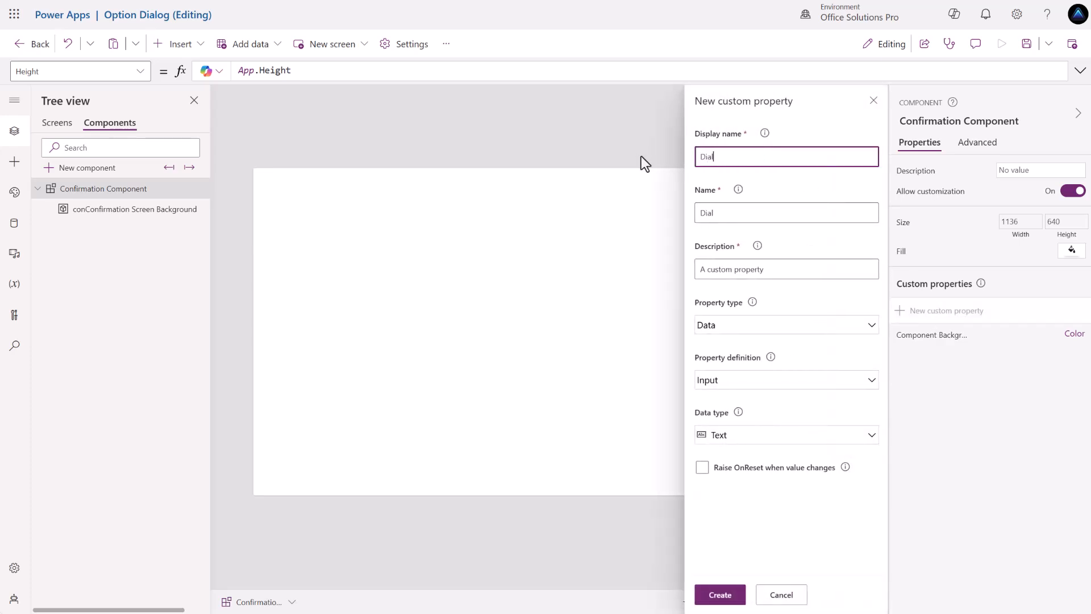
{"action": "type", "text": "og Height"}
{"action": "left_click", "coordinate": [750, 439]}
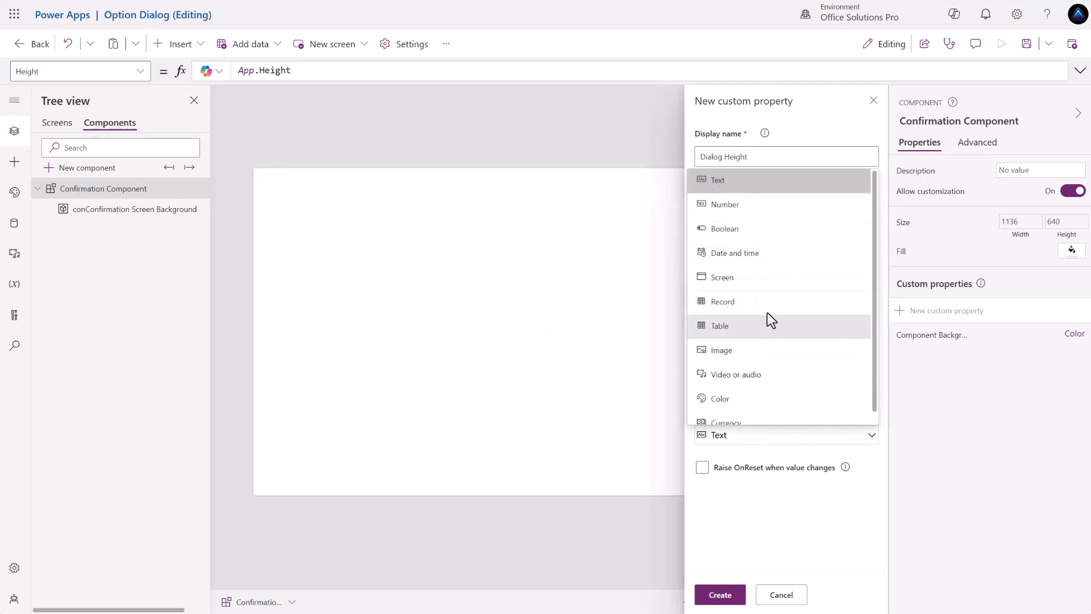
{"action": "left_click", "coordinate": [775, 226]}
{"action": "left_click", "coordinate": [718, 596]}
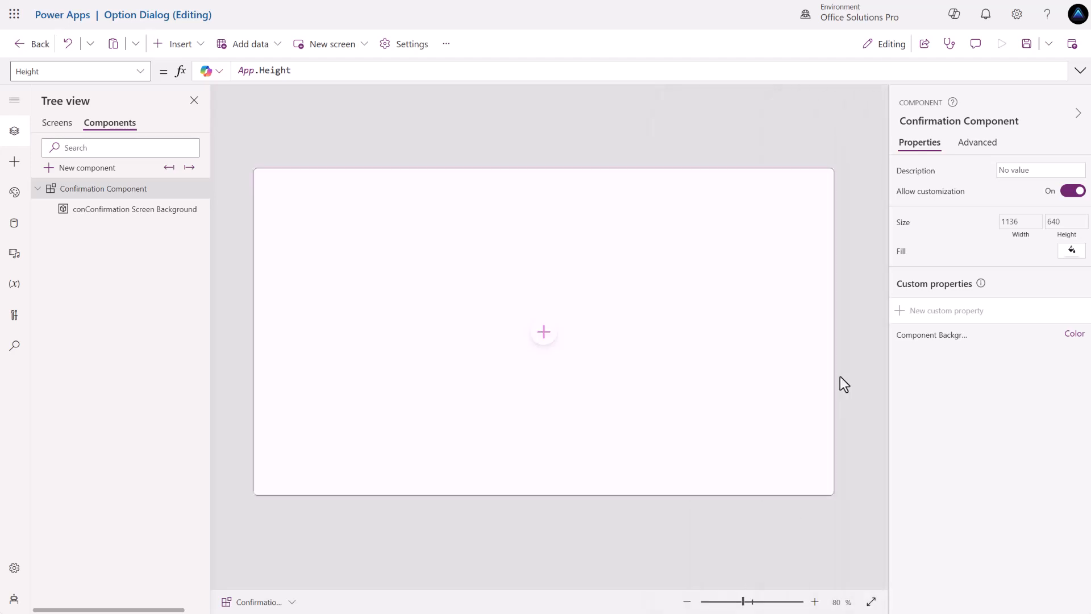
Create a custom input property "Dialog Width" with data type Number on the Confirmation Component.
{"action": "left_click", "coordinate": [931, 310]}
{"action": "left_click_drag", "start_coordinate": [790, 157], "coordinate": [685, 155]}
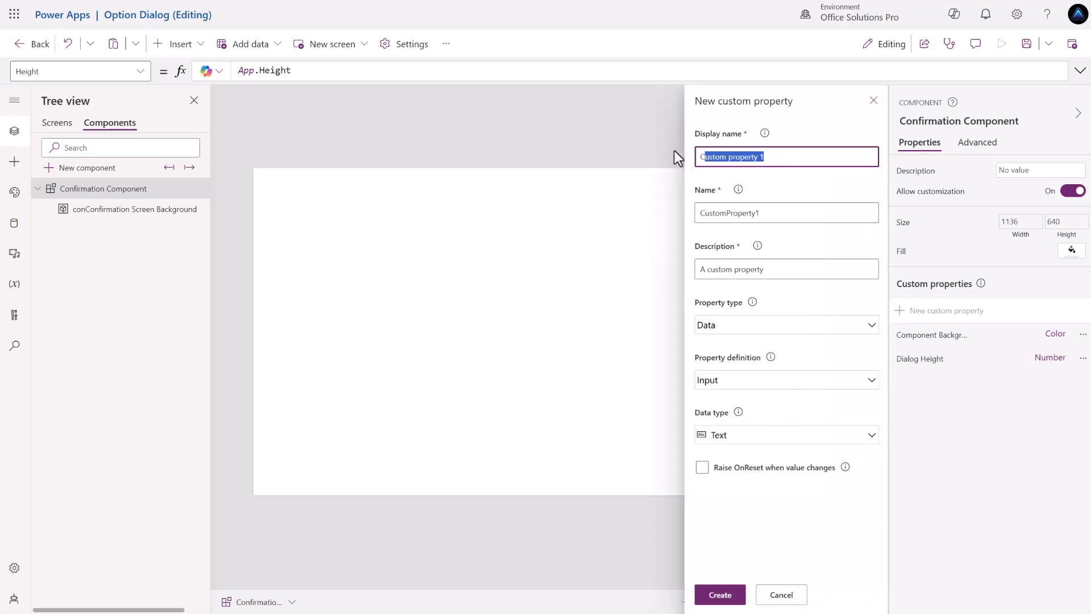
{"action": "type", "text": "Dial"}
{"action": "key", "text": "BackSpace"}
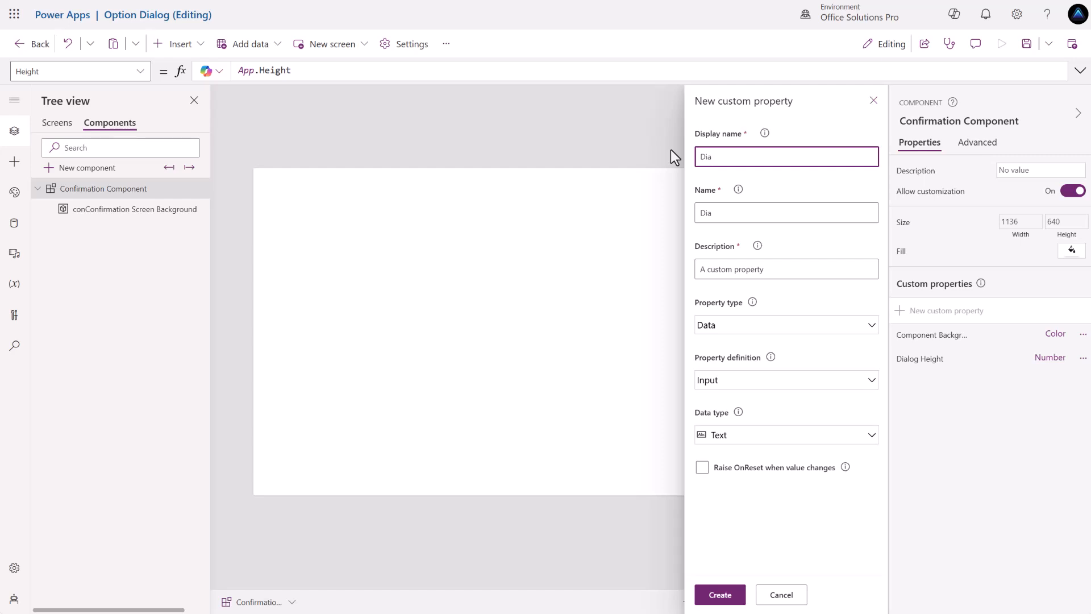
{"action": "type", "text": "log Width"}
{"action": "left_click", "coordinate": [777, 438]}
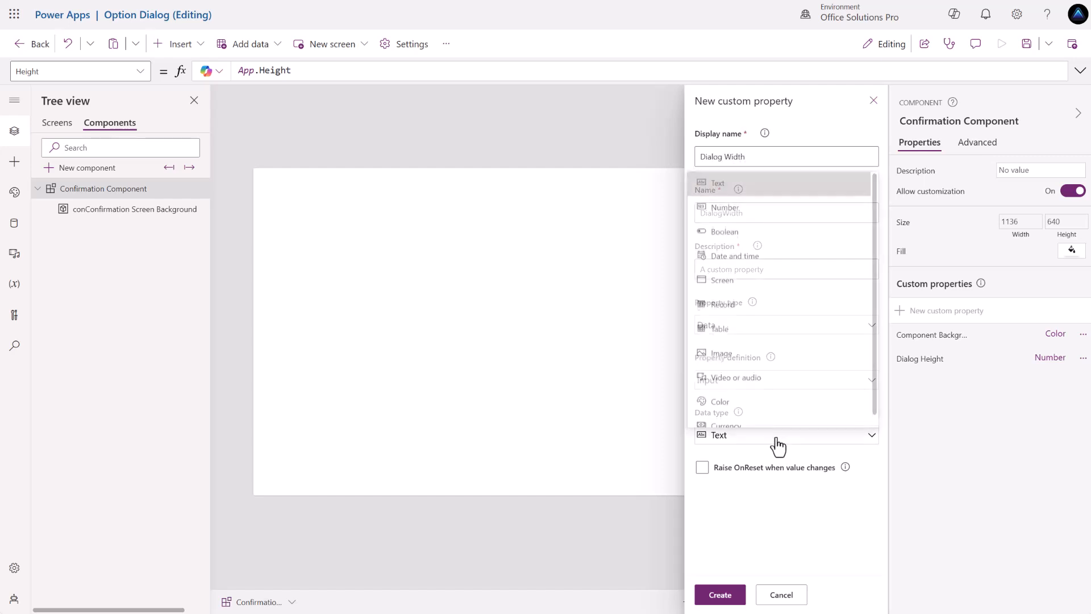
{"action": "left_click", "coordinate": [726, 206]}
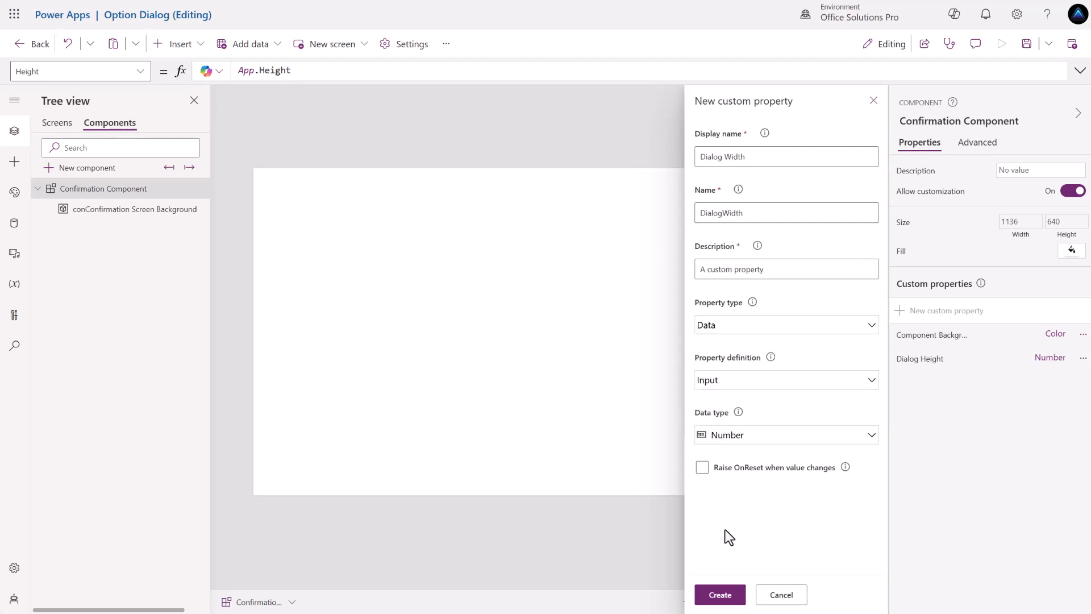
{"action": "left_click", "coordinate": [719, 594]}
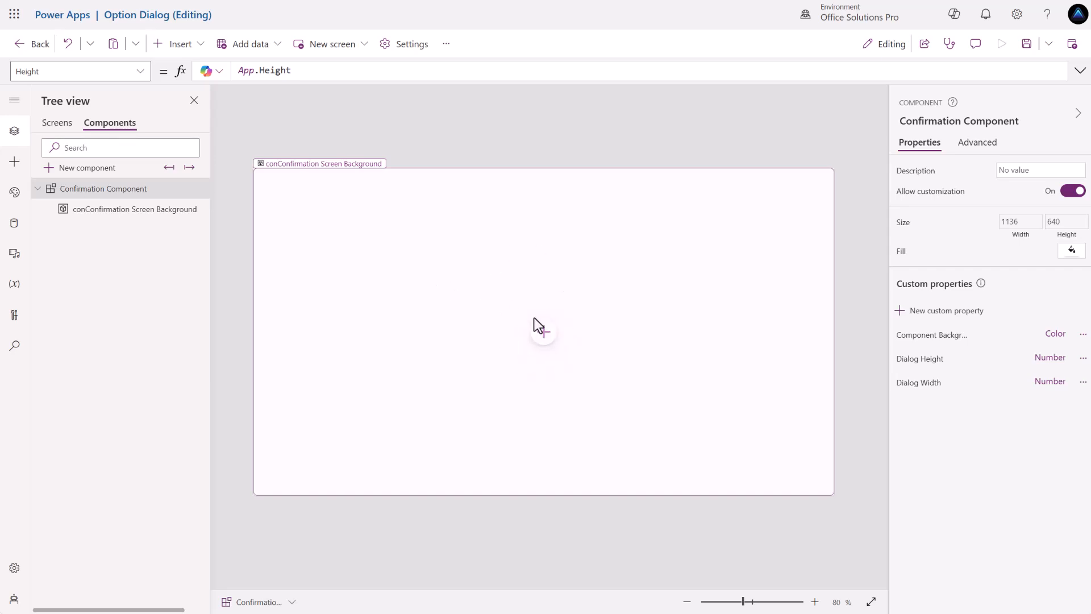
Create a custom input property "Dialog Color" with data type Color on the Confirmation Component.
{"action": "left_click", "coordinate": [912, 312]}
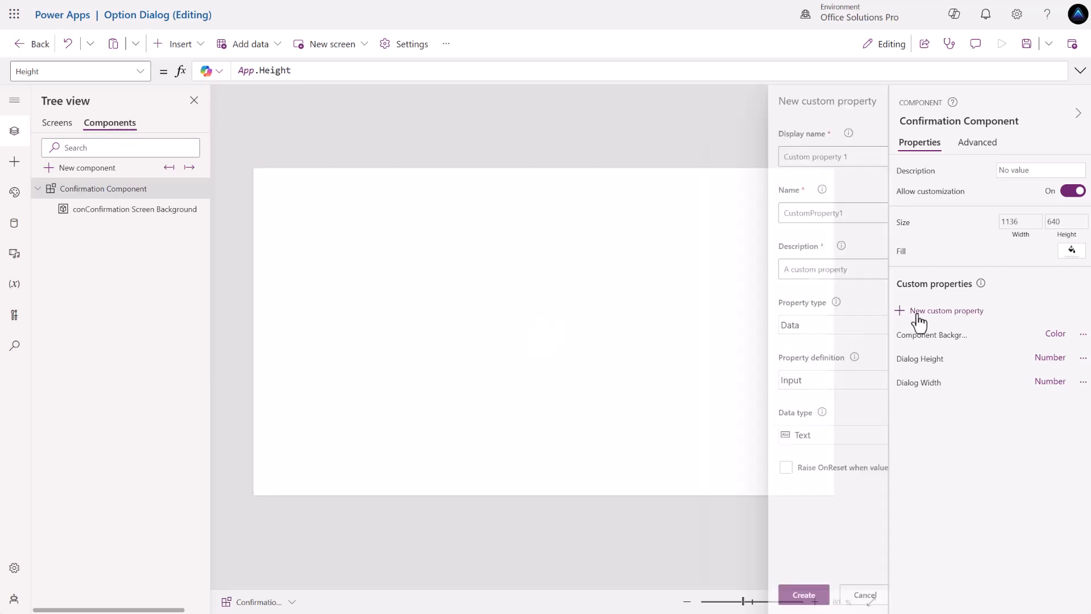
{"action": "left_click_drag", "start_coordinate": [789, 155], "coordinate": [597, 160]}
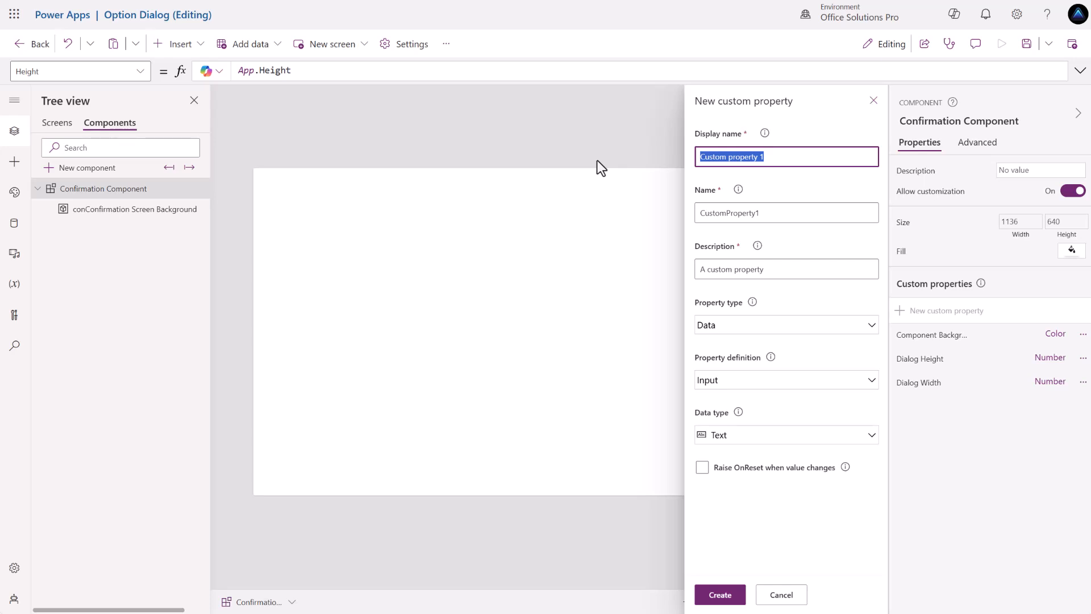
{"action": "type", "text": "Dioa"}
{"action": "key", "text": "BackSpace"}
{"action": "key", "text": "BackSpace"}
{"action": "type", "text": "alog Color"}
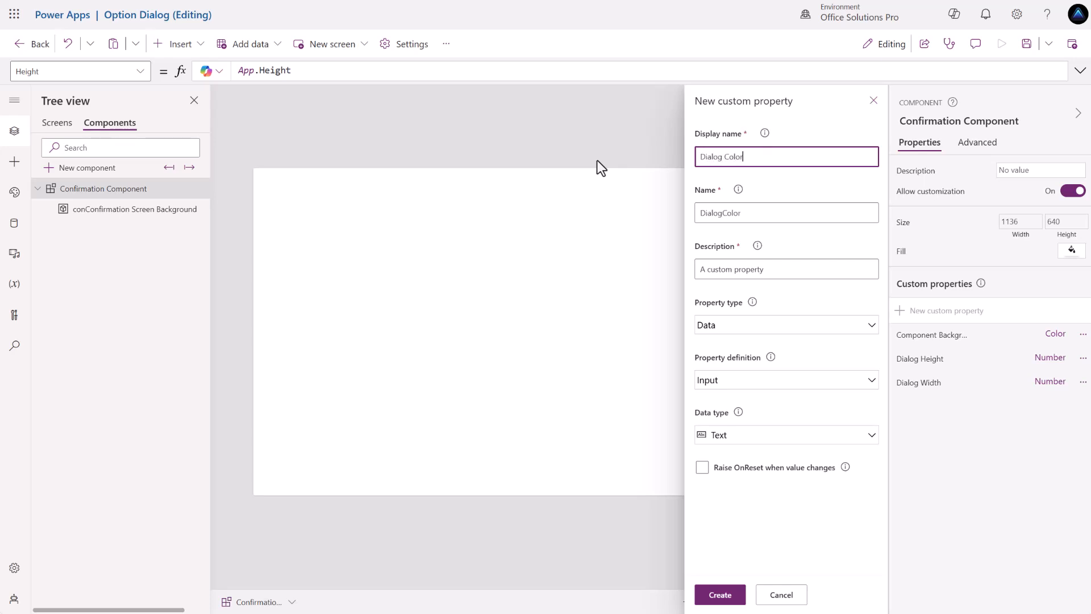
{"action": "left_click", "coordinate": [745, 439]}
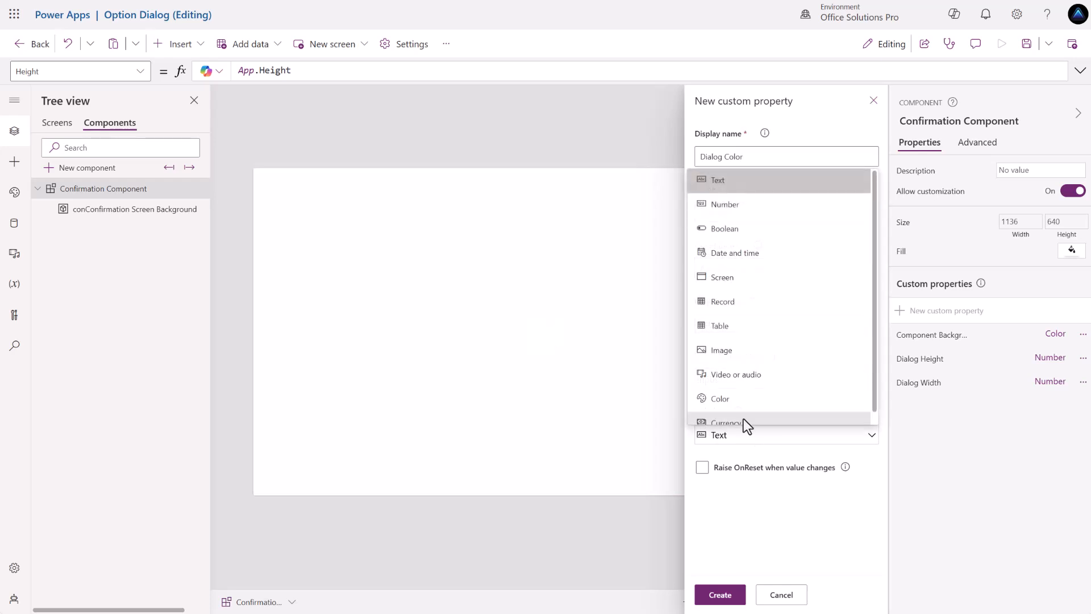
{"action": "left_click", "coordinate": [738, 400]}
{"action": "left_click", "coordinate": [720, 594]}
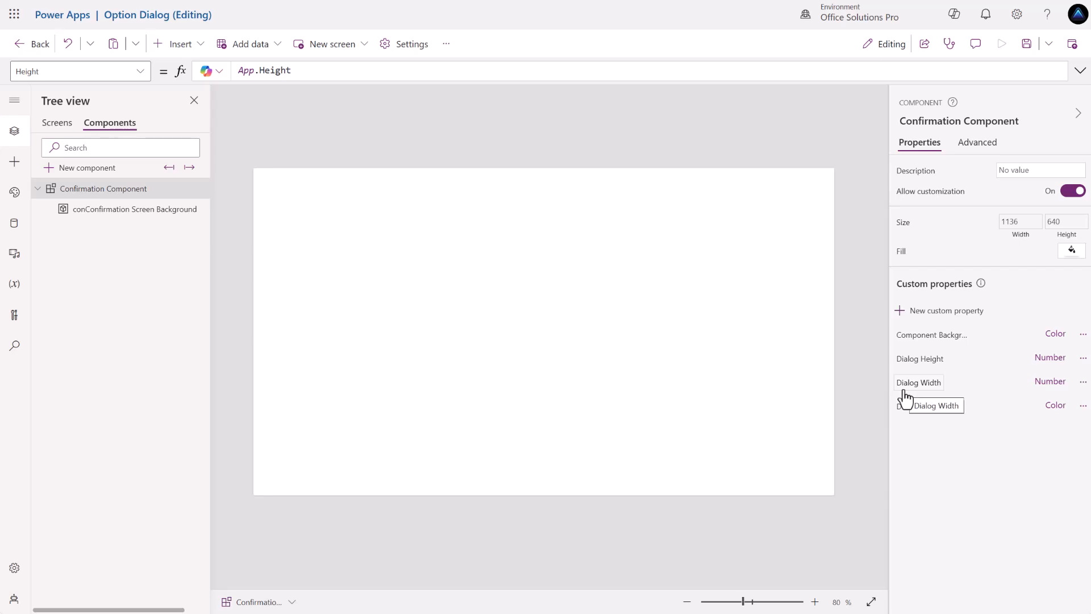
Set the Component Background property's default formula to RGBA(214,221,224,.10) and look at the fill color palette.
{"action": "left_click", "coordinate": [951, 341]}
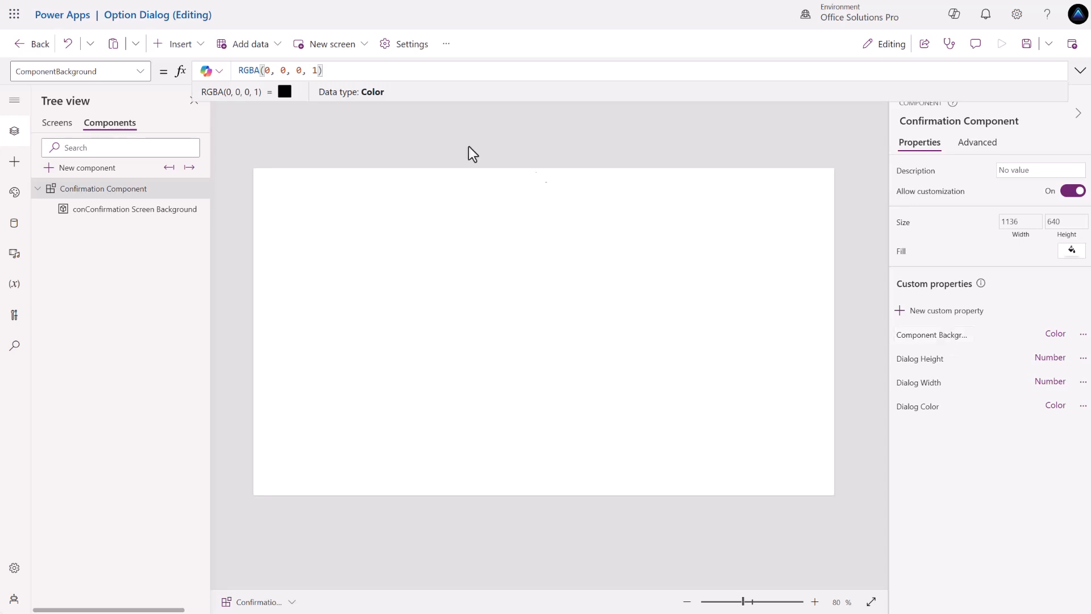
{"action": "left_click", "coordinate": [267, 70]}
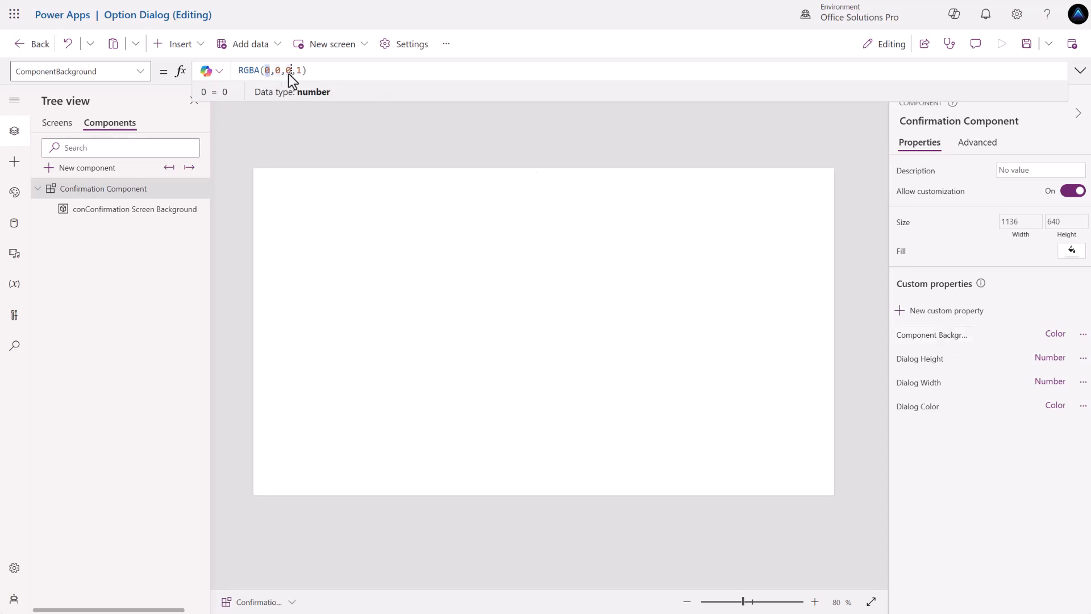
{"action": "left_click_drag", "start_coordinate": [301, 70], "coordinate": [267, 72]}
{"action": "type", "text": "214"}
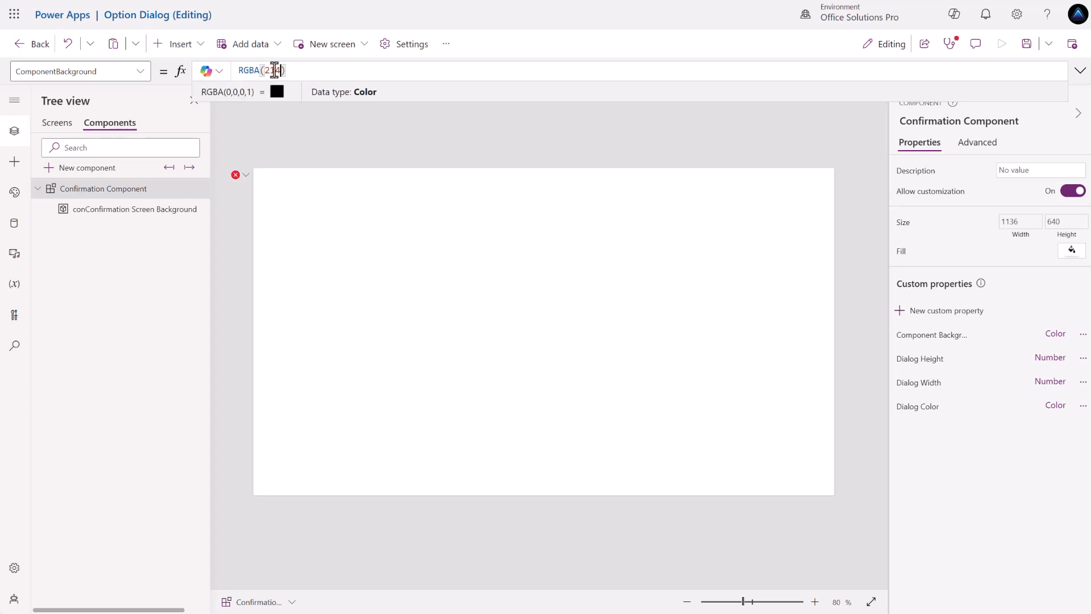
{"action": "type", "text": ".221"}
{"action": "key", "text": "BackSpace"}
{"action": "key", "text": "BackSpace"}
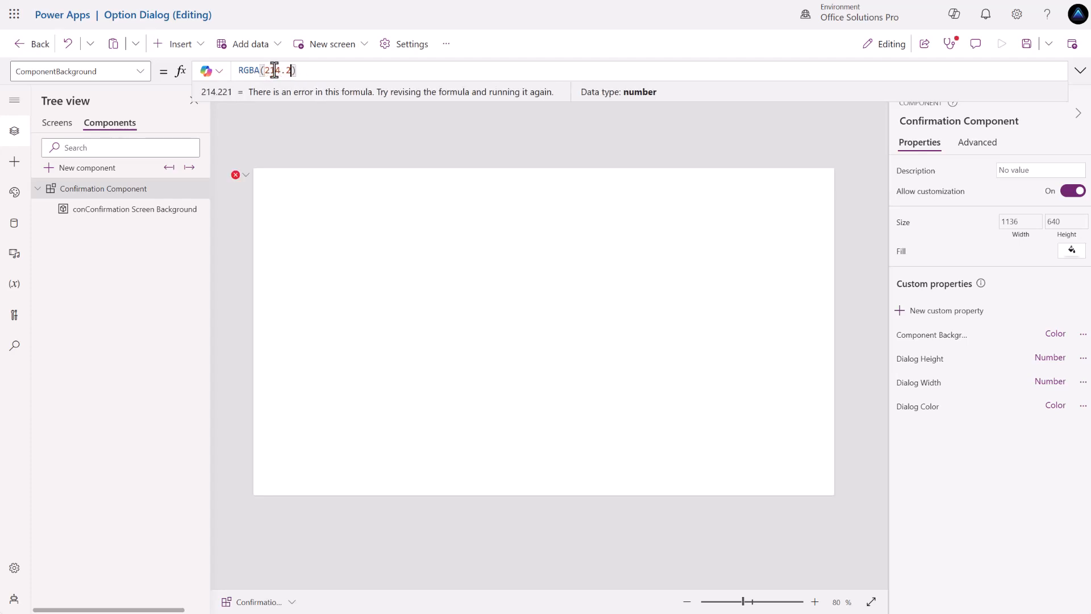
{"action": "type", "text": ",221,"}
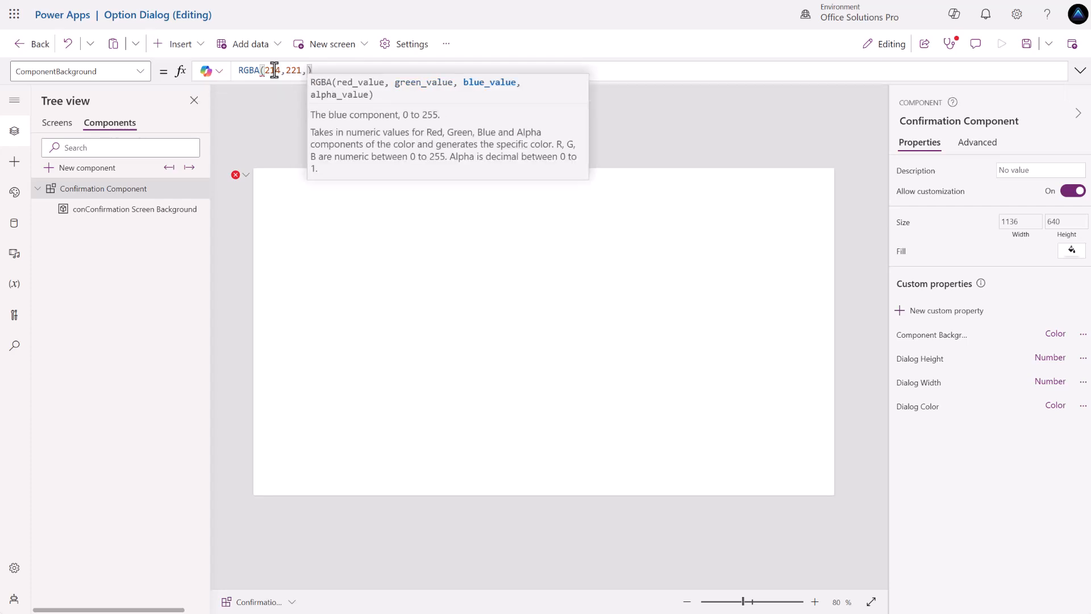
{"action": "type", "text": "224,.10"}
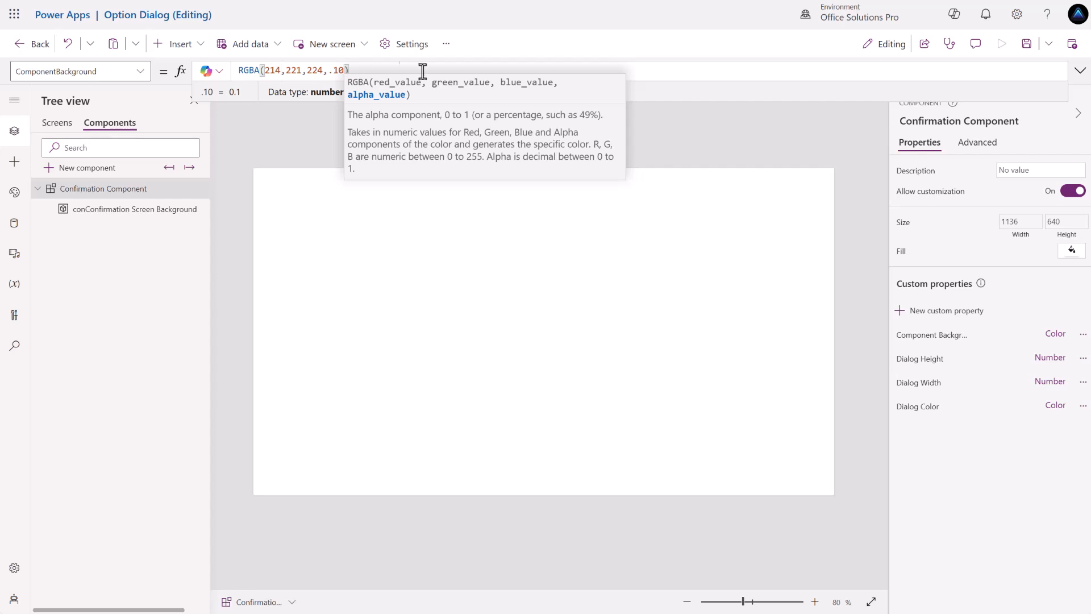
{"action": "left_click", "coordinate": [1072, 251]}
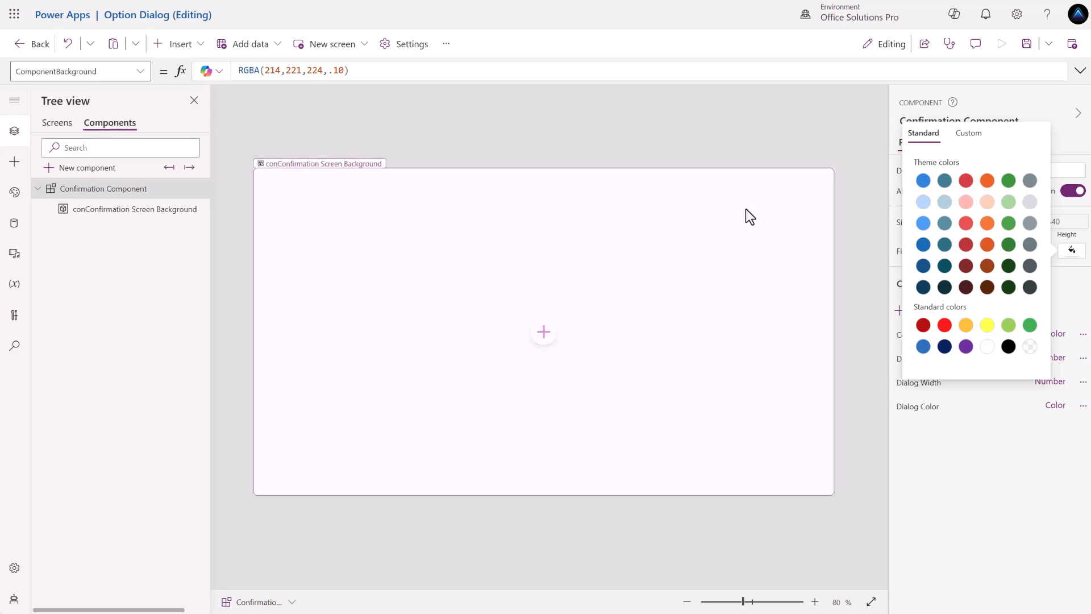
{"action": "left_click", "coordinate": [752, 151]}
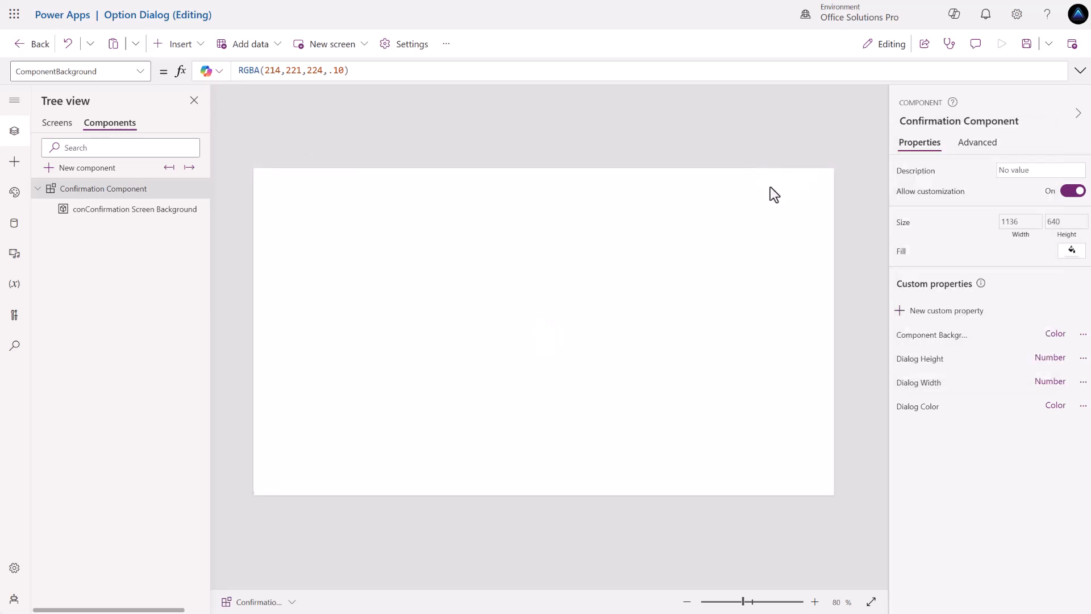
Set the Dialog Height custom property's default value to 200.
{"action": "left_click", "coordinate": [917, 363]}
{"action": "double_click", "coordinate": [261, 72]}
{"action": "type", "text": "200"}
{"action": "key", "text": "shift+Return"}
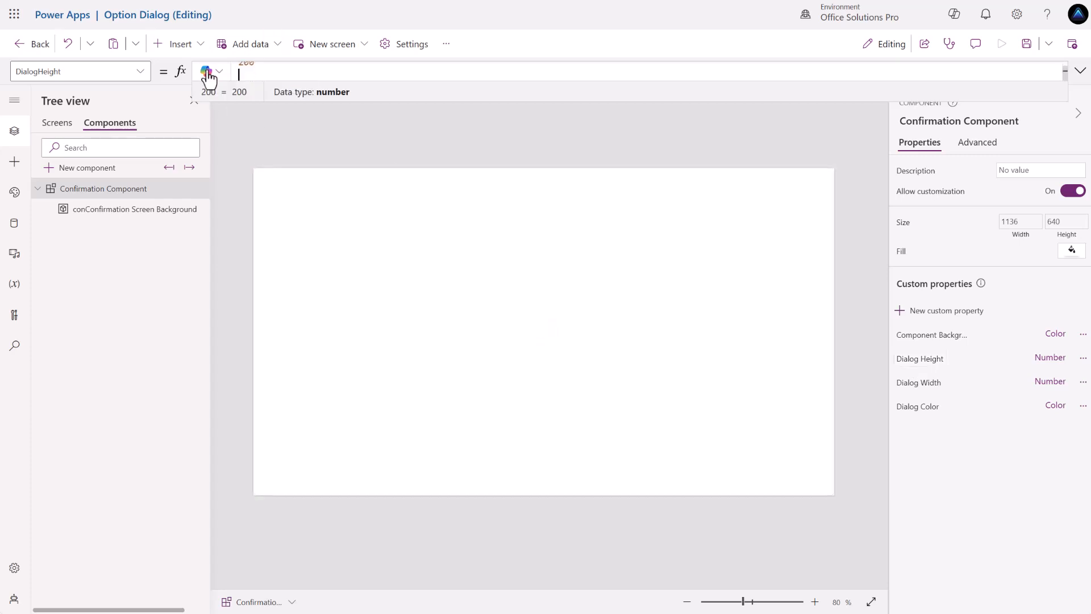
{"action": "key", "text": "BackSpace"}
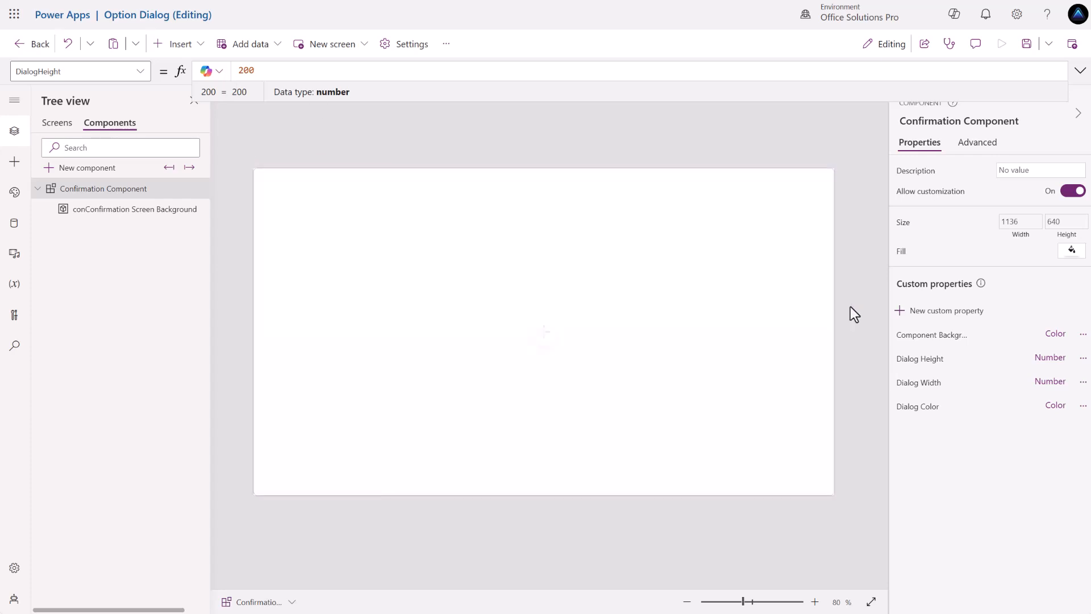
Set the Dialog Width custom property's default value to 400.
{"action": "left_click", "coordinate": [924, 384]}
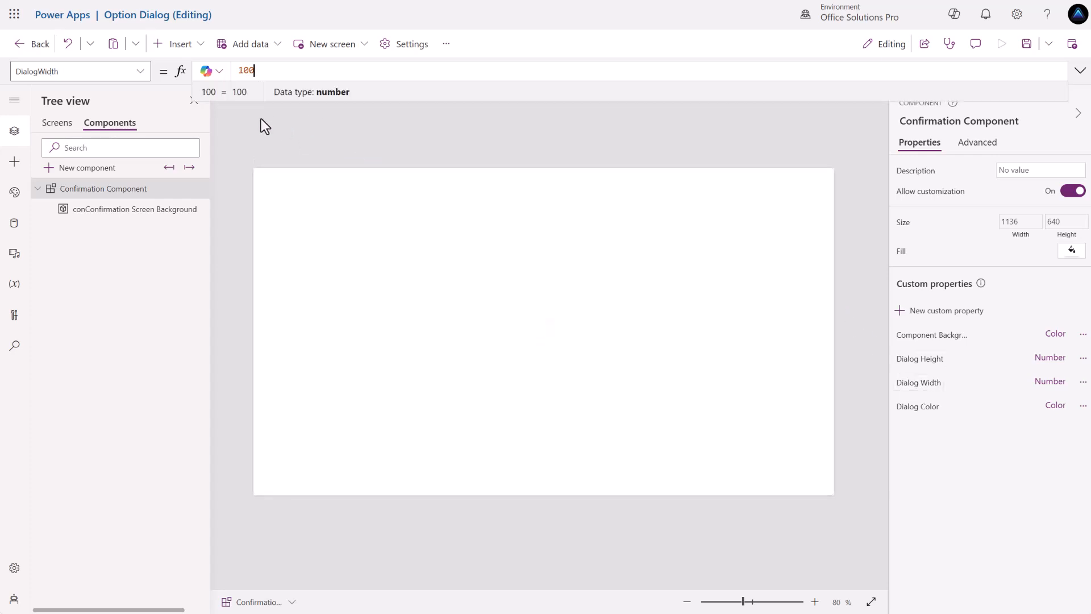
{"action": "key", "text": "ctrl+a"}
{"action": "type", "text": "400"}
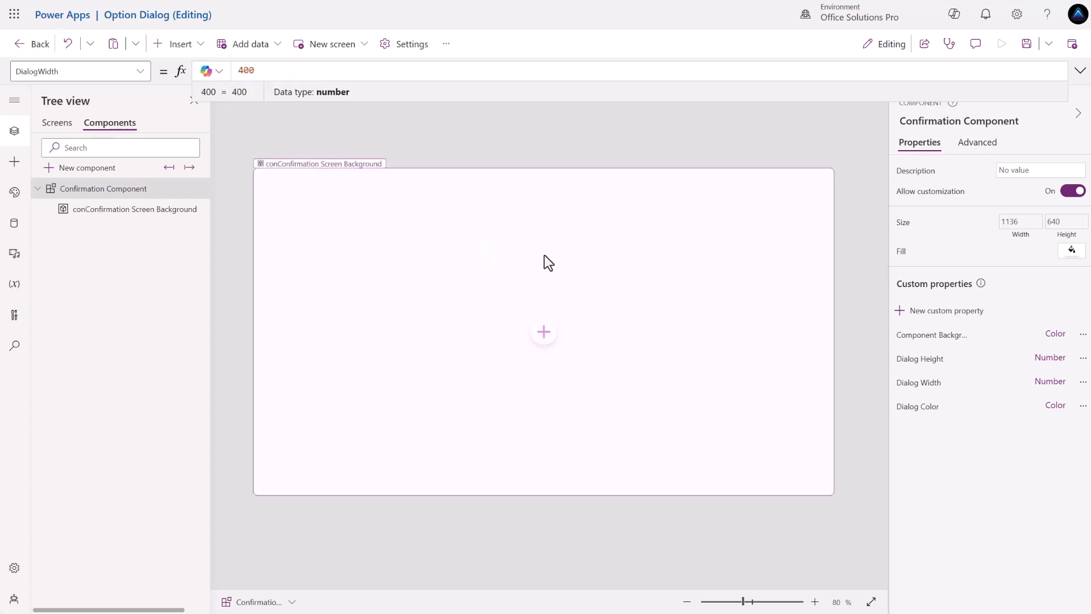
Set the Dialog Color property's default formula to RGBA(180,214,250, 1) and check that color in the fill palette.
{"action": "left_click", "coordinate": [925, 407]}
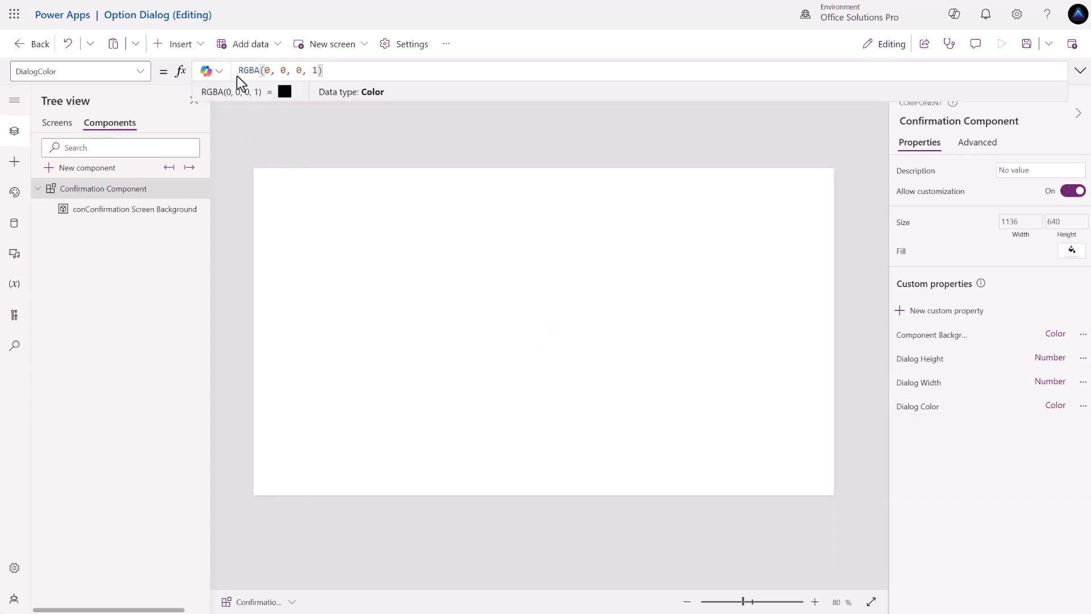
{"action": "left_click_drag", "start_coordinate": [267, 70], "coordinate": [299, 70]}
{"action": "type", "text": "180,210,250"}
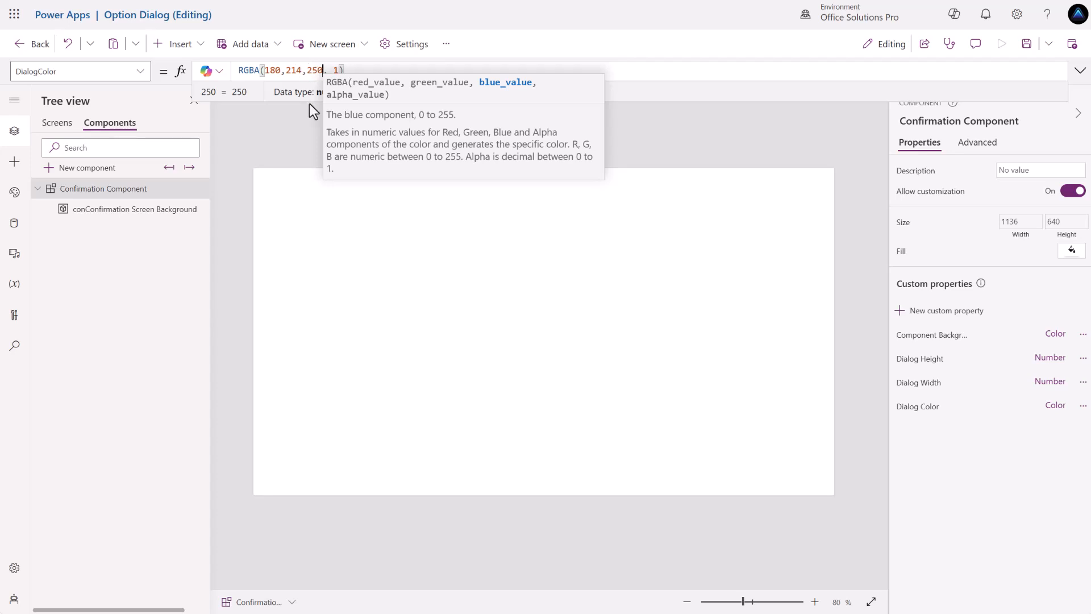
{"action": "left_click", "coordinate": [308, 122]}
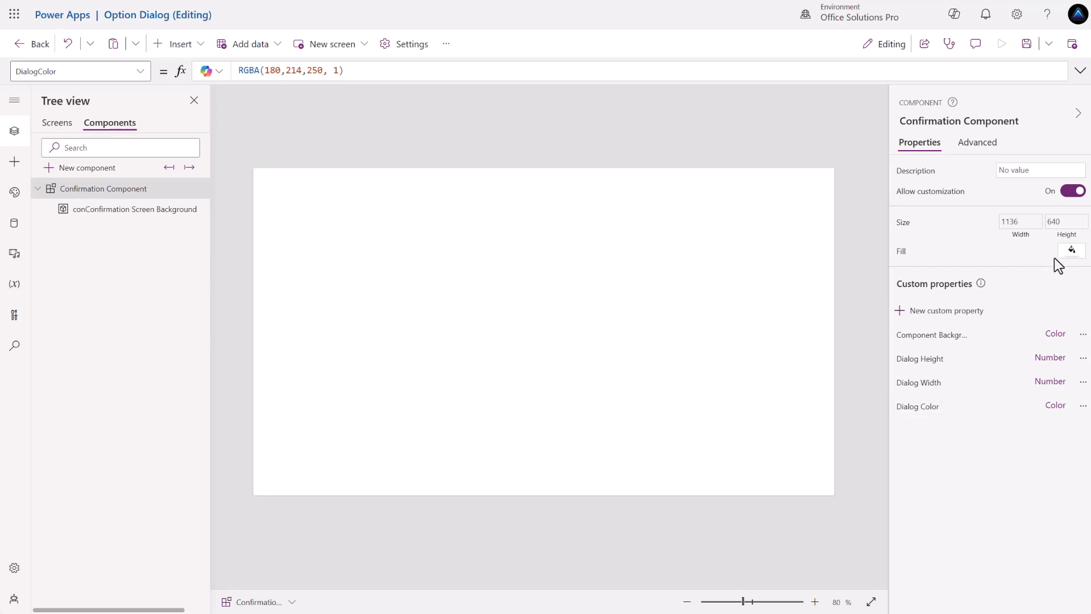
{"action": "left_click", "coordinate": [1071, 251]}
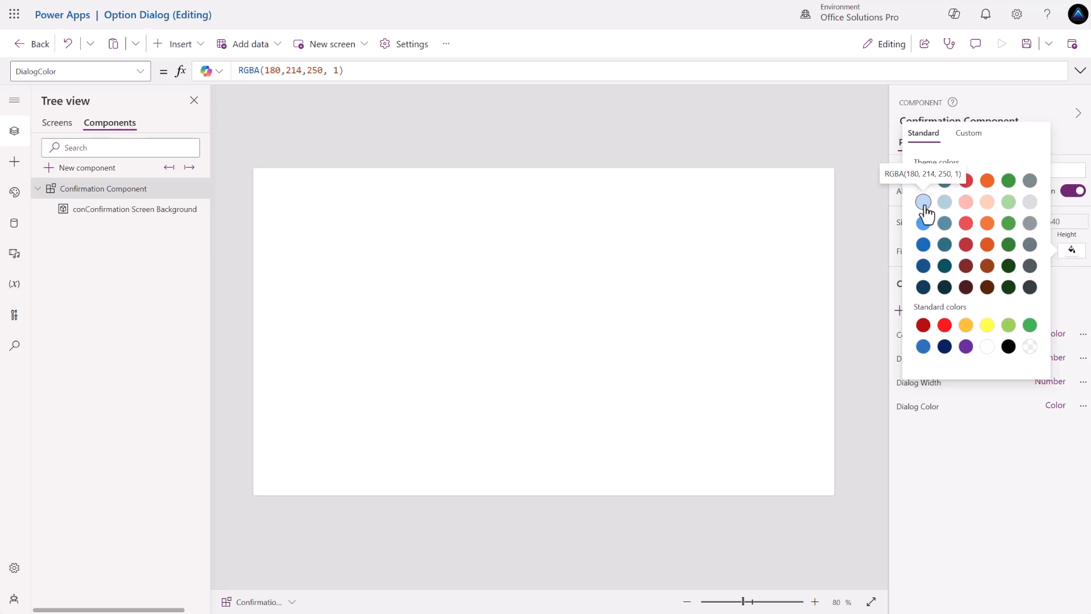
{"action": "left_click", "coordinate": [794, 246]}
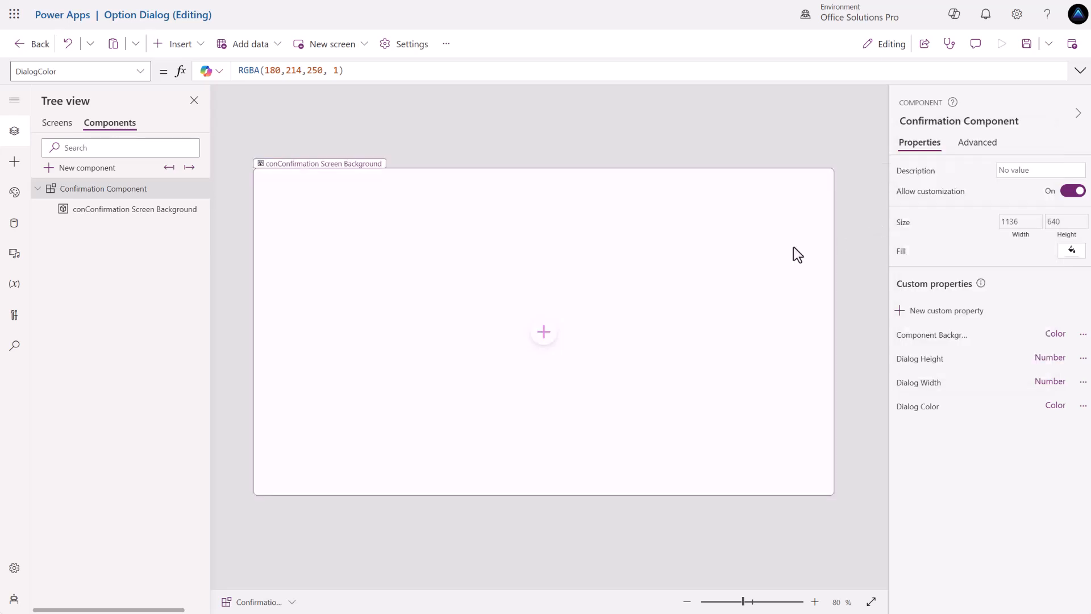
Insert a Vertical container inside the screen background container and move it near the center, at about X 320 and Y 196.
{"action": "left_click", "coordinate": [148, 211]}
{"action": "left_click", "coordinate": [199, 48]}
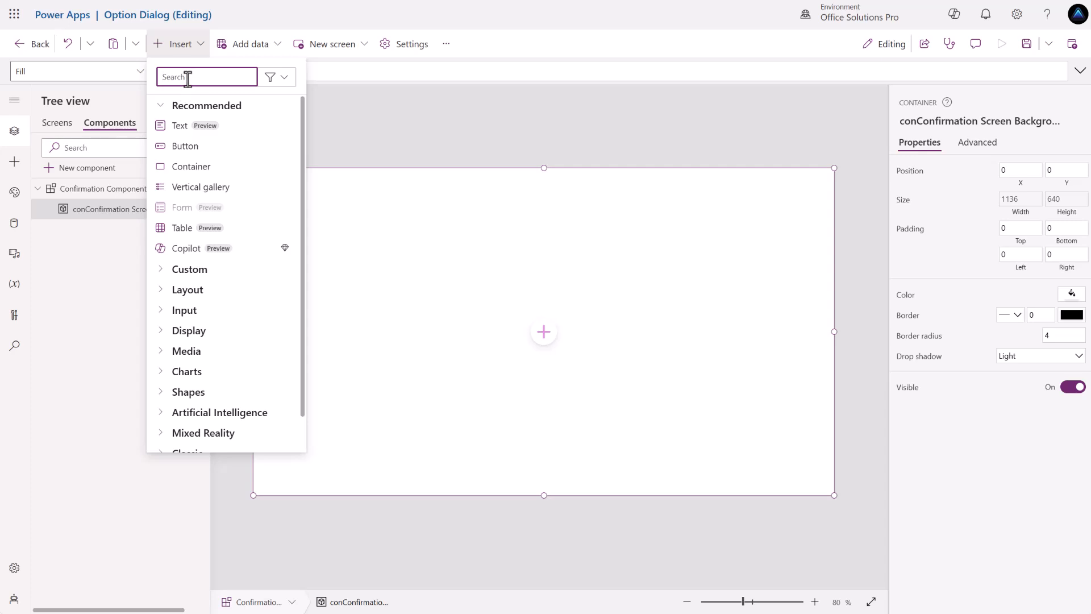
{"action": "type", "text": "con"}
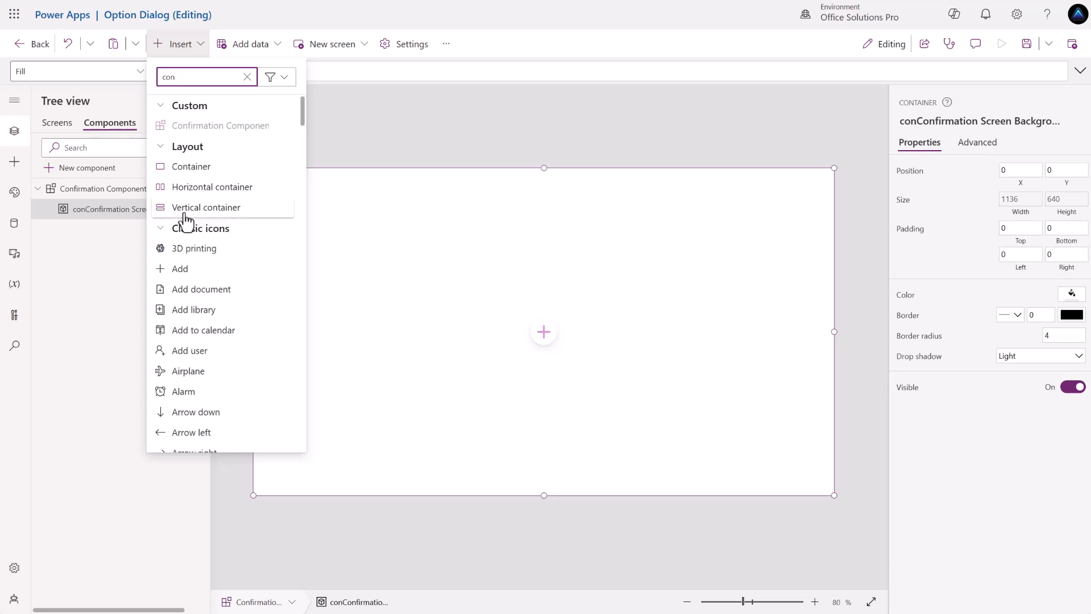
{"action": "left_click", "coordinate": [207, 216]}
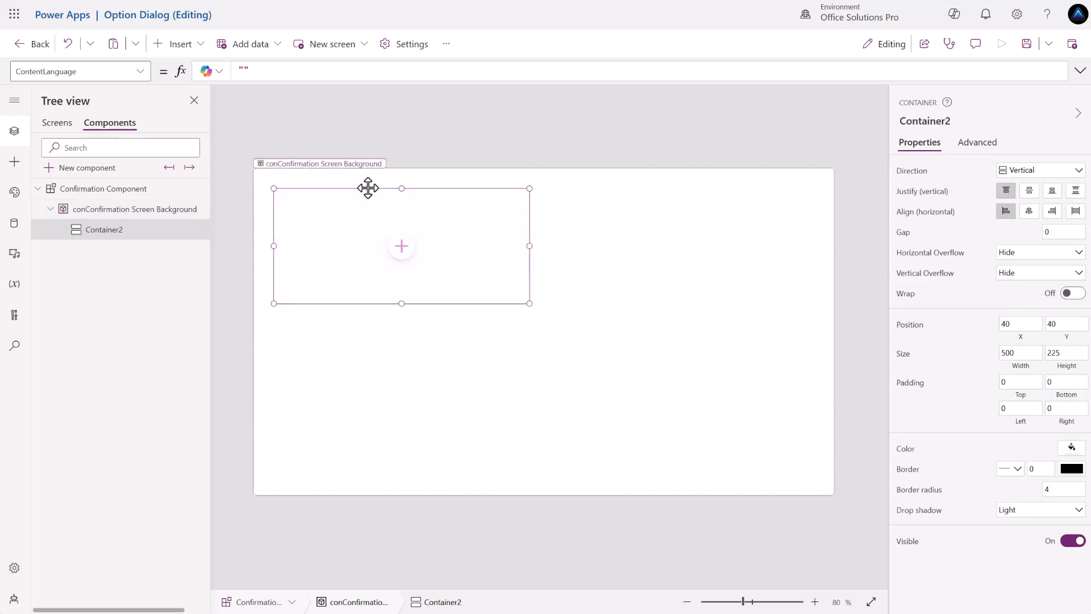
{"action": "left_click_drag", "start_coordinate": [367, 188], "coordinate": [512, 261]}
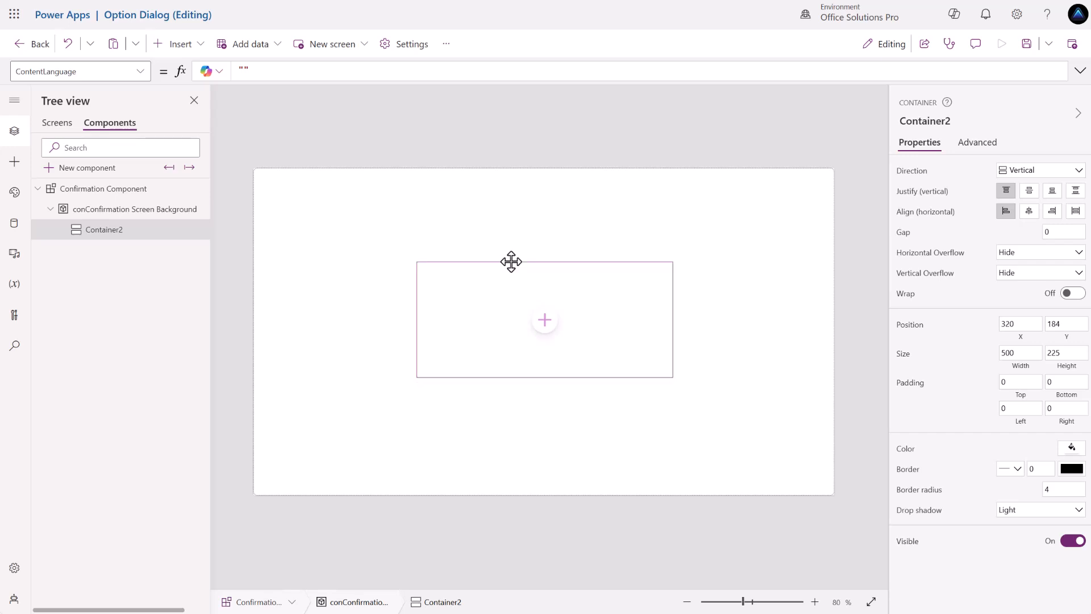
{"action": "mouse_move", "coordinate": [511, 261]}
{"action": "left_mouse_down"}
{"action": "mouse_move", "coordinate": [492, 258]}
{"action": "mouse_move", "coordinate": [472, 307]}
{"action": "mouse_move", "coordinate": [575, 260]}
{"action": "mouse_move", "coordinate": [458, 231]}
{"action": "mouse_move", "coordinate": [467, 288]}
{"action": "mouse_move", "coordinate": [557, 256]}
{"action": "mouse_move", "coordinate": [419, 243]}
{"action": "mouse_move", "coordinate": [407, 212]}
{"action": "mouse_move", "coordinate": [510, 239]}
{"action": "mouse_move", "coordinate": [626, 249]}
{"action": "mouse_move", "coordinate": [611, 310]}
{"action": "mouse_move", "coordinate": [529, 293]}
{"action": "mouse_move", "coordinate": [511, 268]}
{"action": "left_mouse_up"}
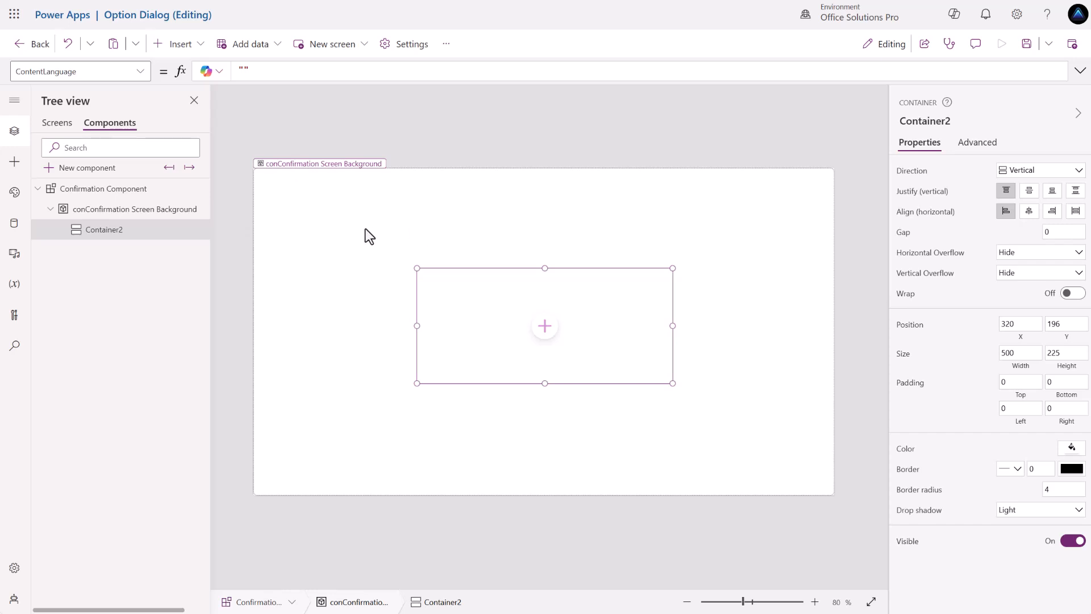
Rename the new vertical container as conInfo Dialog.
{"action": "double_click", "coordinate": [121, 232]}
{"action": "type", "text": "conInfo Dialog"}
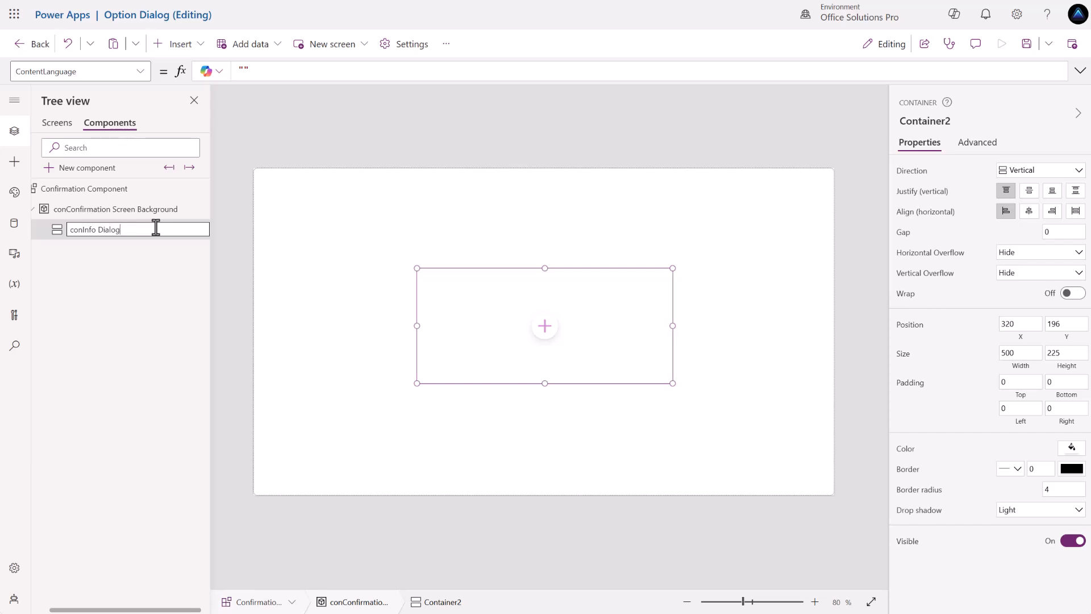
{"action": "left_click", "coordinate": [230, 227]}
{"action": "left_click", "coordinate": [117, 234]}
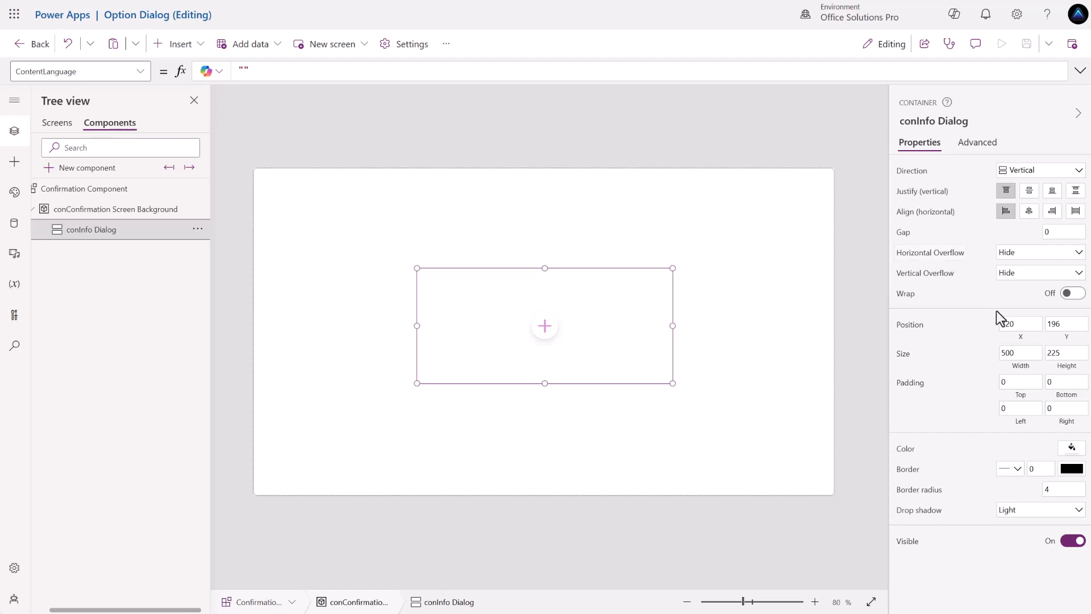
Set the conInfo Dialog container's Width formula to 'Confirmation Component'.DialogWidth.
{"action": "left_click", "coordinate": [1022, 369]}
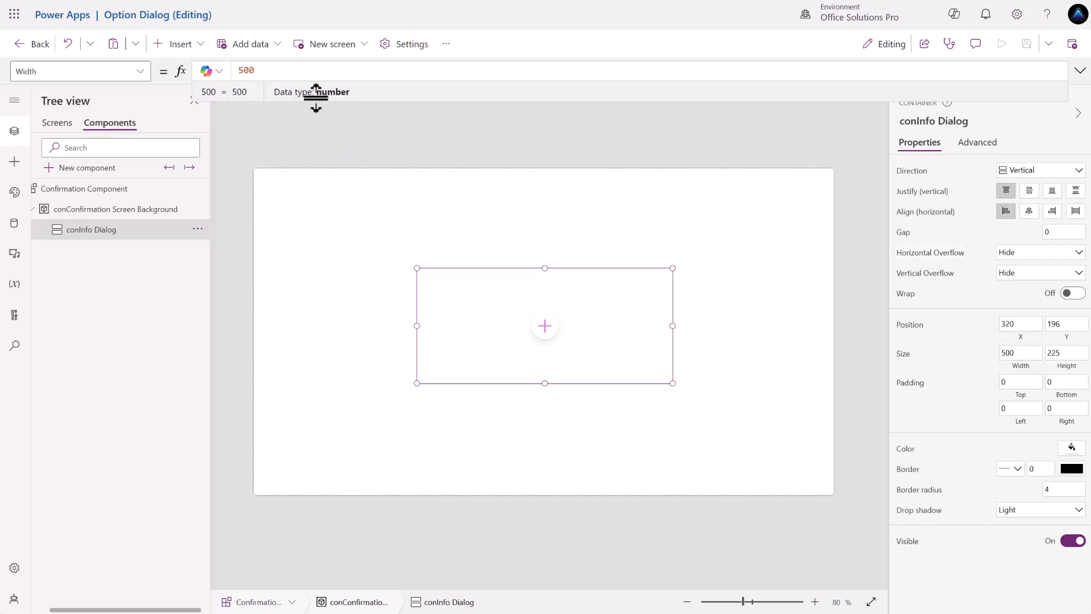
{"action": "type", "text": "'Confirmation Component'."}
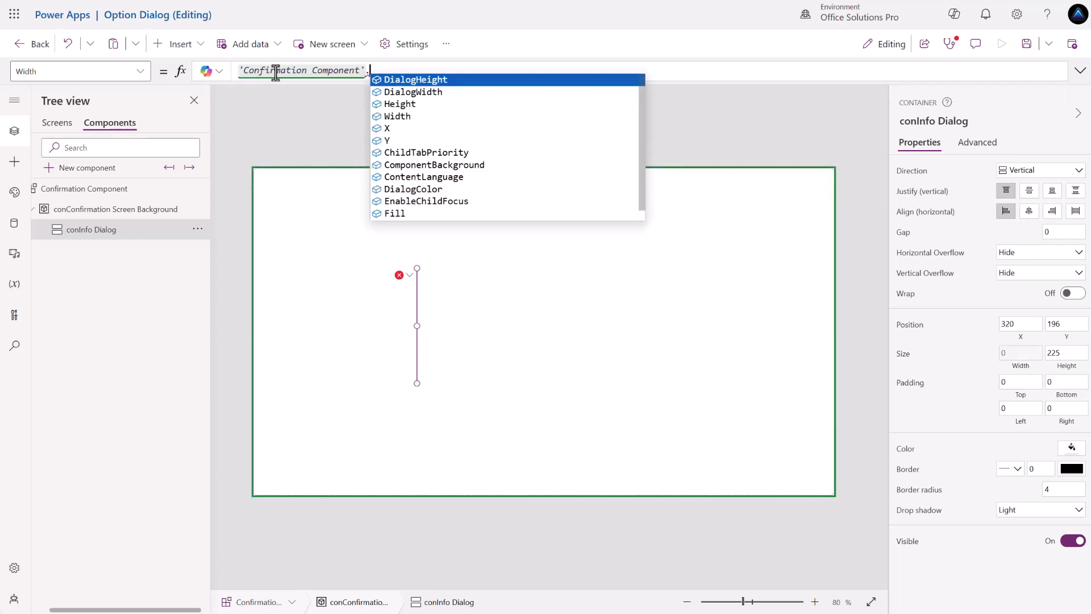
{"action": "left_click", "coordinate": [440, 93]}
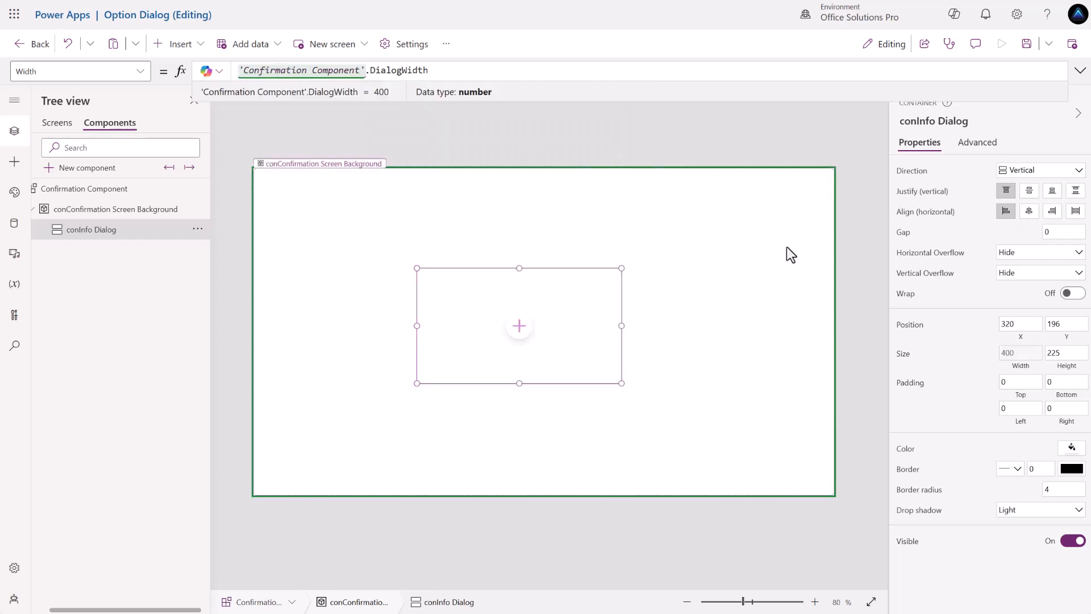
Set the conInfo Dialog container's Height formula to 'Confirmation Component'.DialogHeight.
{"action": "left_click", "coordinate": [1067, 354]}
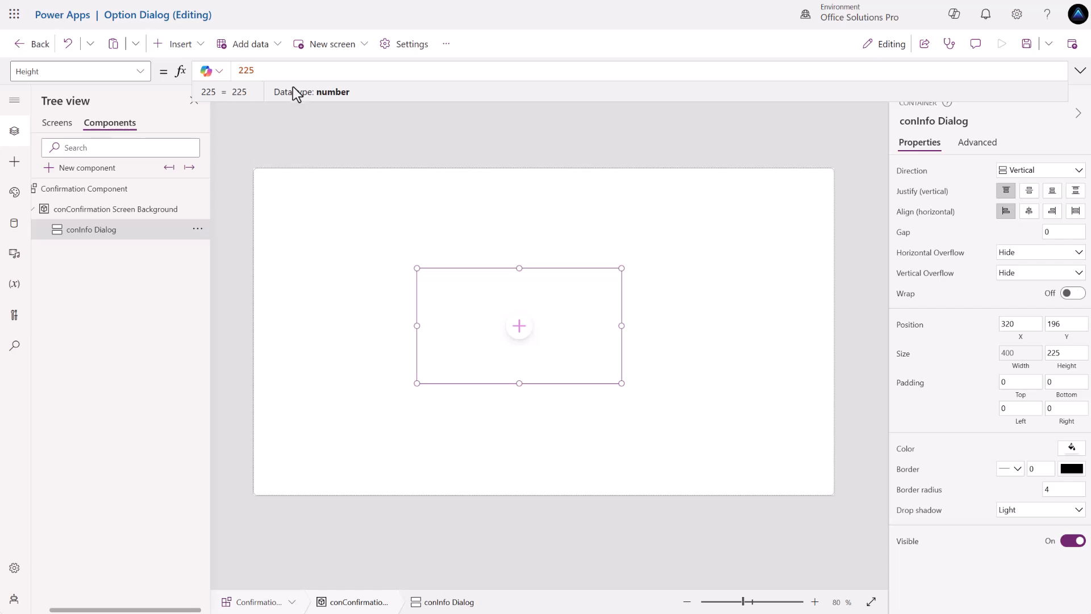
{"action": "left_click_drag", "start_coordinate": [275, 69], "coordinate": [226, 80]}
{"action": "type", "text": "con"}
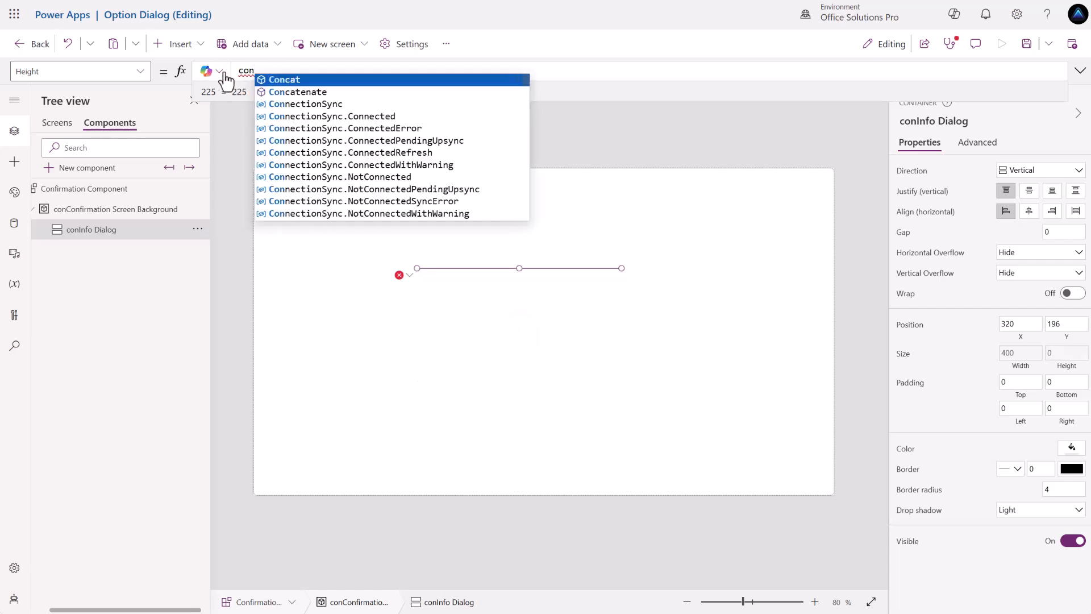
{"action": "type", "text": "f"}
{"action": "key", "text": "Tab"}
{"action": "type", "text": "."}
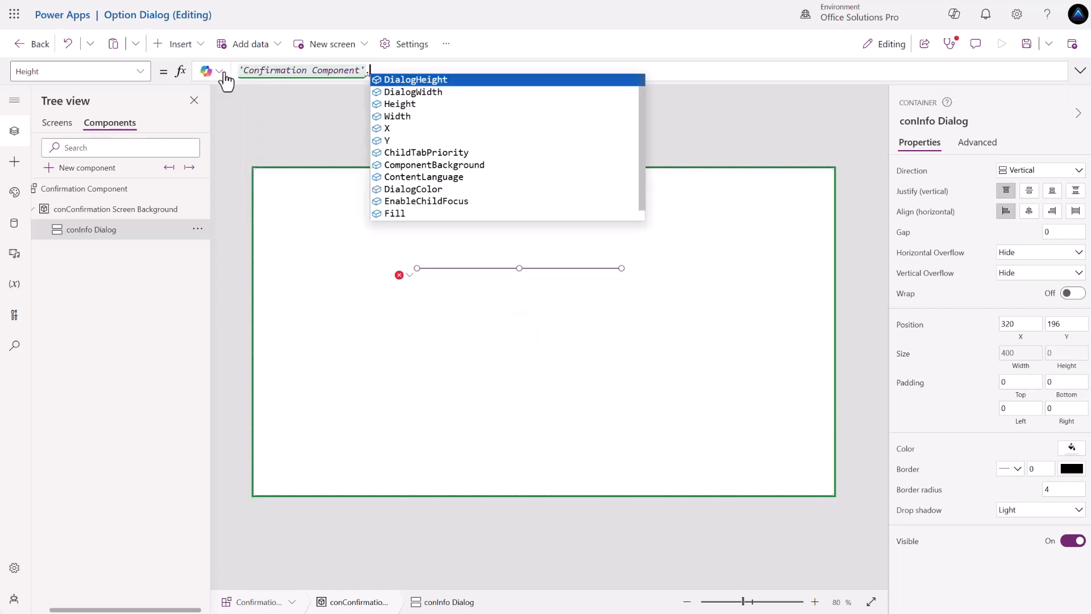
{"action": "left_click", "coordinate": [408, 80]}
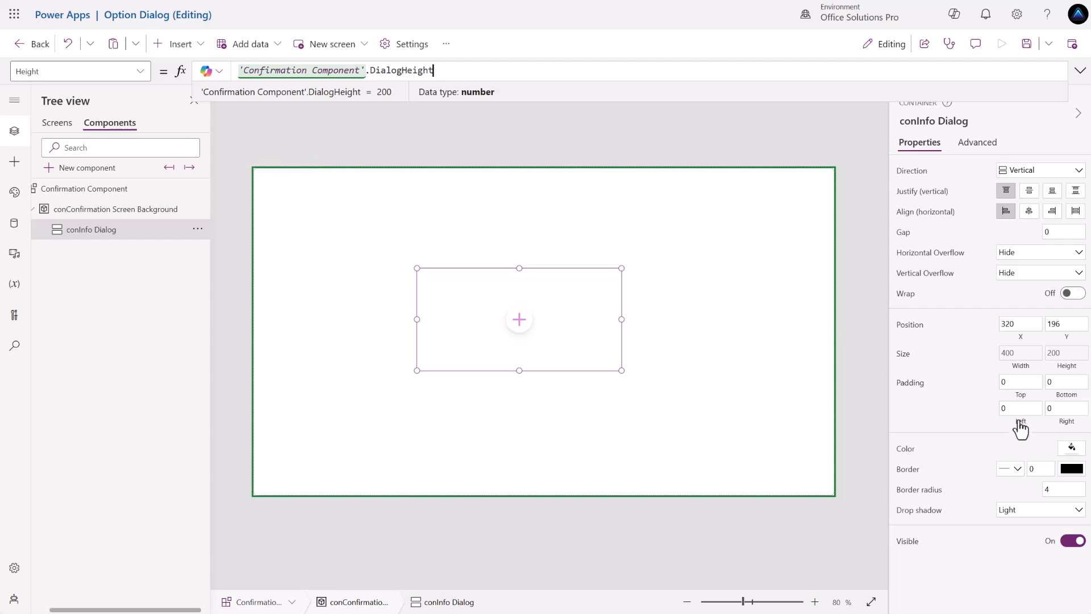
Set the conInfo Dialog container's Fill formula to 'Confirmation Component'.DialogColor.
{"action": "left_click", "coordinate": [899, 450]}
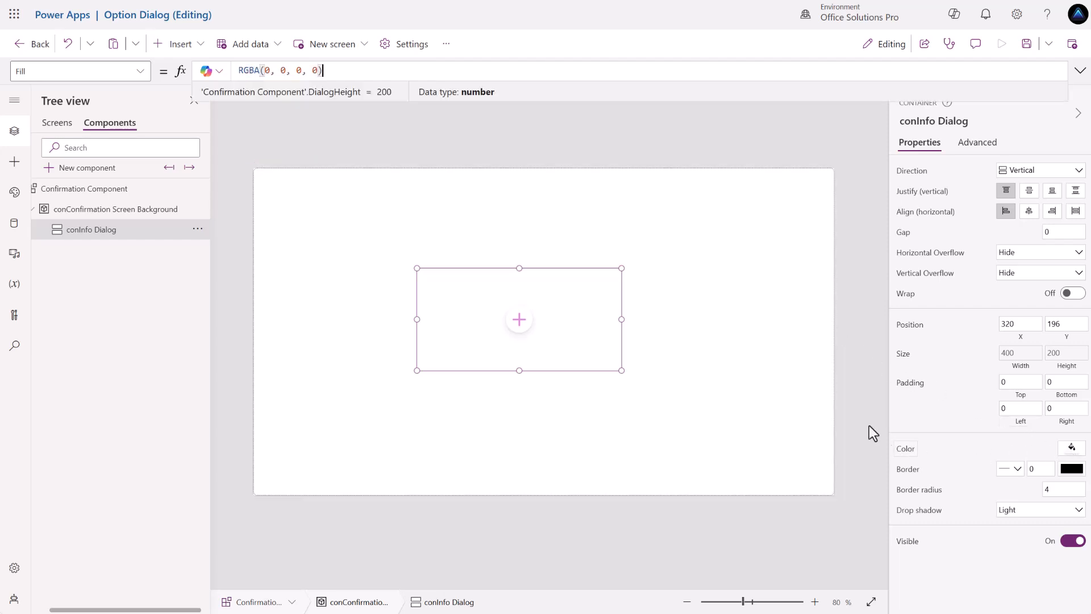
{"action": "left_click_drag", "start_coordinate": [353, 68], "coordinate": [233, 67]}
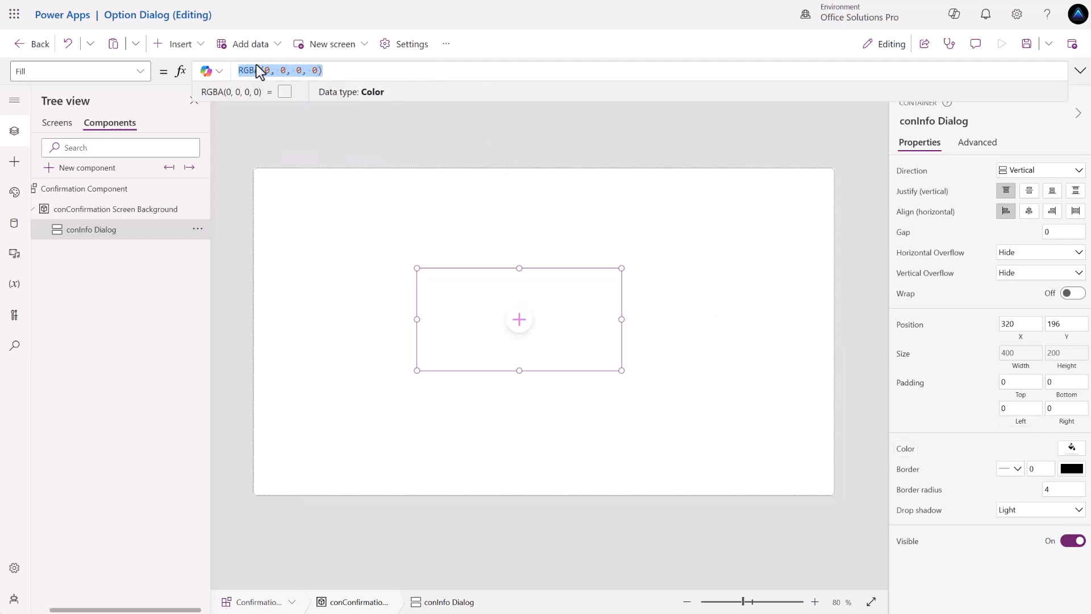
{"action": "type", "text": "conf"}
{"action": "key", "text": "Tab"}
{"action": "type", "text": "."}
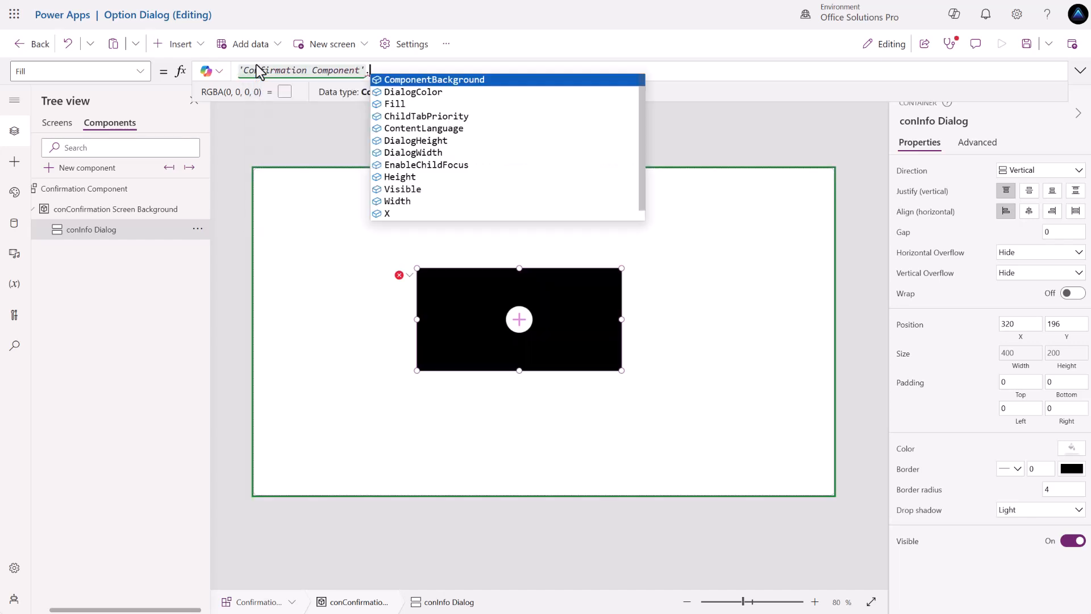
{"action": "left_click", "coordinate": [410, 93]}
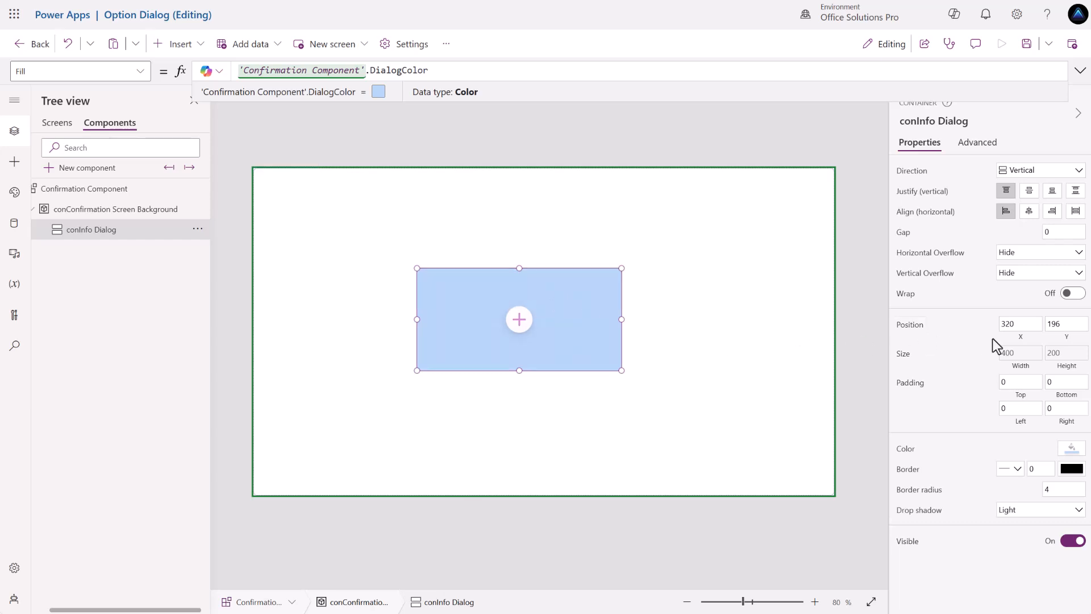
Center conInfo Dialog horizontally by setting its X formula to Parent.Width / 2 - 'conInfo Dialog'.Width/2.
{"action": "left_click", "coordinate": [1020, 339]}
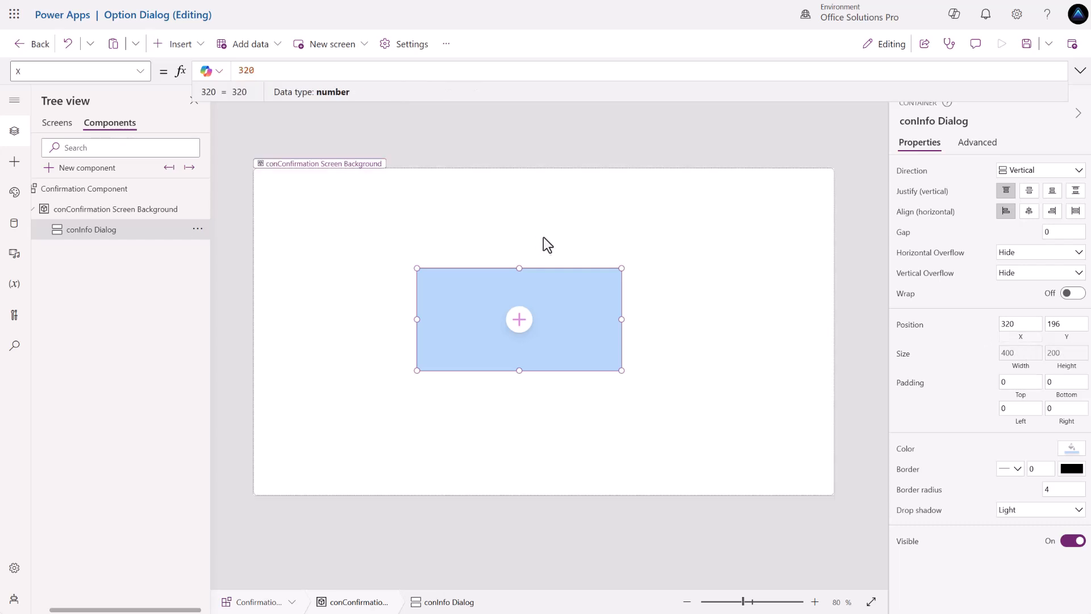
{"action": "double_click", "coordinate": [309, 71]}
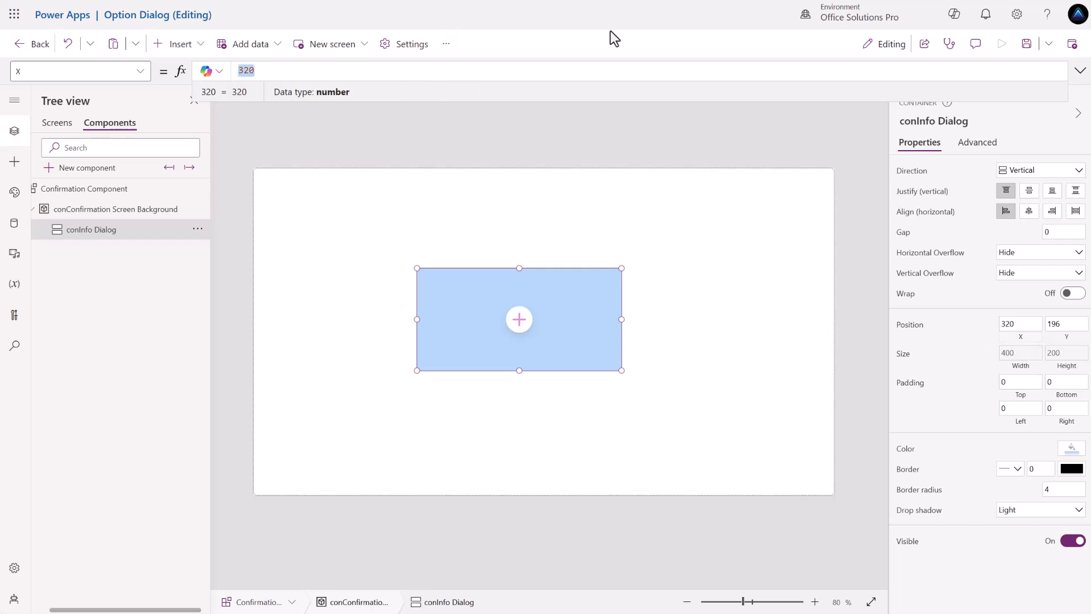
{"action": "type", "text": "ent."}
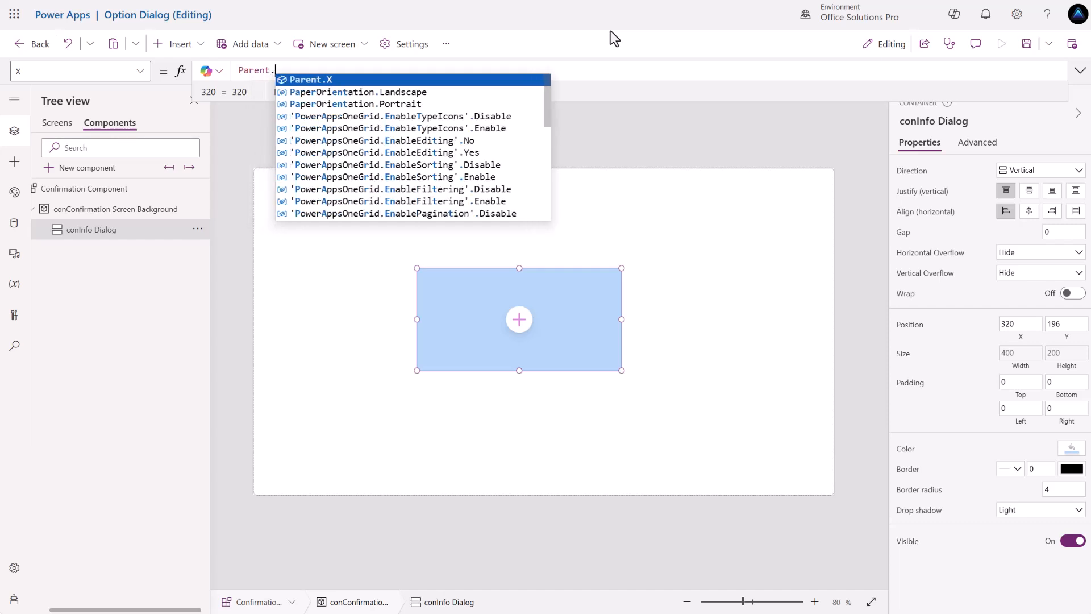
{"action": "type", "text": "Width / 2"}
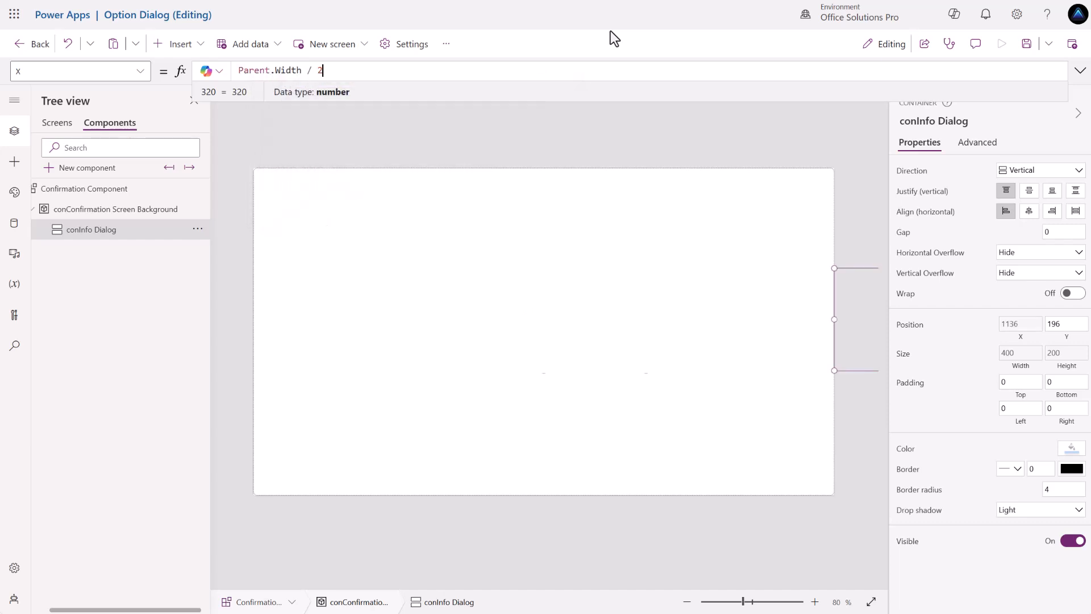
{"action": "type", "text": " - "}
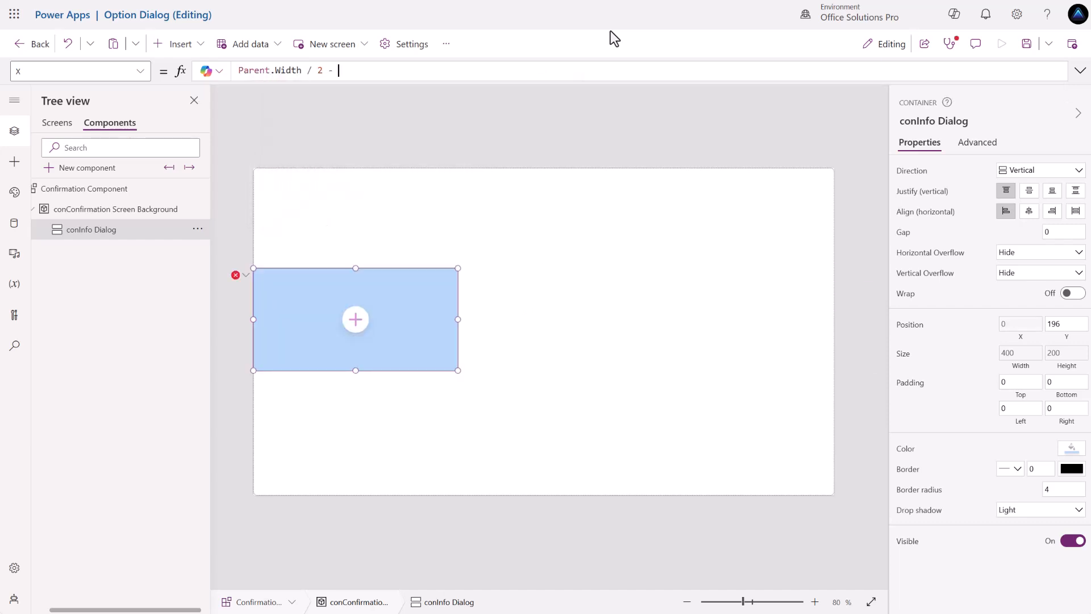
{"action": "type", "text": "con"}
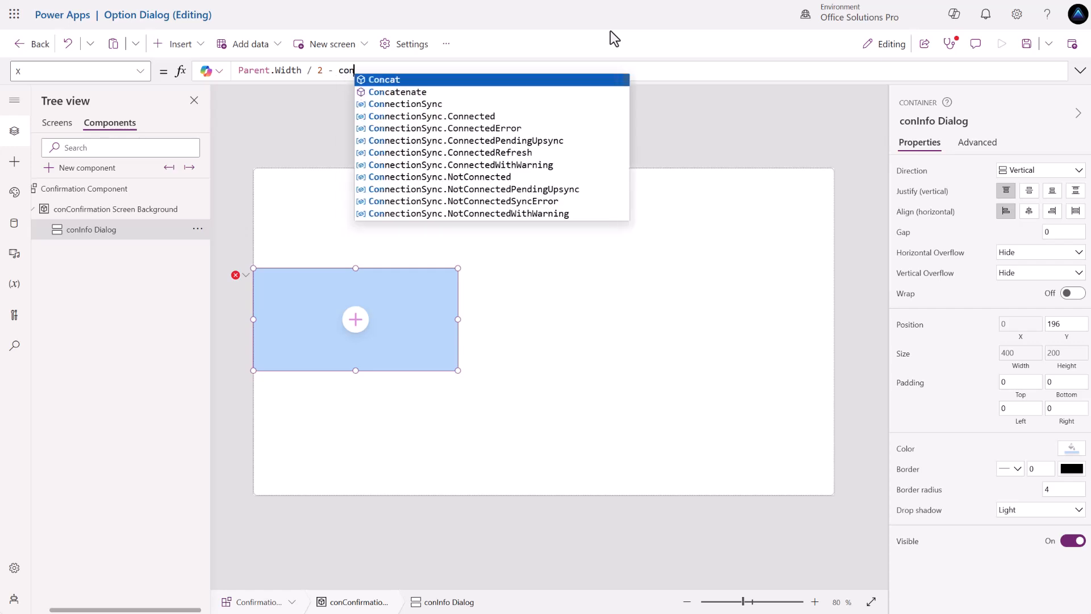
{"action": "type", "text": "inf"}
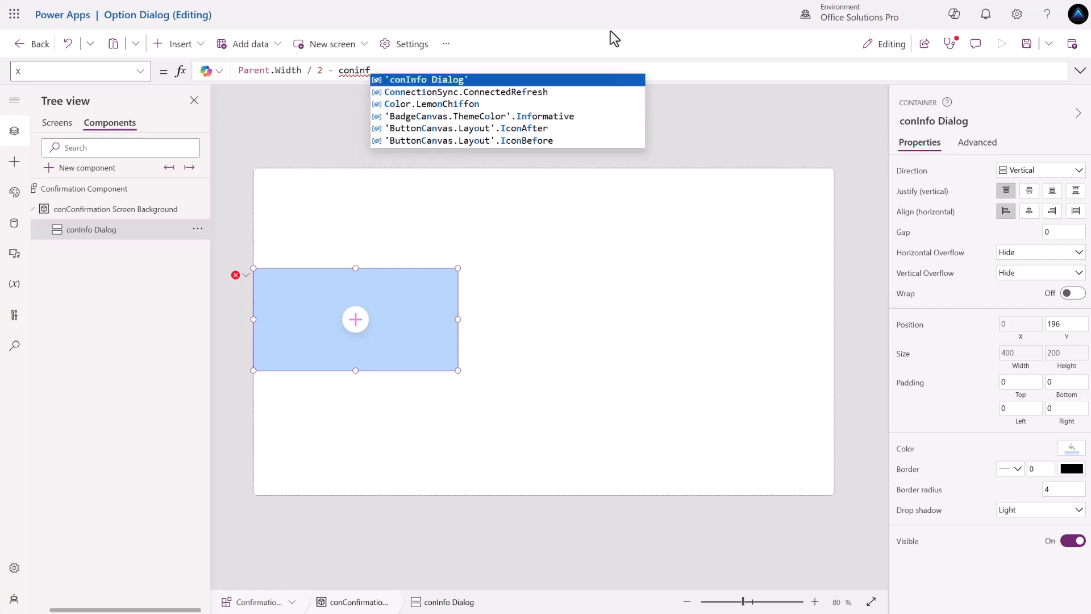
{"action": "key", "text": "Tab"}
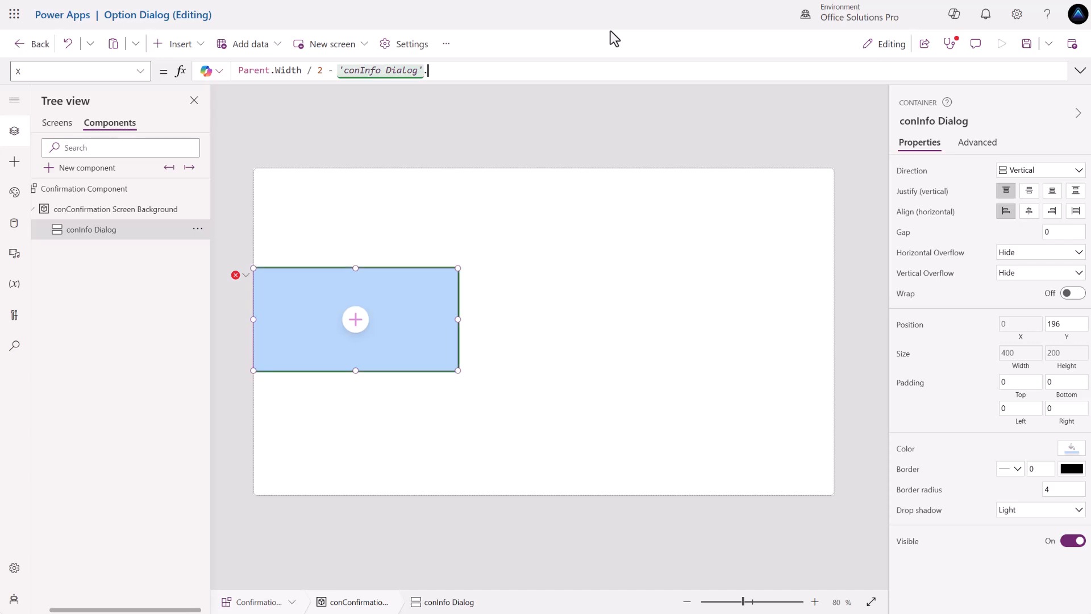
{"action": "type", "text": ".Width/2"}
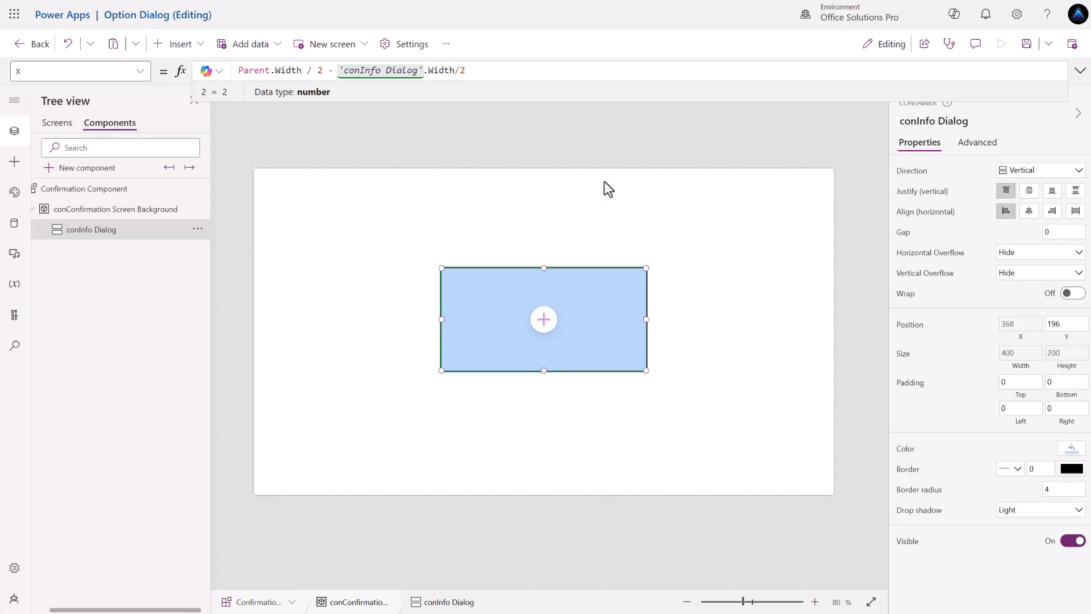
Copy the conInfo Dialog container's X formula and replace its Y value with the copied formula.
{"action": "left_click_drag", "start_coordinate": [464, 73], "coordinate": [236, 70]}
{"action": "key", "text": "ctrl+c"}
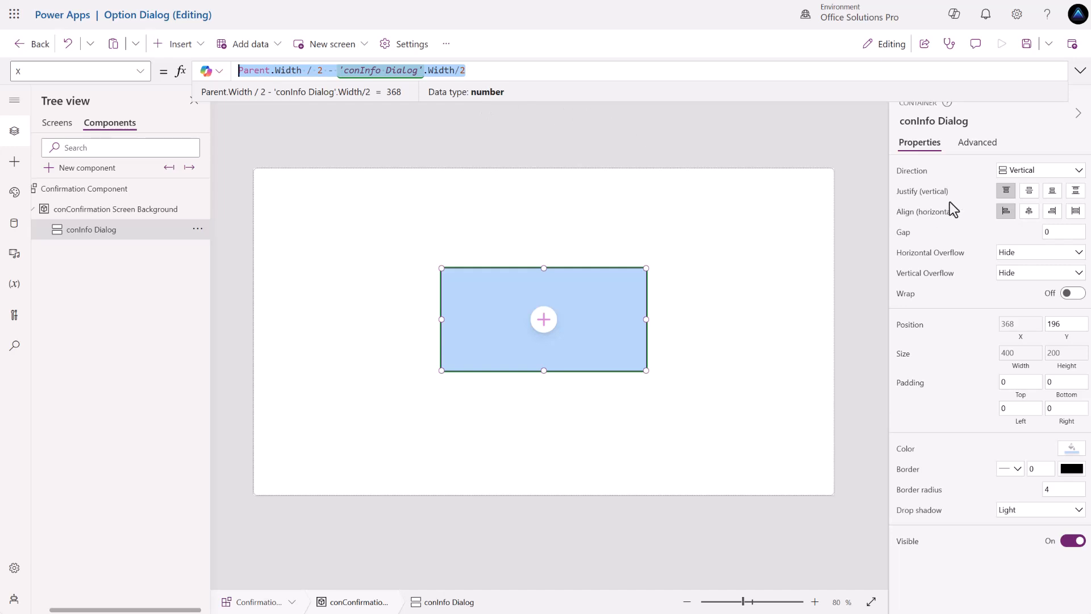
{"action": "left_click", "coordinate": [1064, 332]}
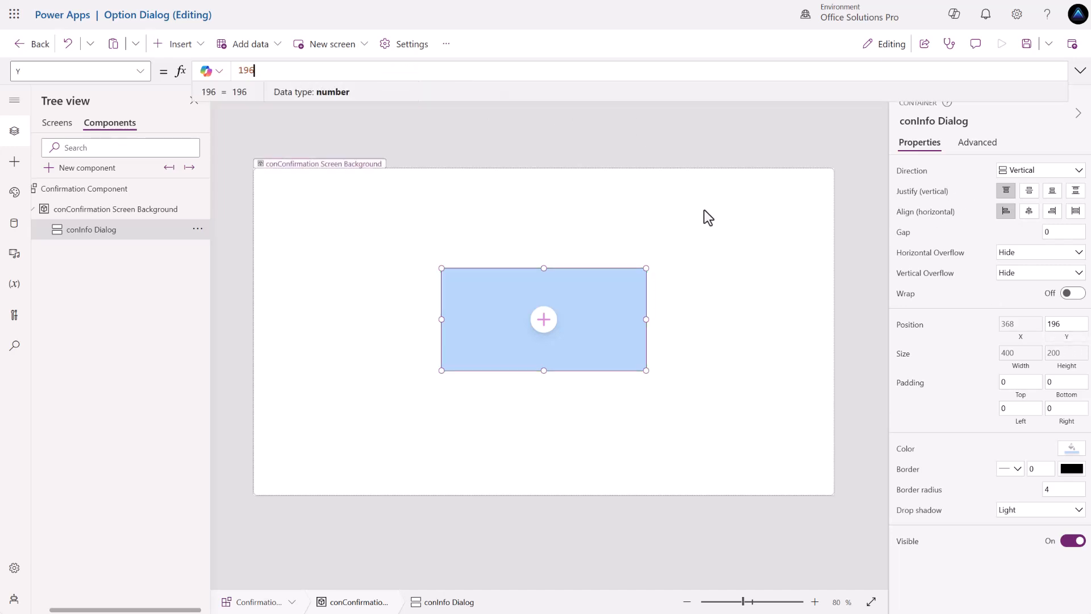
{"action": "left_click_drag", "start_coordinate": [262, 70], "coordinate": [212, 68]}
{"action": "key", "text": "ctrl+v"}
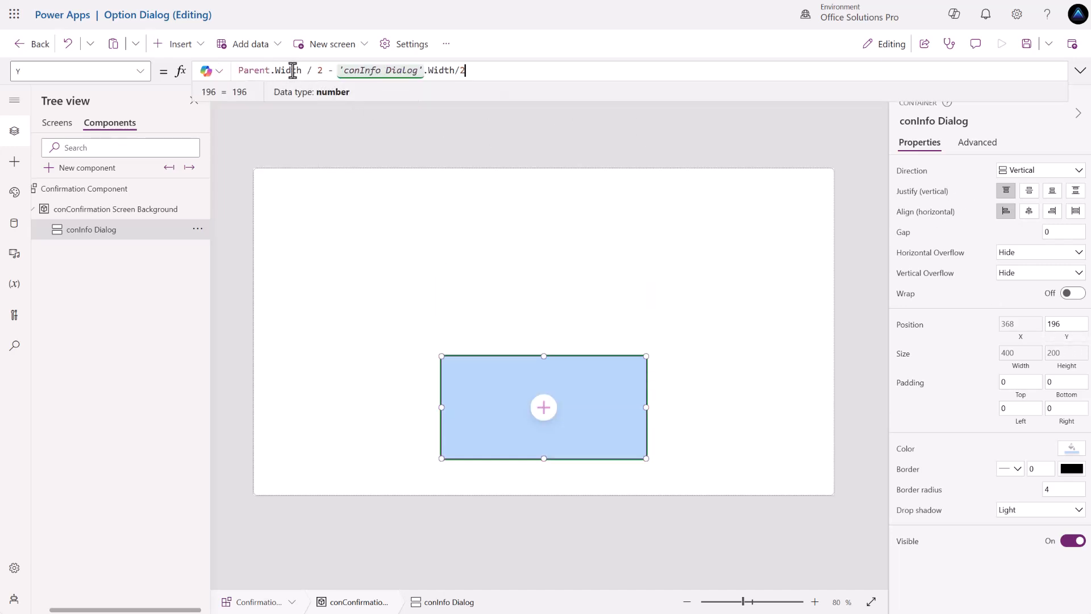
Replace both Width references in the Y formula with Height, giving Parent.Height / 2 - 'conInfo Dialog'.Height/2.
{"action": "left_click", "coordinate": [302, 70]}
{"action": "key", "text": "BackSpace"}
{"action": "key", "text": "BackSpace"}
{"action": "key", "text": "BackSpace"}
{"action": "key", "text": "BackSpace"}
{"action": "key", "text": "BackSpace"}
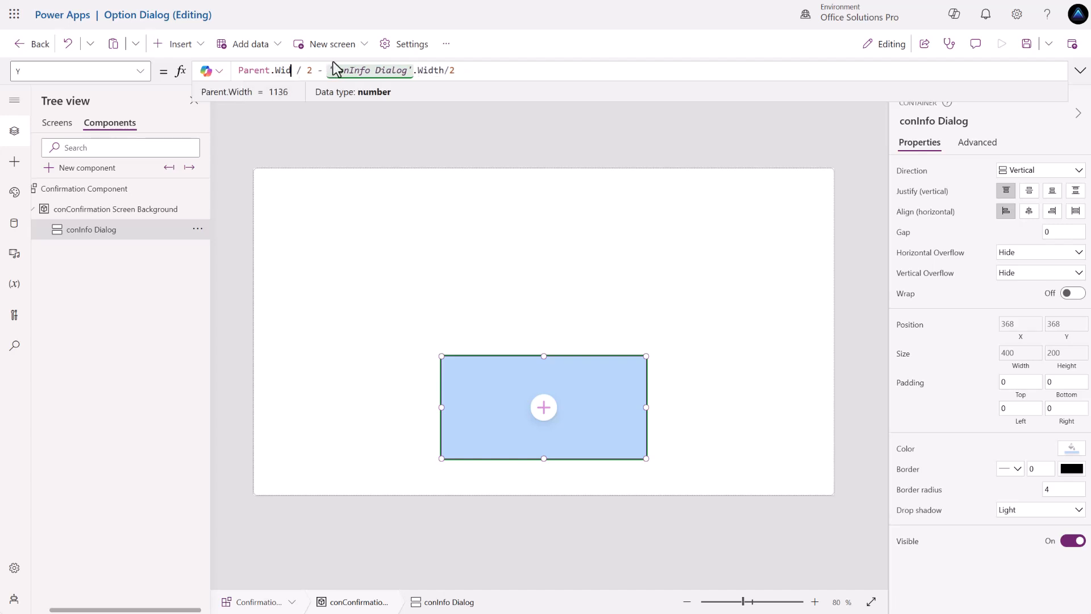
{"action": "type", "text": "Height"}
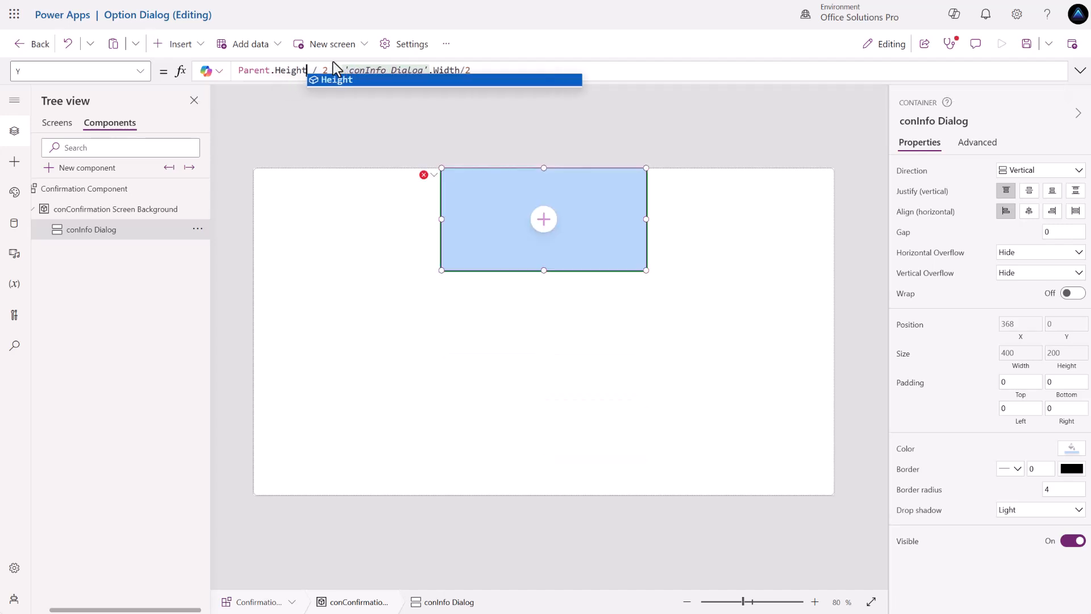
{"action": "left_click", "coordinate": [460, 70]}
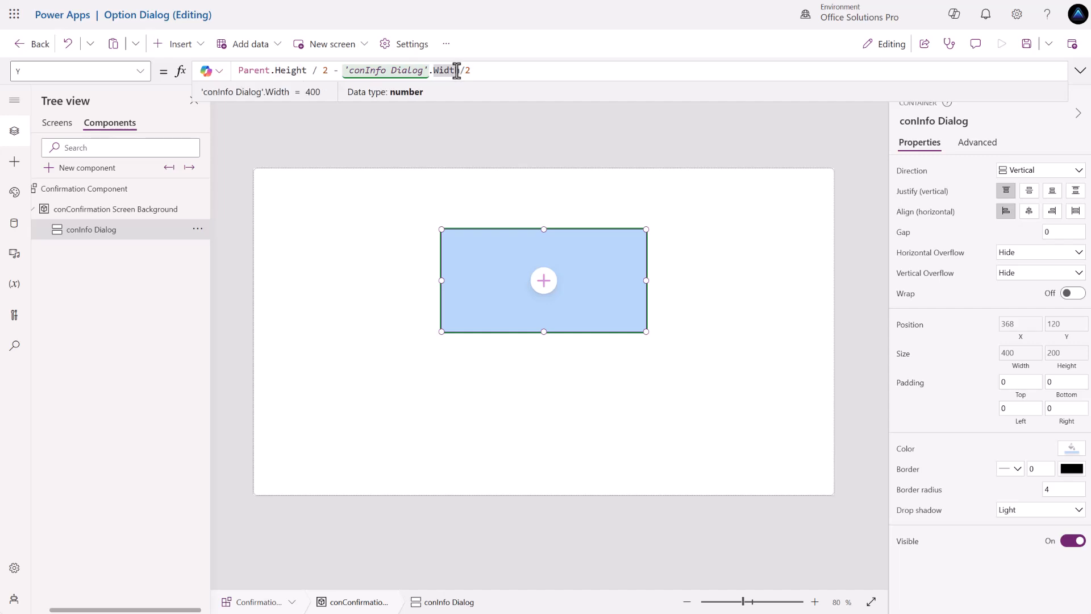
{"action": "key", "text": "BackSpace"}
{"action": "key", "text": "BackSpace"}
{"action": "key", "text": "BackSpace"}
{"action": "key", "text": "BackSpace"}
{"action": "key", "text": "BackSpace"}
{"action": "type", "text": "Height"}
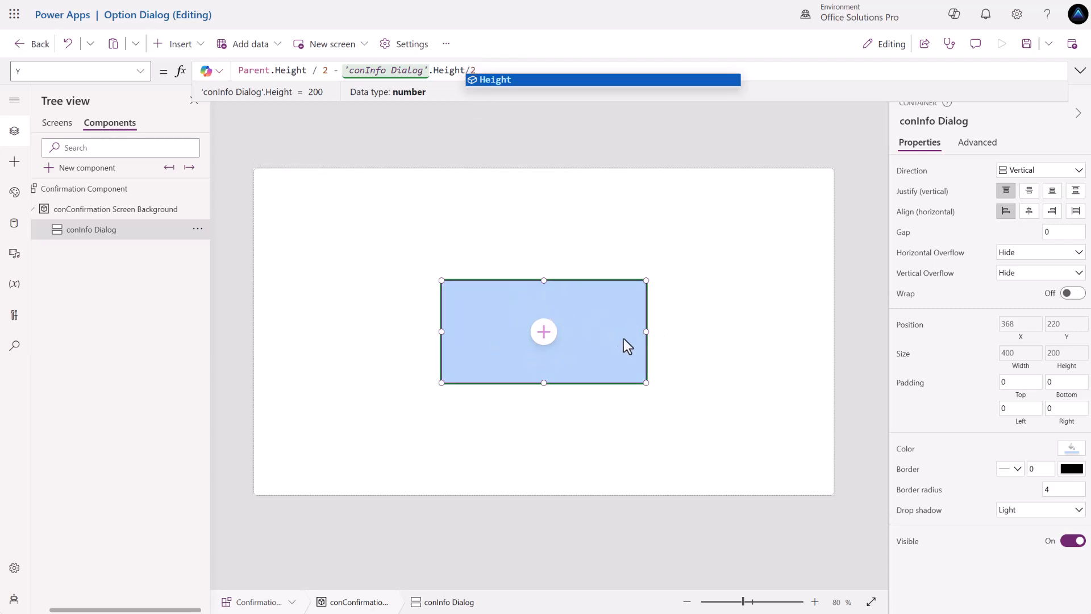
Give the conInfo Dialog container an ExtraBold drop shadow and a border radius of 15.
{"action": "left_click", "coordinate": [1015, 511]}
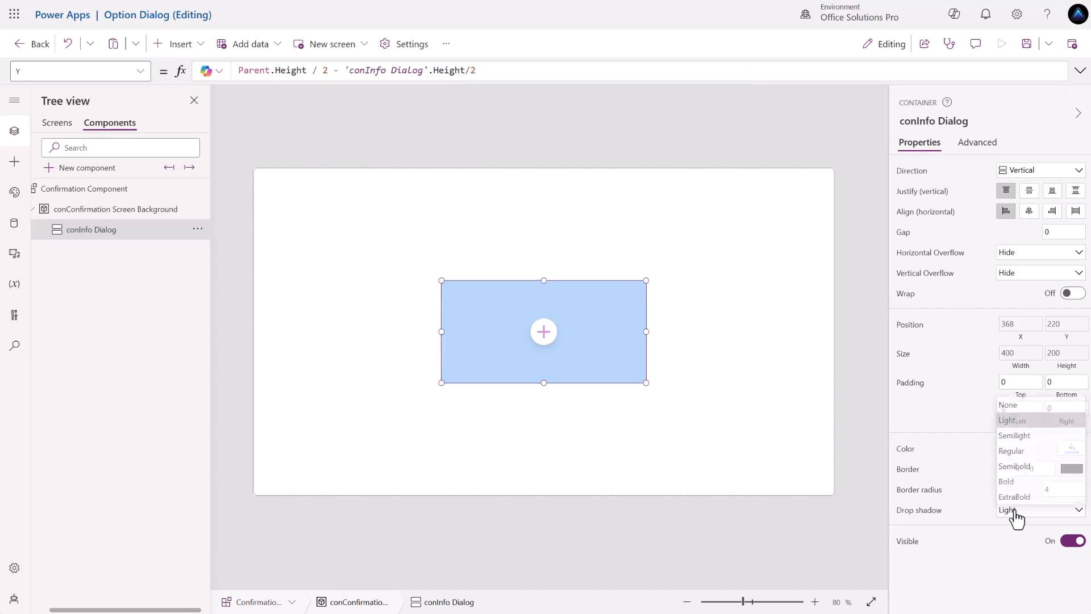
{"action": "left_click", "coordinate": [1018, 496]}
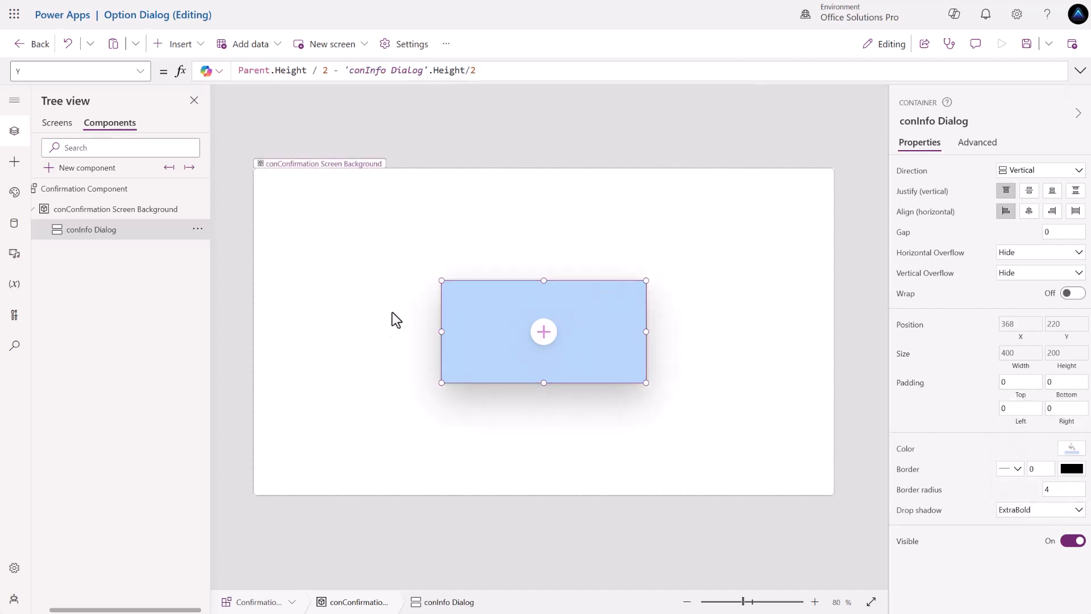
{"action": "left_click", "coordinate": [1048, 489]}
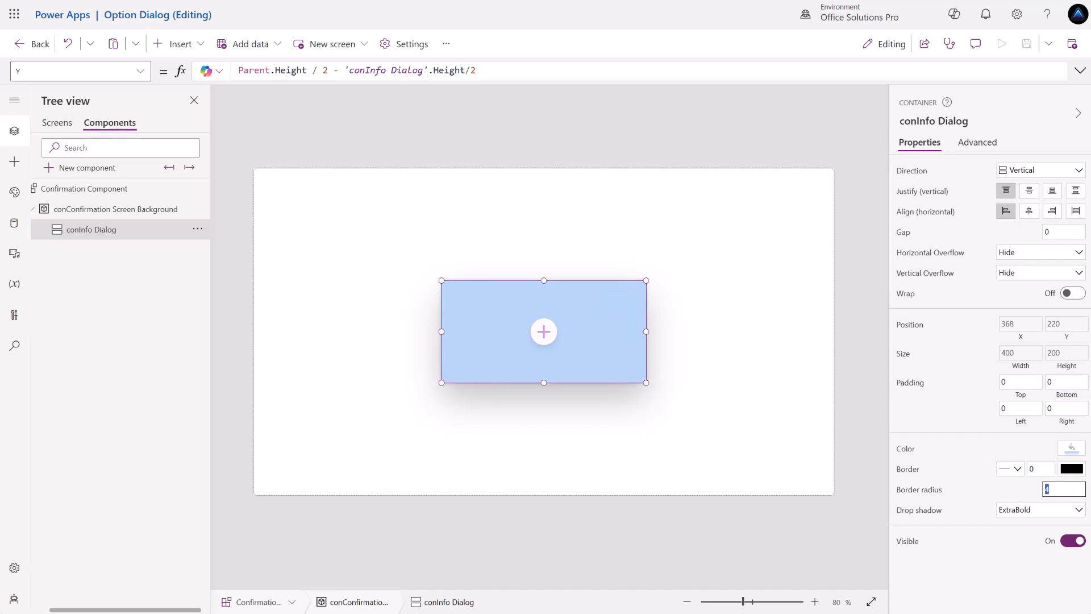
{"action": "left_click", "coordinate": [970, 451]}
{"action": "left_click", "coordinate": [697, 176]}
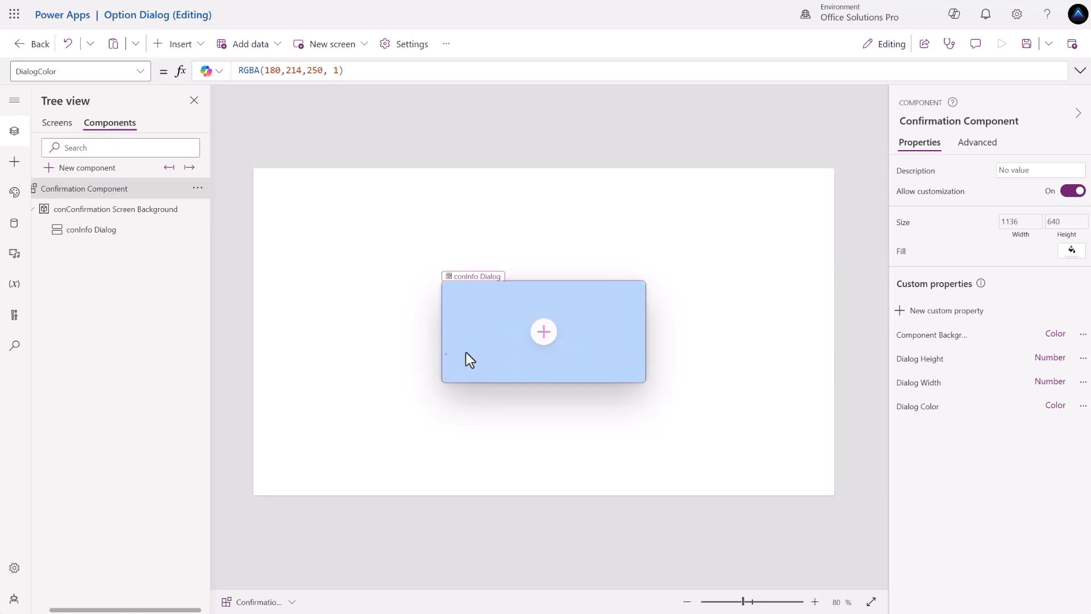
Insert a horizontal container inside the conInfo Dialog container.
{"action": "left_click", "coordinate": [110, 244]}
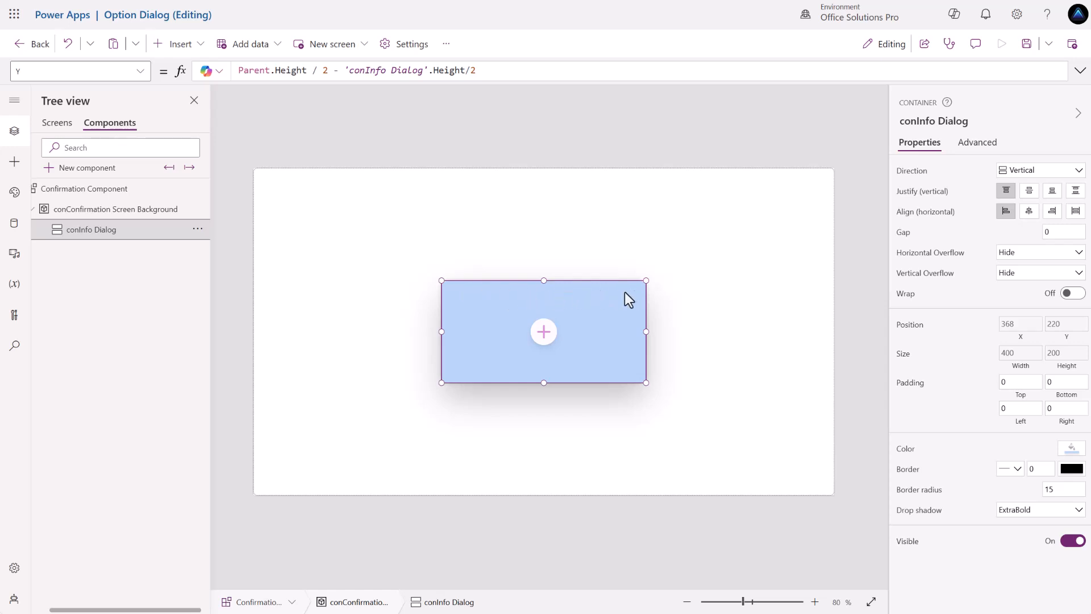
{"action": "left_click", "coordinate": [183, 50]}
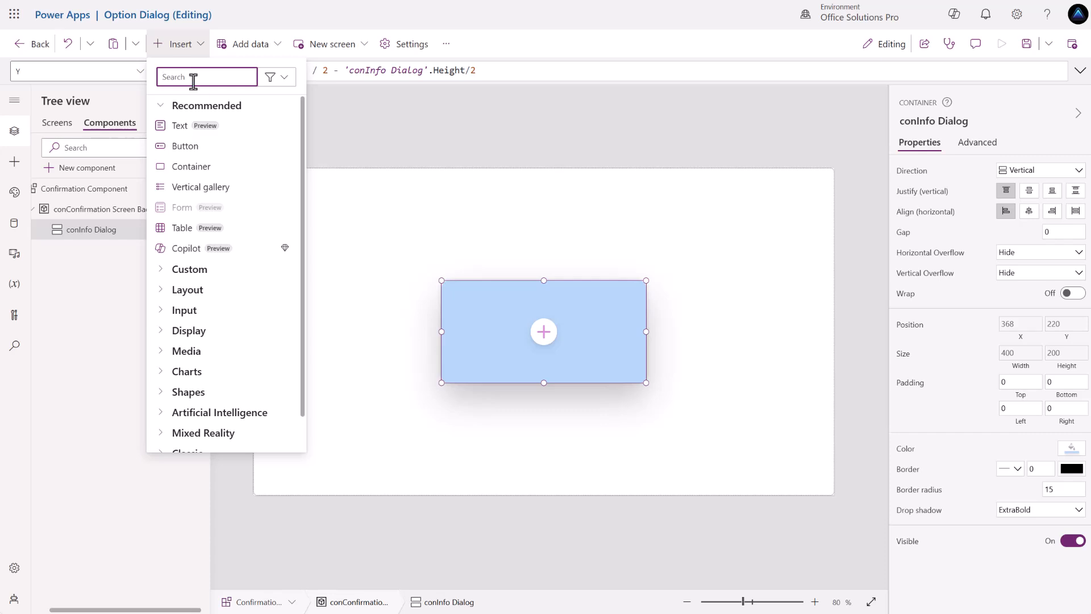
{"action": "type", "text": "cont"}
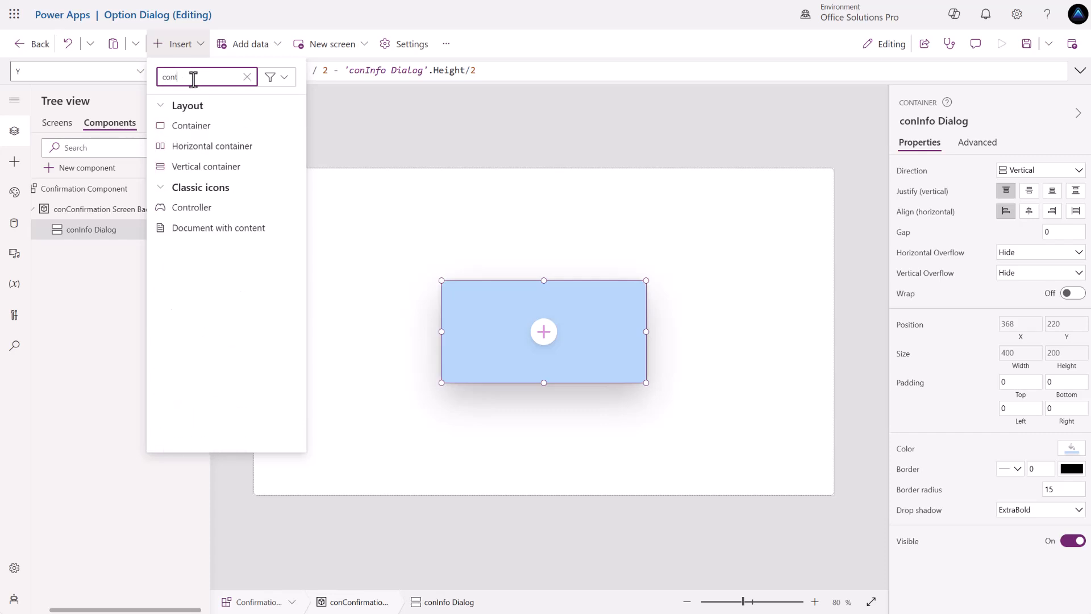
{"action": "left_click", "coordinate": [203, 146]}
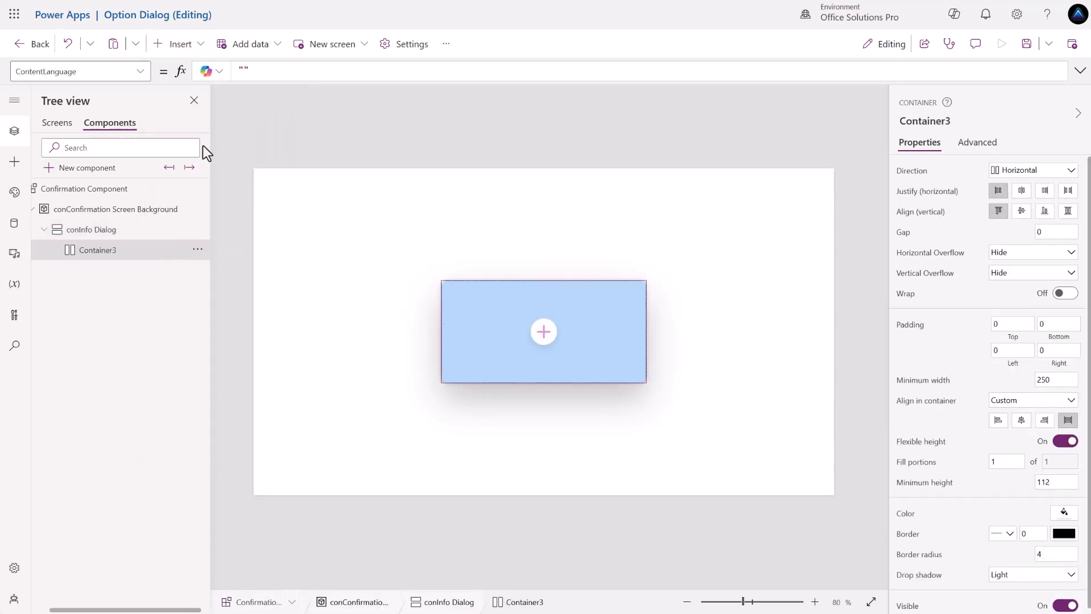
Rename the new horizontal container inside conInfo Dialog as conButtonsConfirmationCompClose.
{"action": "left_click", "coordinate": [118, 230]}
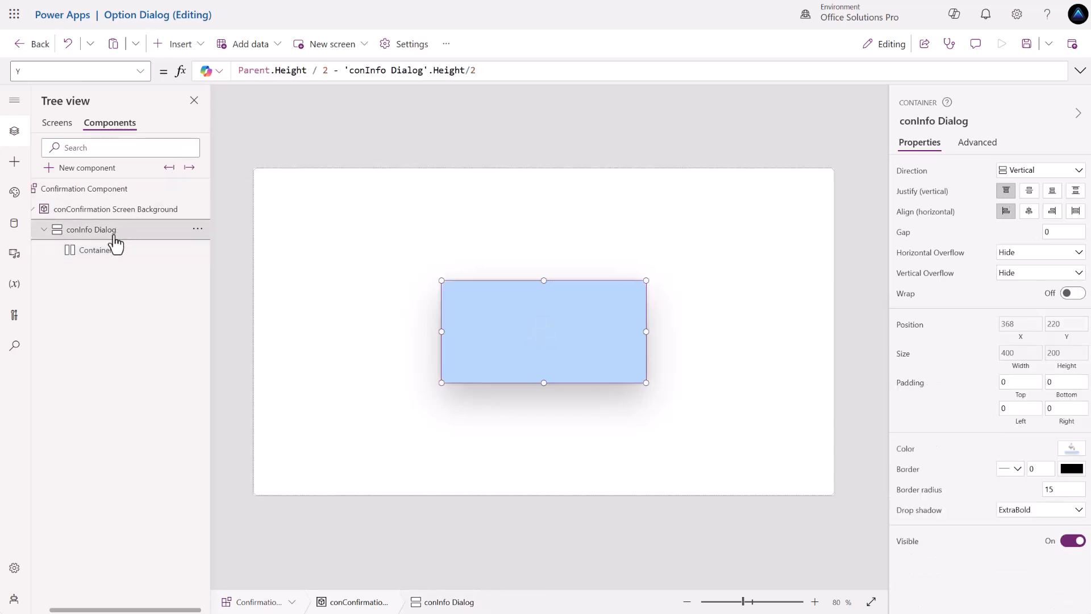
{"action": "double_click", "coordinate": [114, 250]}
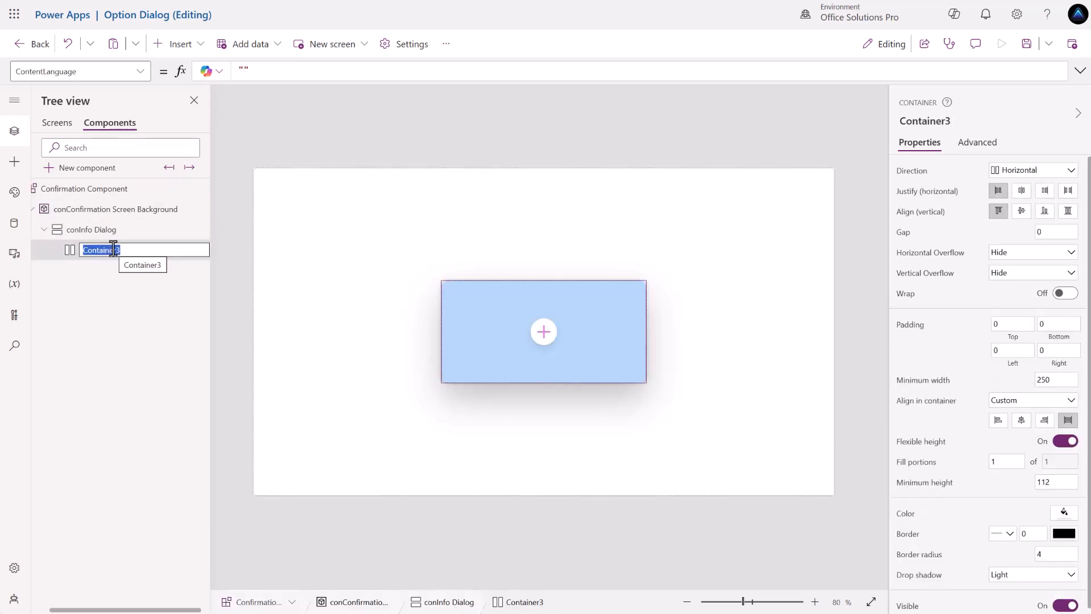
{"action": "type", "text": "con"}
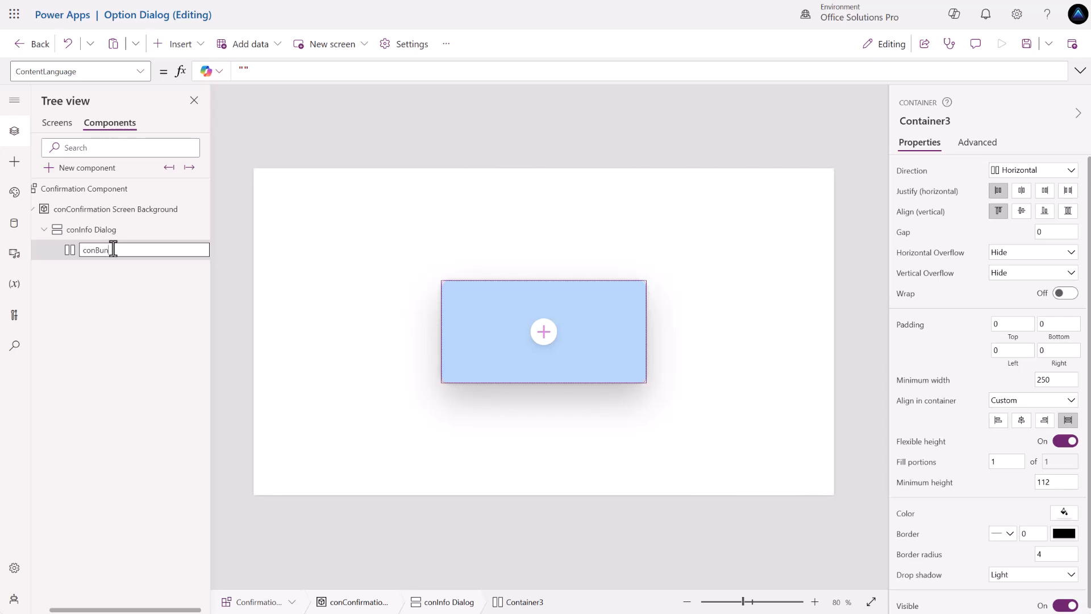
{"action": "type", "text": "ButtonsConfirmationCompClose"}
{"action": "key", "text": "Return"}
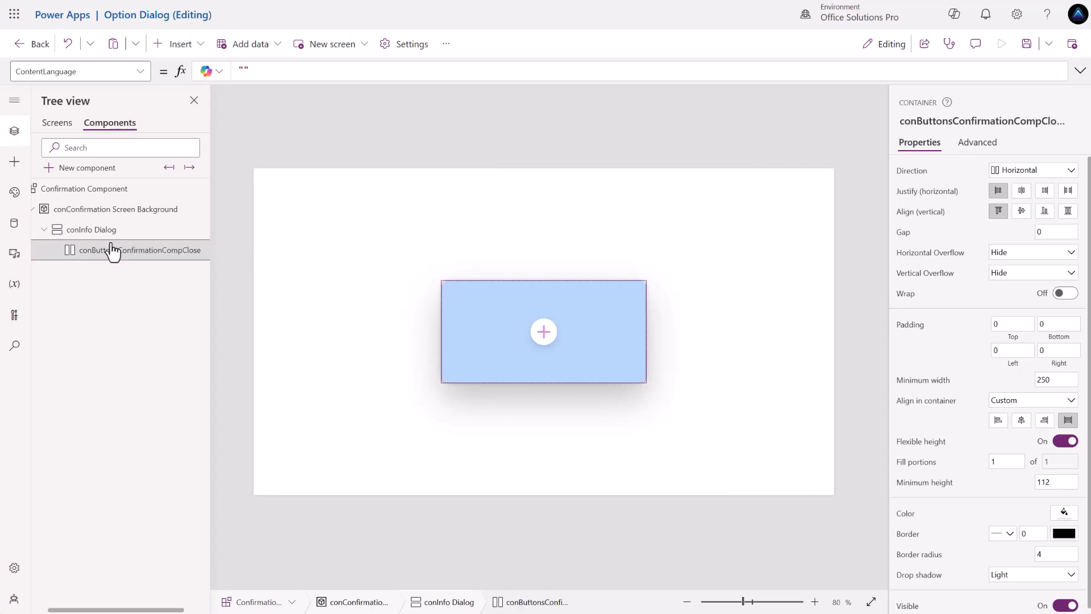
Add a vertical container inside conInfo Dialog and rename it conMessage.
{"action": "left_click", "coordinate": [112, 233]}
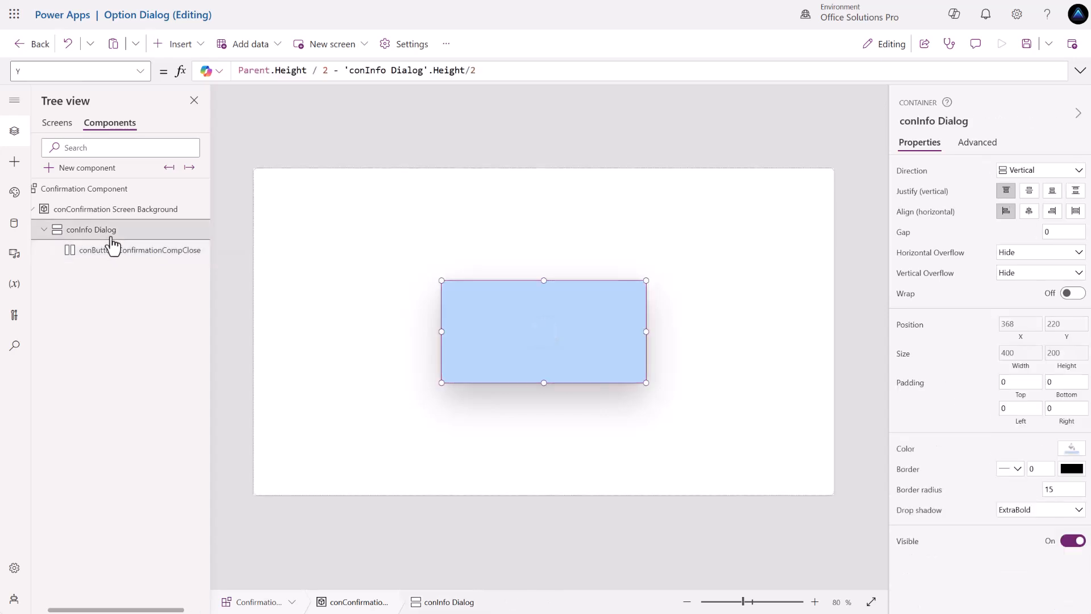
{"action": "left_click", "coordinate": [180, 45]}
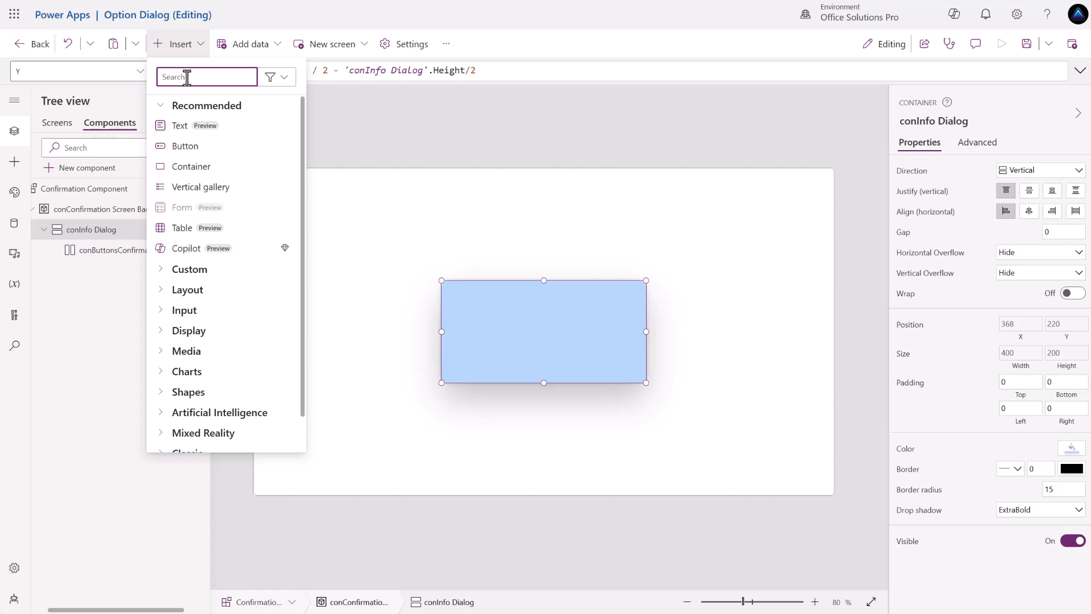
{"action": "type", "text": "con"}
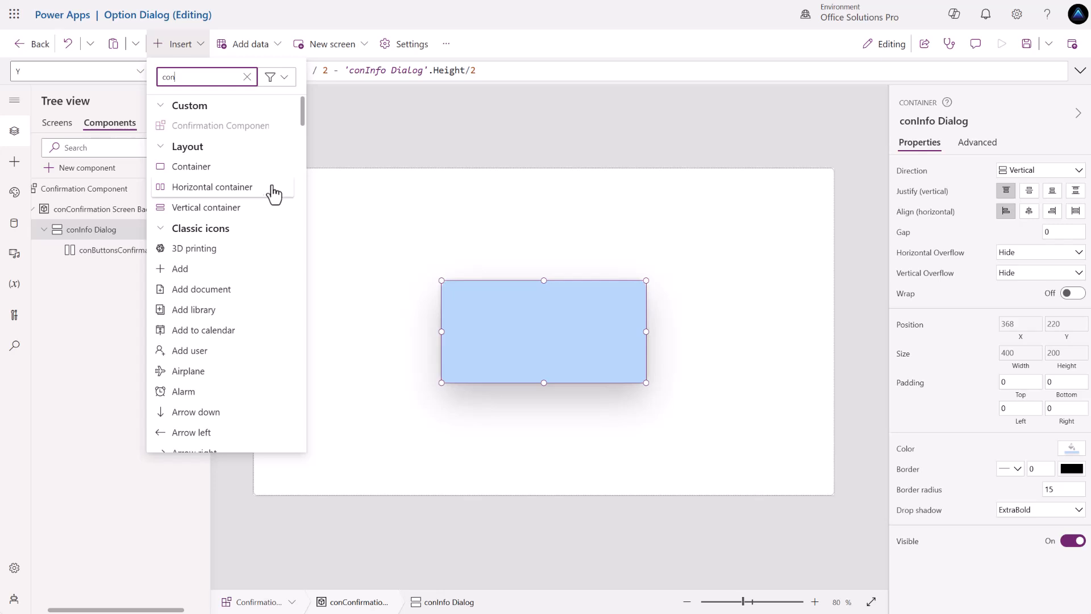
{"action": "left_click", "coordinate": [231, 210]}
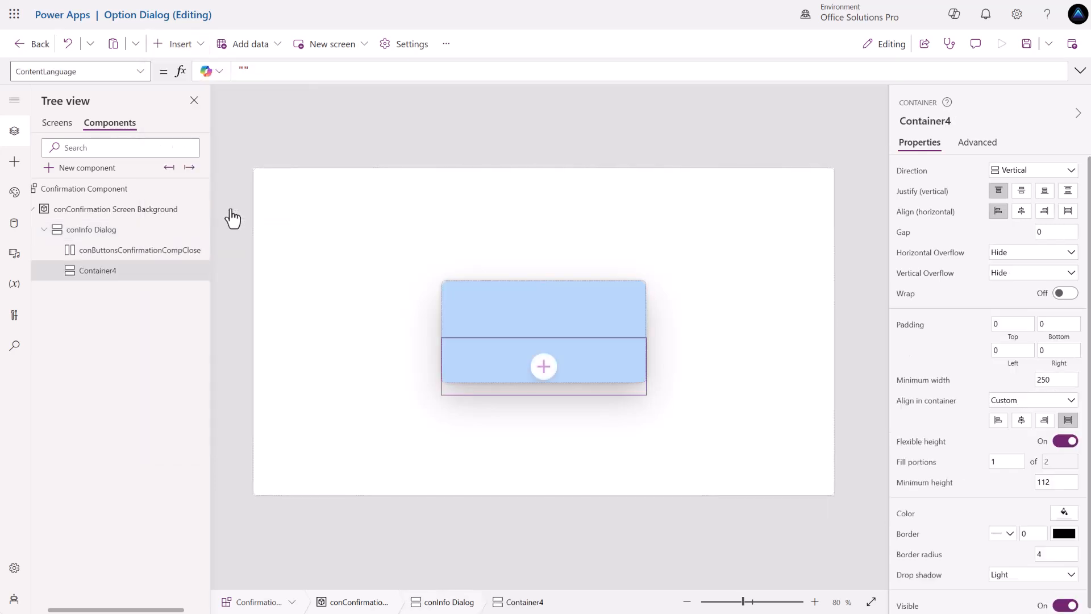
{"action": "double_click", "coordinate": [110, 271]}
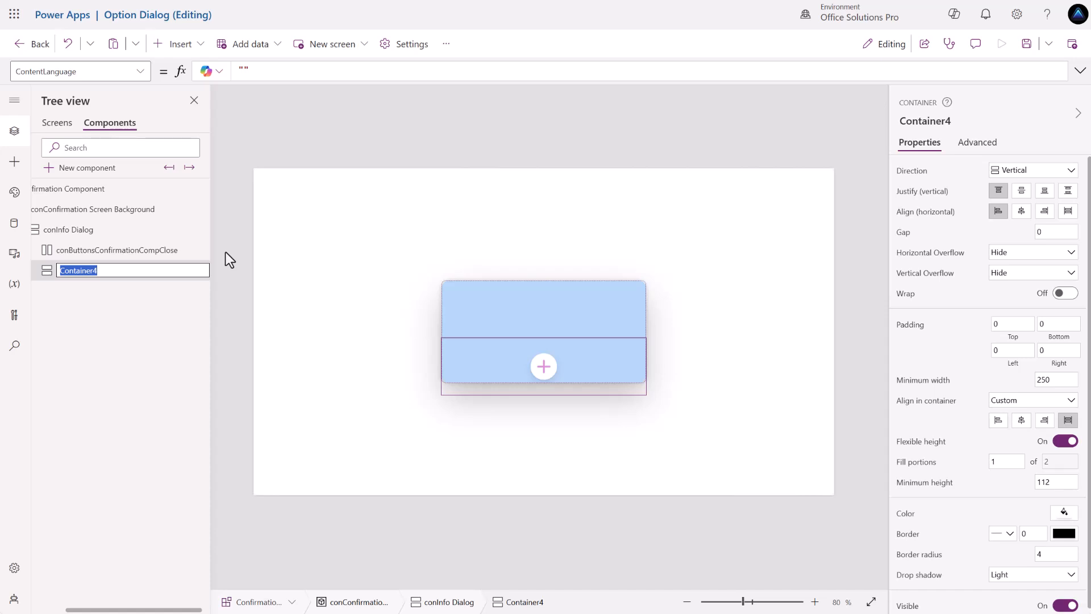
{"action": "type", "text": "conMessage"}
{"action": "key", "text": "Return"}
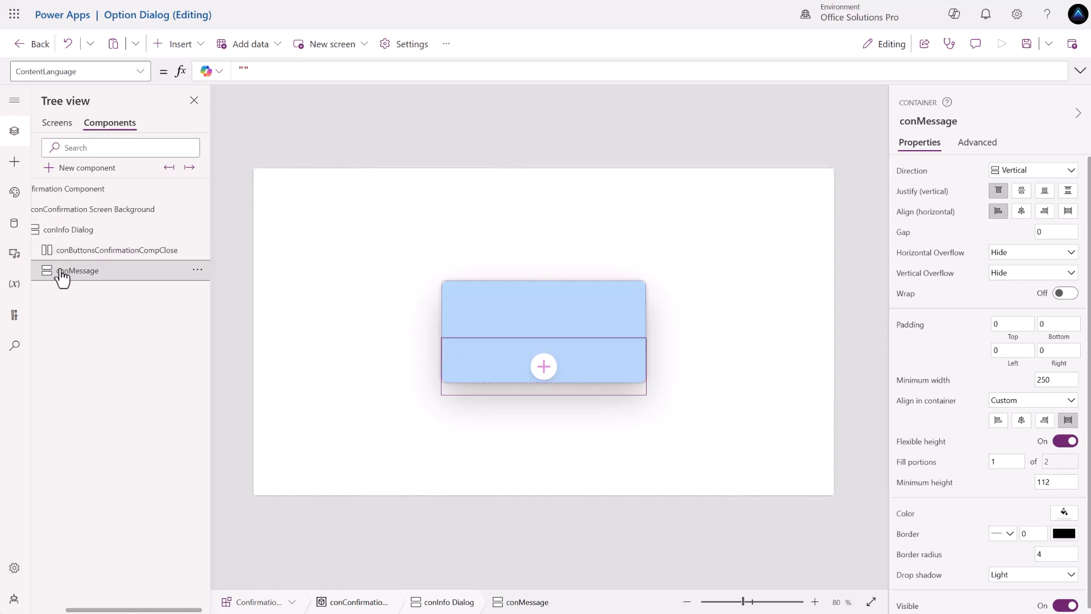
Insert another horizontal container inside conInfo Dialog, below conMessage.
{"action": "left_click", "coordinate": [66, 231]}
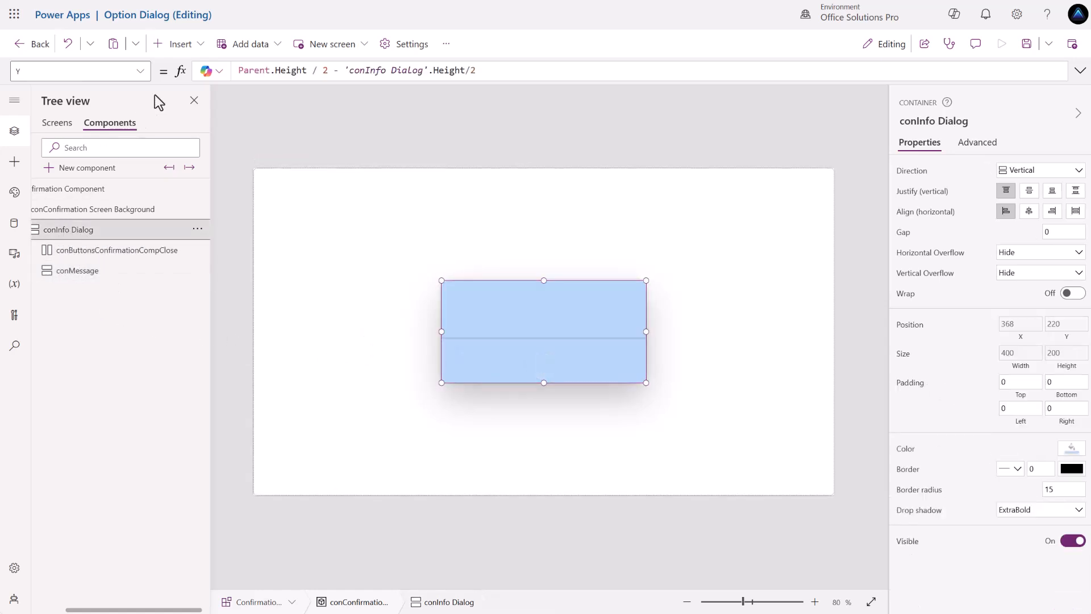
{"action": "left_click", "coordinate": [176, 46]}
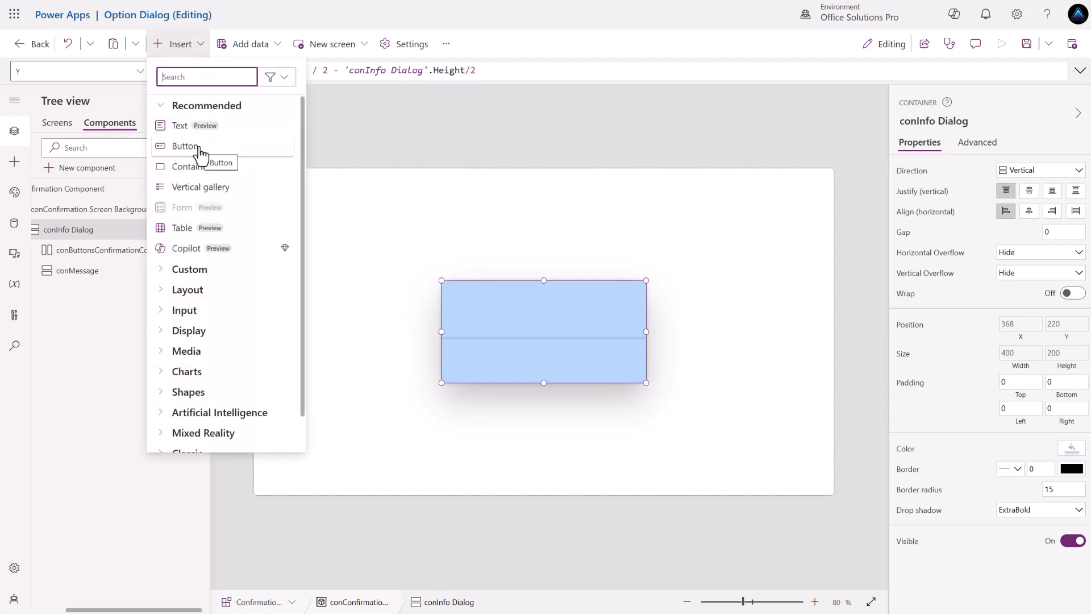
{"action": "type", "text": "cont"}
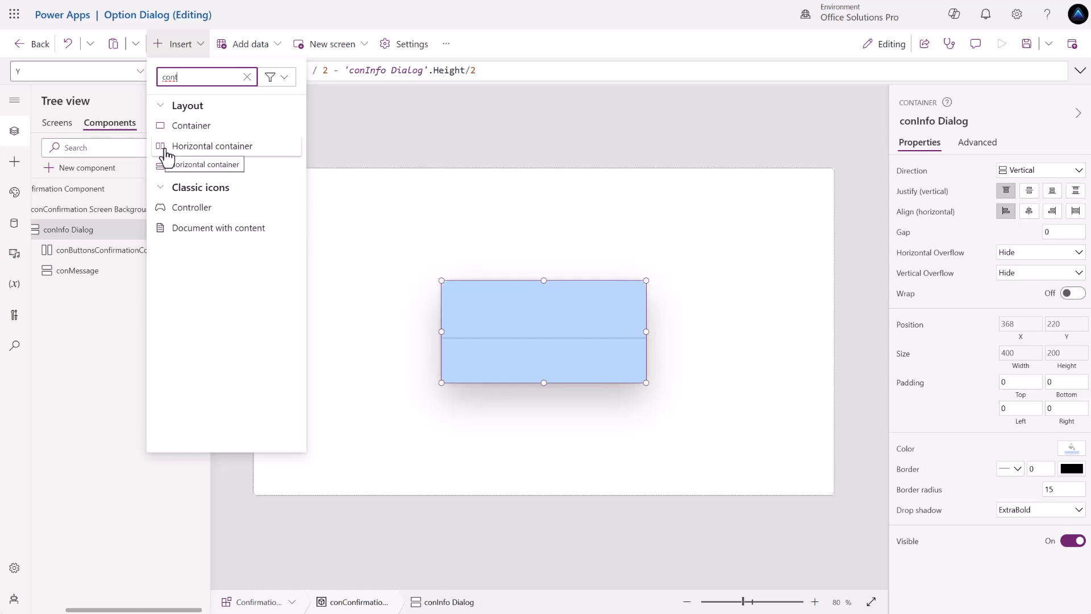
{"action": "left_click", "coordinate": [188, 154]}
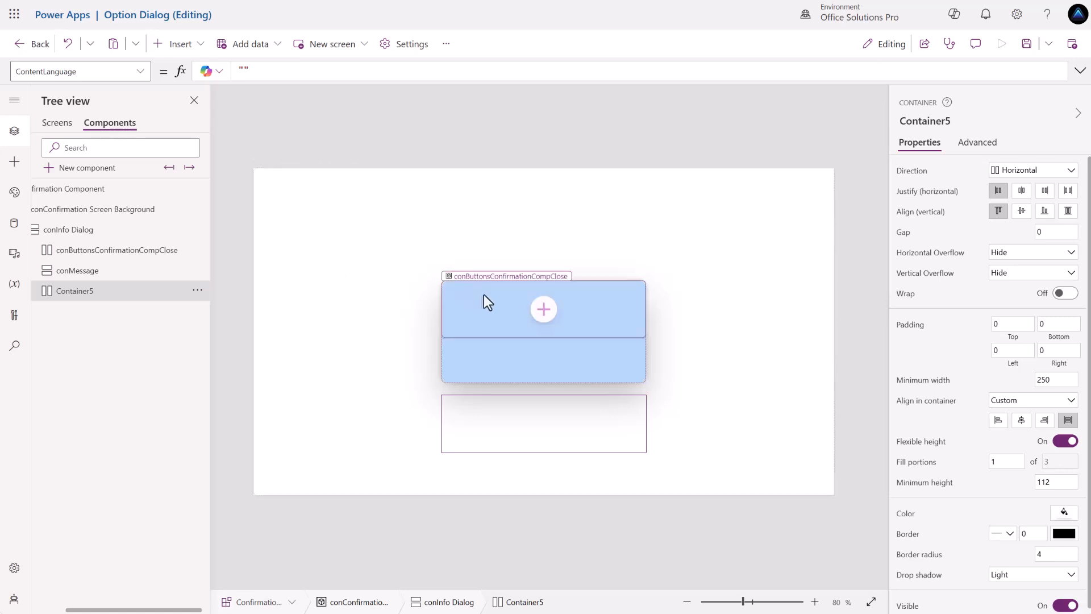
Insert a Cancel (badge) icon into the conButtonsConfirmationCompClose container.
{"action": "left_click", "coordinate": [482, 308]}
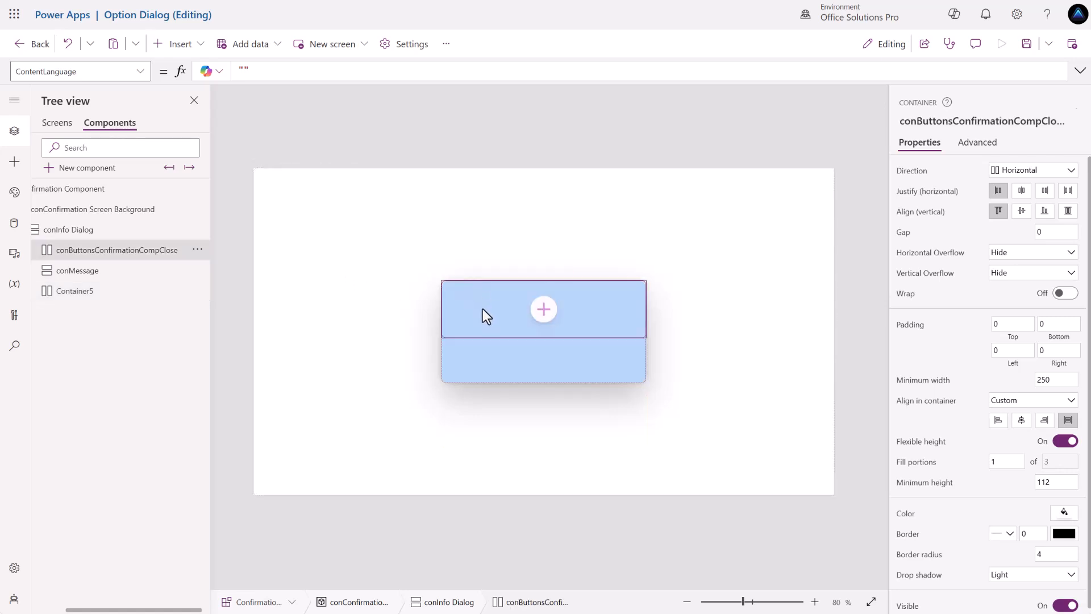
{"action": "left_click", "coordinate": [543, 311]}
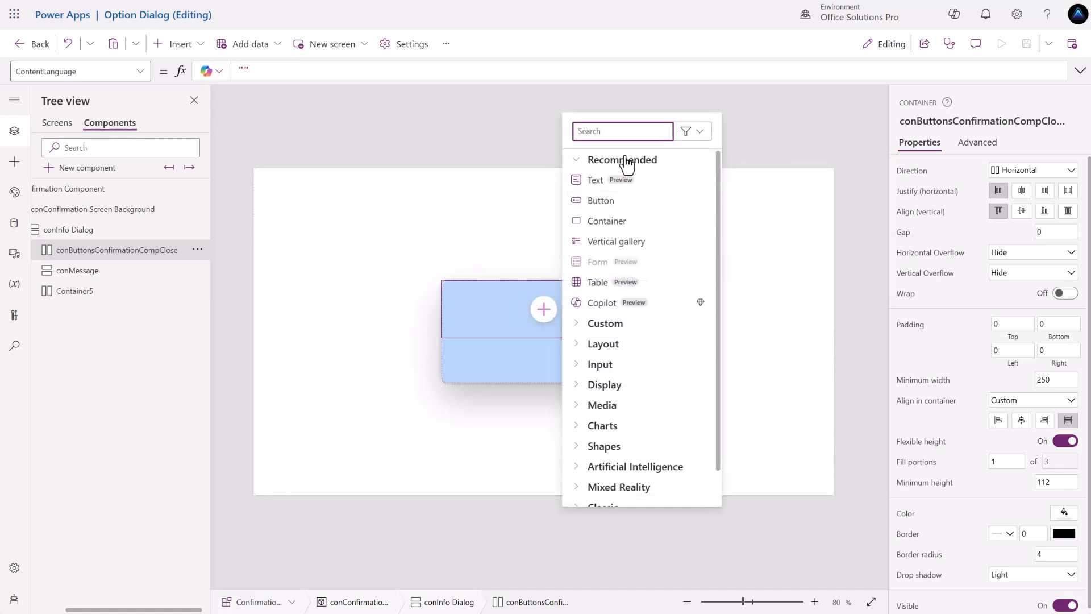
{"action": "type", "text": "can"}
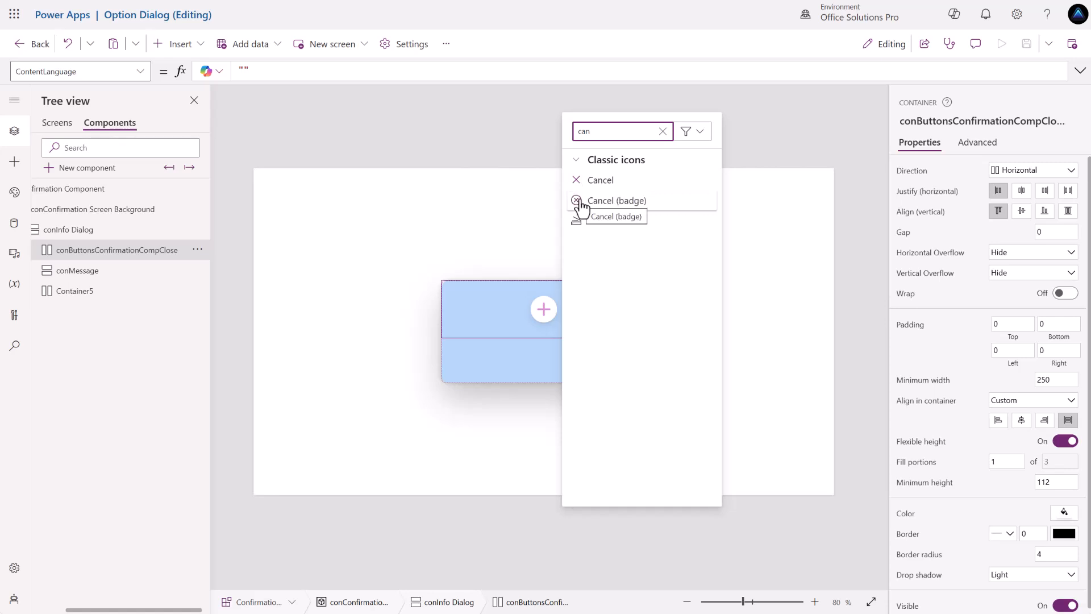
{"action": "left_click", "coordinate": [610, 204]}
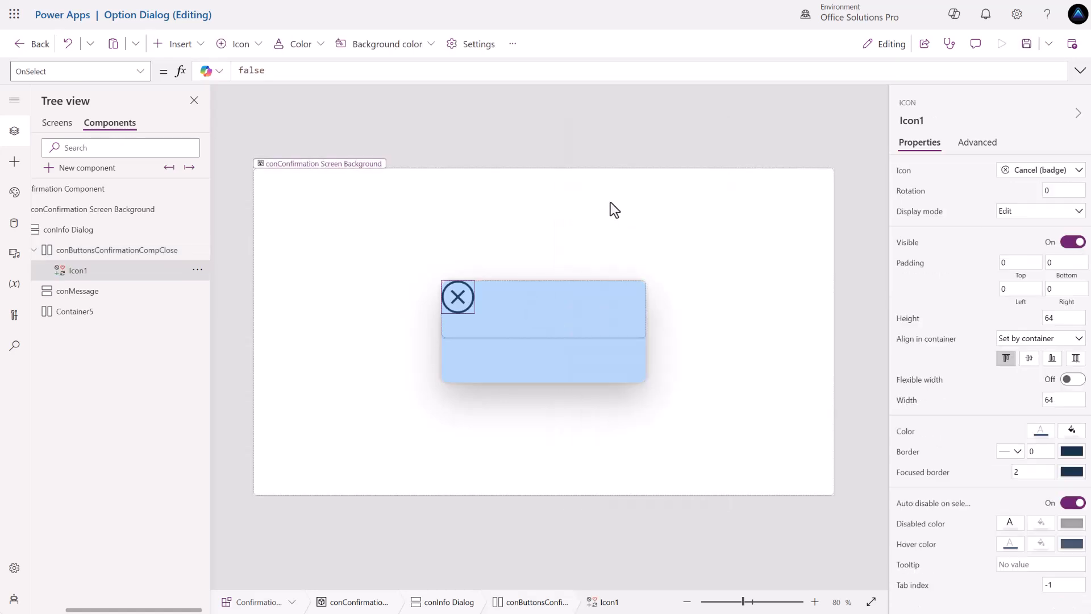
Justify the contents of conButtonsConfirmationCompClose horizontally to the end and align them vertically to the center.
{"action": "left_click", "coordinate": [563, 311]}
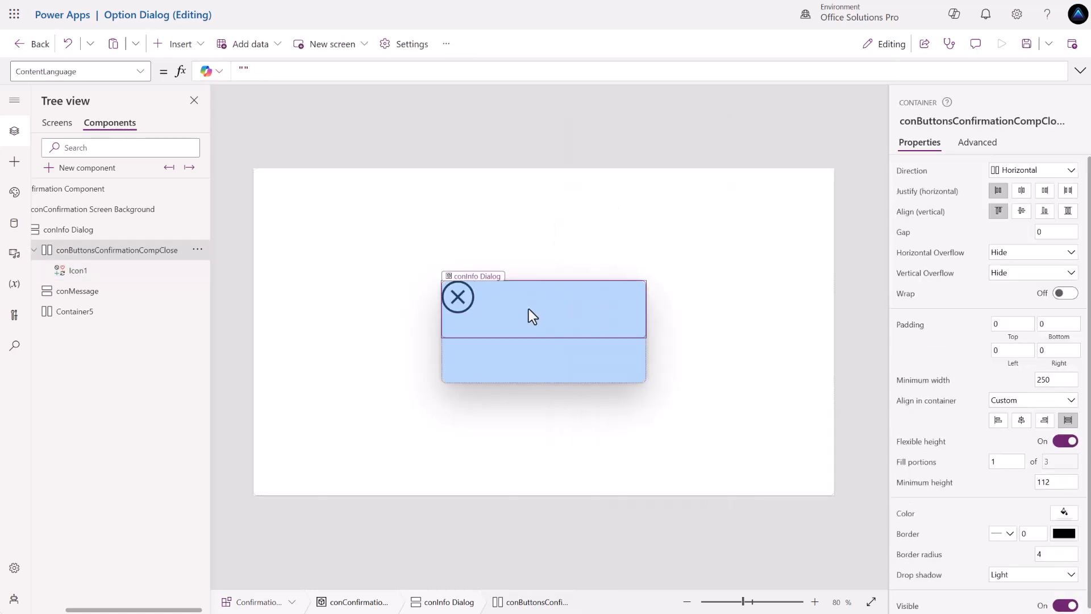
{"action": "left_click", "coordinate": [1044, 191]}
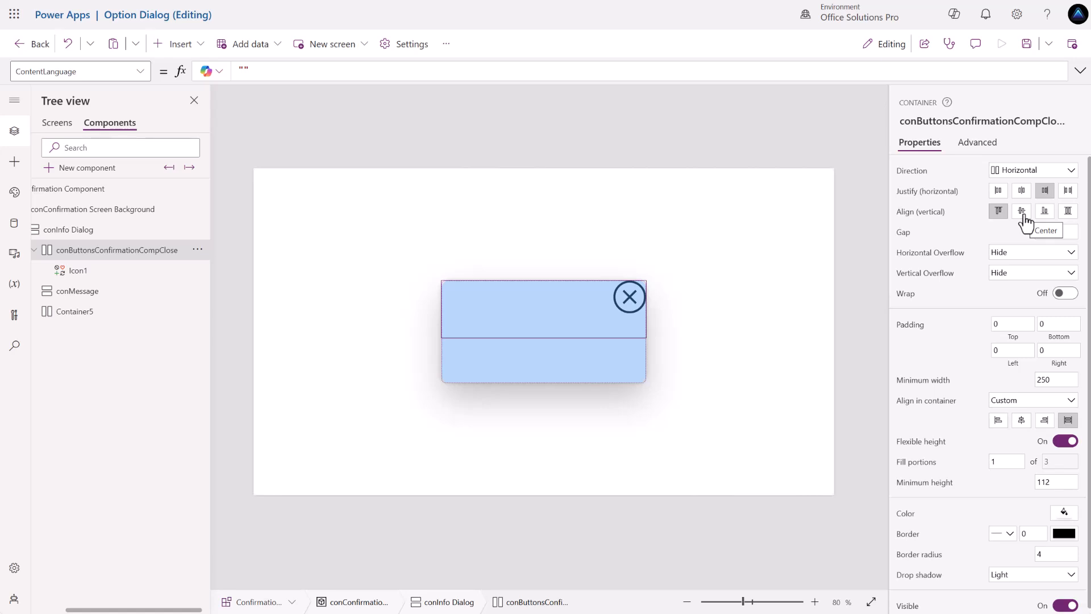
{"action": "left_click", "coordinate": [1022, 214]}
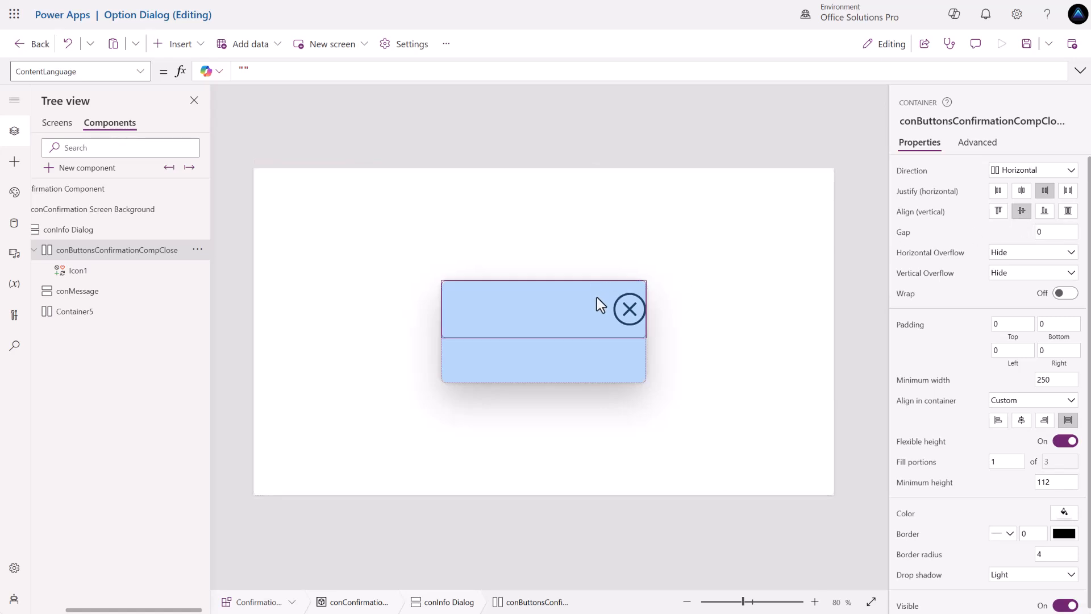
Rename the Cancel (badge) icon in conButtonsConfirmationCompClose as icoClose.
{"action": "left_click", "coordinate": [634, 312]}
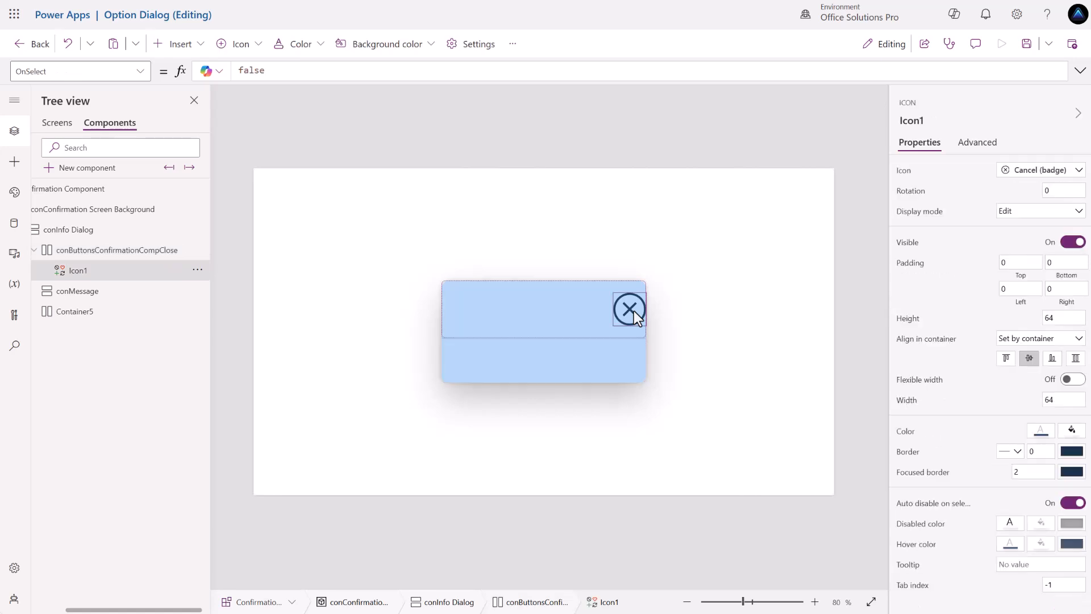
{"action": "double_click", "coordinate": [91, 275]}
{"action": "type", "text": "icoClose"}
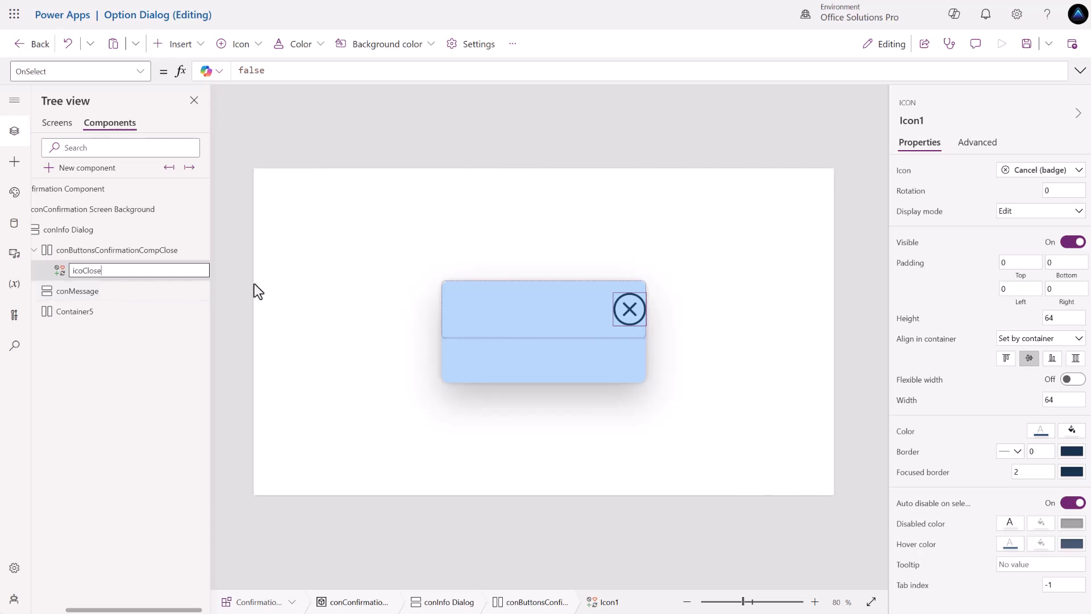
{"action": "left_click", "coordinate": [979, 146]}
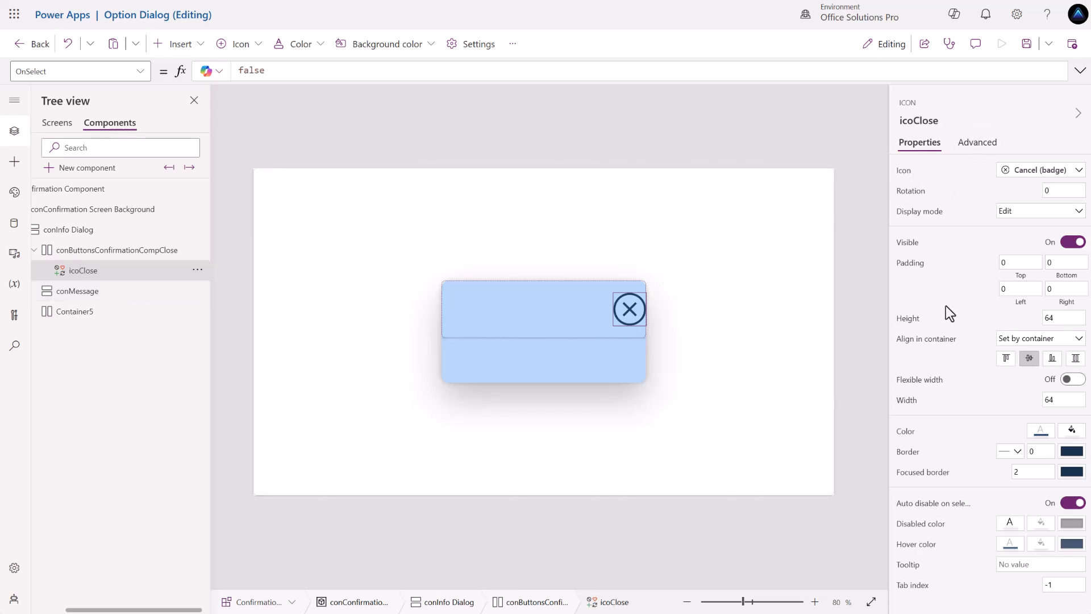
Set the BorderStyle property of icoClose to BorderStyle.None.
{"action": "left_click", "coordinate": [975, 146]}
{"action": "scroll", "coordinate": [949, 333], "scroll_direction": "down", "scroll_amount": 3}
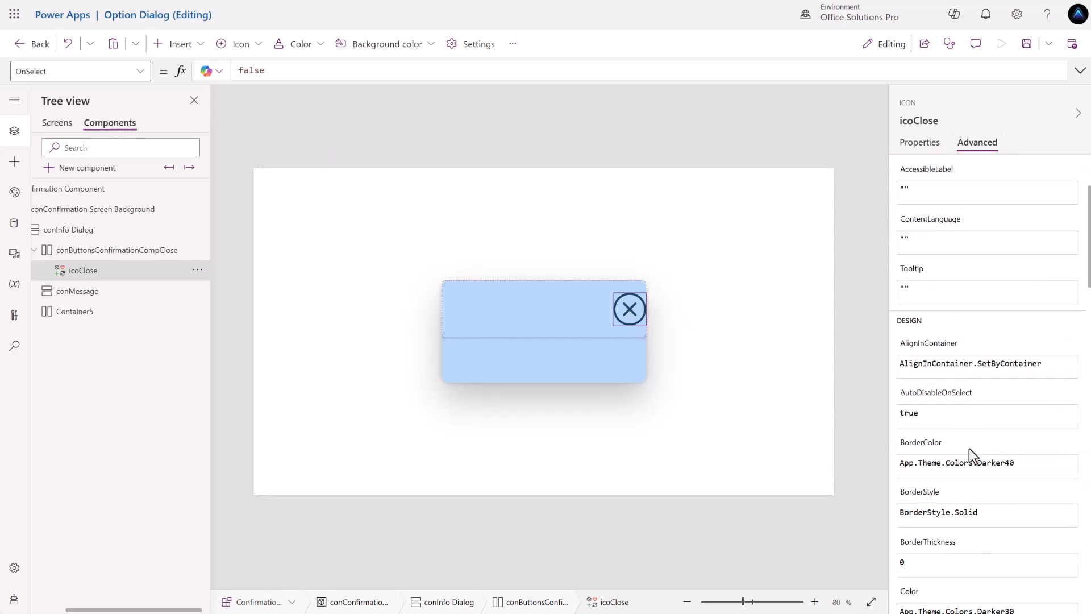
{"action": "left_click", "coordinate": [982, 515]}
{"action": "key", "text": "BackSpace"}
{"action": "key", "text": "BackSpace"}
{"action": "key", "text": "BackSpace"}
{"action": "key", "text": "BackSpace"}
{"action": "key", "text": "BackSpace"}
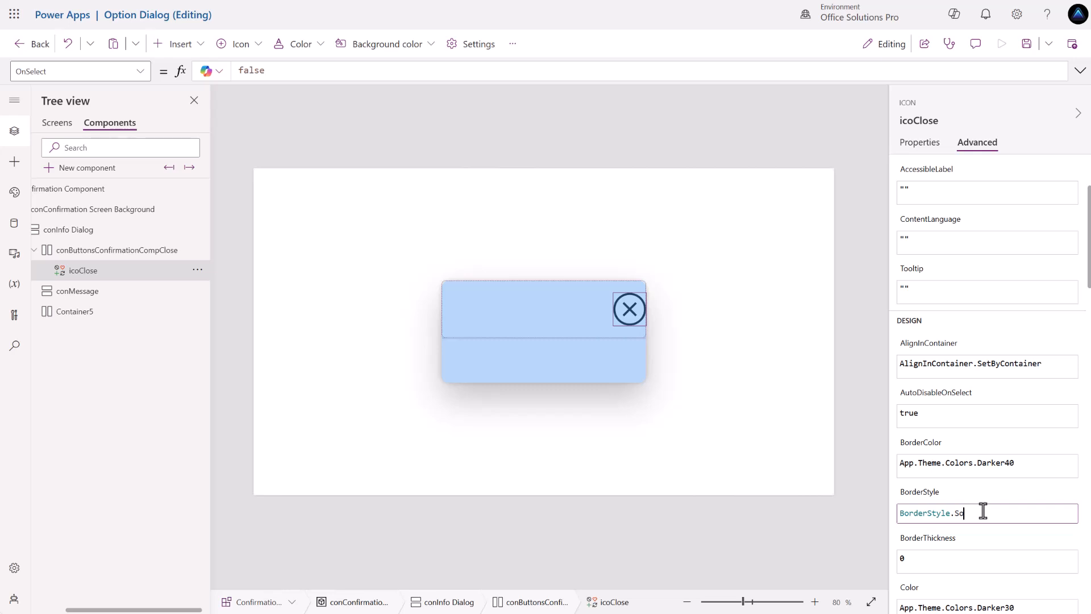
{"action": "type", "text": "None"}
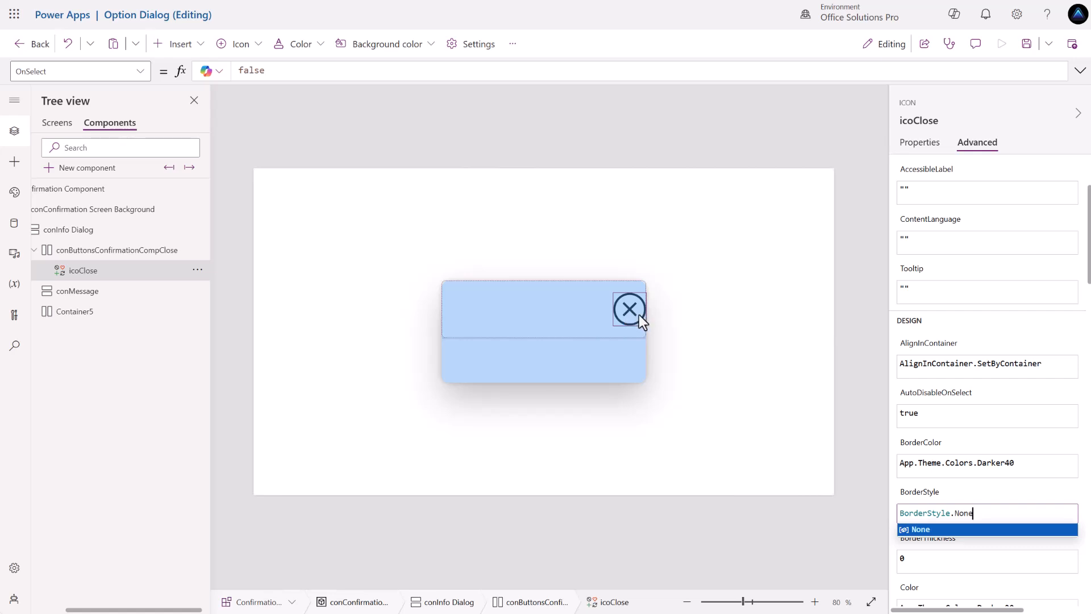
Create a custom input property named Button Size with data type Number on the Confirmation Component.
{"action": "left_click", "coordinate": [856, 291]}
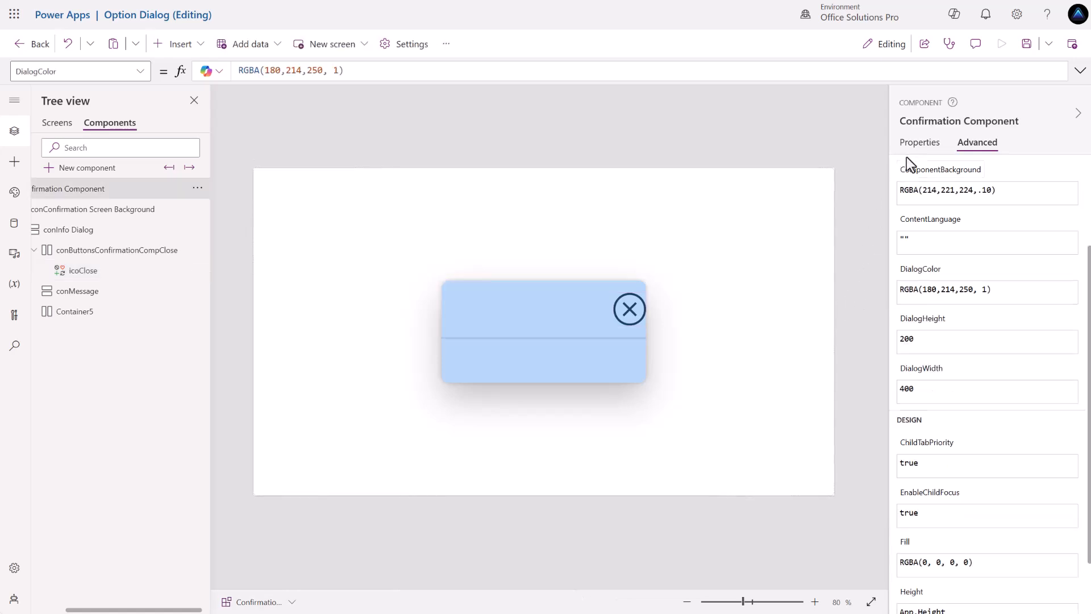
{"action": "left_click", "coordinate": [919, 143]}
{"action": "left_click", "coordinate": [935, 312]}
{"action": "left_click_drag", "start_coordinate": [776, 157], "coordinate": [682, 161]}
{"action": "type", "text": "Button Size"}
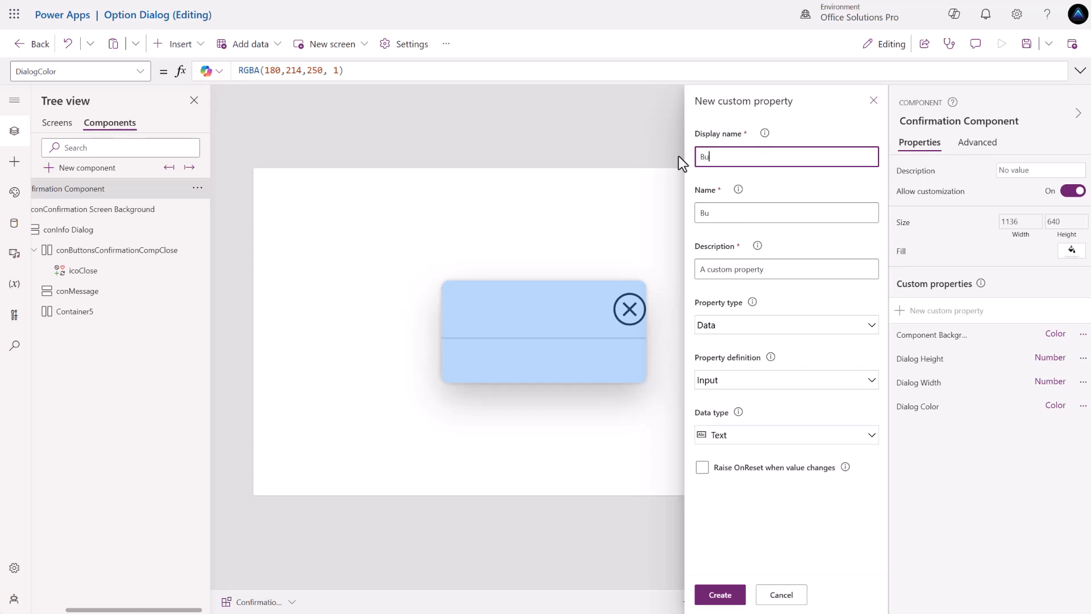
{"action": "left_click", "coordinate": [762, 440]}
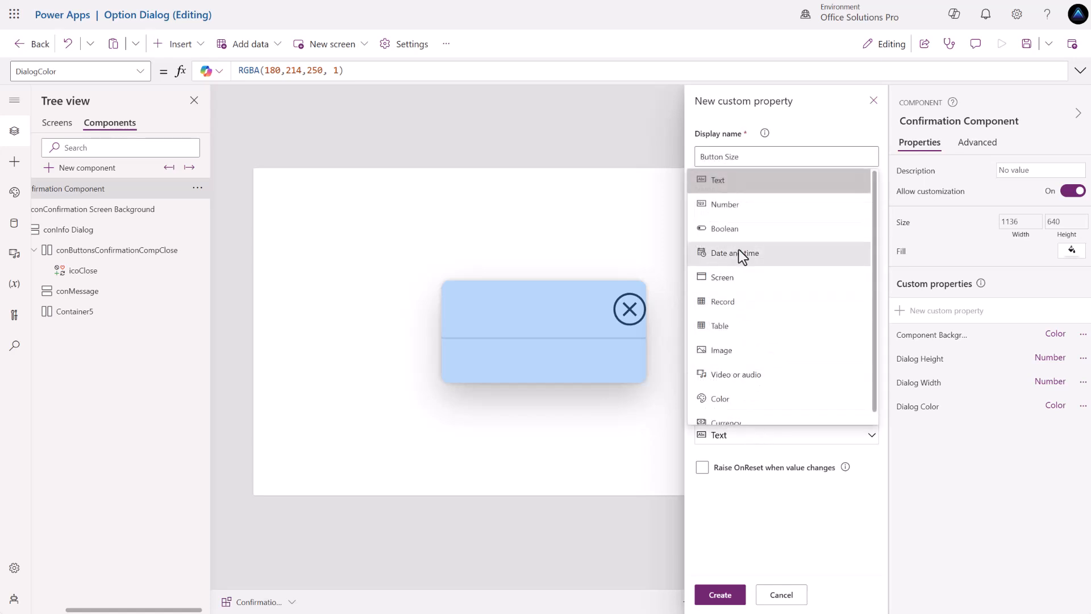
{"action": "left_click", "coordinate": [743, 204]}
{"action": "left_click", "coordinate": [720, 594]}
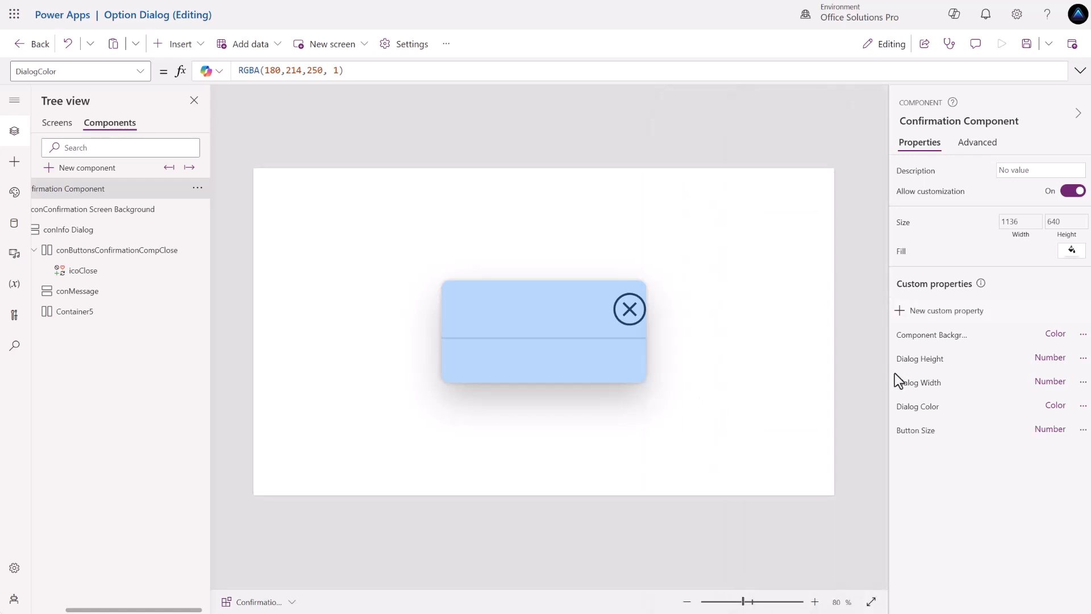
Set the default value of the Button Size custom property to 32.
{"action": "left_click", "coordinate": [915, 432]}
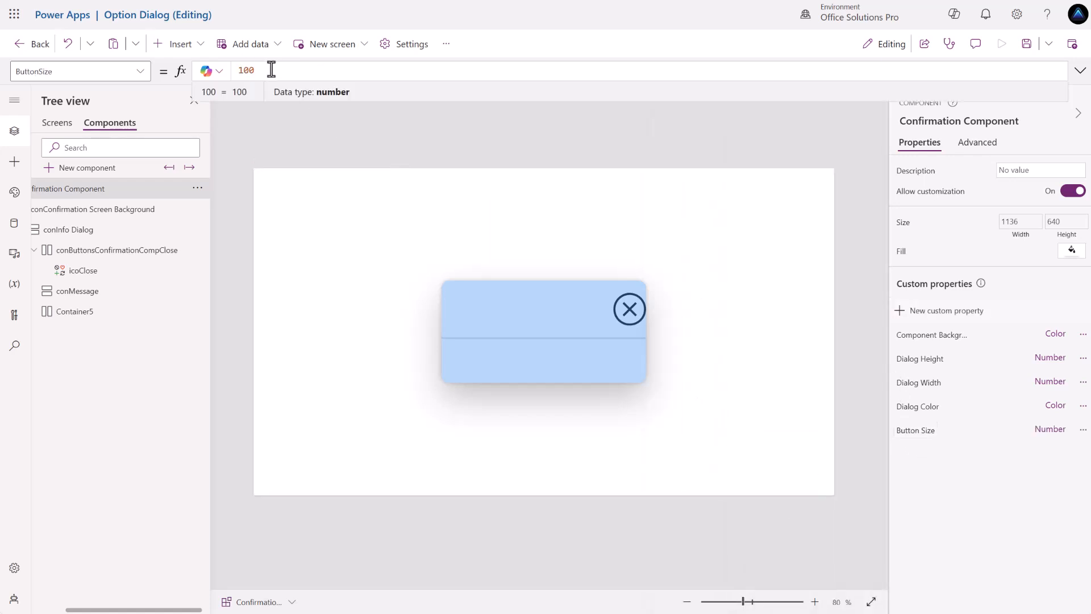
{"action": "key", "text": "BackSpace"}
{"action": "key", "text": "BackSpace"}
{"action": "key", "text": "BackSpace"}
{"action": "type", "text": "32"}
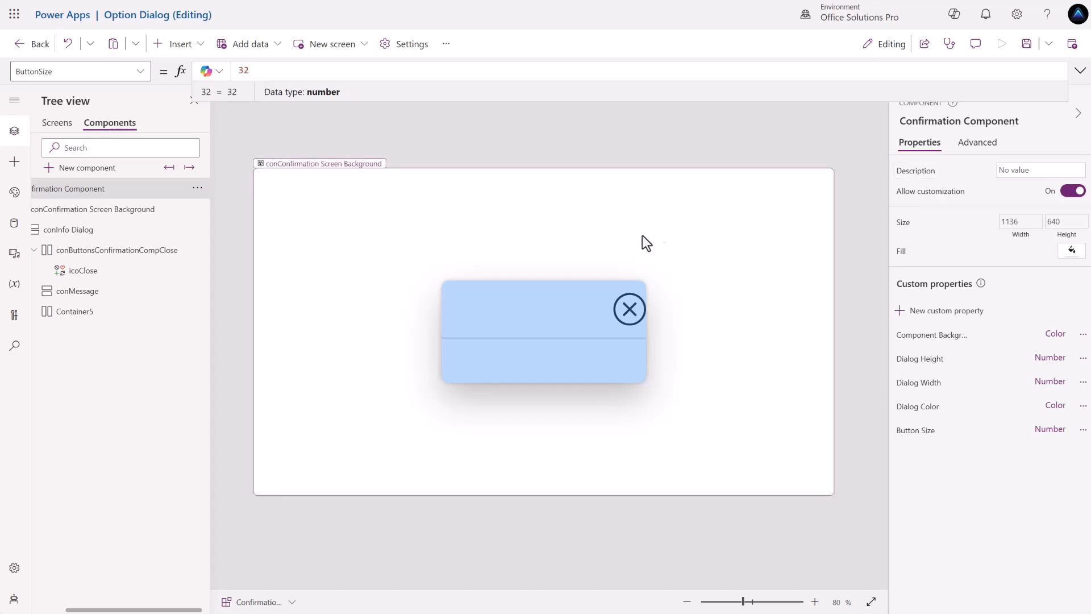
Set the Height of icoClose to the formula 'Confirmation Component'.ButtonSize.
{"action": "left_click", "coordinate": [631, 311]}
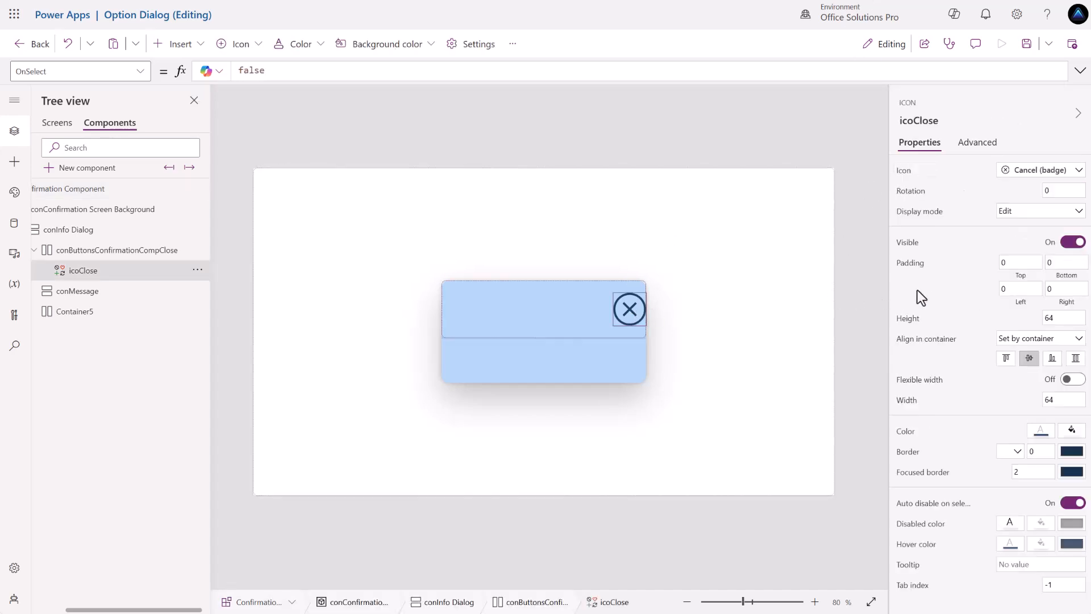
{"action": "left_click", "coordinate": [919, 318]}
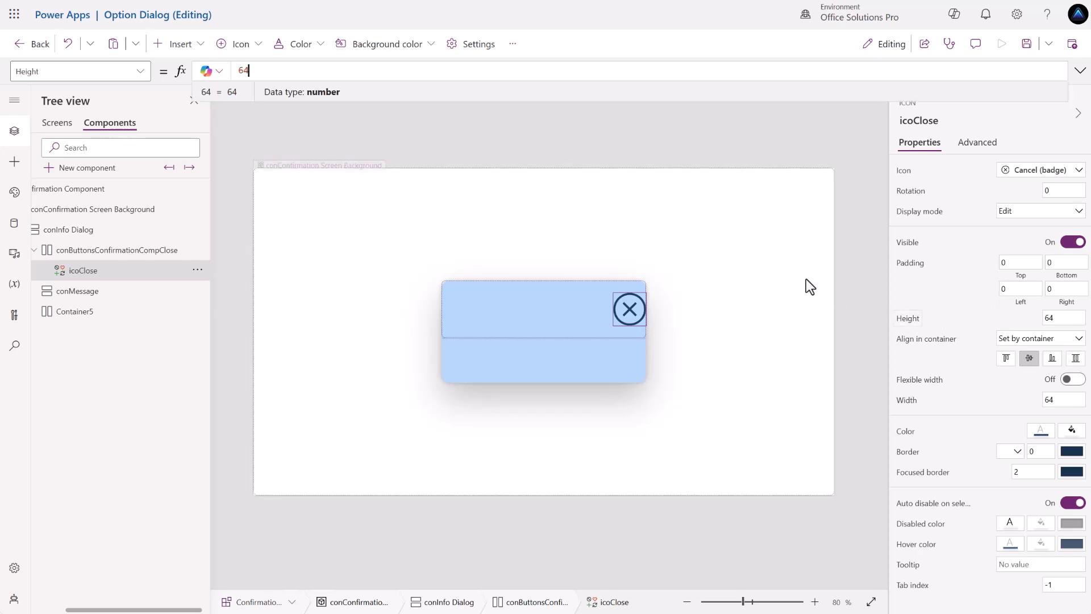
{"action": "left_click", "coordinate": [291, 71]}
{"action": "key", "text": "ctrl+a"}
{"action": "type", "text": "conf"}
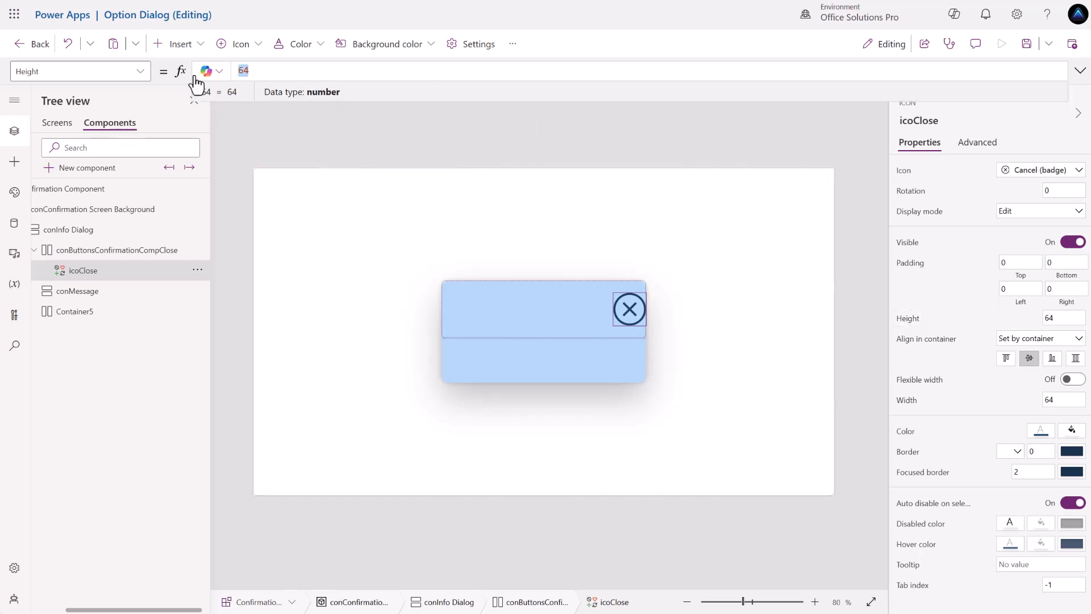
{"action": "type", "text": "i"}
{"action": "key", "text": "Down"}
{"action": "key", "text": "Tab"}
{"action": "type", "text": "."}
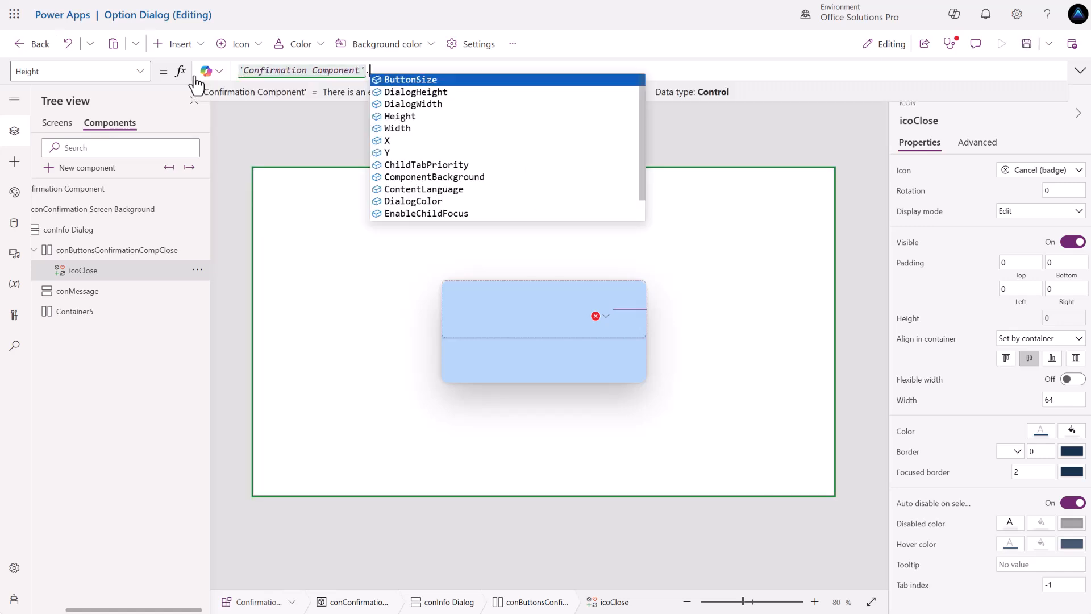
{"action": "key", "text": "Tab"}
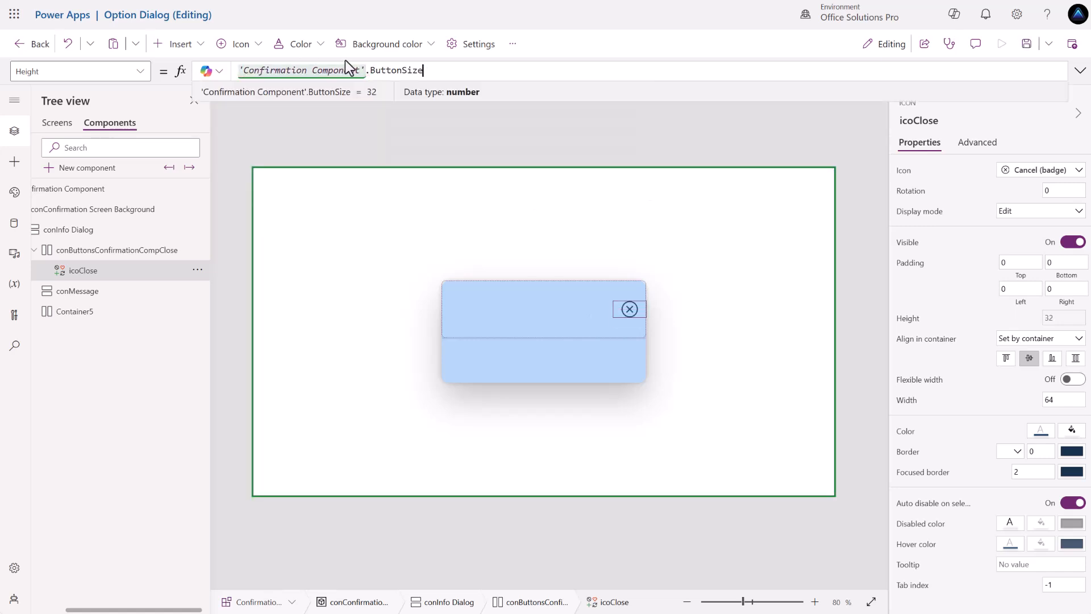
Reuse the icoClose height formula 'Confirmation Component'.ButtonSize for the icon's Width.
{"action": "key", "text": "ctrl+a"}
{"action": "key", "text": "ctrl+c"}
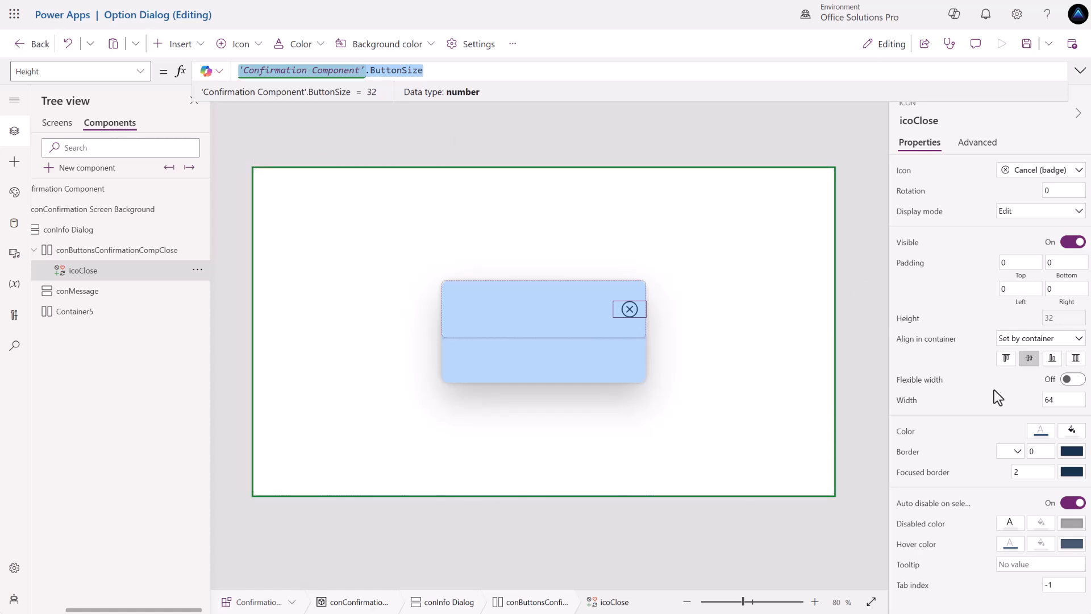
{"action": "left_click", "coordinate": [903, 403]}
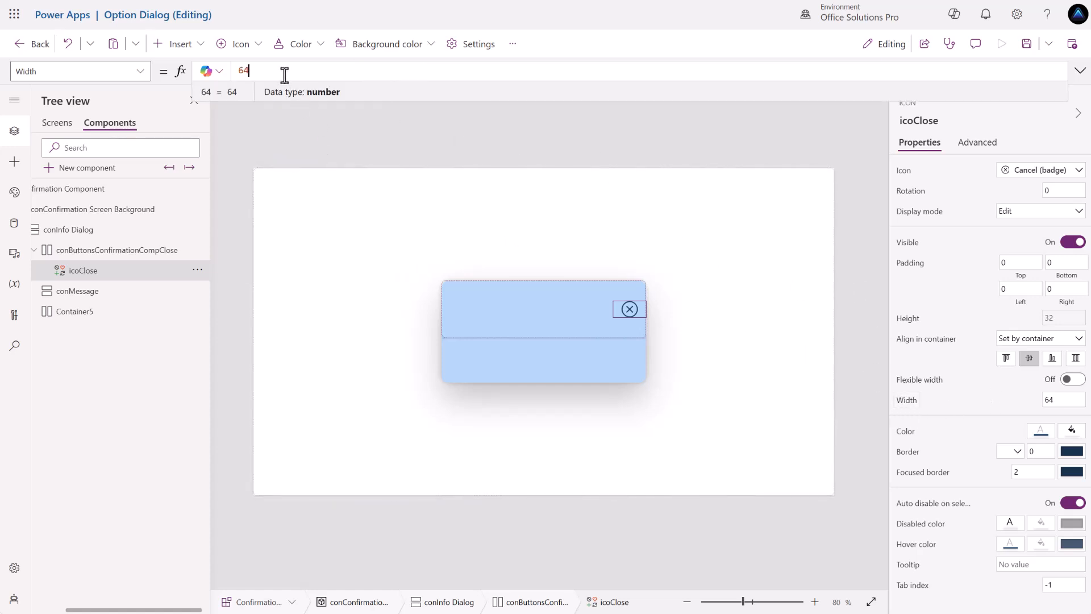
{"action": "key", "text": "ctrl+a"}
{"action": "key", "text": "ctrl+v"}
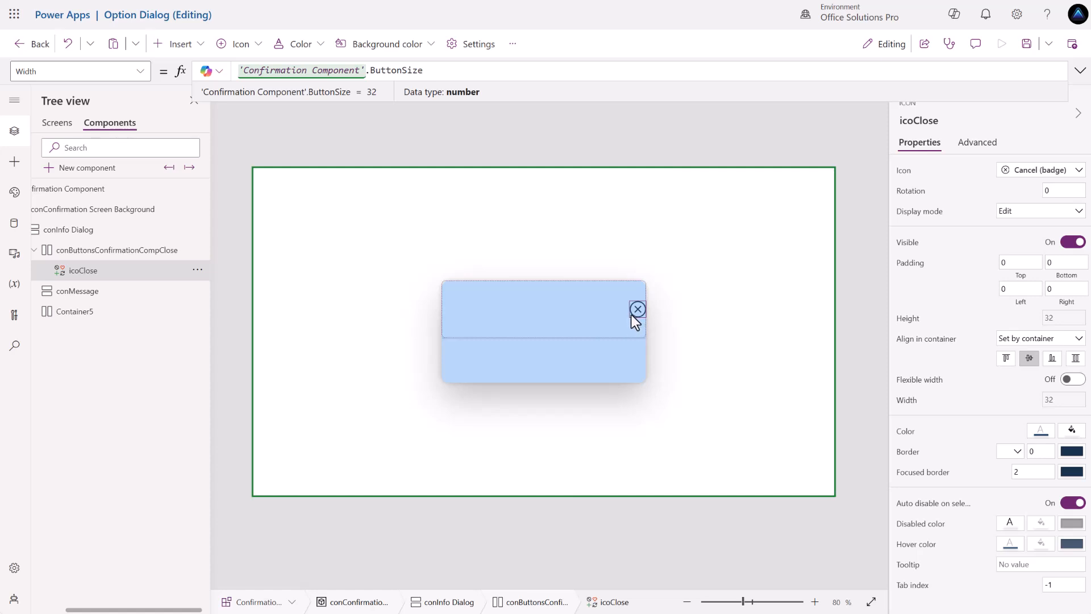
Set the right padding of conButtonsConfirmationCompClose to 10.
{"action": "left_click", "coordinate": [559, 308]}
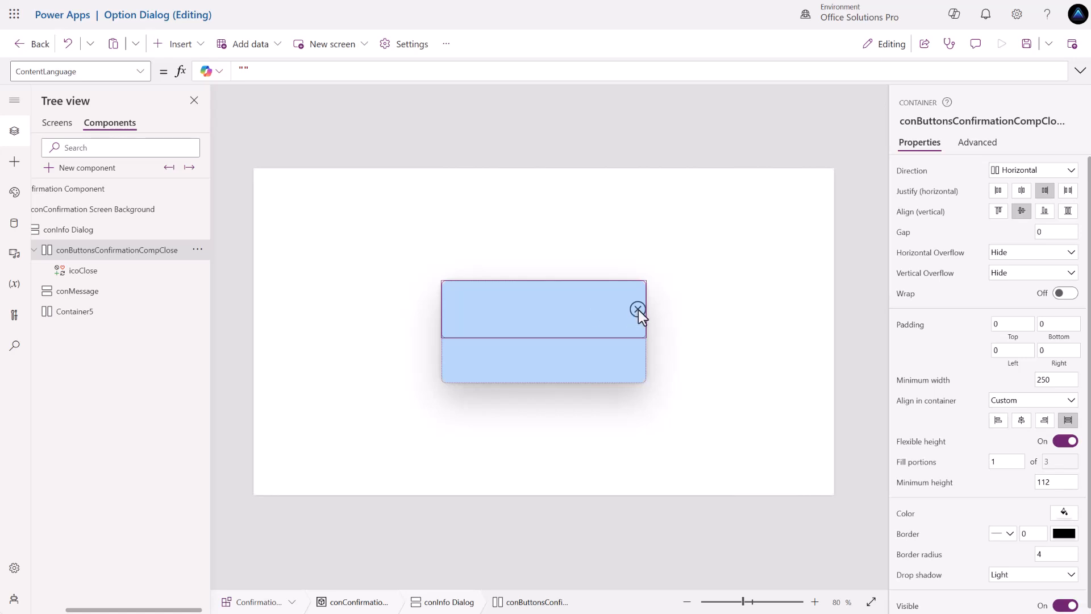
{"action": "left_click", "coordinate": [1042, 349]}
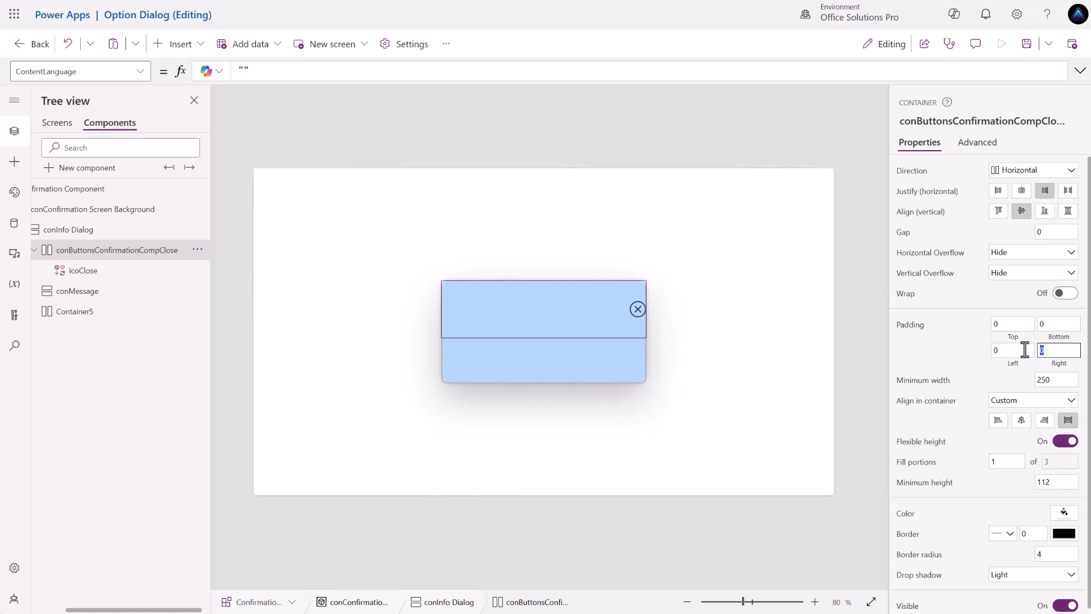
{"action": "type", "text": "10"}
Set the drop shadow of conButtonsConfirmationCompClose to None and its border radius to 0.
{"action": "left_click", "coordinate": [1013, 579]}
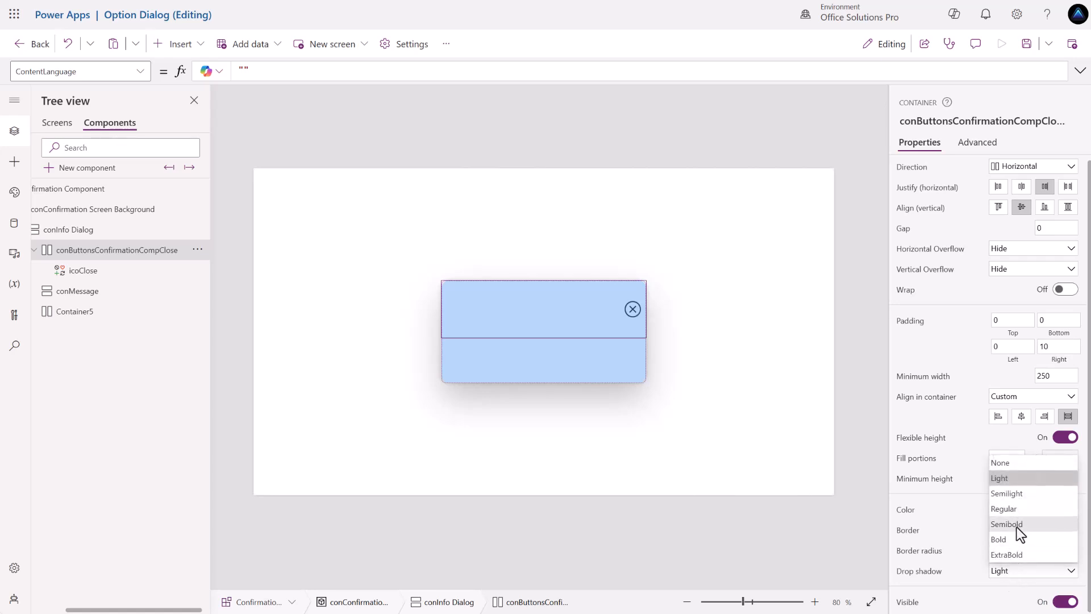
{"action": "left_click", "coordinate": [1009, 463]}
{"action": "left_click", "coordinate": [1053, 549]}
{"action": "type", "text": "0"}
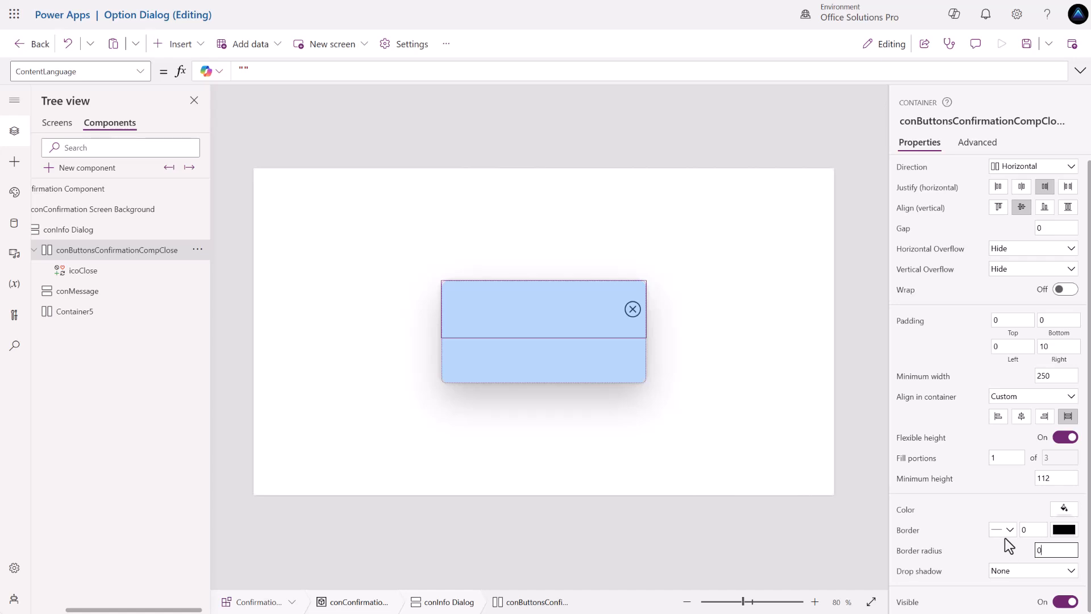
{"action": "left_click", "coordinate": [972, 524]}
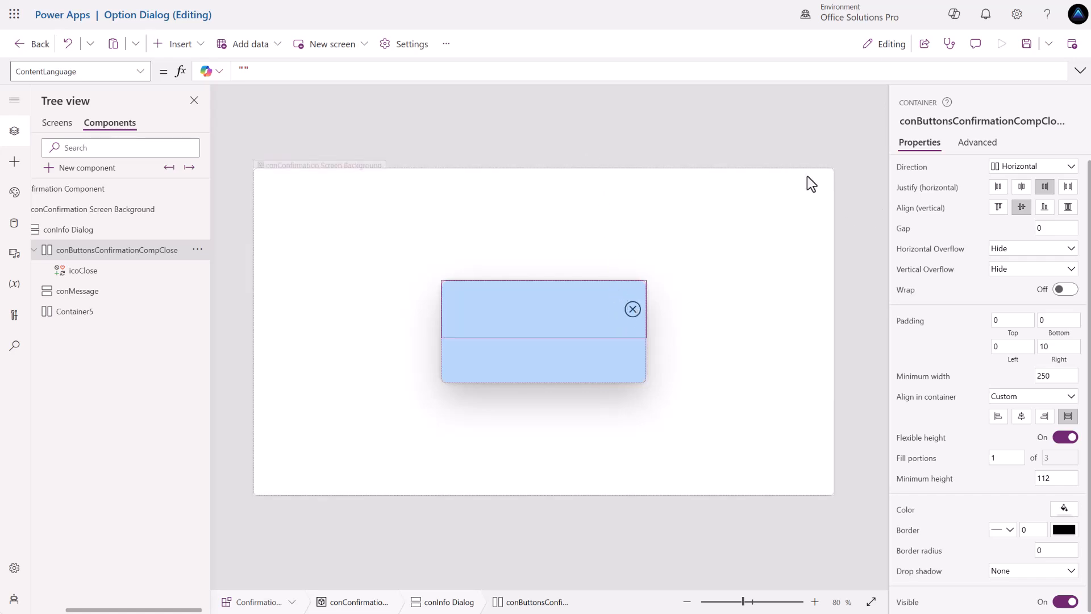
Set the minimum width of conButtonsConfirmationCompClose to 1 and replace its flexible height with a fixed height of 52.
{"action": "left_click_drag", "start_coordinate": [1050, 375], "coordinate": [1030, 377]}
{"action": "key", "text": "BackSpace"}
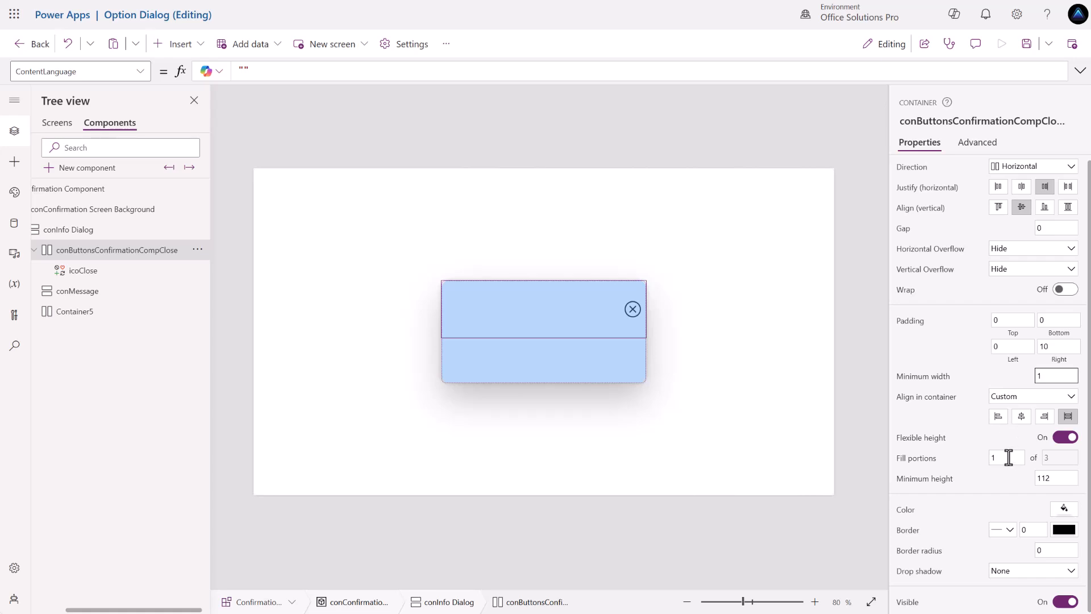
{"action": "left_click", "coordinate": [1062, 442]}
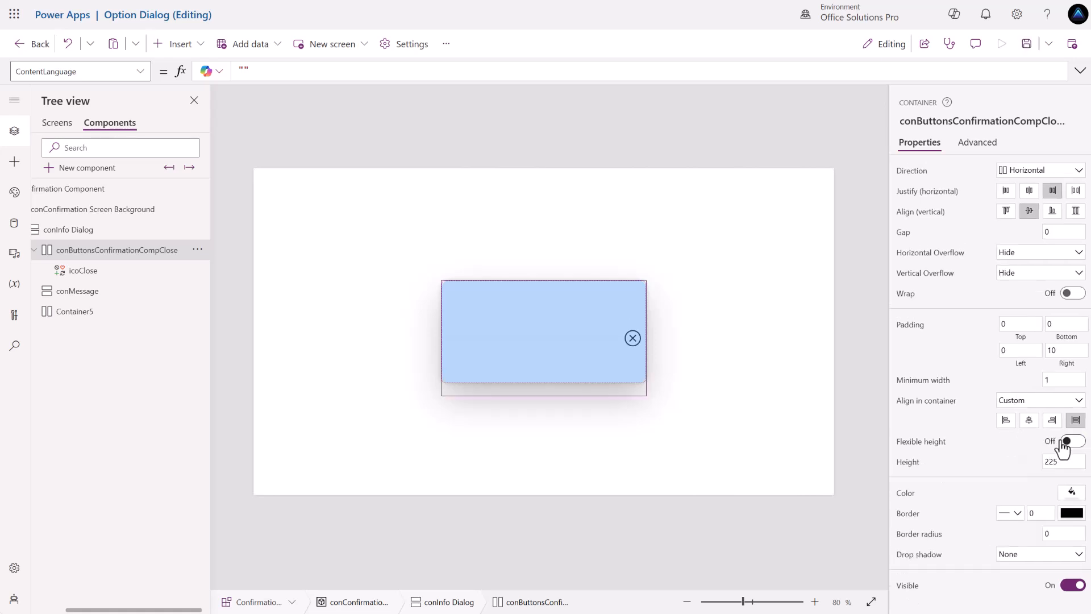
{"action": "left_click_drag", "start_coordinate": [1056, 459], "coordinate": [1052, 461]}
{"action": "type", "text": "32"}
{"action": "key", "text": "Return"}
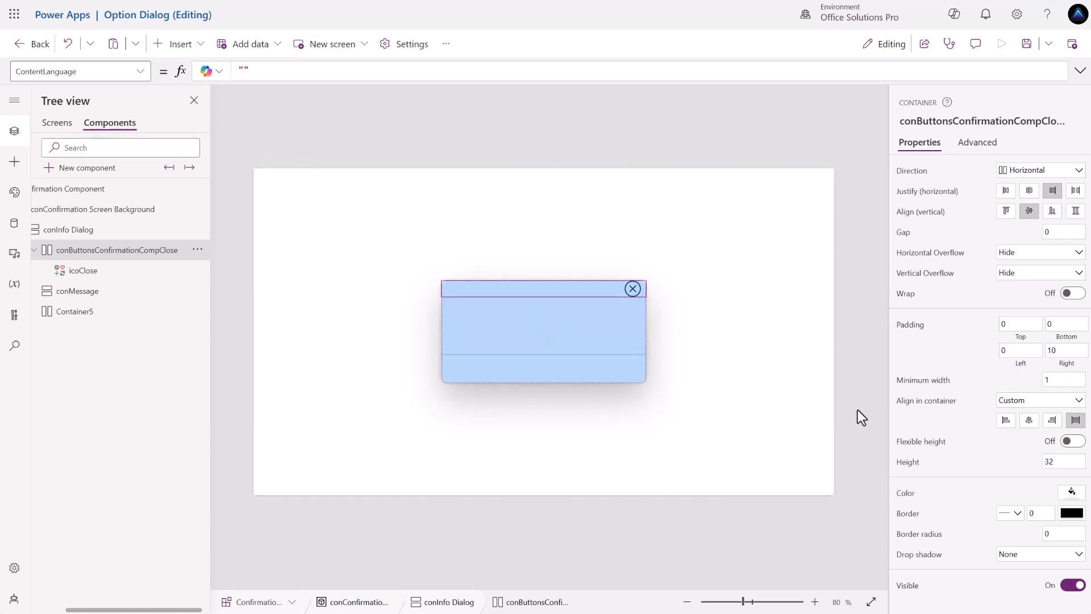
{"action": "left_click", "coordinate": [1058, 462]}
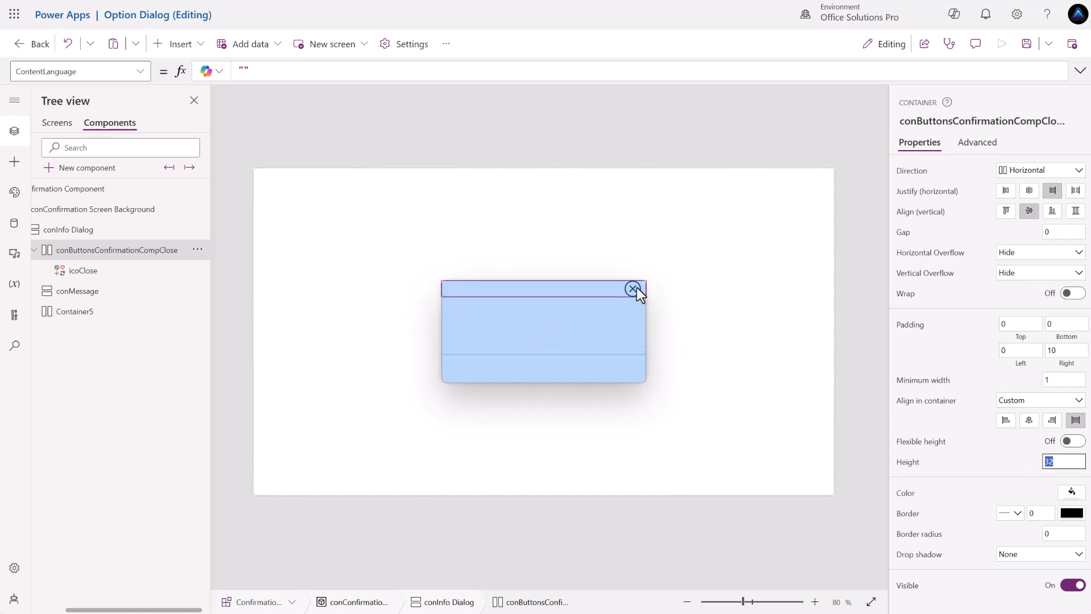
{"action": "type", "text": "52"}
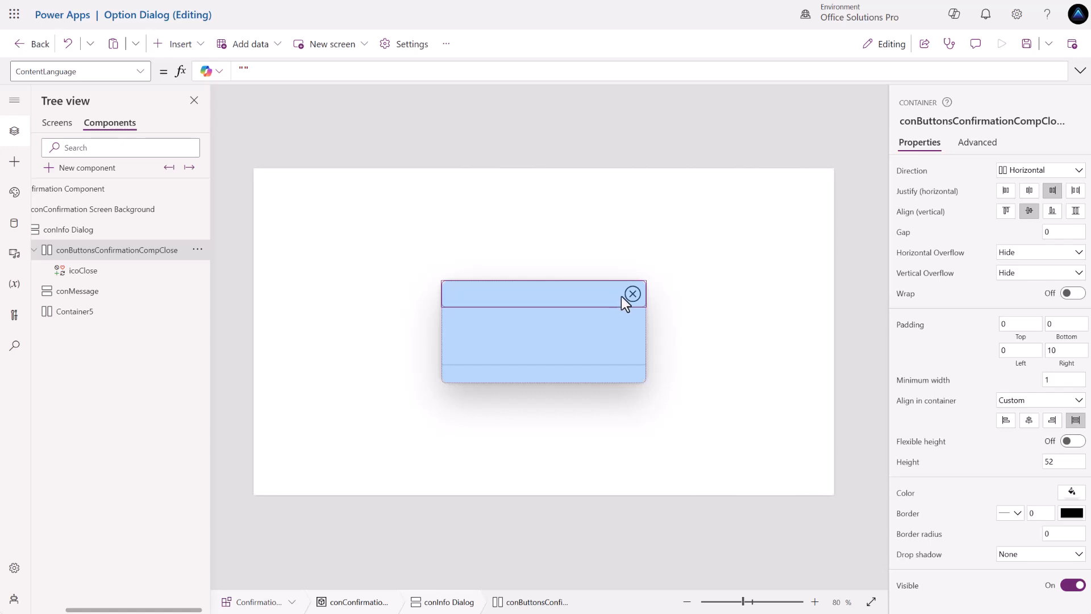
Set the LayoutMinHeight property of conButtonsConfirmationCompClose to 52.
{"action": "left_click", "coordinate": [976, 143]}
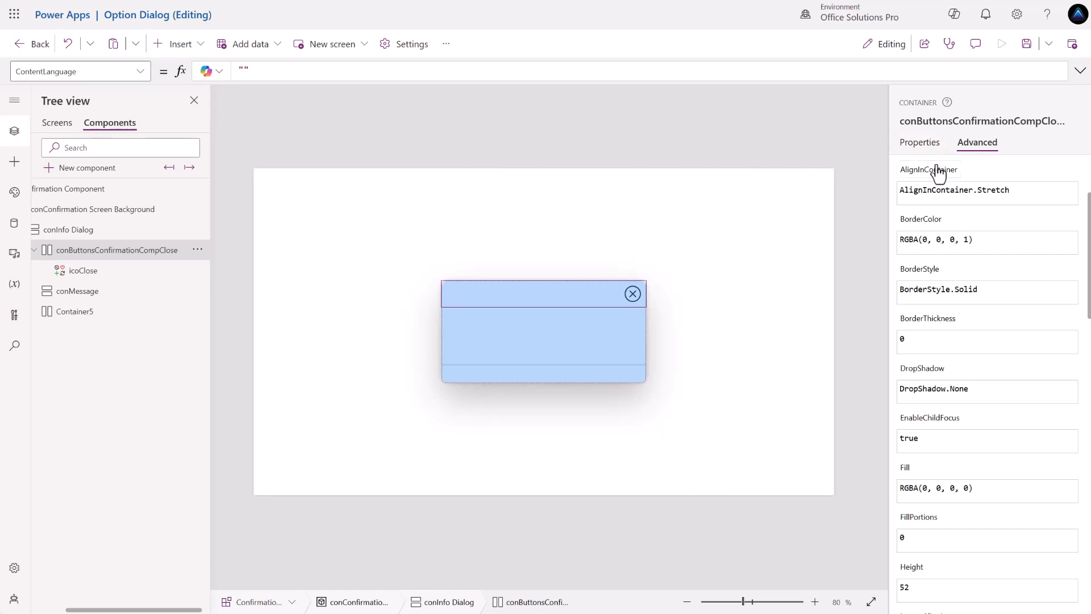
{"action": "left_click", "coordinate": [934, 172]}
{"action": "type", "text": "Hei"}
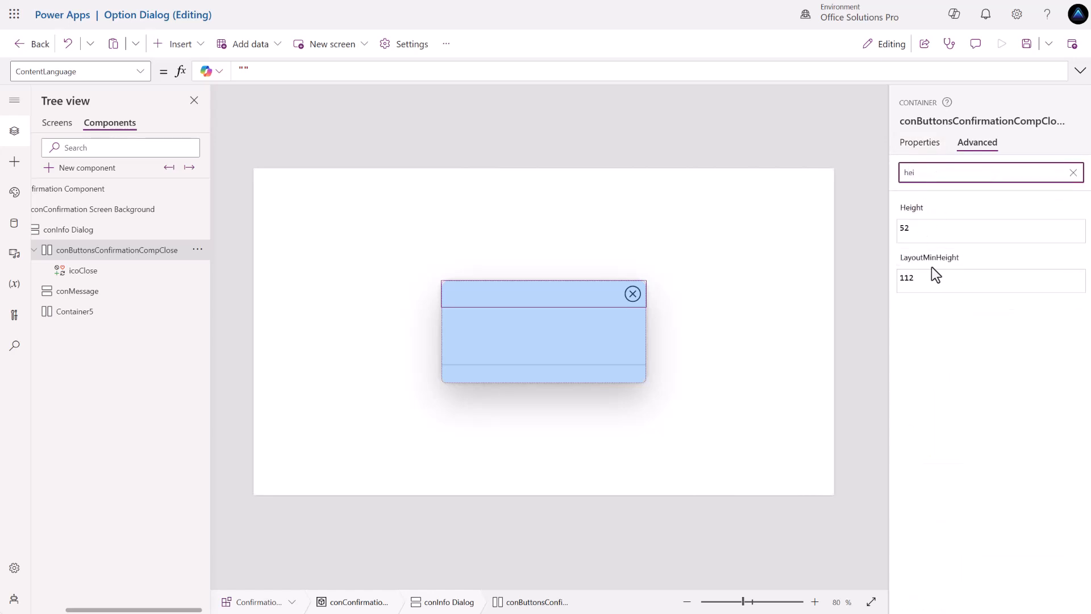
{"action": "left_click", "coordinate": [920, 281]}
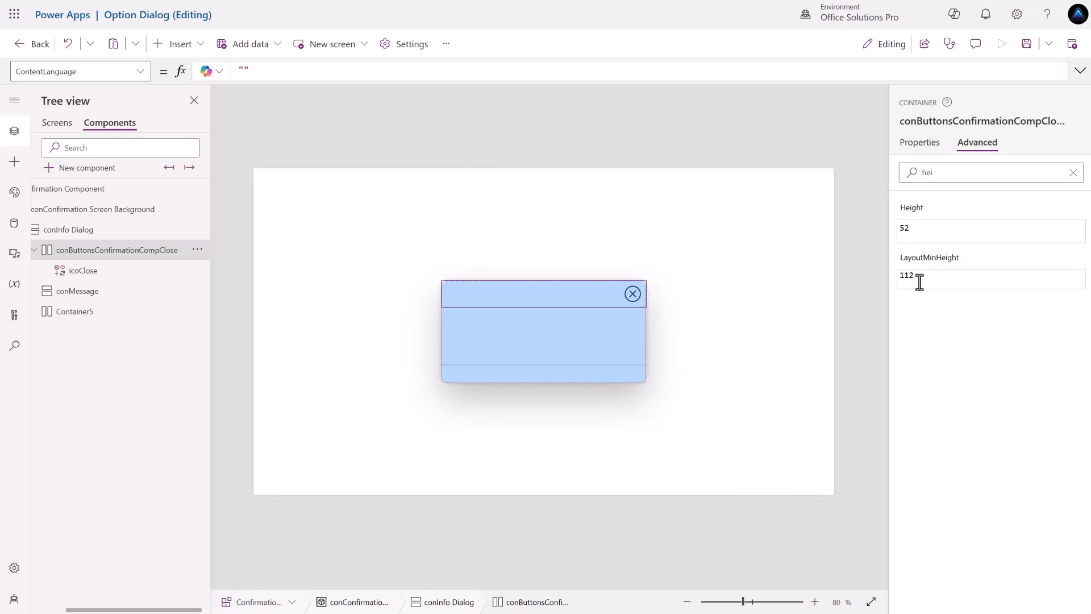
{"action": "left_click_drag", "start_coordinate": [916, 279], "coordinate": [880, 280]}
{"action": "type", "text": "52"}
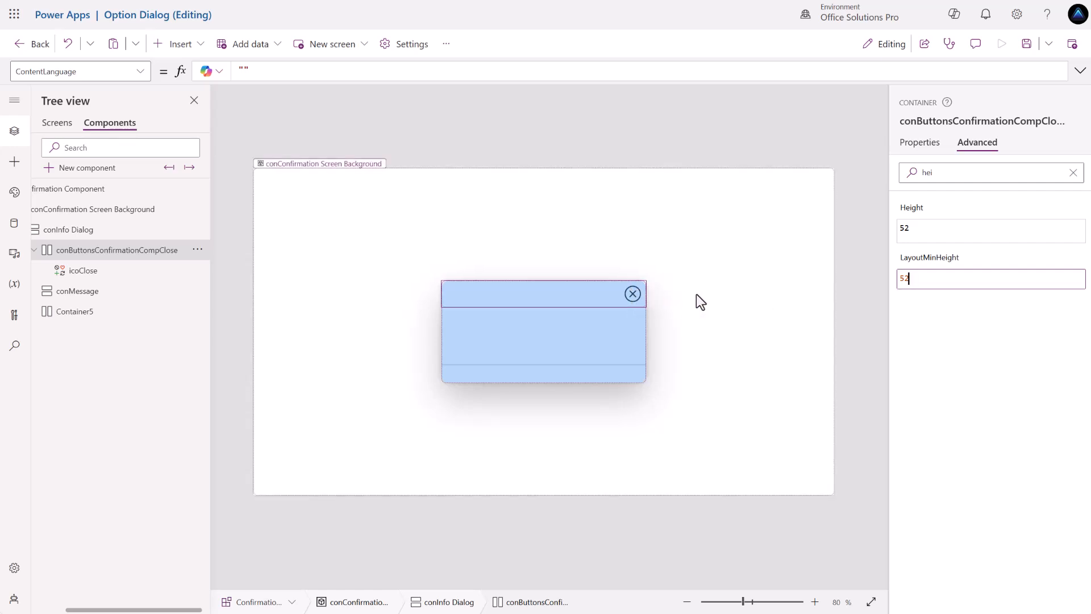
Set the Width property of conButtonsConfirmationCompClose to the formula 'conInfo Dialog'.Width.
{"action": "left_click", "coordinate": [942, 173]}
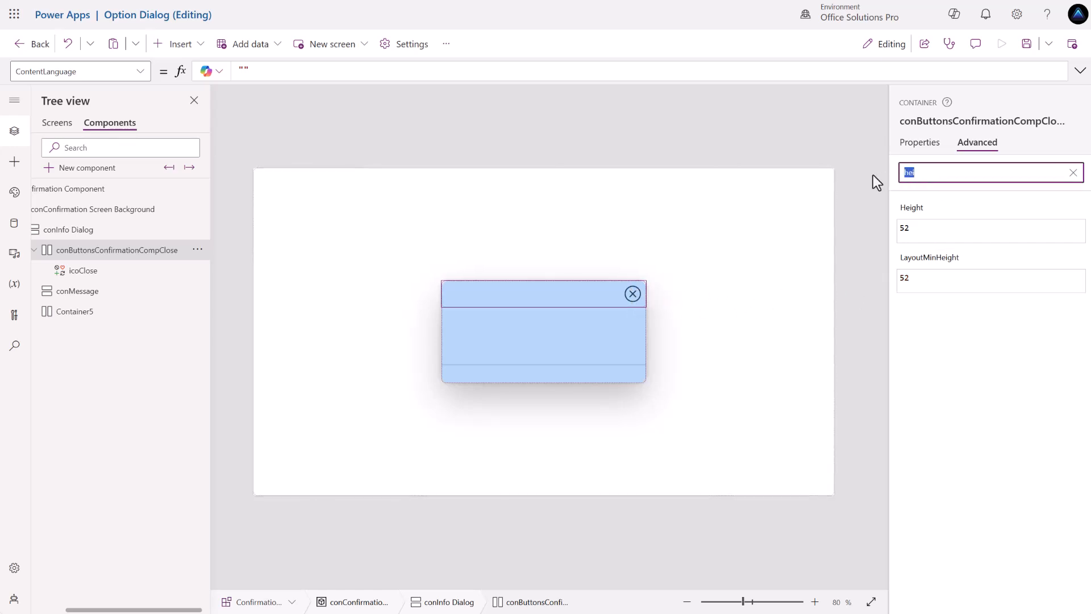
{"action": "type", "text": "wid"}
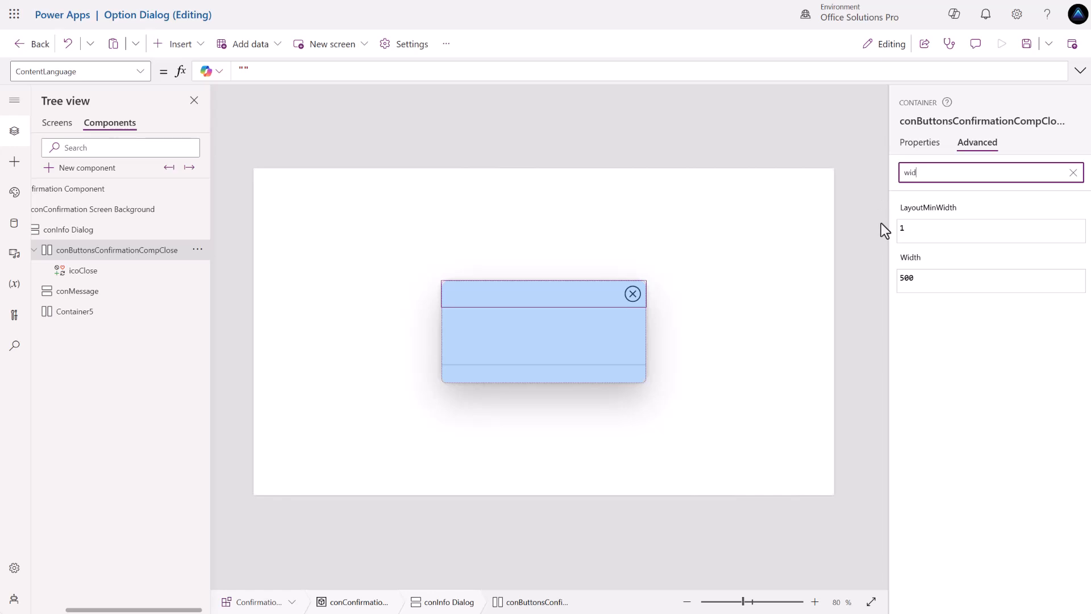
{"action": "left_click", "coordinate": [912, 279]}
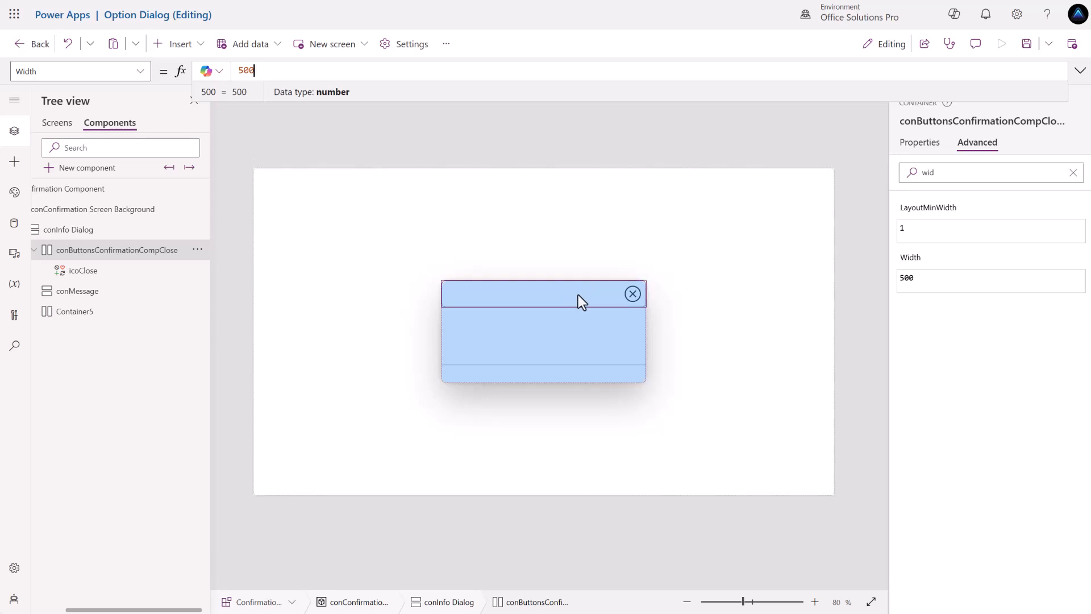
{"action": "left_click_drag", "start_coordinate": [263, 68], "coordinate": [213, 71]}
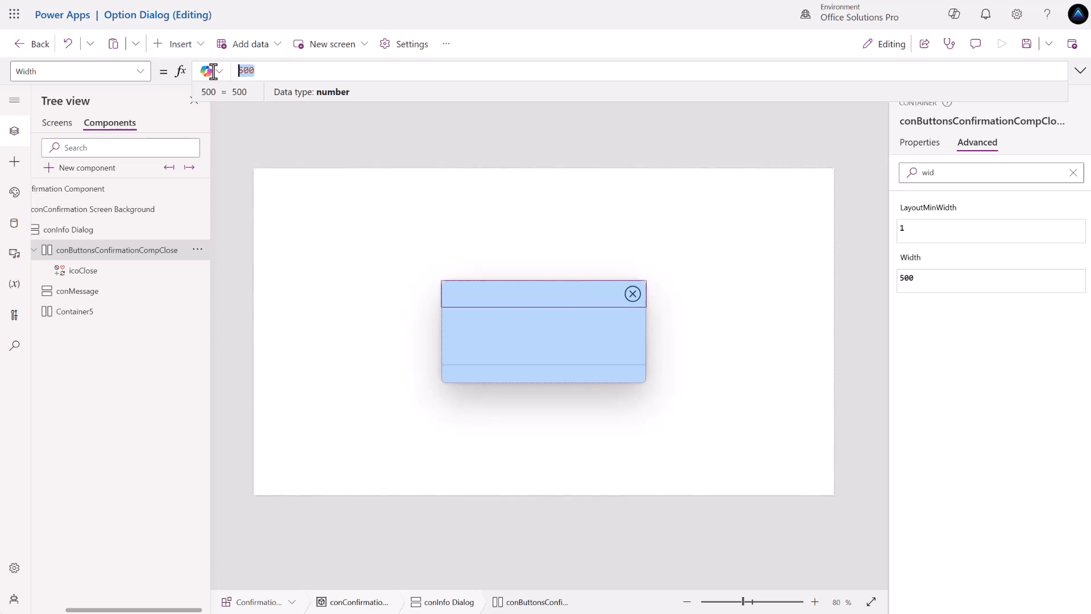
{"action": "type", "text": "coninf"}
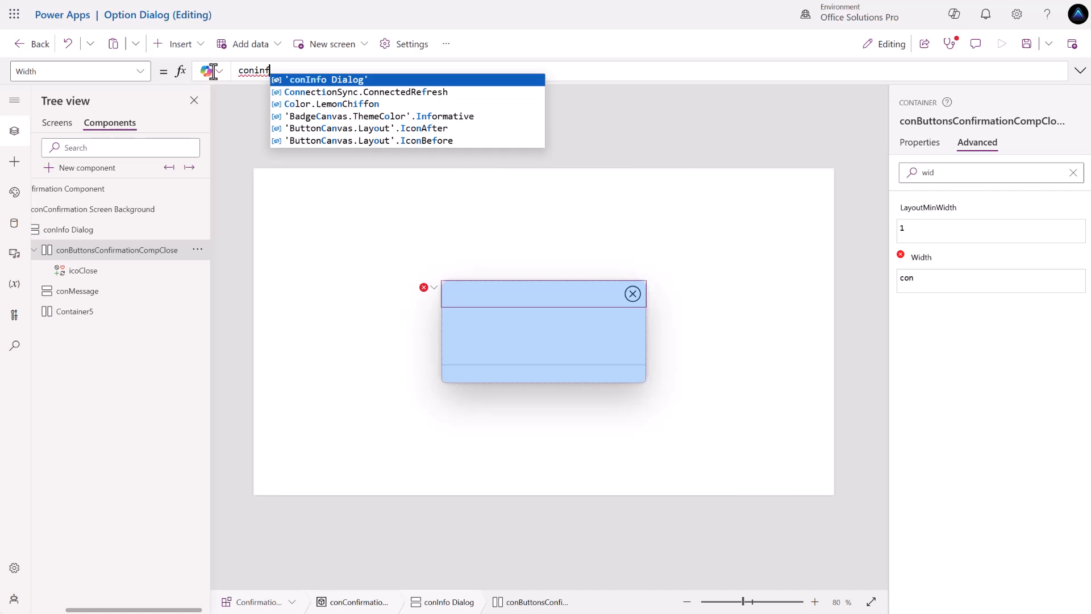
{"action": "key", "text": "Tab"}
{"action": "type", "text": ".Width"}
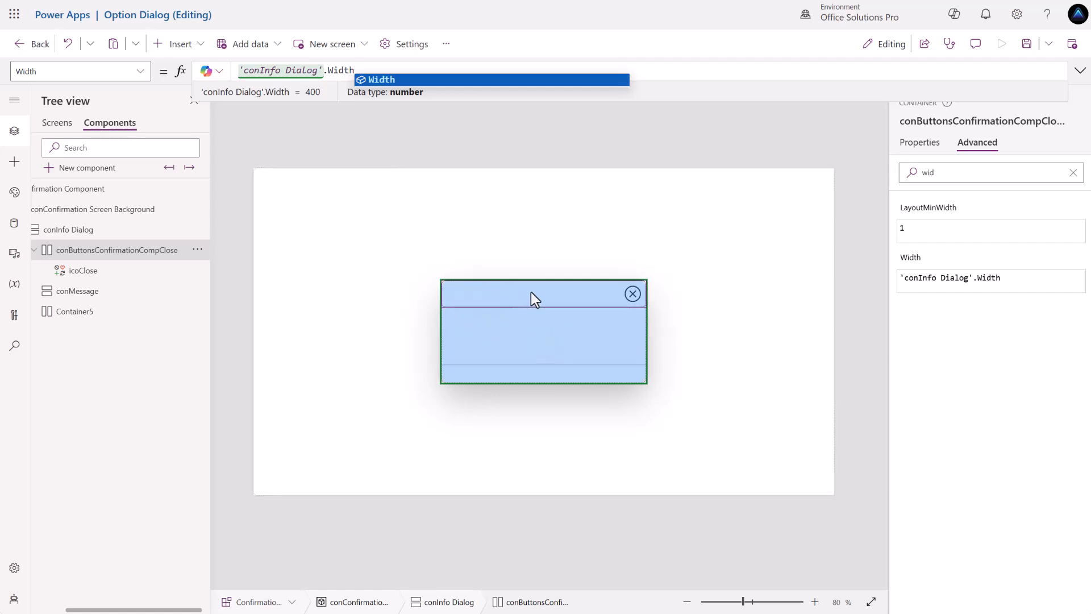
Copy the 'conInfo Dialog'.Width formula from conButtonsConfirmationCompClose into the Width property of conMessage.
{"action": "left_click_drag", "start_coordinate": [354, 69], "coordinate": [237, 68]}
{"action": "key", "text": "ctrl+c"}
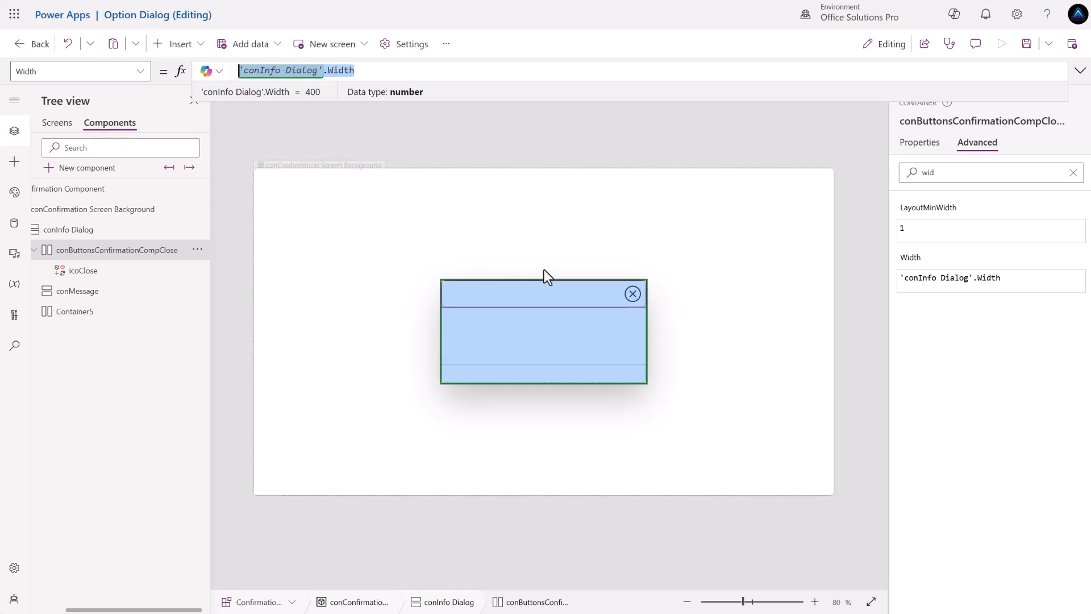
{"action": "left_click", "coordinate": [622, 343]}
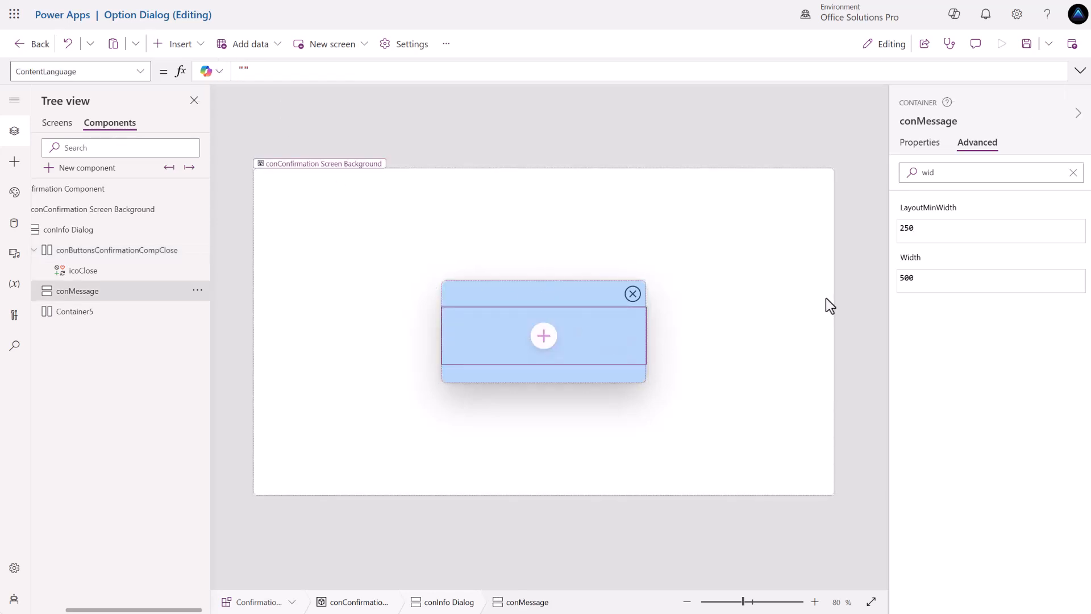
{"action": "left_click", "coordinate": [922, 278]}
{"action": "key", "text": "ctrl+a"}
{"action": "key", "text": "ctrl+v"}
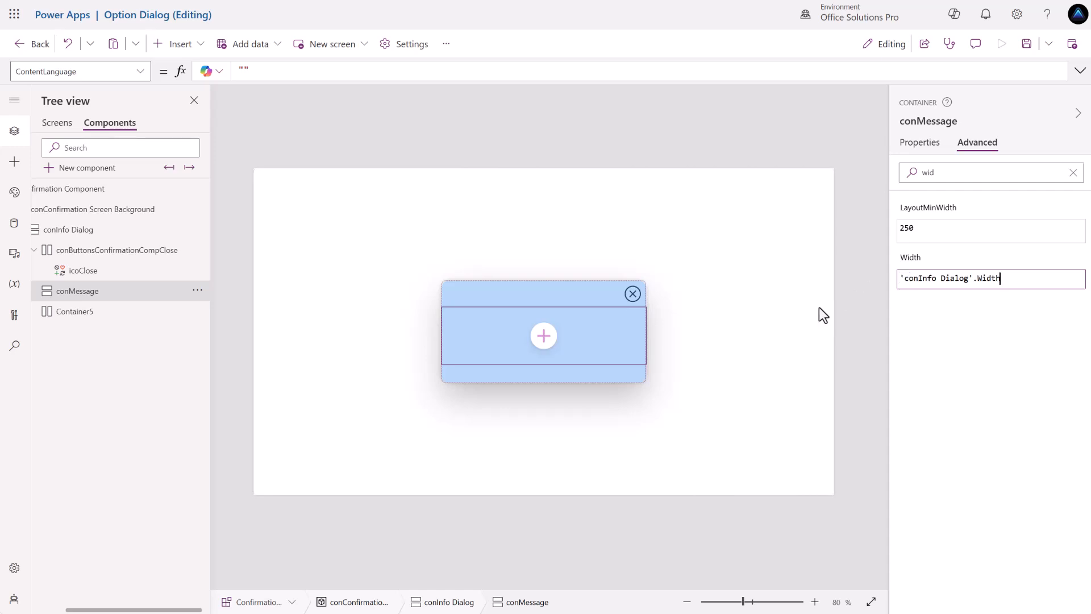
Set the Width property of Container5 to the copied formula 'conInfo Dialog'.Width.
{"action": "left_click", "coordinate": [633, 371]}
{"action": "left_click", "coordinate": [936, 283]}
{"action": "key", "text": "ctrl+a"}
{"action": "key", "text": "ctrl+v"}
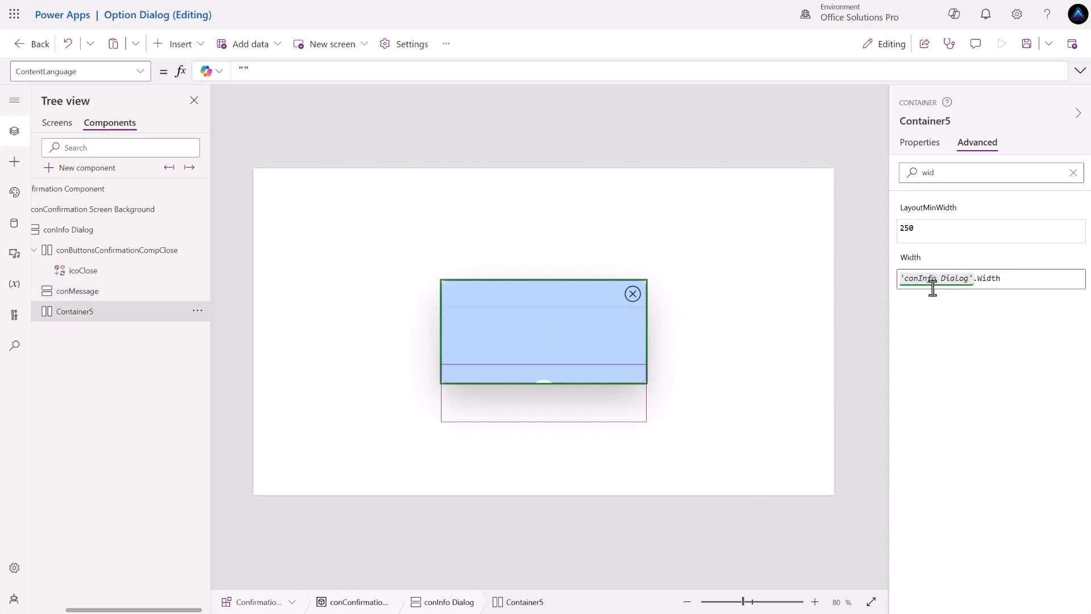
{"action": "left_click", "coordinate": [929, 319]}
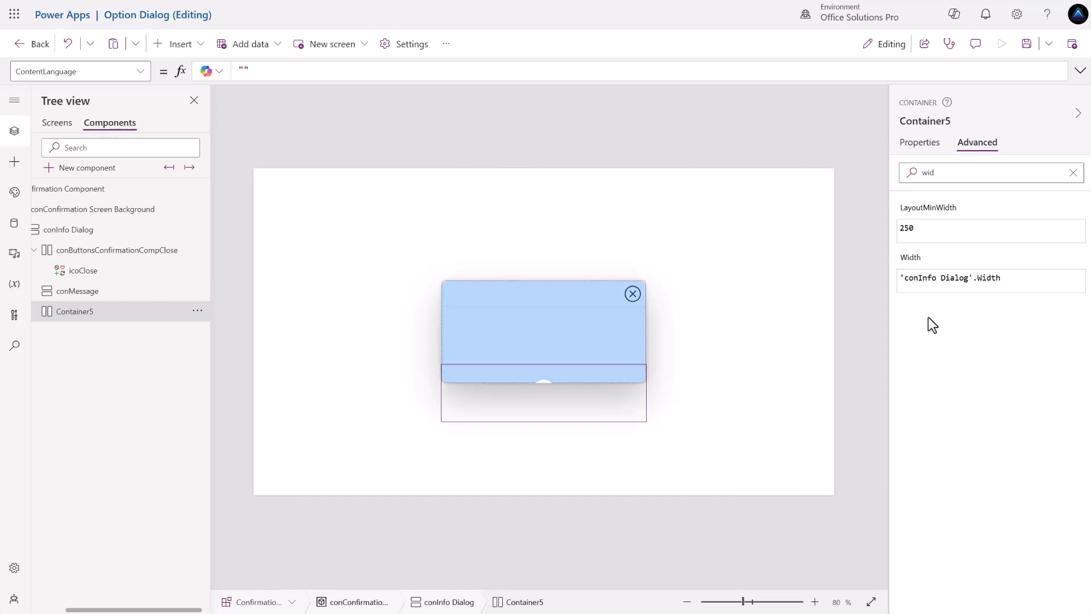
Insert a Text control into the conMessage container.
{"action": "left_click", "coordinate": [572, 299]}
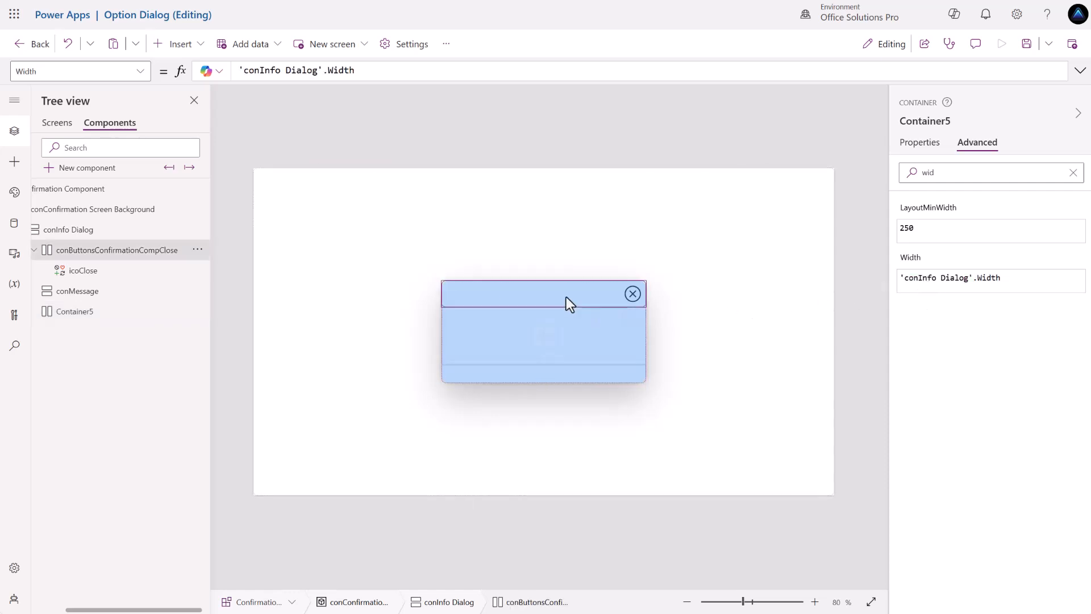
{"action": "left_click", "coordinate": [907, 149]}
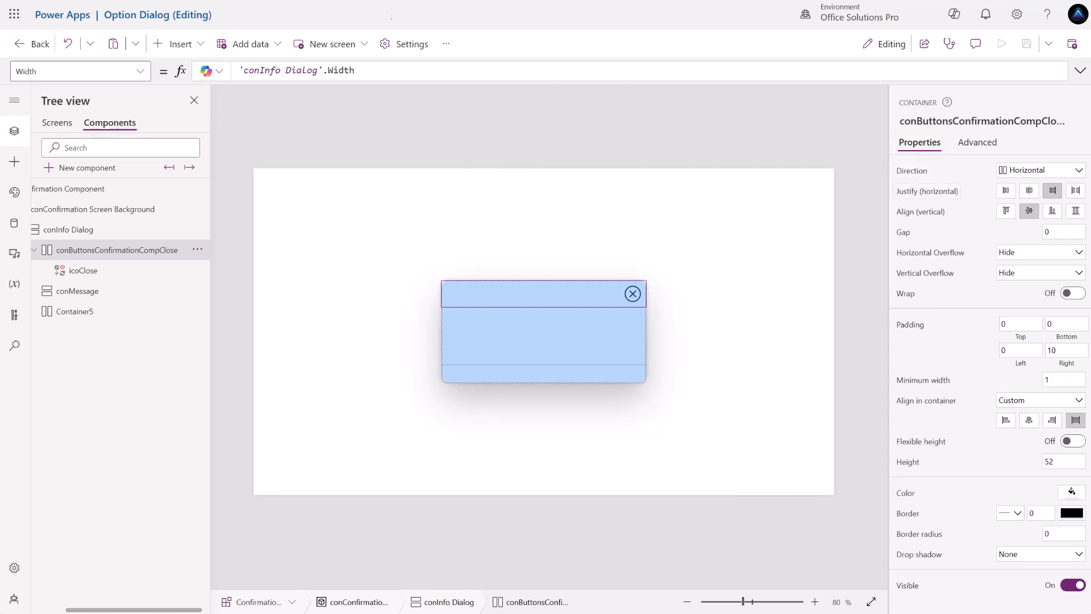
{"action": "left_click", "coordinate": [574, 336]}
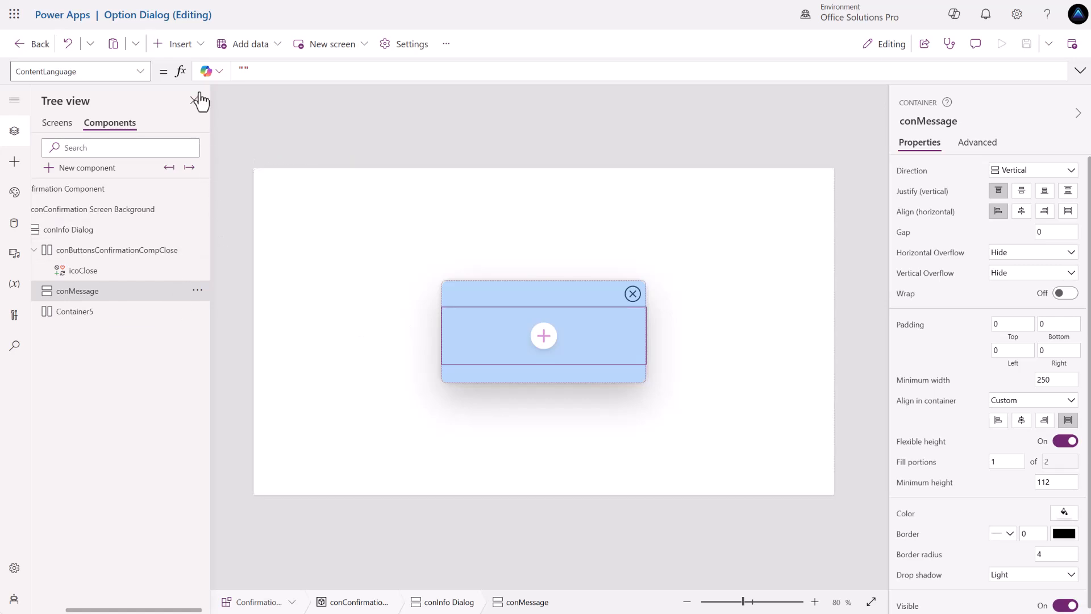
{"action": "left_click", "coordinate": [198, 50]}
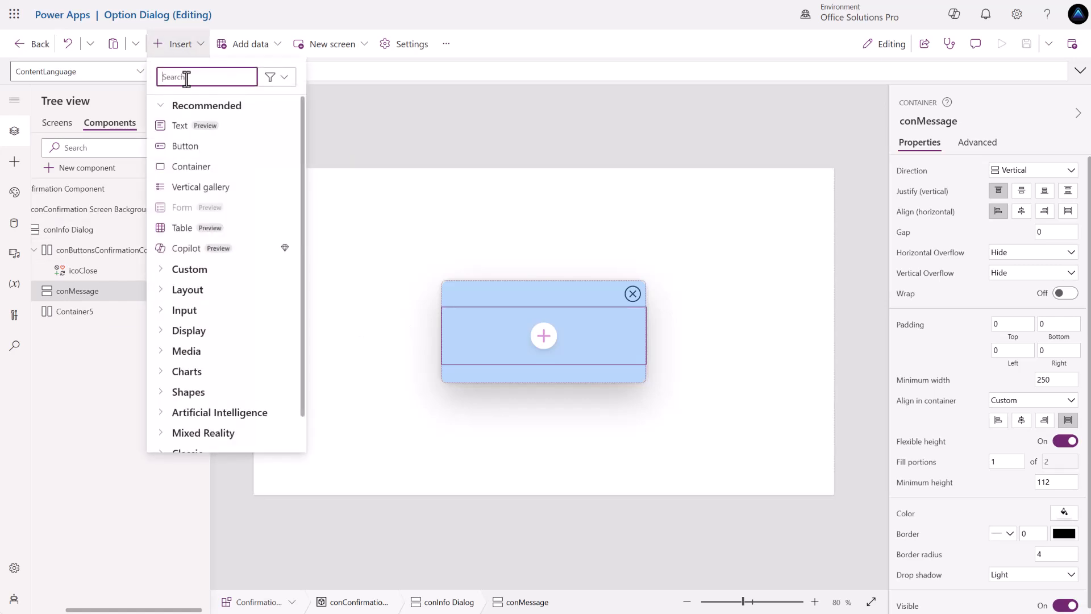
{"action": "left_click", "coordinate": [179, 129]}
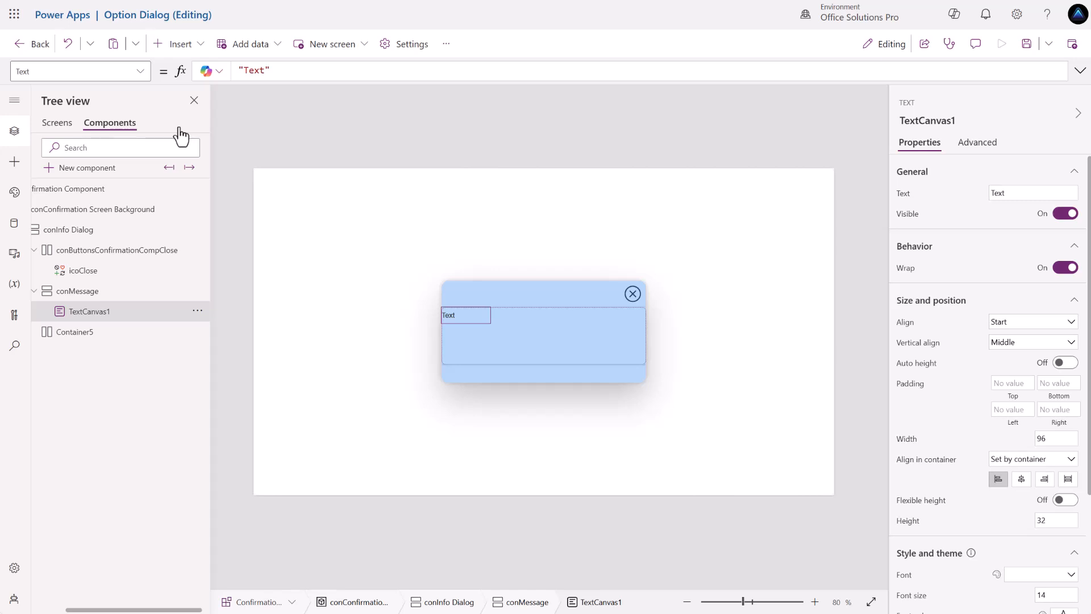
Set the Height of conButtonsConfirmationCompClose to the formula 'Confirmation Component'.ButtonSize + 20.
{"action": "left_click", "coordinate": [631, 296]}
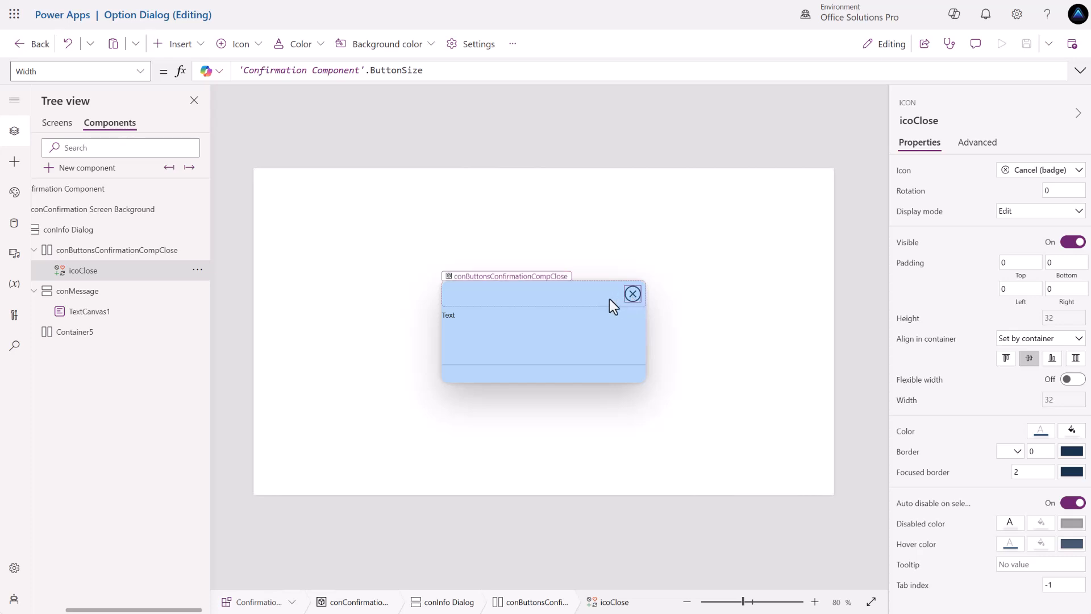
{"action": "left_click", "coordinate": [609, 298]}
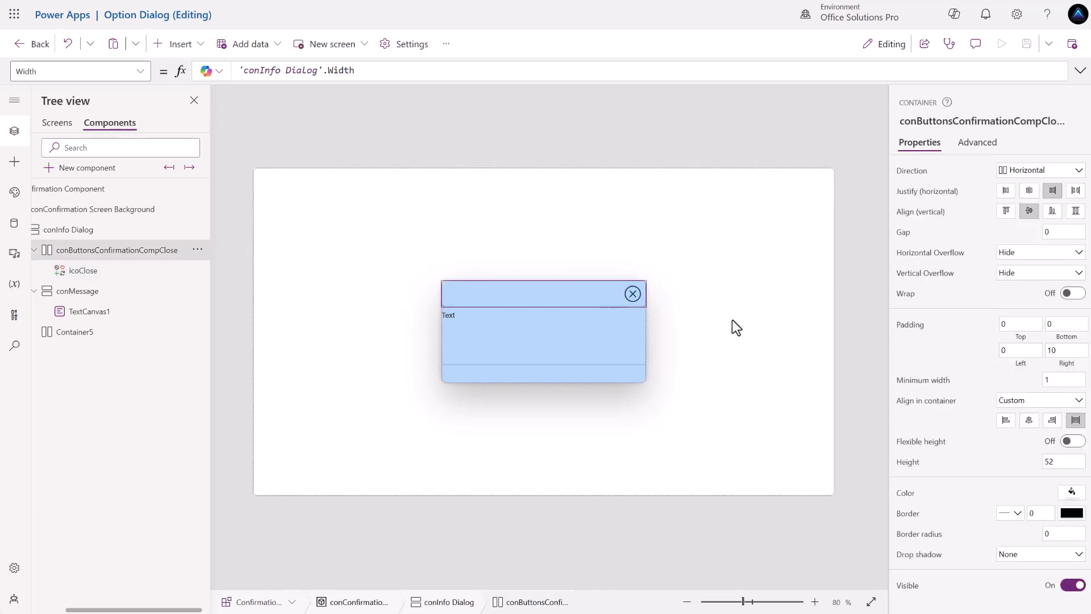
{"action": "left_click", "coordinate": [908, 461]}
{"action": "left_click_drag", "start_coordinate": [256, 72], "coordinate": [212, 70]}
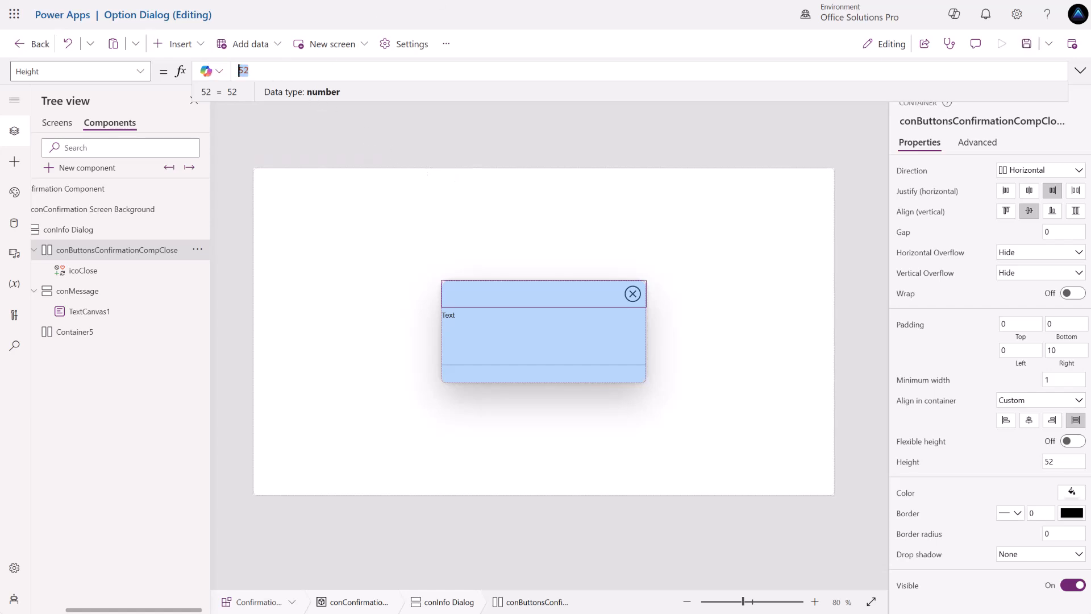
{"action": "type", "text": "confi"}
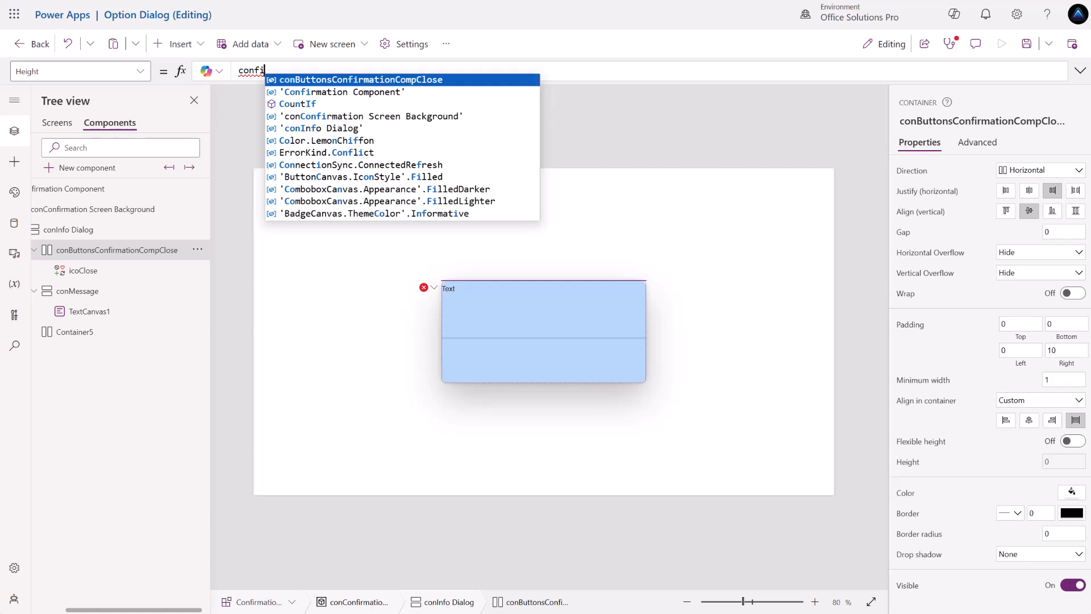
{"action": "key", "text": "Down"}
{"action": "key", "text": "Tab"}
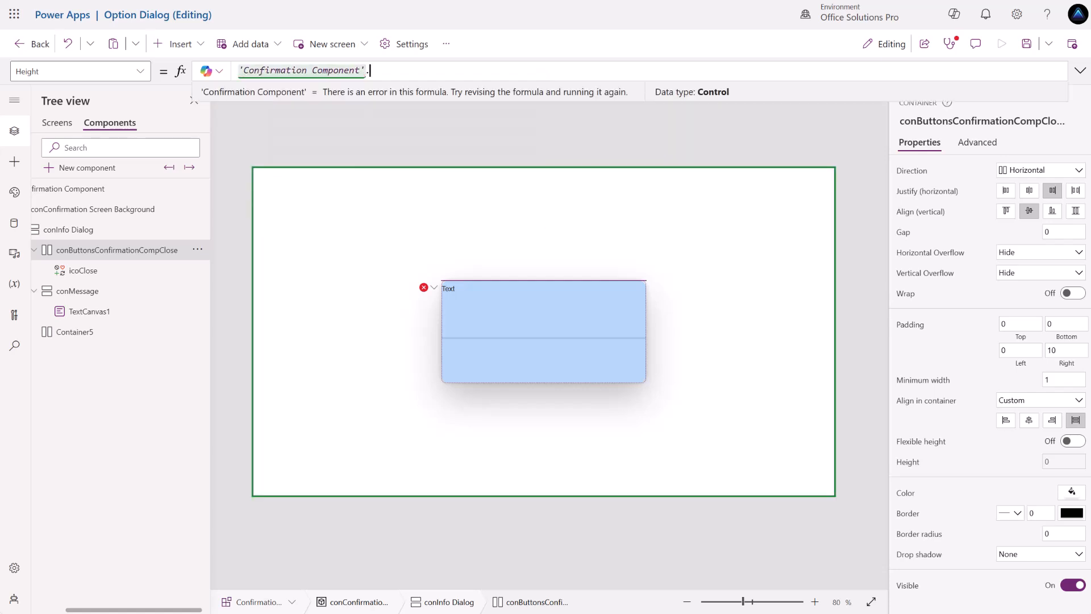
{"action": "type", "text": "."}
{"action": "key", "text": "Tab"}
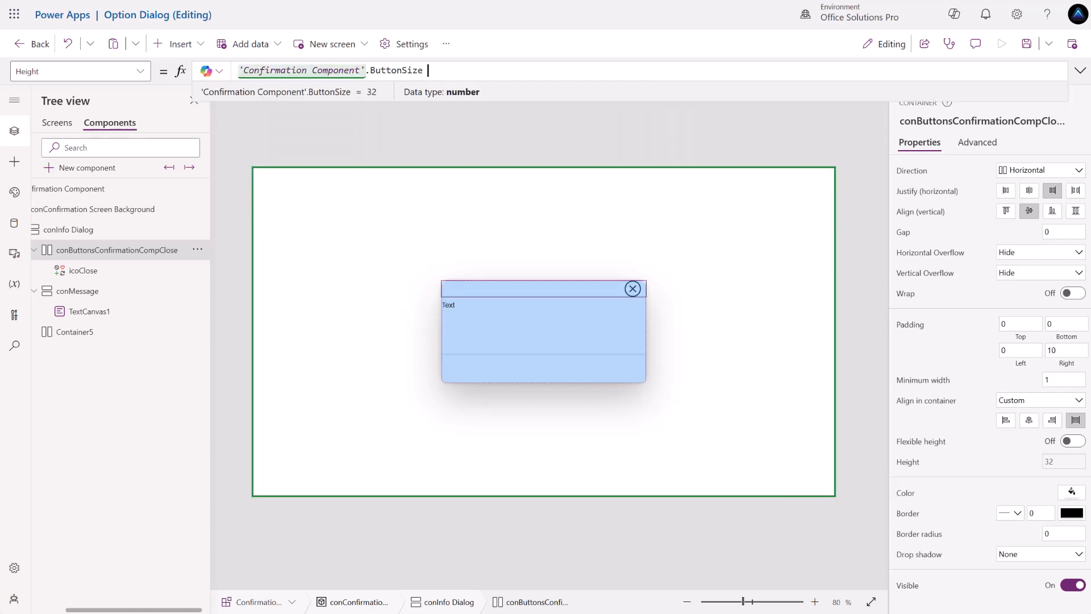
{"action": "type", "text": "+ 20"}
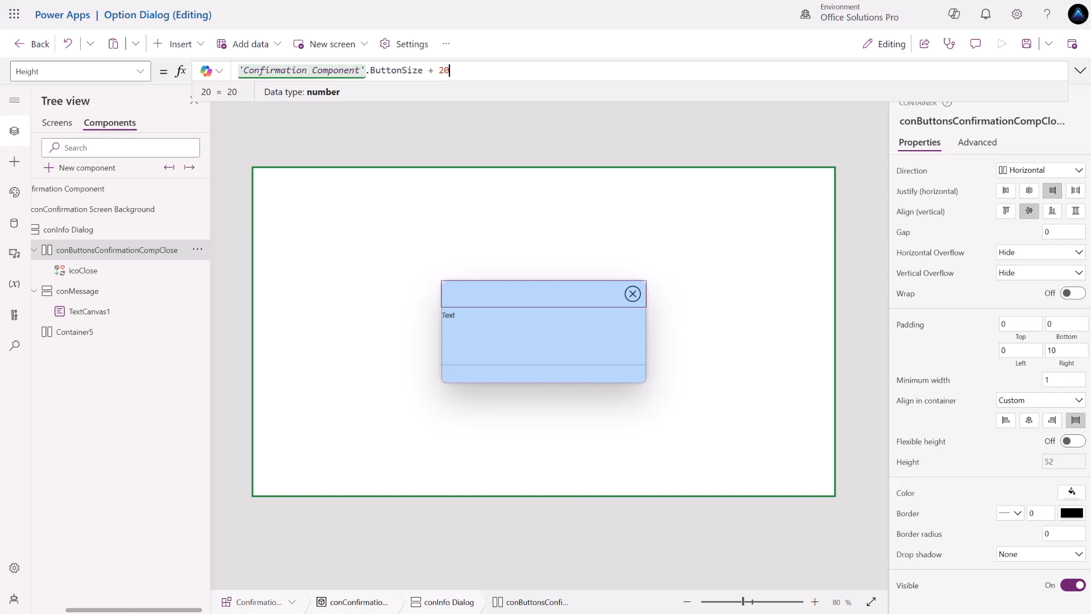
Copy the Height formula of conButtonsConfirmationCompClose into its LayoutMinHeight property.
{"action": "key", "text": "ctrl+a"}
{"action": "key", "text": "ctrl+c"}
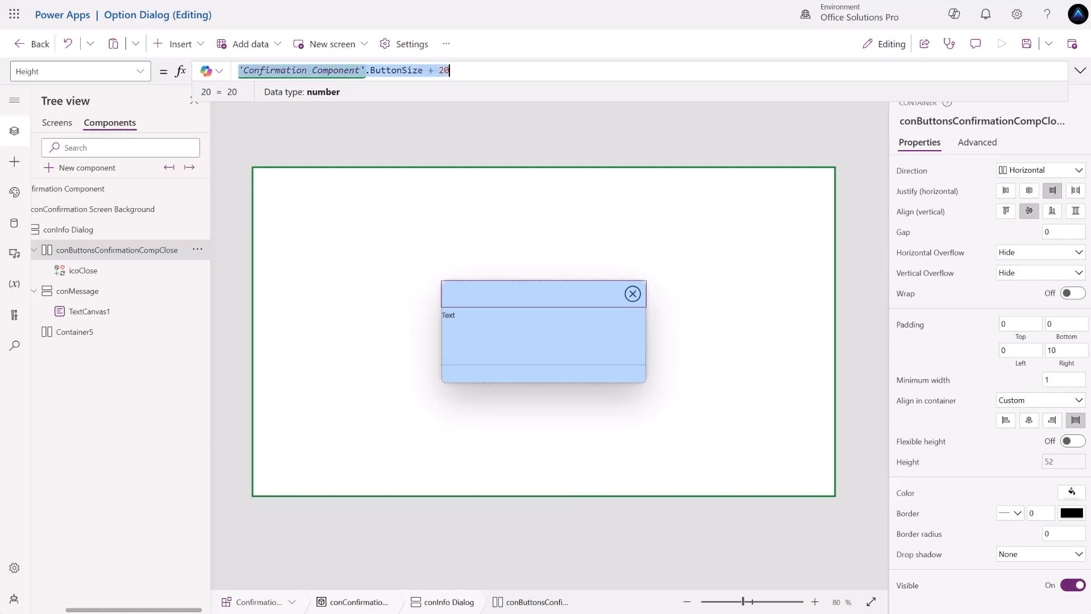
{"action": "left_click", "coordinate": [977, 142]}
{"action": "left_click_drag", "start_coordinate": [943, 172], "coordinate": [878, 170]}
{"action": "type", "text": "hi"}
{"action": "key", "text": "BackSpace"}
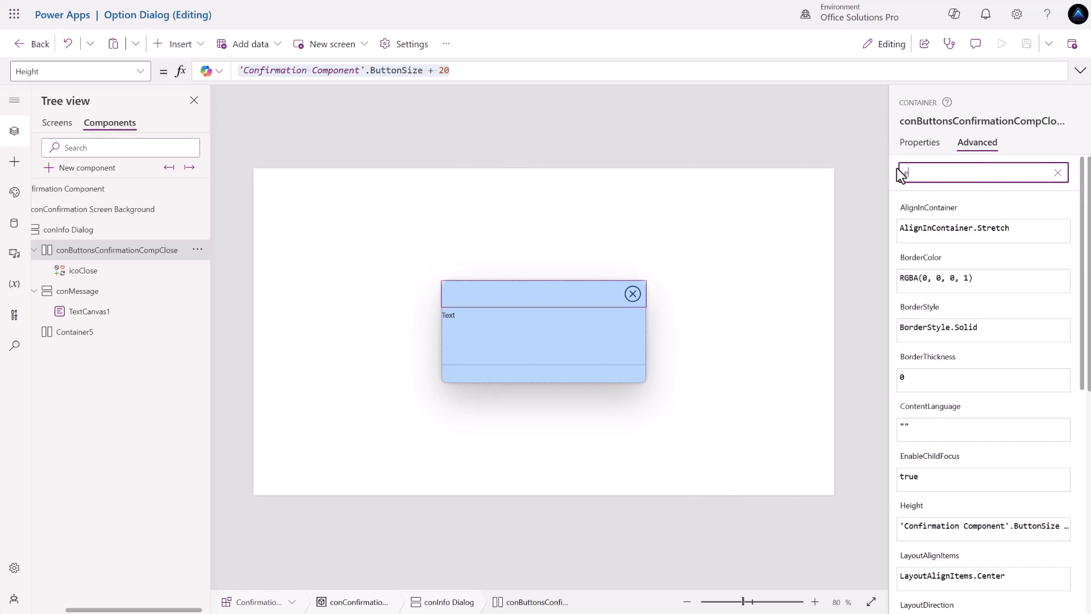
{"action": "type", "text": "ei"}
{"action": "left_click_drag", "start_coordinate": [911, 283], "coordinate": [876, 277]}
{"action": "key", "text": "ctrl+v"}
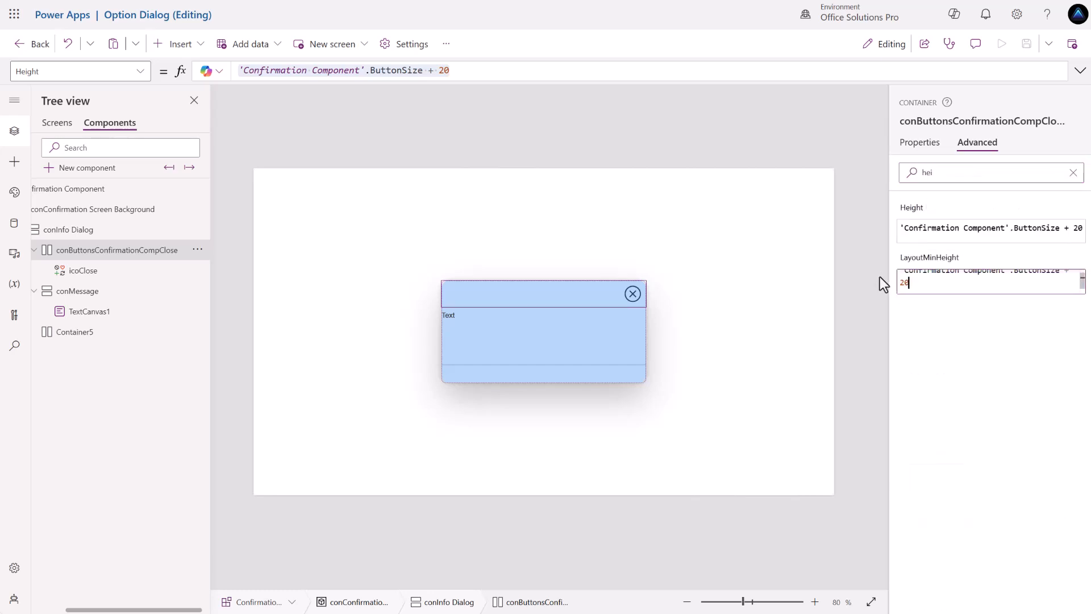
{"action": "left_click", "coordinate": [933, 313]}
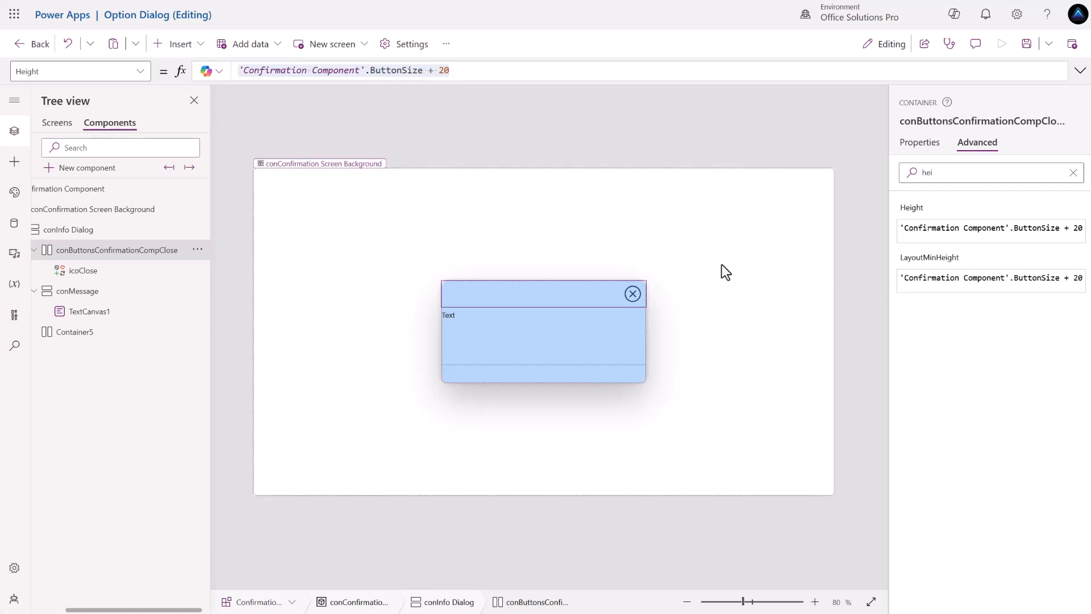
Test the component's Button Size custom property with 52 and restore it to 32.
{"action": "left_click", "coordinate": [921, 150]}
{"action": "left_click", "coordinate": [864, 350]}
{"action": "left_click", "coordinate": [916, 433]}
{"action": "left_click_drag", "start_coordinate": [274, 70], "coordinate": [224, 83]}
{"action": "type", "text": "52"}
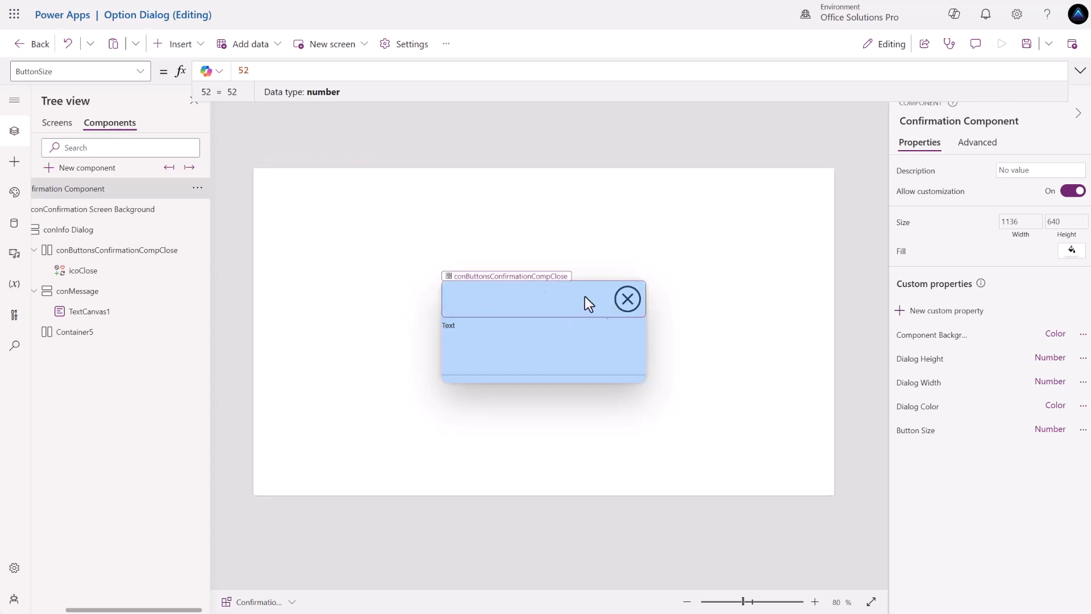
{"action": "left_click_drag", "start_coordinate": [253, 70], "coordinate": [200, 77]}
{"action": "type", "text": "32"}
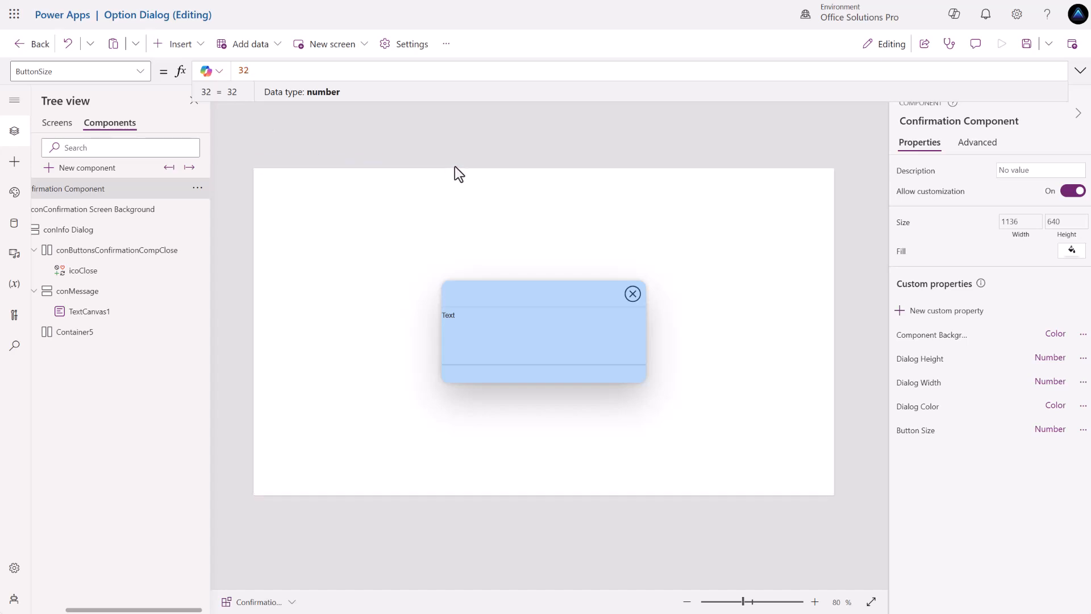
{"action": "left_click", "coordinate": [524, 267]}
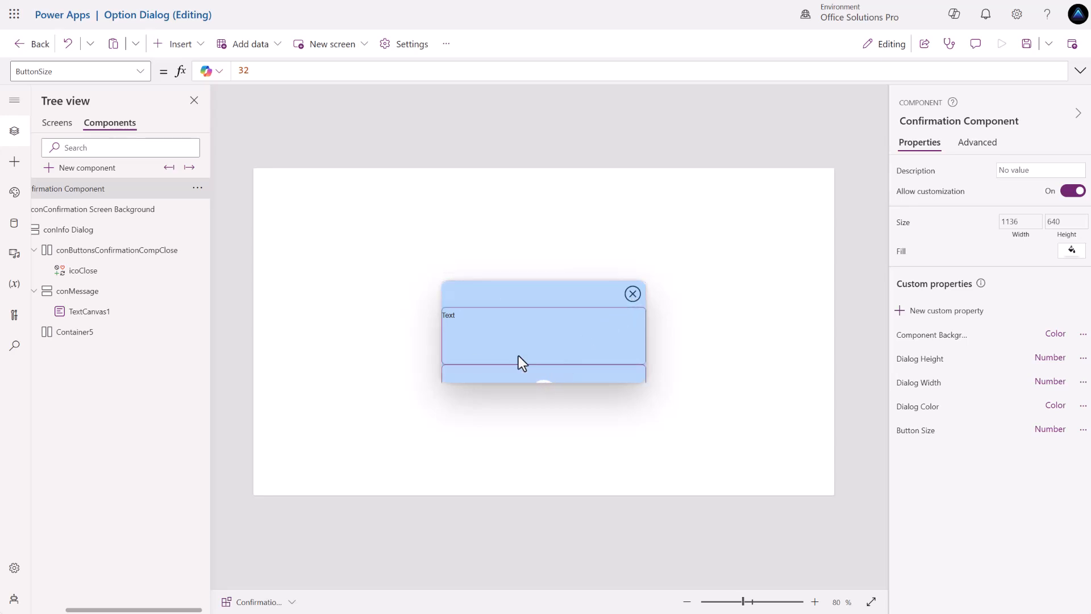
{"action": "left_click", "coordinate": [632, 296]}
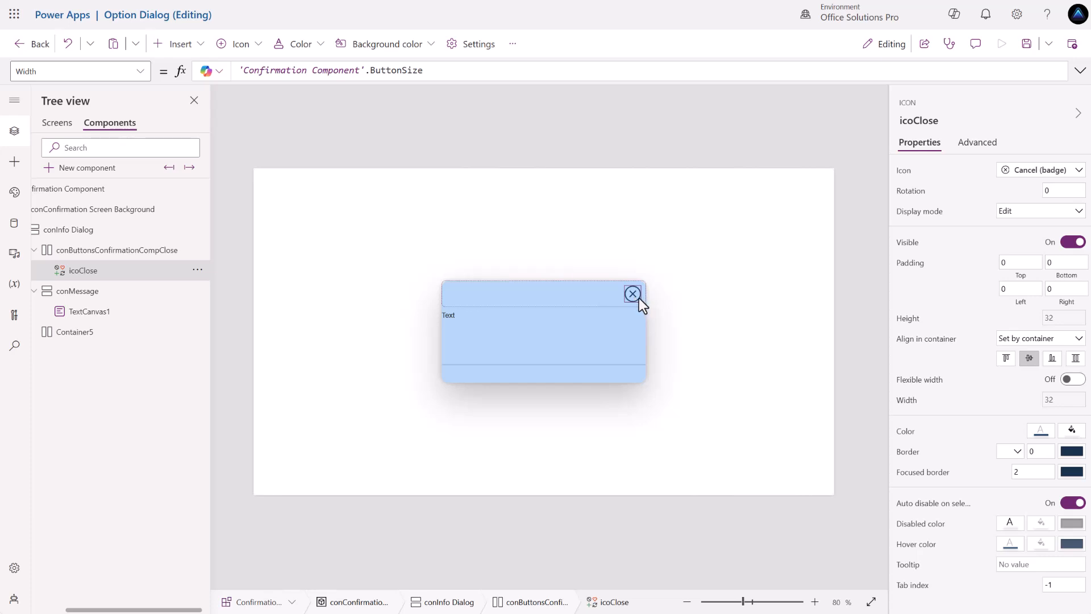
{"action": "key", "text": "alt"}
Create a custom input property named Font Size with the Number data type on the Confirmation Component.
{"action": "left_click", "coordinate": [788, 329]}
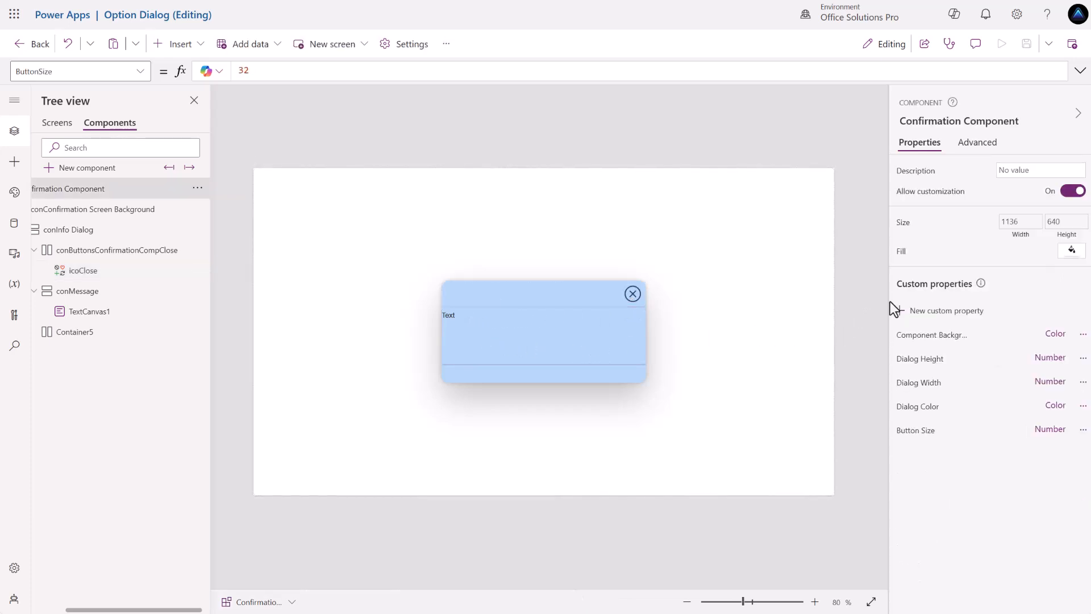
{"action": "left_click", "coordinate": [940, 311]}
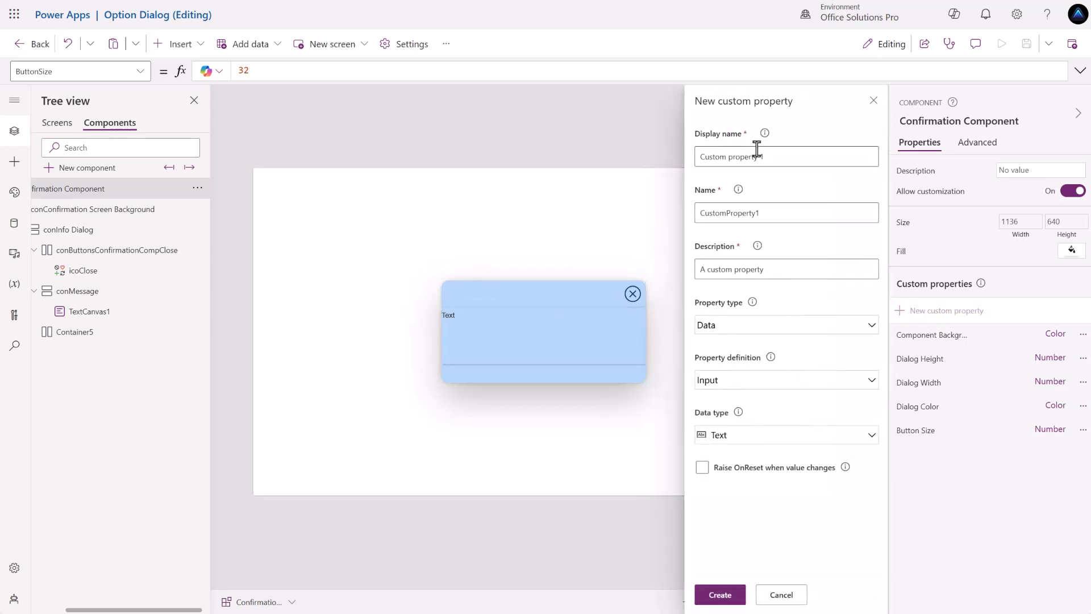
{"action": "left_click_drag", "start_coordinate": [771, 157], "coordinate": [645, 155]}
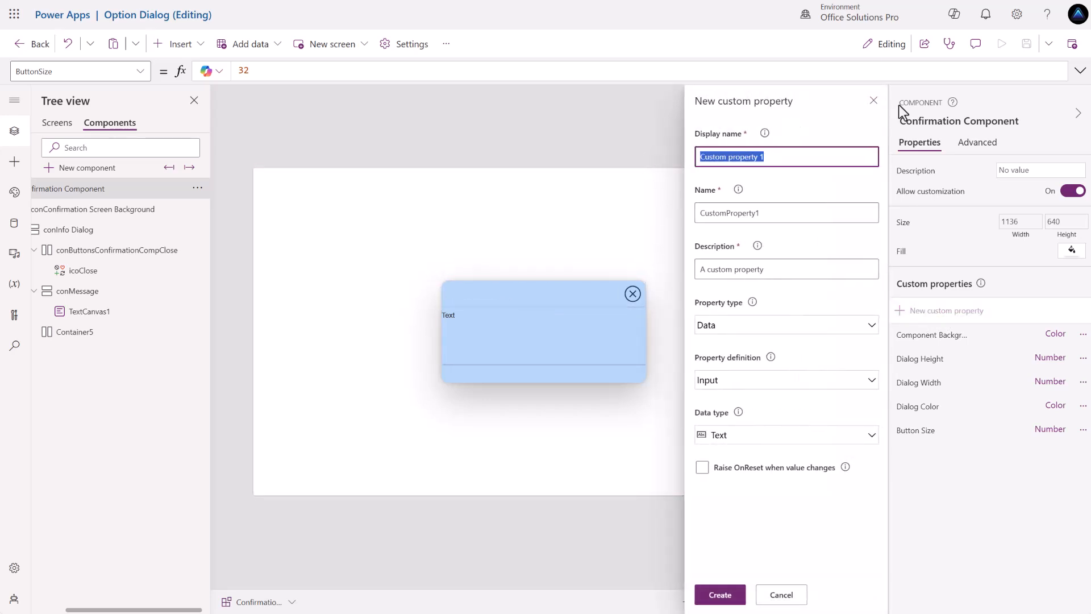
{"action": "type", "text": "Font Size"}
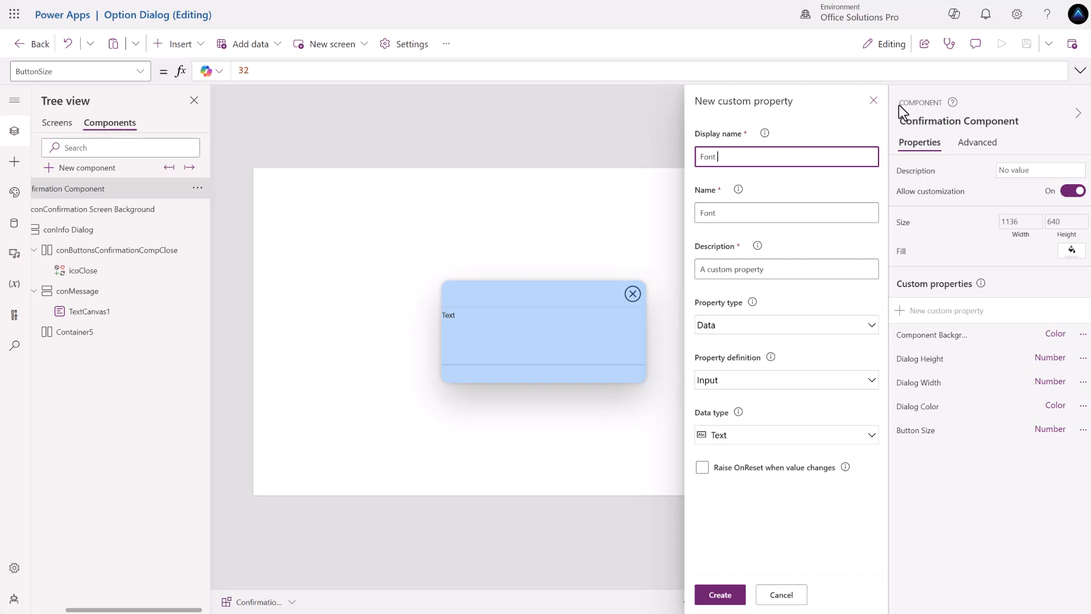
{"action": "left_click", "coordinate": [772, 438]}
{"action": "left_click", "coordinate": [725, 214]}
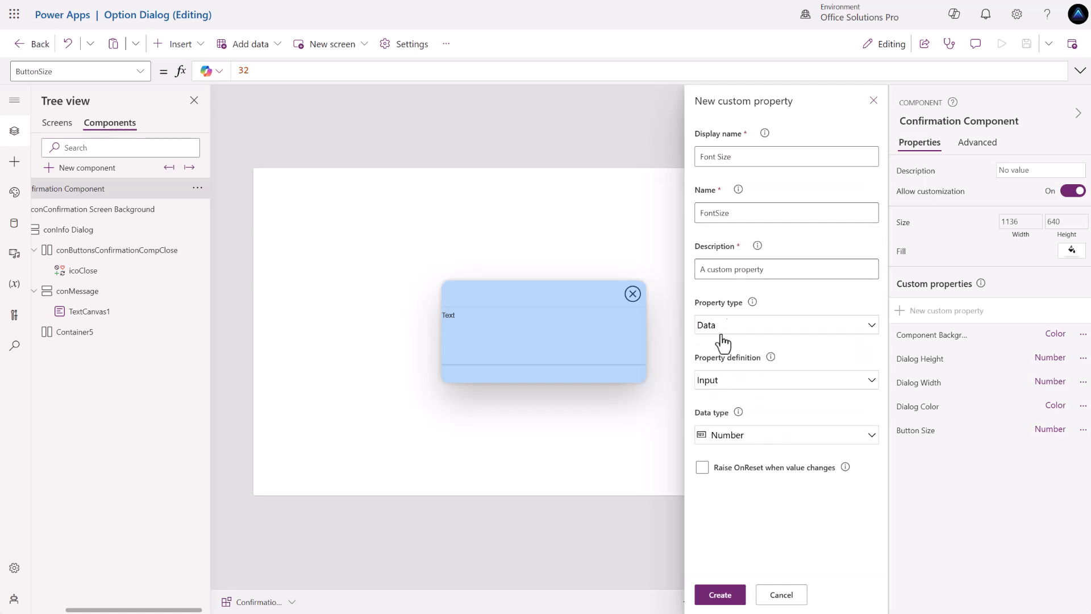
{"action": "left_click", "coordinate": [720, 594]}
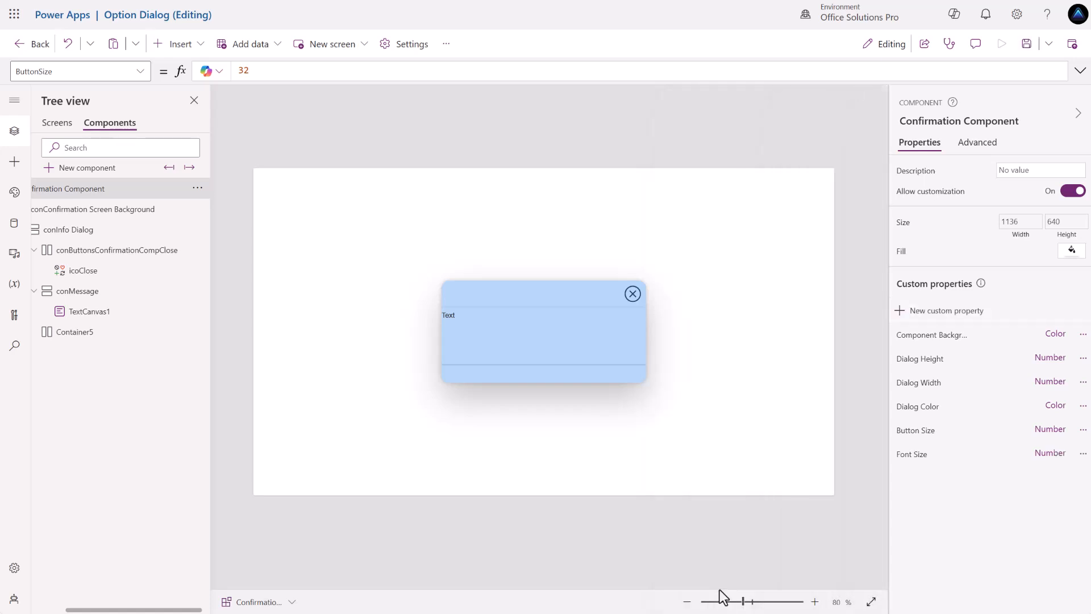
Set the font size of TextCanvas1 to the formula 'Confirmation Component'.FontSize.
{"action": "left_click", "coordinate": [458, 315]}
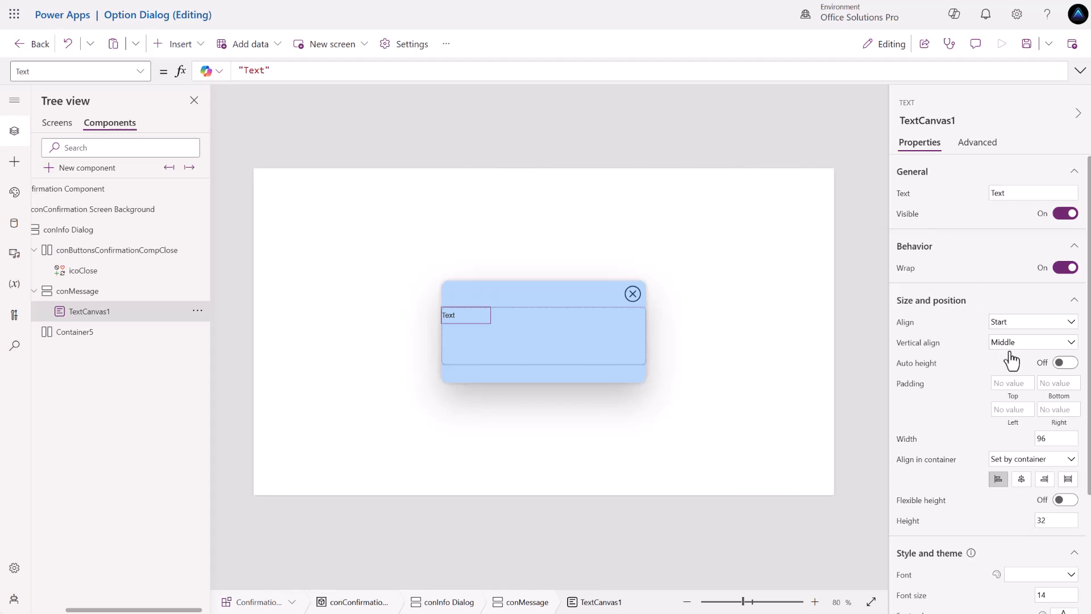
{"action": "scroll", "coordinate": [1025, 455], "scroll_direction": "down", "scroll_amount": 3}
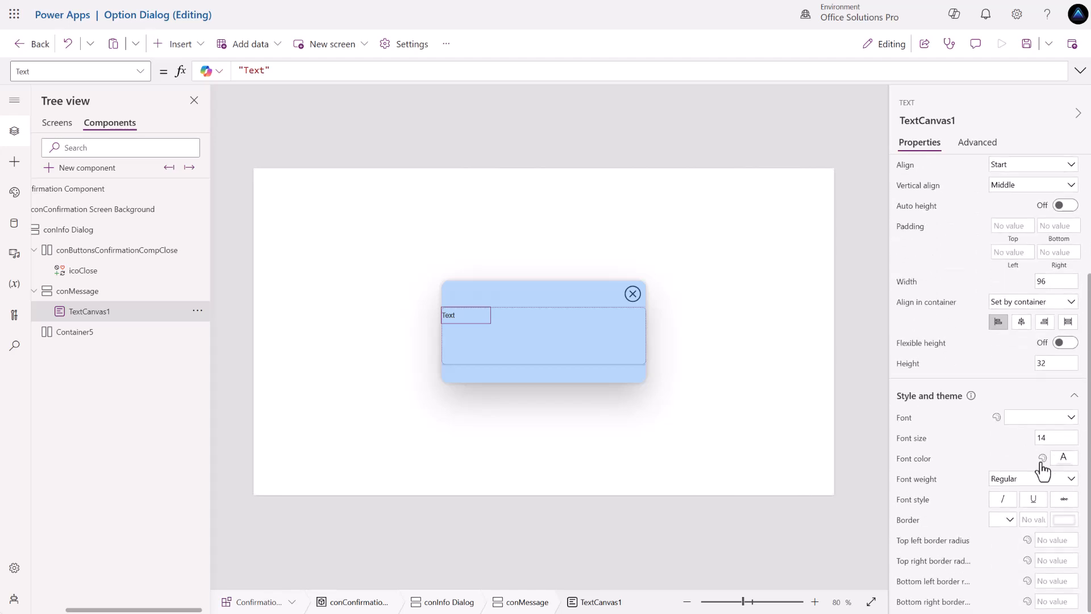
{"action": "left_click", "coordinate": [932, 440]}
{"action": "left_click", "coordinate": [333, 67]}
{"action": "key", "text": "ctrl+a"}
{"action": "type", "text": "conf"}
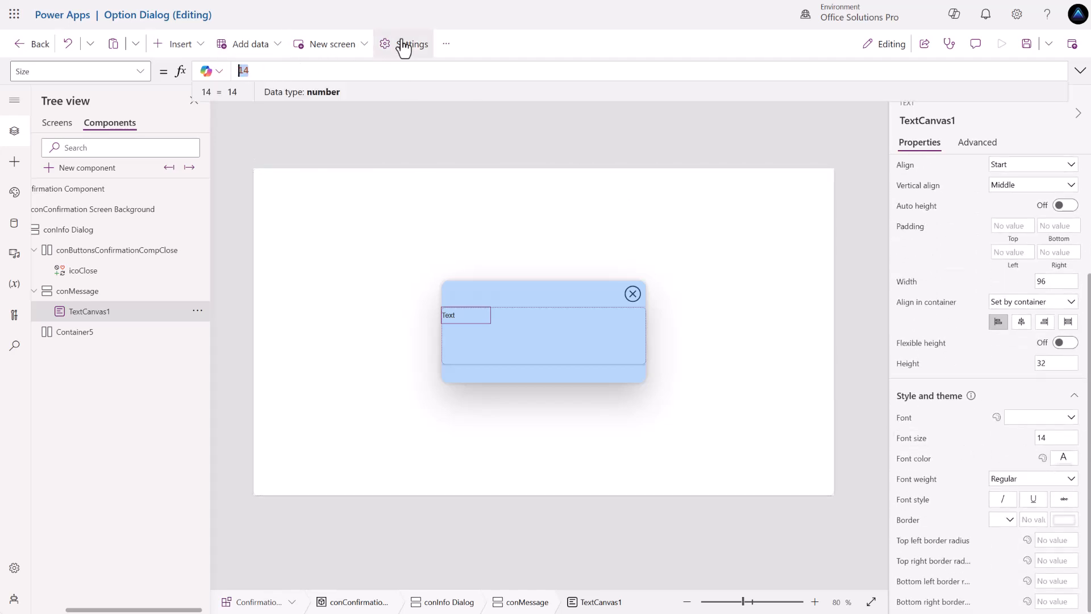
{"action": "key", "text": "Down"}
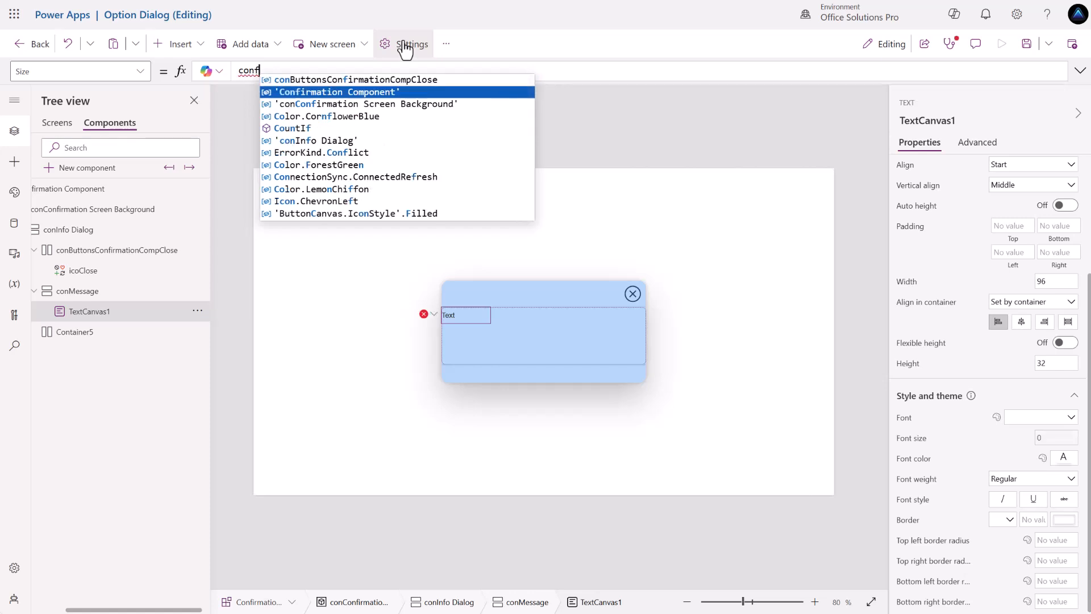
{"action": "key", "text": "Tab"}
{"action": "type", "text": ".f"}
{"action": "key", "text": "Tab"}
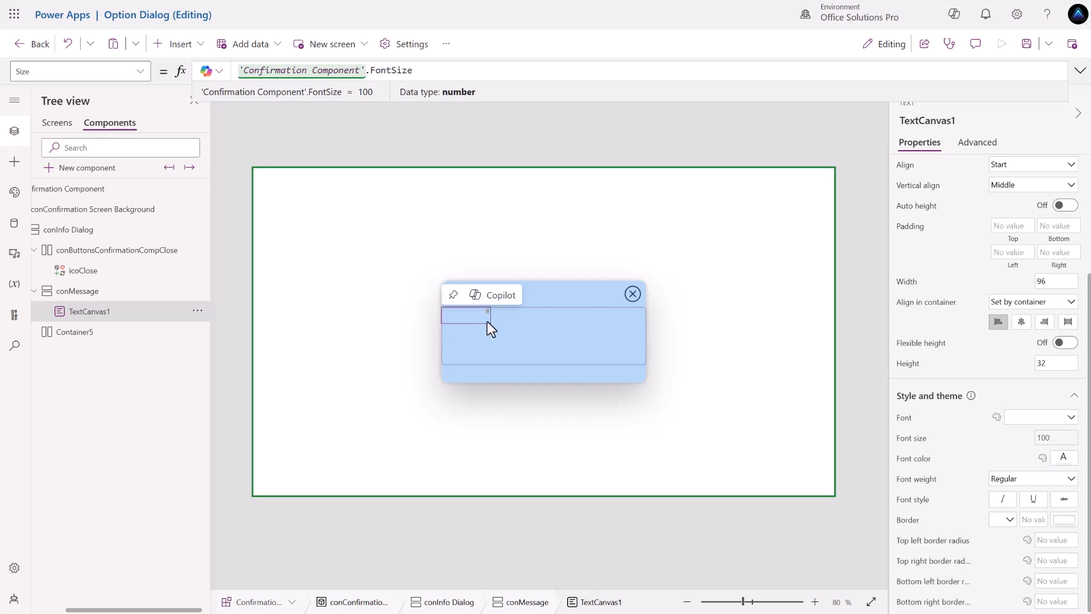
Set the Confirmation Component's Font Size custom property to 16.
{"action": "left_click", "coordinate": [825, 308]}
{"action": "left_click", "coordinate": [909, 457]}
{"action": "left_click", "coordinate": [255, 69]}
{"action": "key", "text": "ctrl+a"}
{"action": "type", "text": "16"}
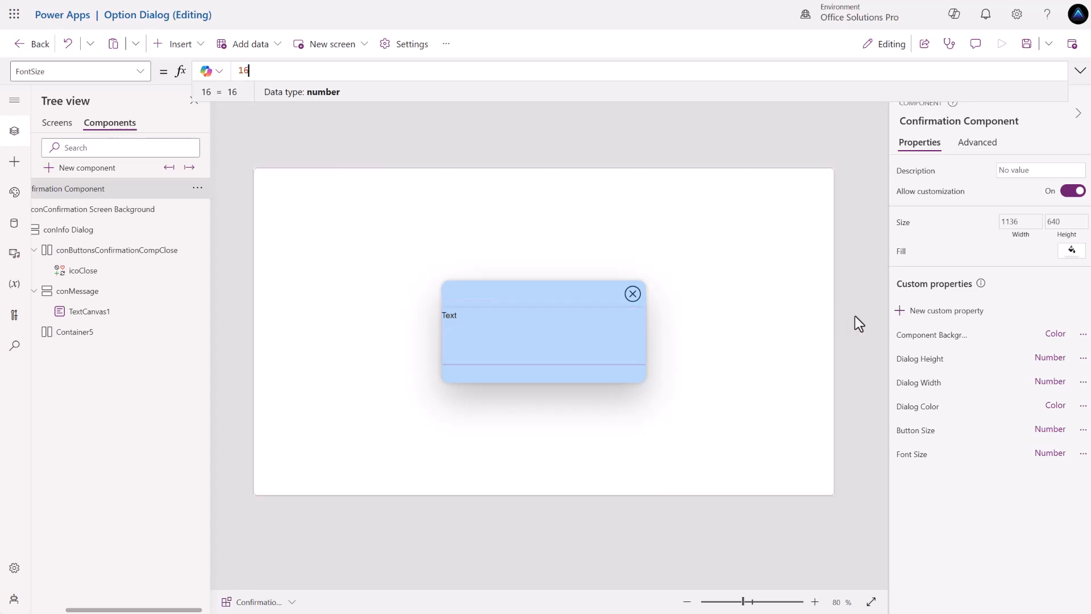
Create a custom input property named Dialog Message with the Text data type on the Confirmation Component.
{"action": "left_click", "coordinate": [932, 312]}
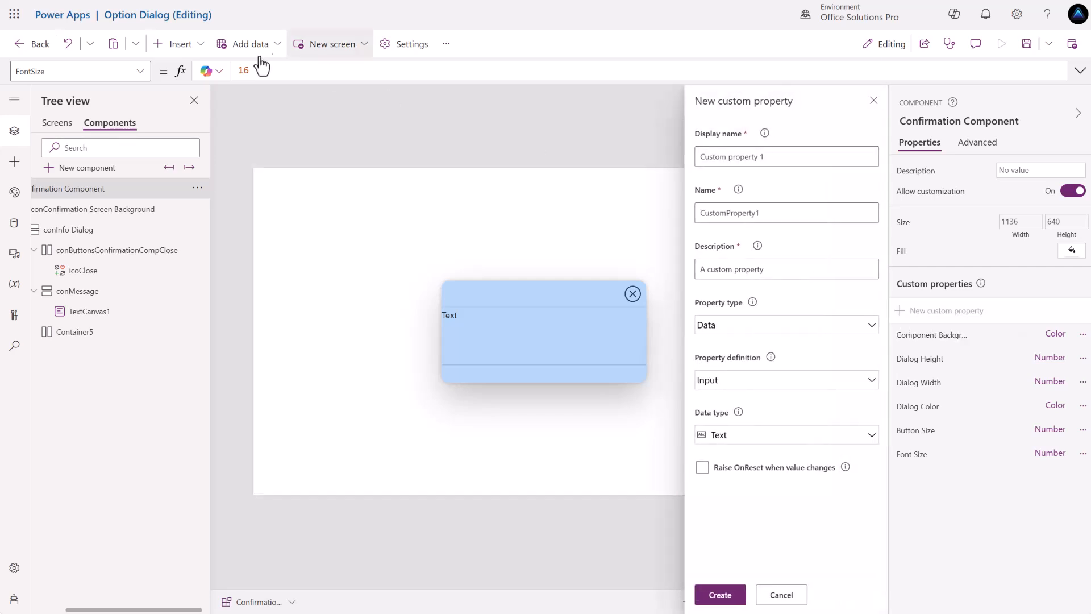
{"action": "triple_click", "coordinate": [774, 156]}
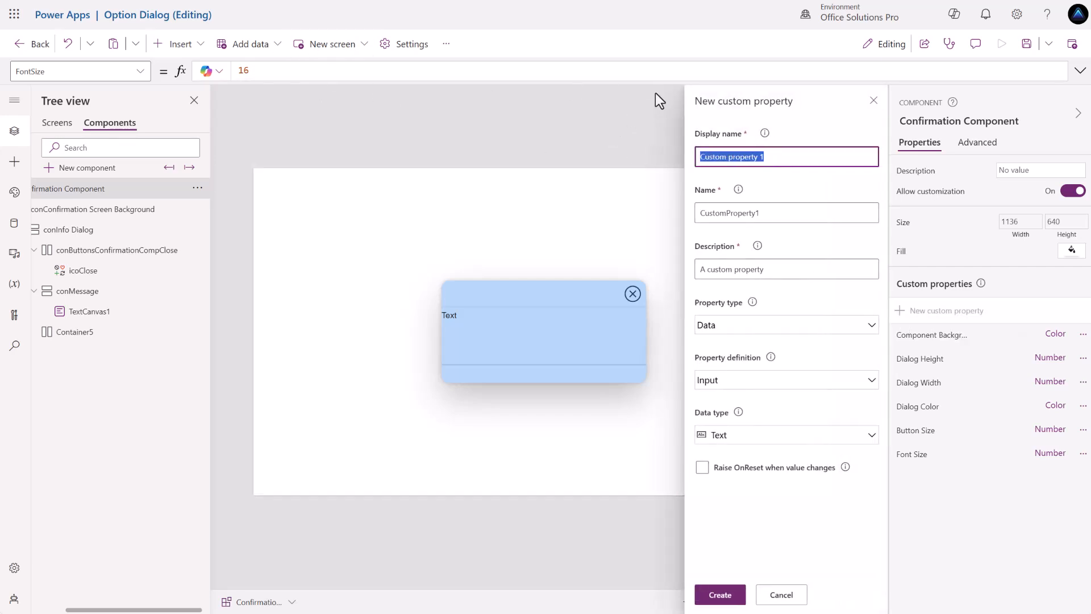
{"action": "type", "text": "Dialog Message"}
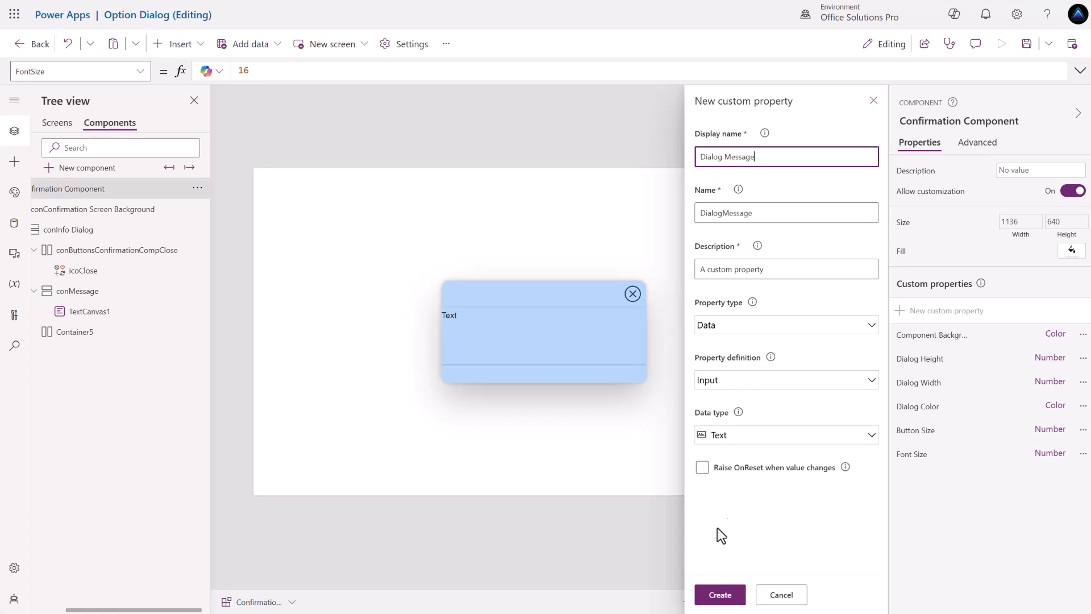
{"action": "left_click", "coordinate": [719, 594]}
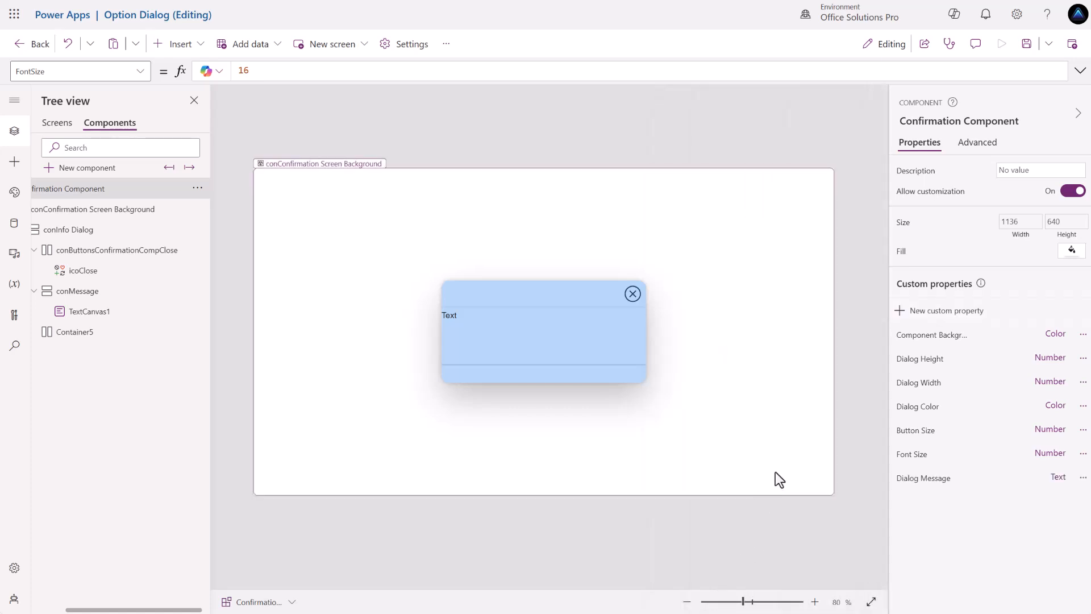
Set the Text property of TextCanvas1 to the formula 'Confirmation Component'.DialogMessage.
{"action": "left_click", "coordinate": [449, 317]}
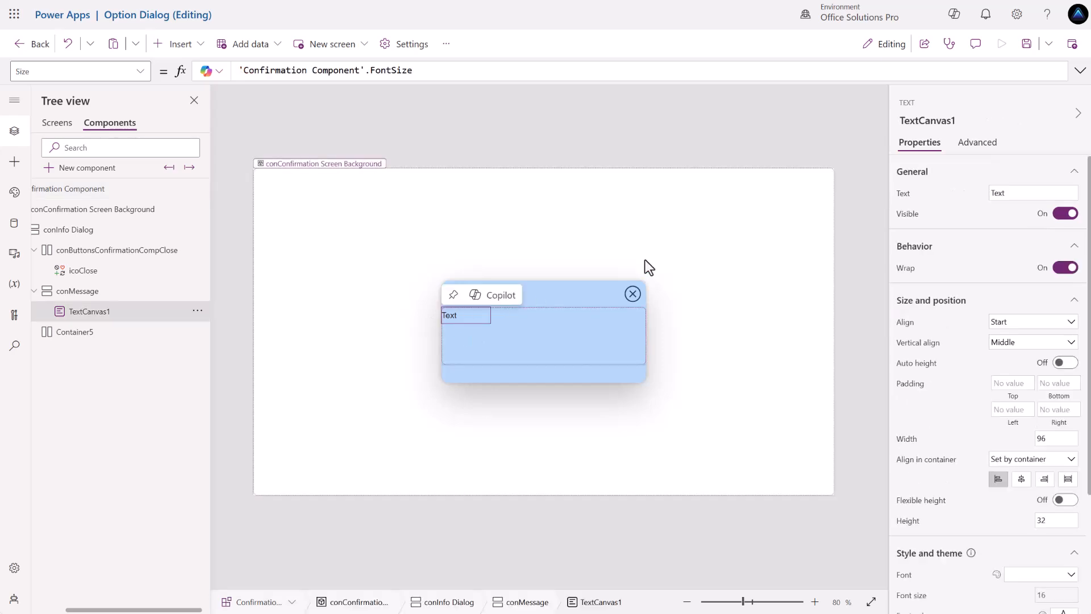
{"action": "left_click", "coordinate": [902, 194]}
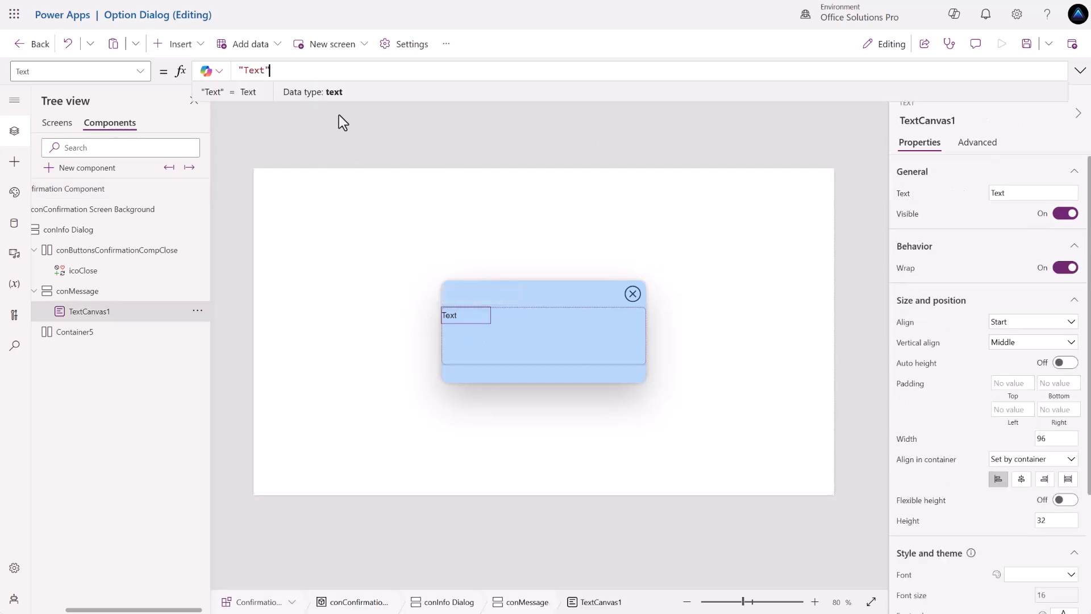
{"action": "left_click_drag", "start_coordinate": [271, 71], "coordinate": [176, 73]}
{"action": "type", "text": "'Confirmation Component'"}
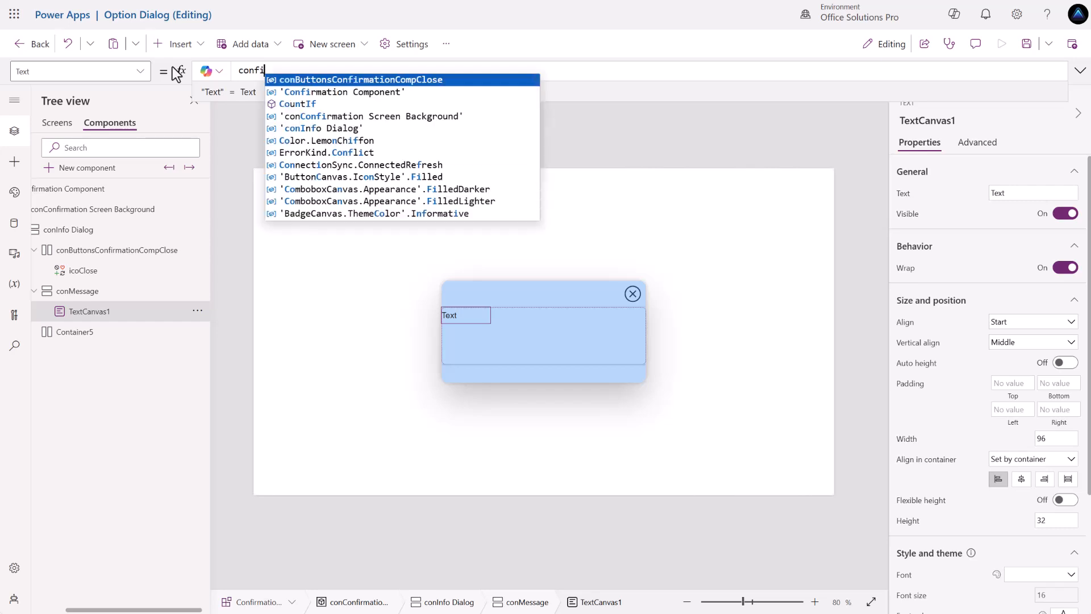
{"action": "key", "text": "Down"}
{"action": "key", "text": "Tab"}
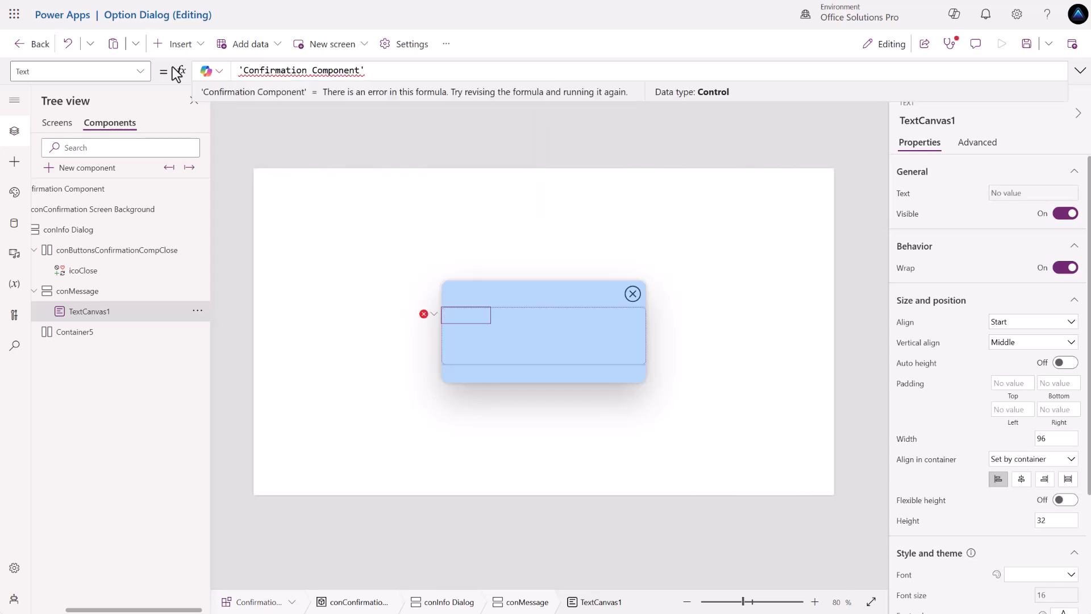
{"action": "type", "text": ".d"}
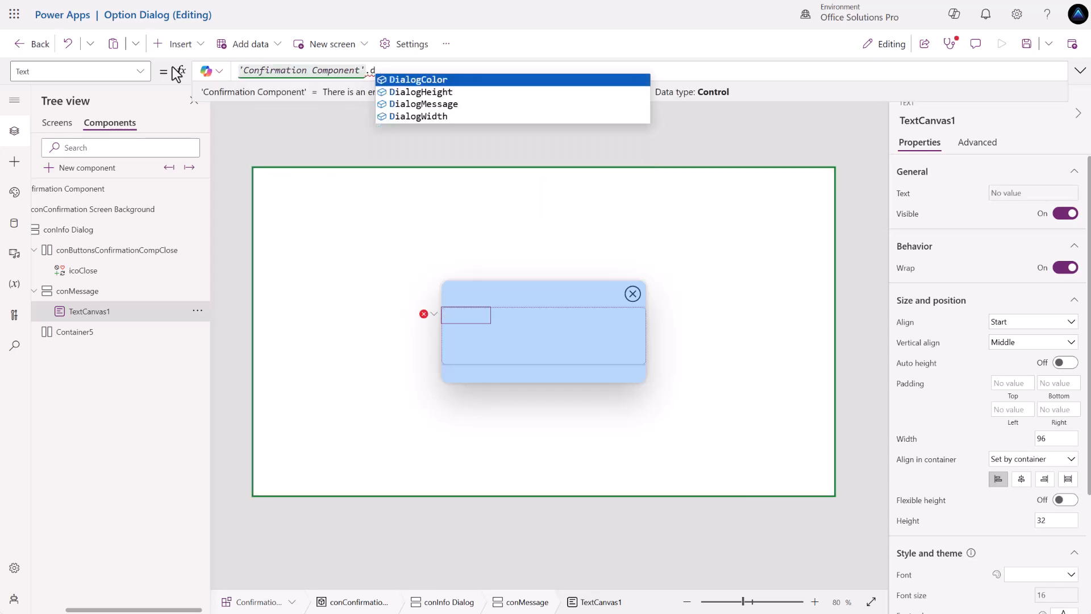
{"action": "left_click", "coordinate": [432, 105]}
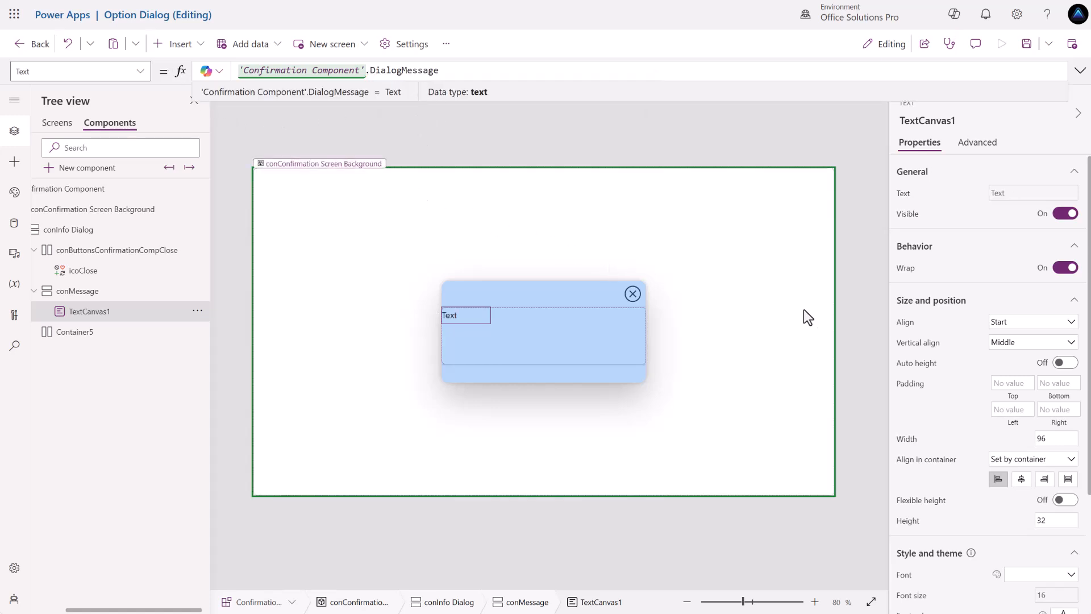
Set the Confirmation Component's Dialog Message property to "Submit the Request to the Manager for continued processing/approval?".
{"action": "left_click", "coordinate": [849, 330]}
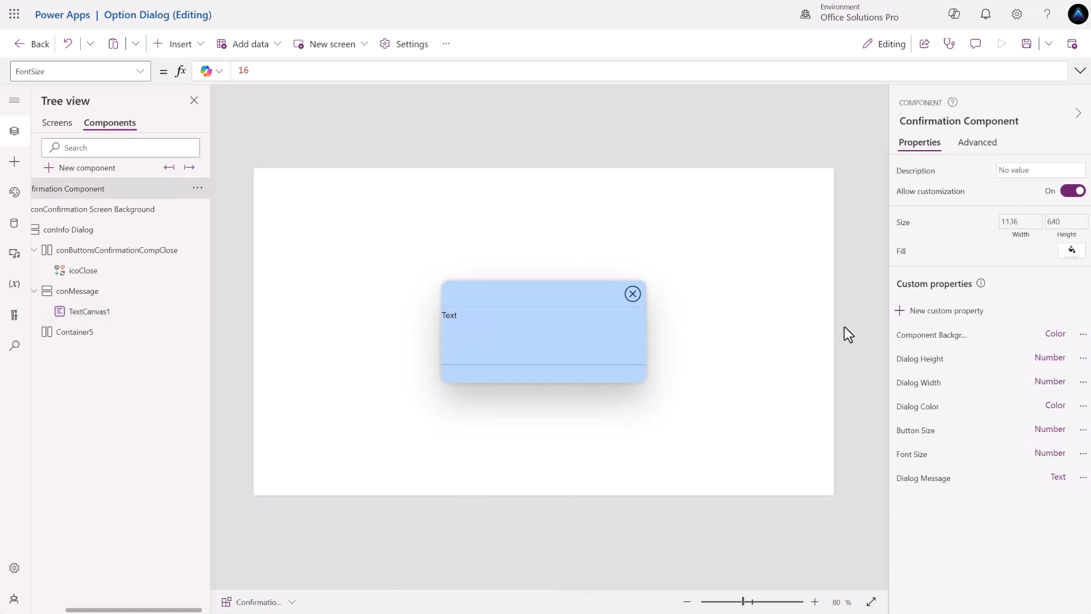
{"action": "left_click", "coordinate": [923, 479]}
{"action": "left_click_drag", "start_coordinate": [265, 71], "coordinate": [243, 71]}
{"action": "type", "text": "Submit the Request to the Manager for continued processing/approval?"}
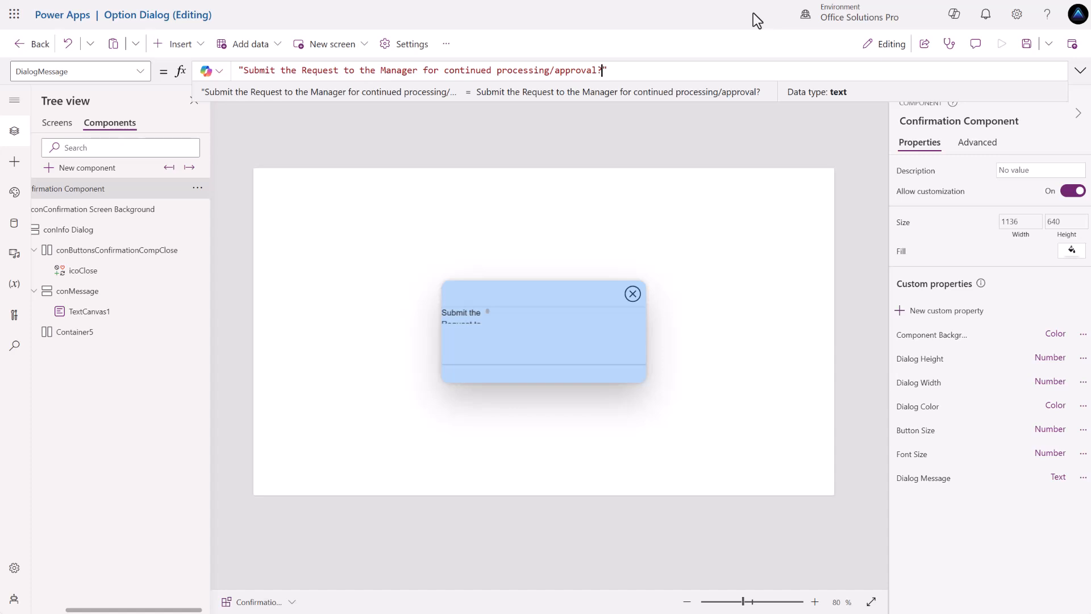
Set the padding of the conMessage container to 10 on all four sides.
{"action": "left_click", "coordinate": [585, 339]}
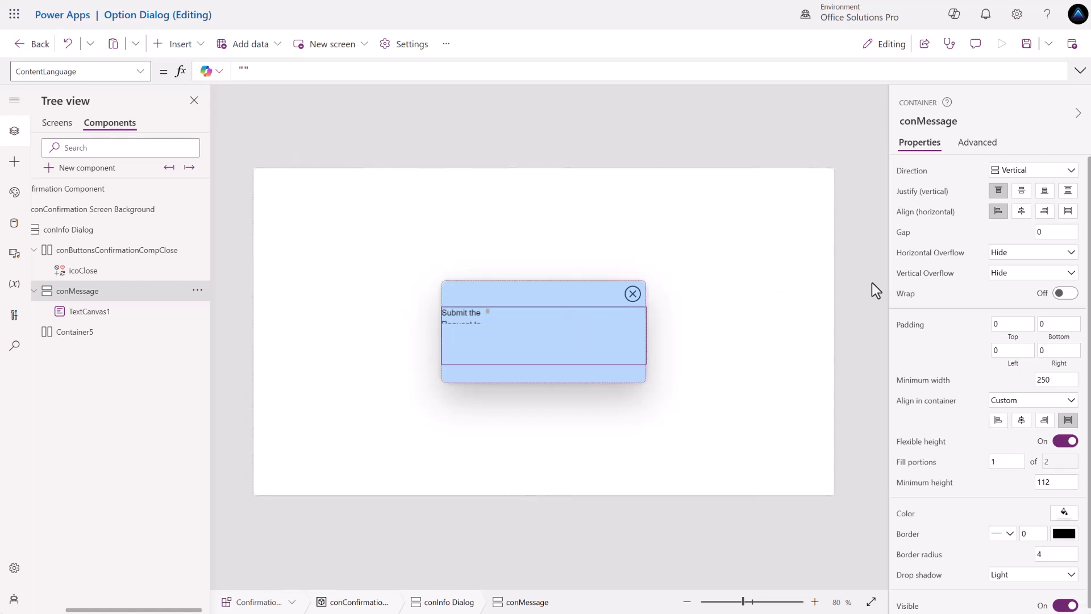
{"action": "left_click", "coordinate": [1002, 324]}
{"action": "type", "text": "10"}
{"action": "key", "text": "Tab"}
{"action": "type", "text": "10"}
{"action": "key", "text": "Tab"}
{"action": "type", "text": "10"}
{"action": "key", "text": "Tab"}
{"action": "type", "text": "1"}
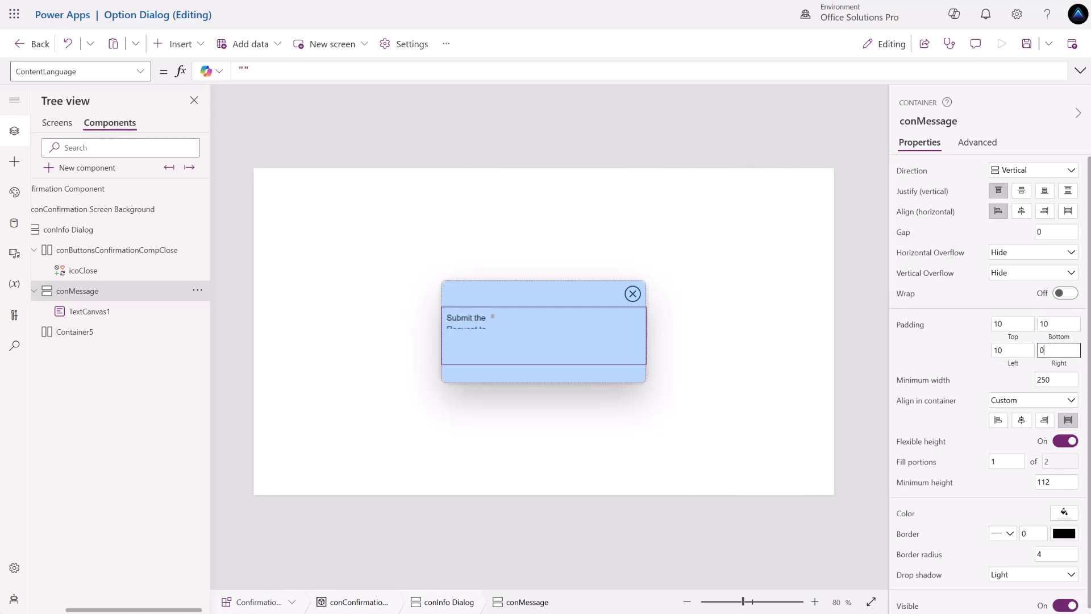
{"action": "type", "text": "10"}
{"action": "key", "text": "Tab"}
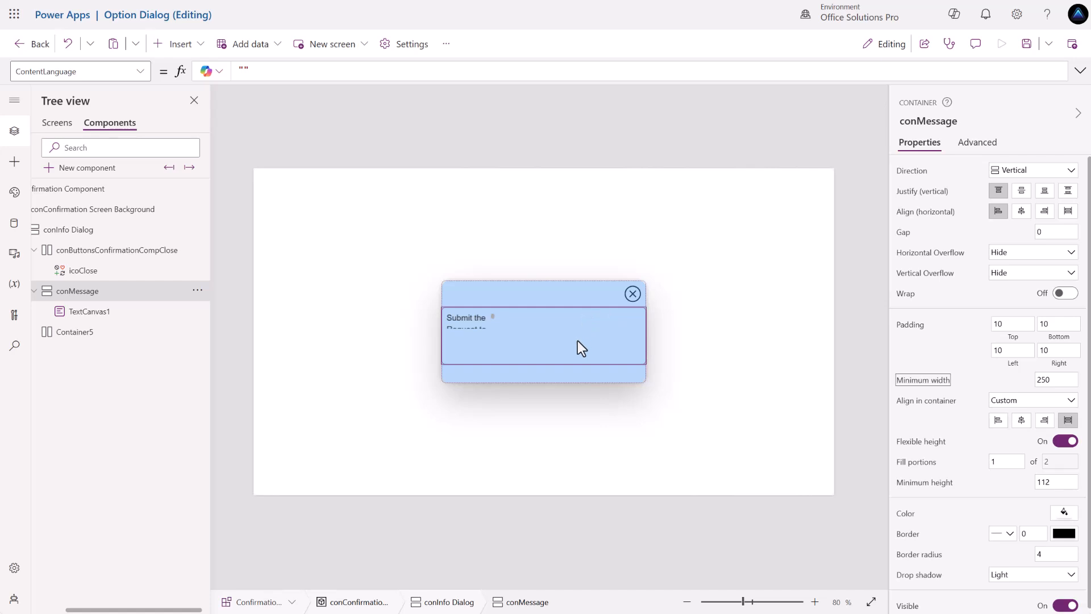
Set conMessage's minimum width and minimum height to 1 and turn off its flexible height.
{"action": "left_click_drag", "start_coordinate": [1052, 379], "coordinate": [1023, 379]}
{"action": "type", "text": "1"}
{"action": "left_click_drag", "start_coordinate": [1047, 482], "coordinate": [1021, 481]}
{"action": "type", "text": "1"}
{"action": "left_click", "coordinate": [986, 449]}
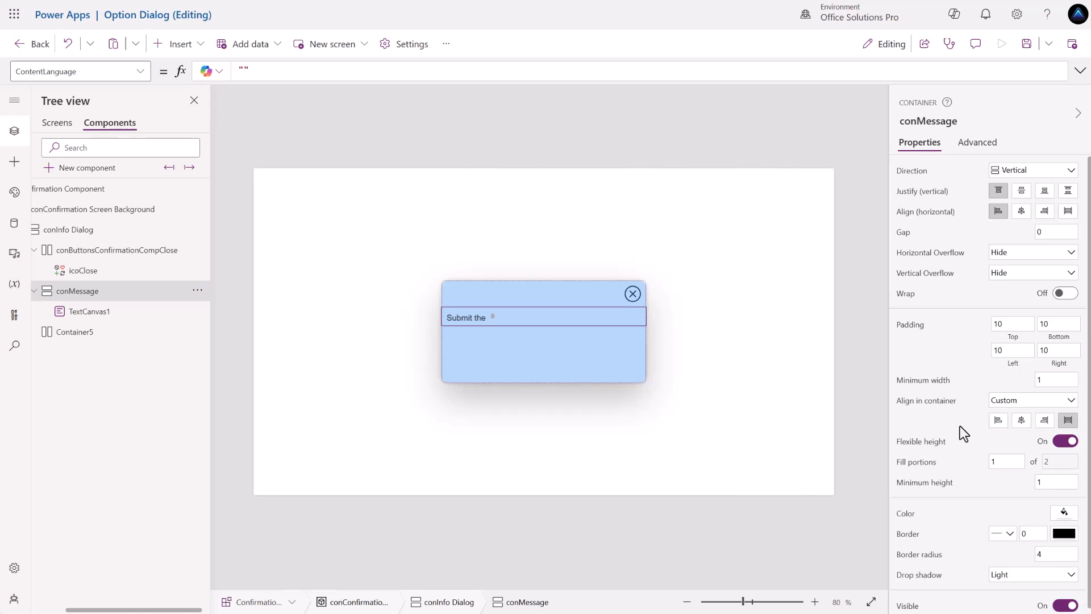
{"action": "left_click", "coordinate": [1063, 443]}
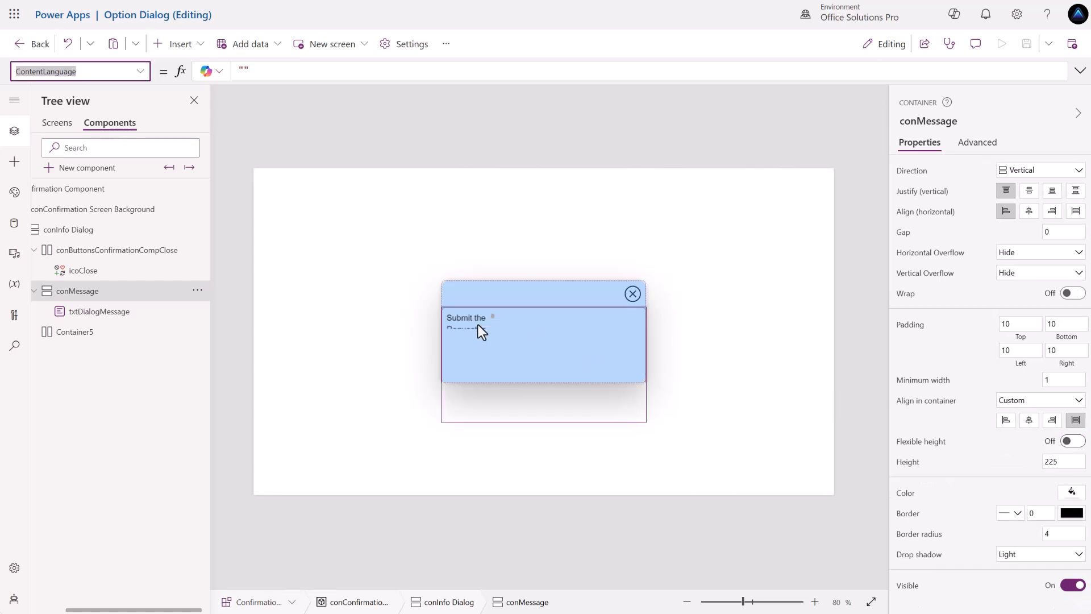
Set the Width formula of the txtDialogMessage text control to 'conInfo Dialog'.Width - 20.
{"action": "left_click", "coordinate": [478, 325]}
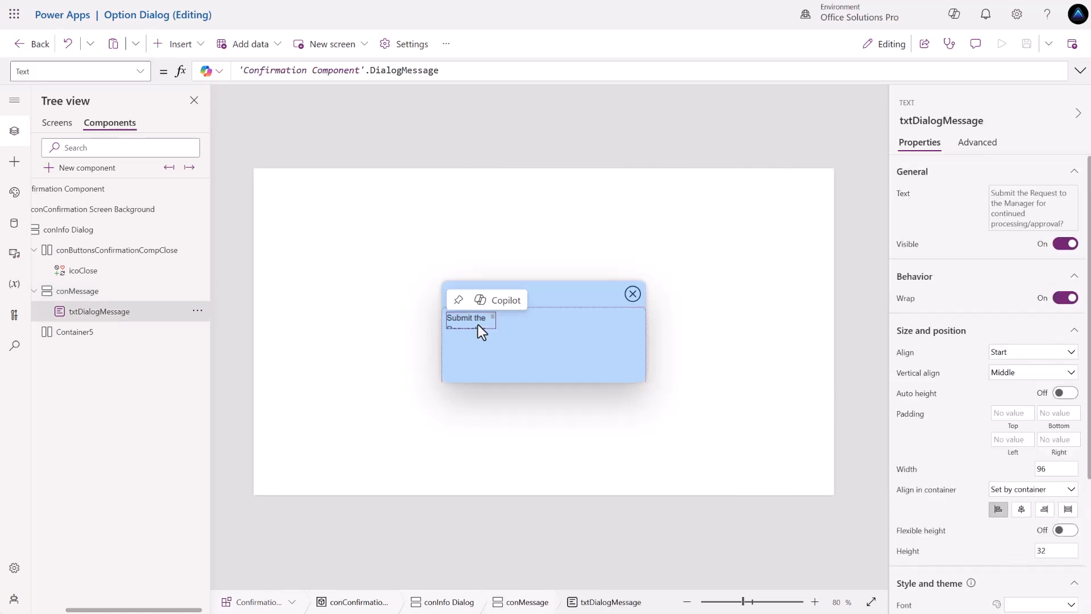
{"action": "left_click", "coordinate": [902, 469]}
{"action": "double_click", "coordinate": [243, 69]}
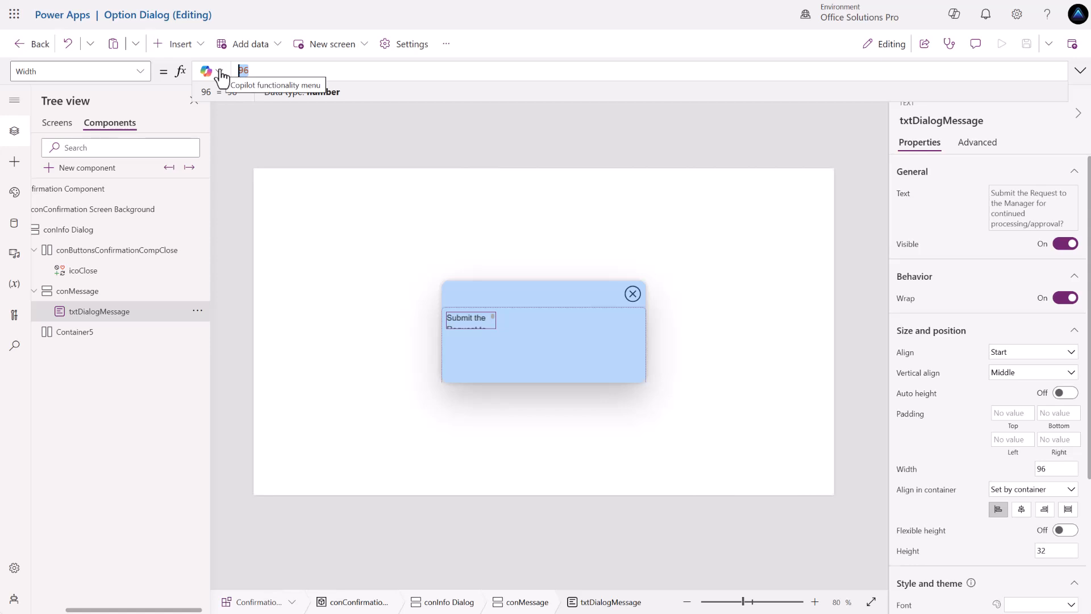
{"action": "type", "text": "conInfo"}
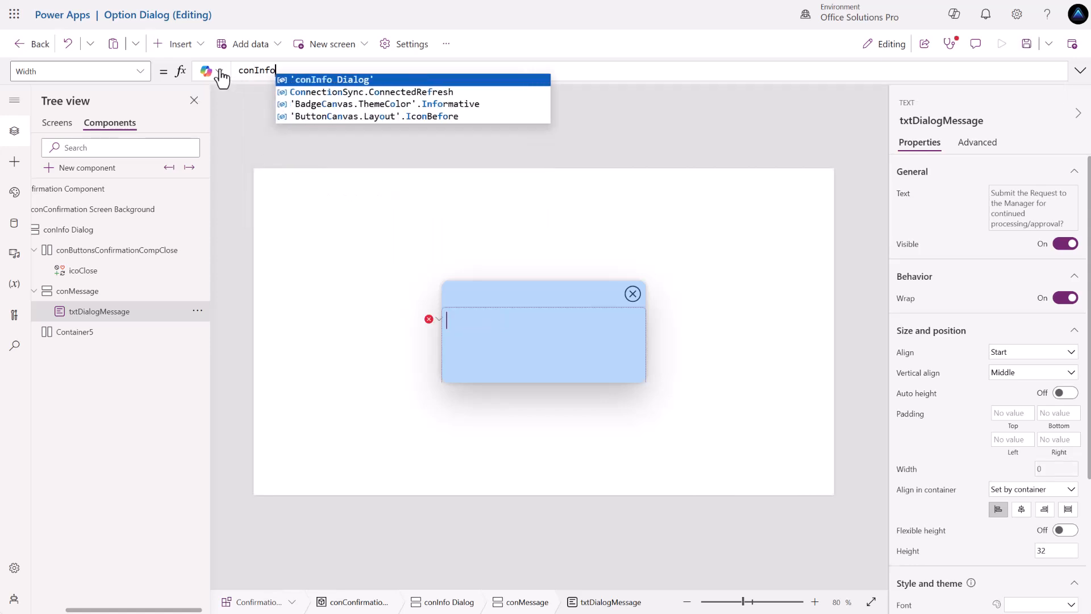
{"action": "key", "text": "Tab"}
{"action": "type", "text": ".Wid"}
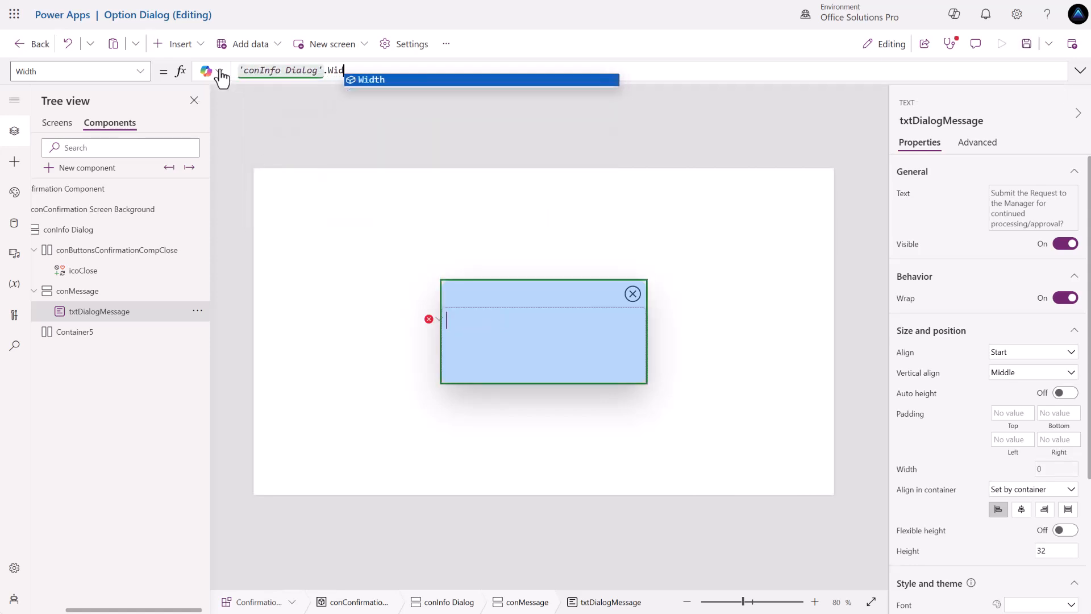
{"action": "type", "text": "th -1"}
{"action": "type", "text": " 20"}
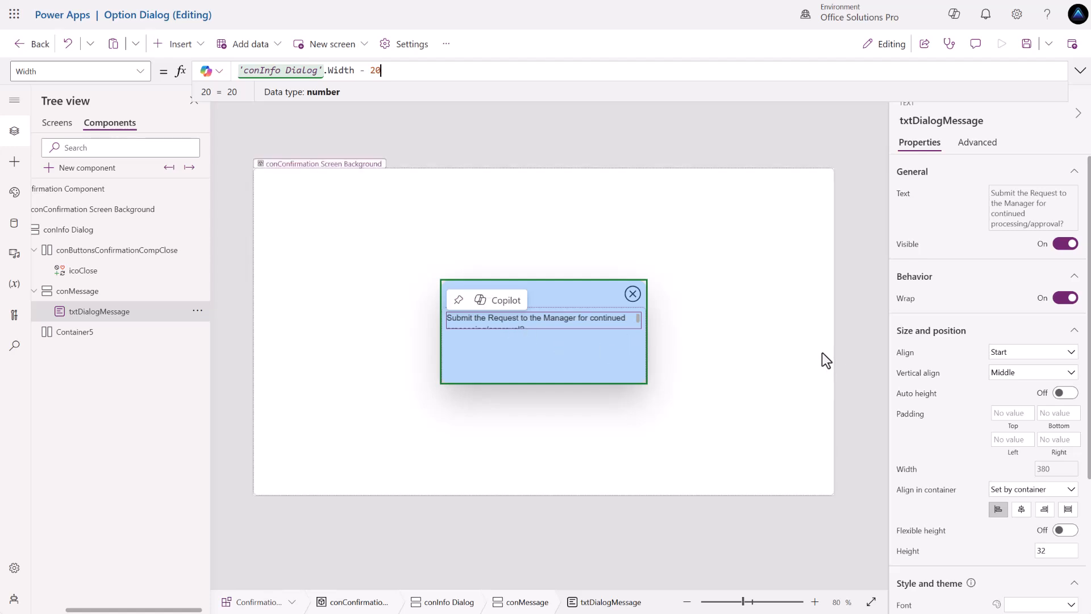
Turn on auto height for txtDialogMessage and review its remaining size and style properties.
{"action": "left_click", "coordinate": [1065, 396]}
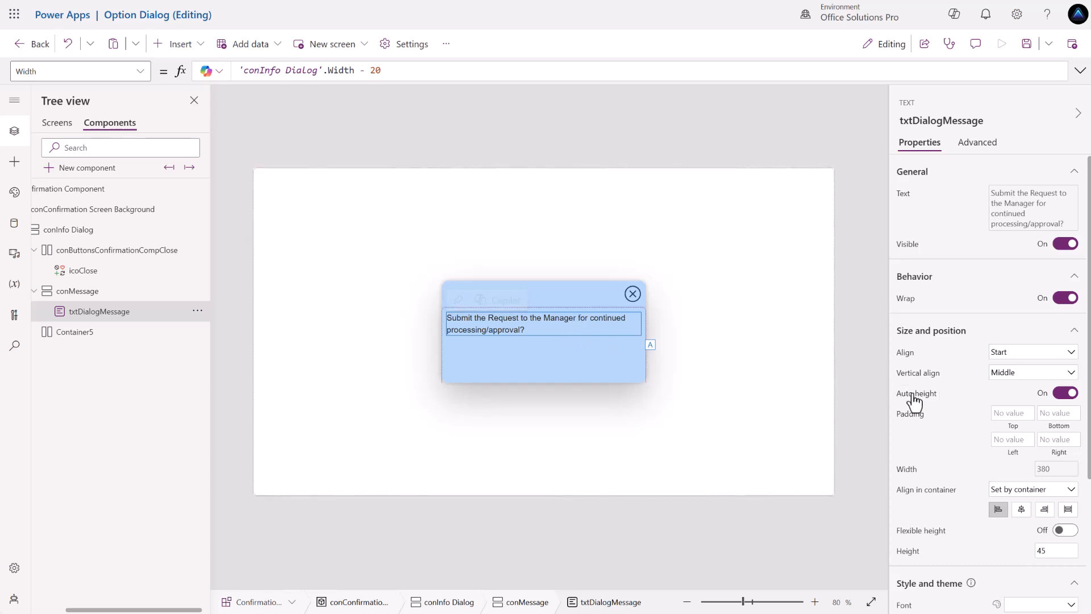
{"action": "scroll", "coordinate": [930, 407], "scroll_direction": "down", "scroll_amount": 5}
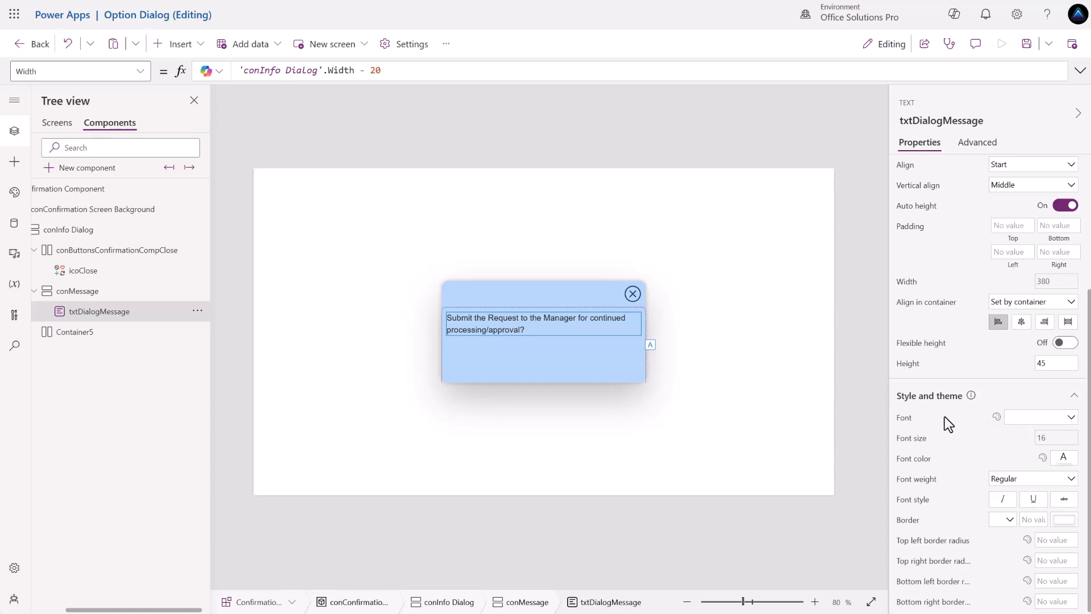
{"action": "scroll", "coordinate": [943, 417], "scroll_direction": "up", "scroll_amount": 5}
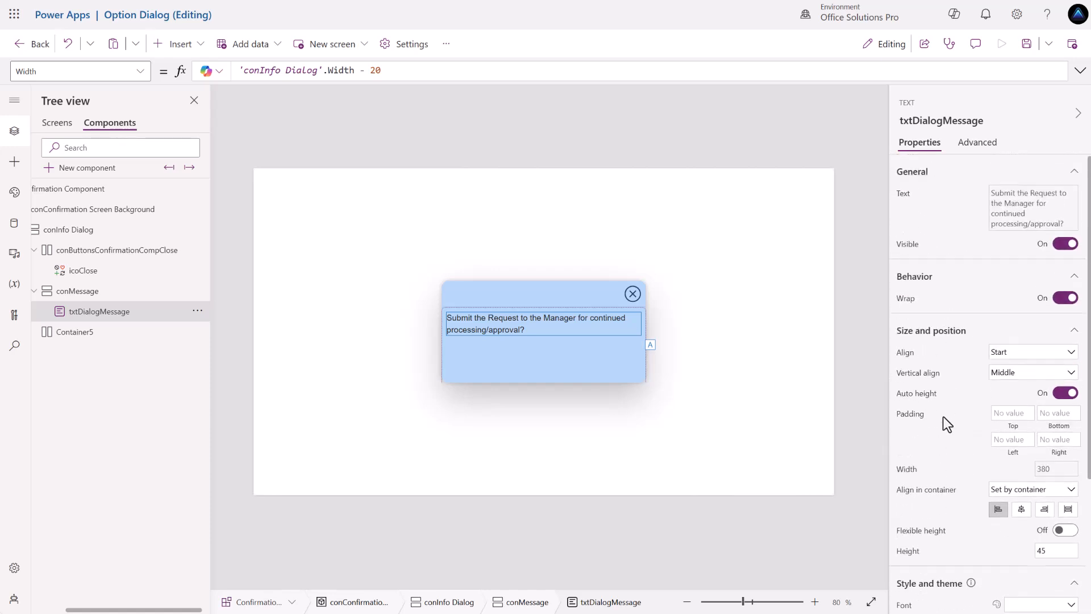
{"action": "scroll", "coordinate": [943, 417], "scroll_direction": "down", "scroll_amount": 3}
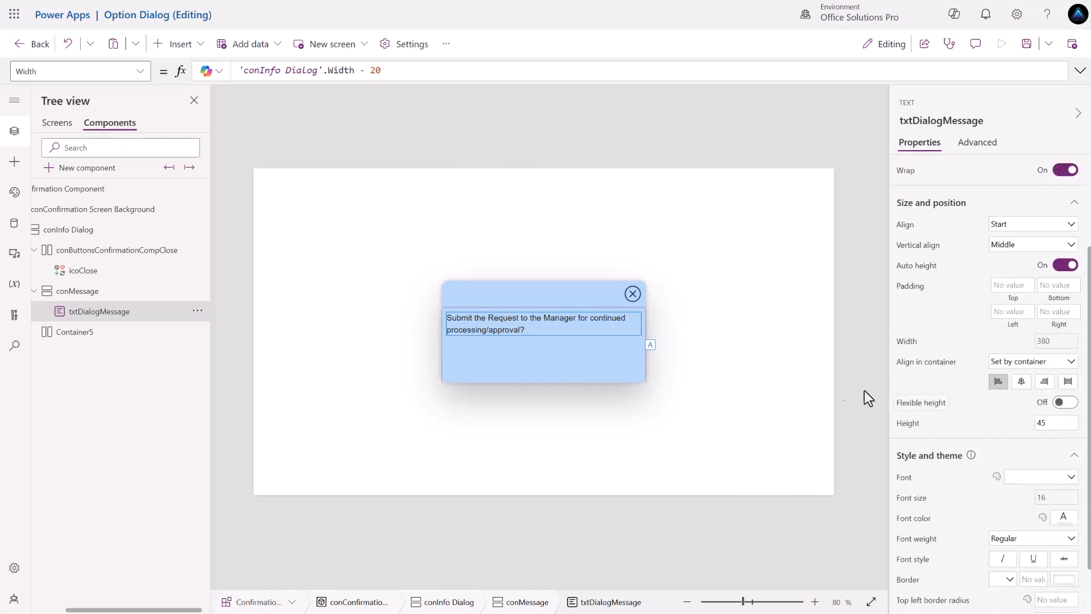
Set the Height formula of the conMessage container to txtDialogMessage.Height + 20.
{"action": "left_click", "coordinate": [595, 360]}
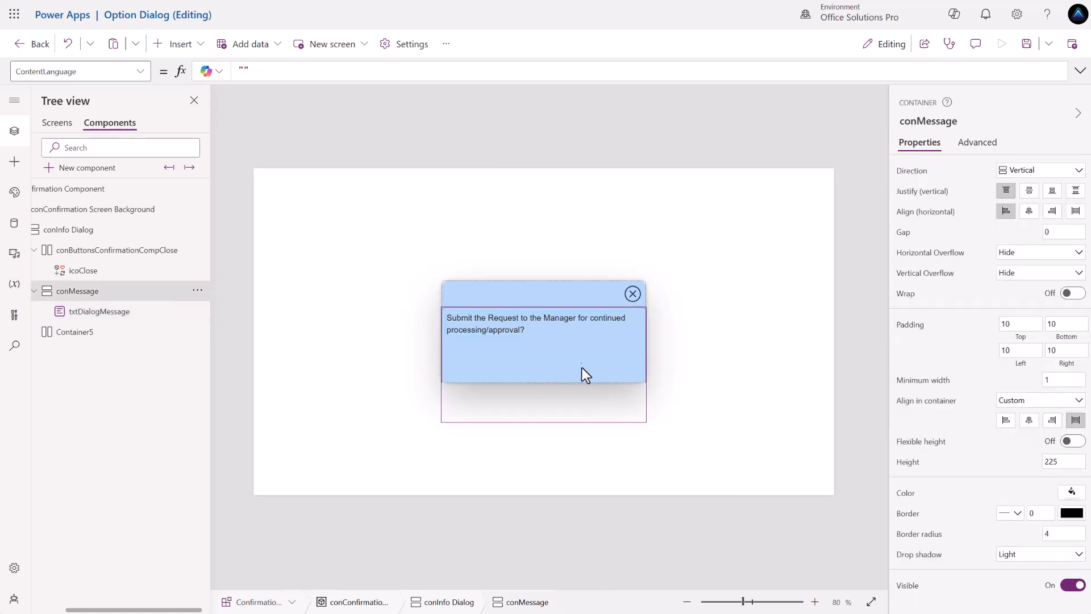
{"action": "left_click", "coordinate": [906, 463]}
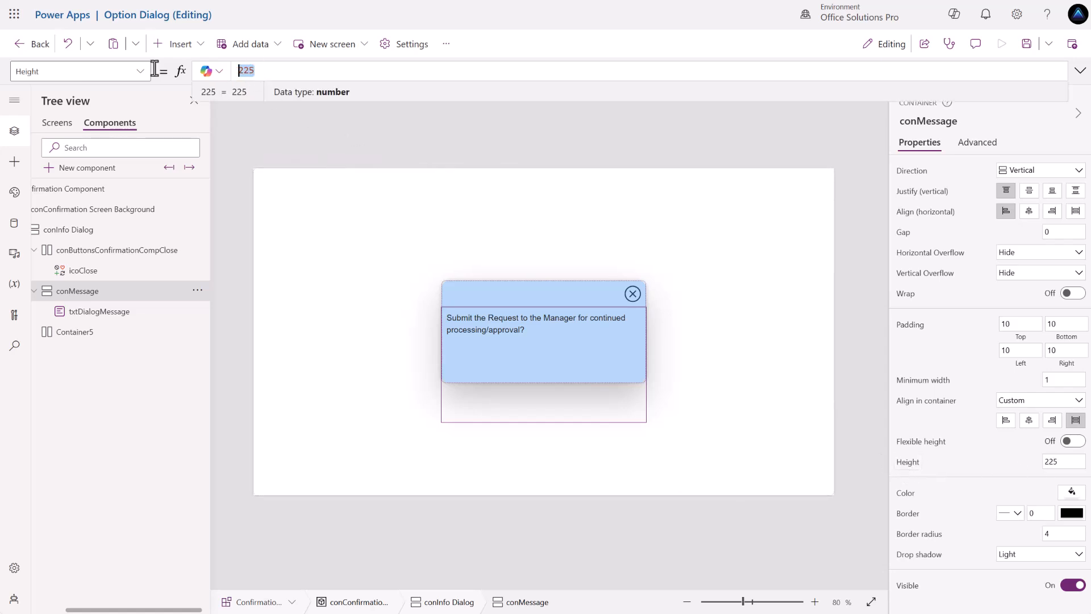
{"action": "type", "text": "txt"}
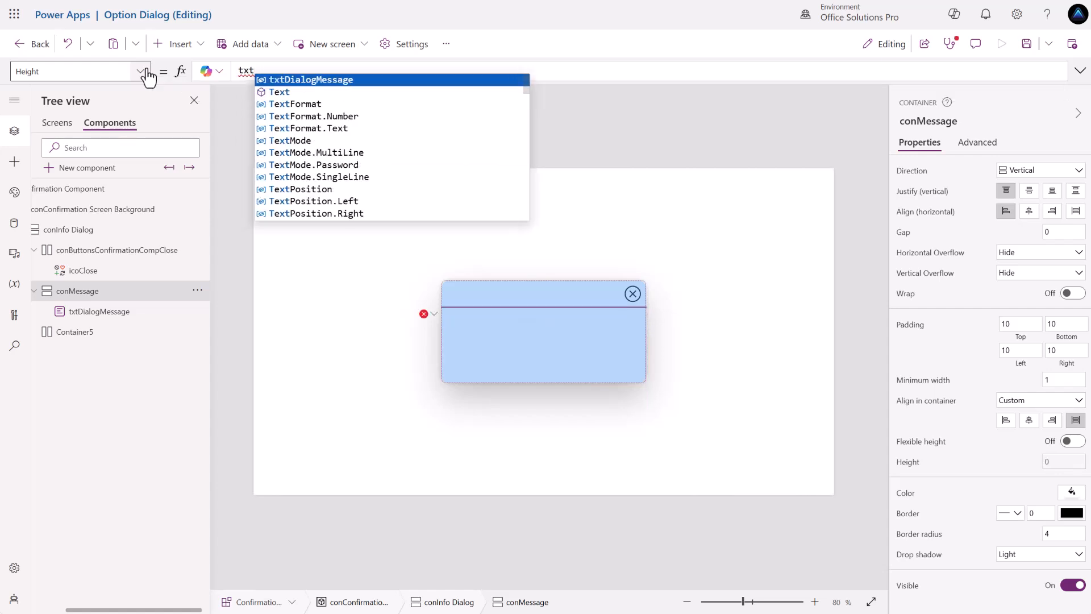
{"action": "key", "text": "Tab"}
{"action": "type", "text": "."}
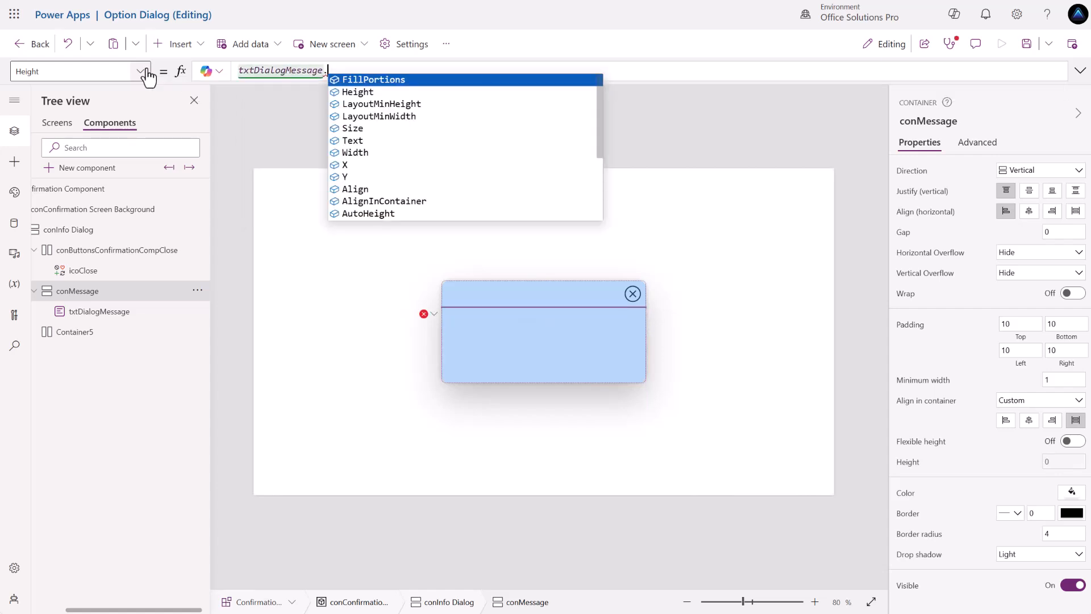
{"action": "type", "text": "Height "}
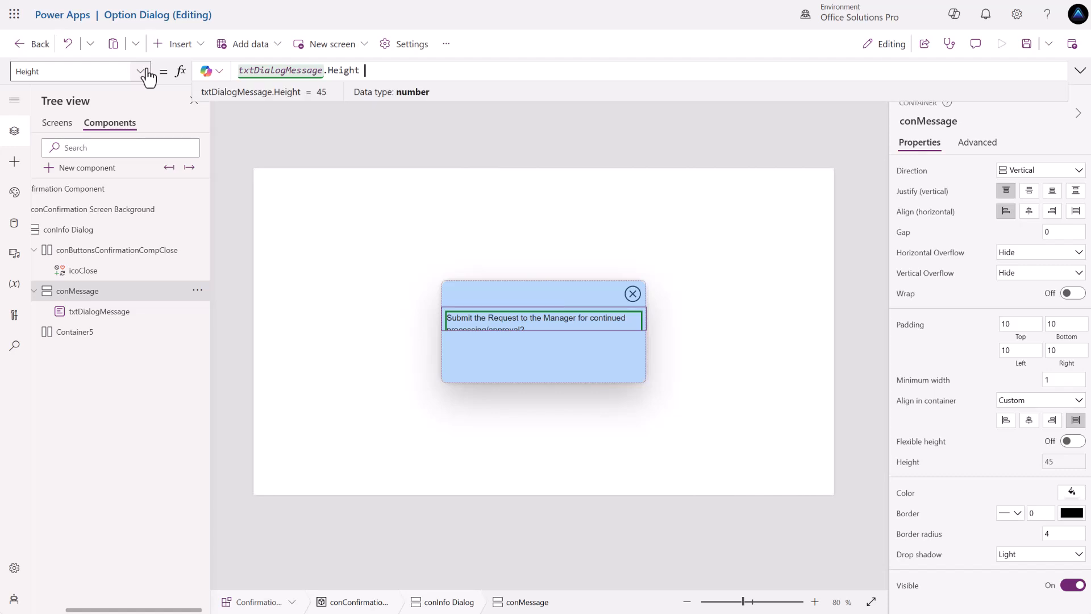
{"action": "type", "text": "+ 20"}
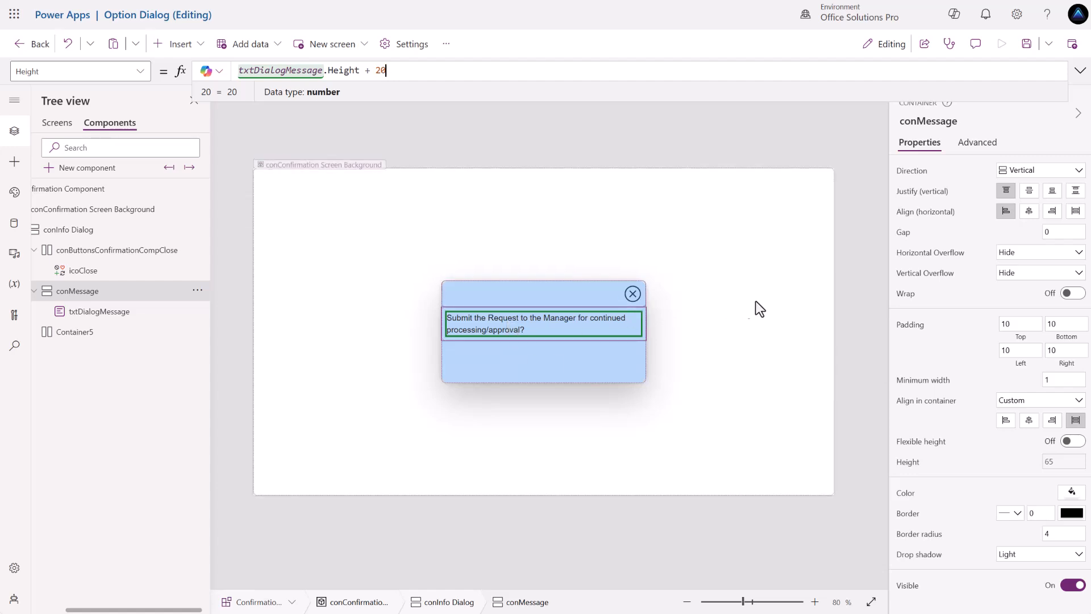
Test the message container's height by pasting a second copy of the text into the Dialog Message property, and undo it.
{"action": "left_click", "coordinate": [851, 321]}
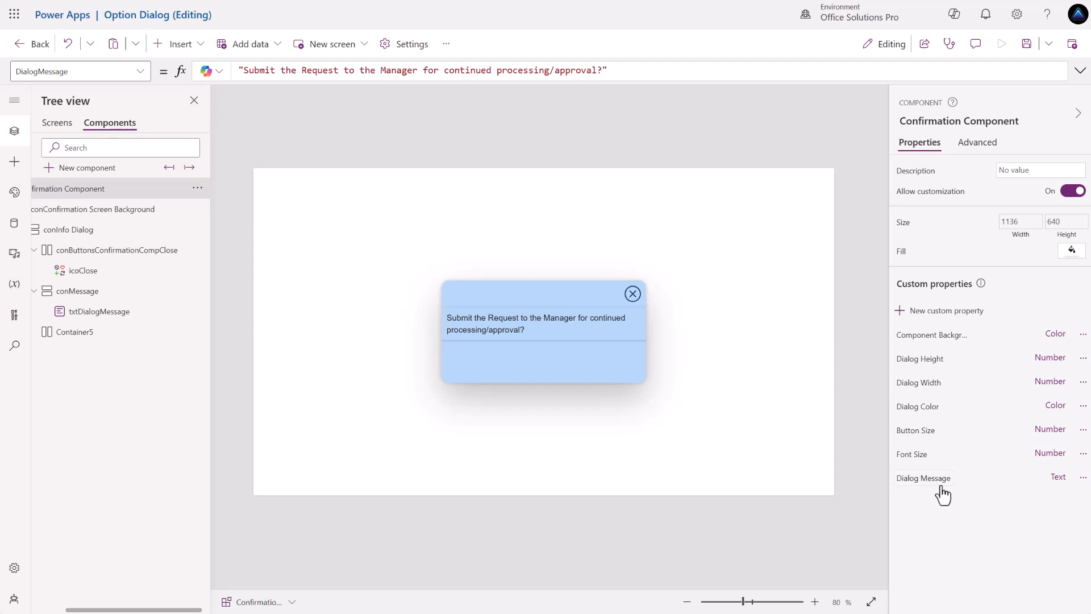
{"action": "left_click_drag", "start_coordinate": [601, 69], "coordinate": [239, 71]}
{"action": "key", "text": "ctrl+c"}
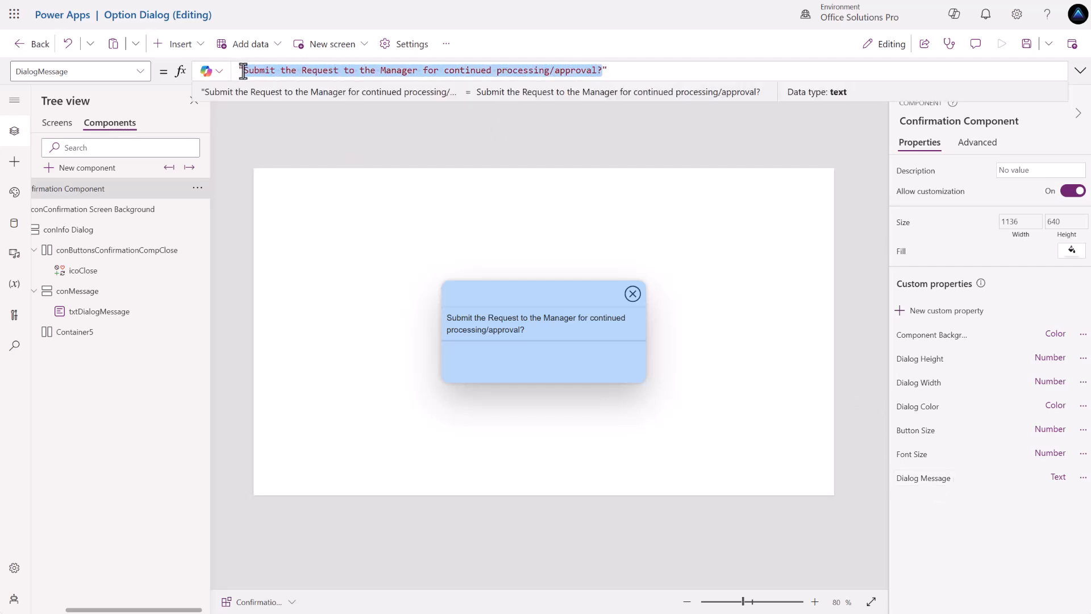
{"action": "left_click", "coordinate": [606, 73]}
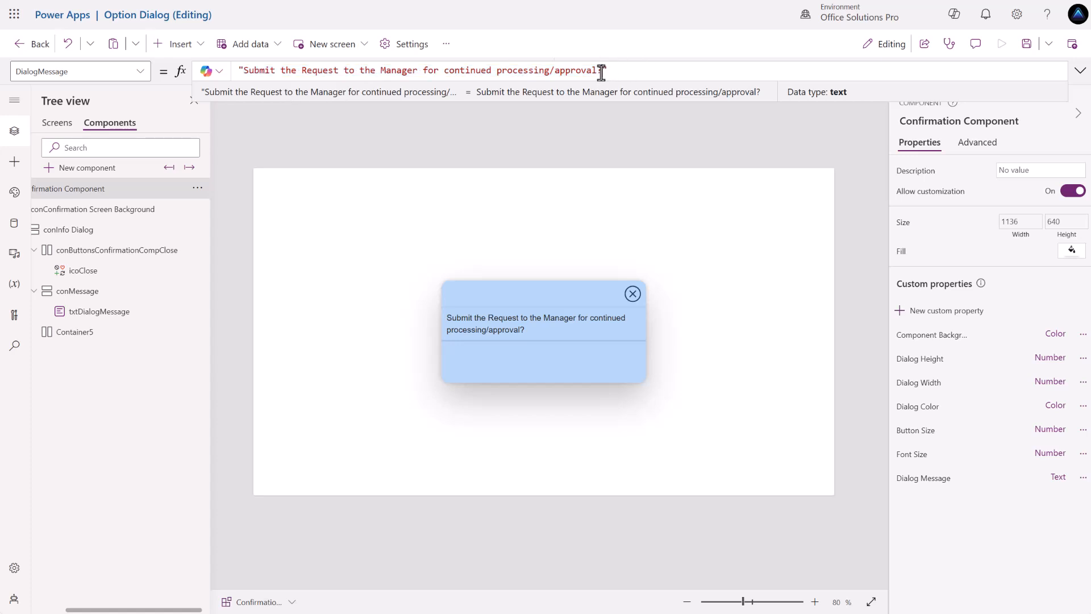
{"action": "key", "text": "ctrl+v"}
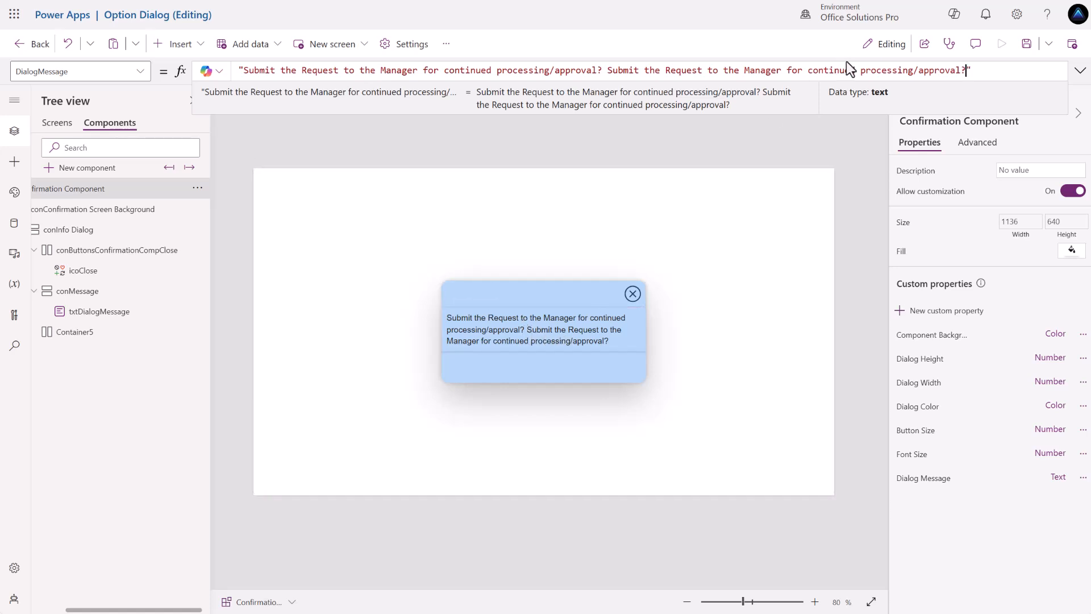
{"action": "key", "text": "ctrl+z"}
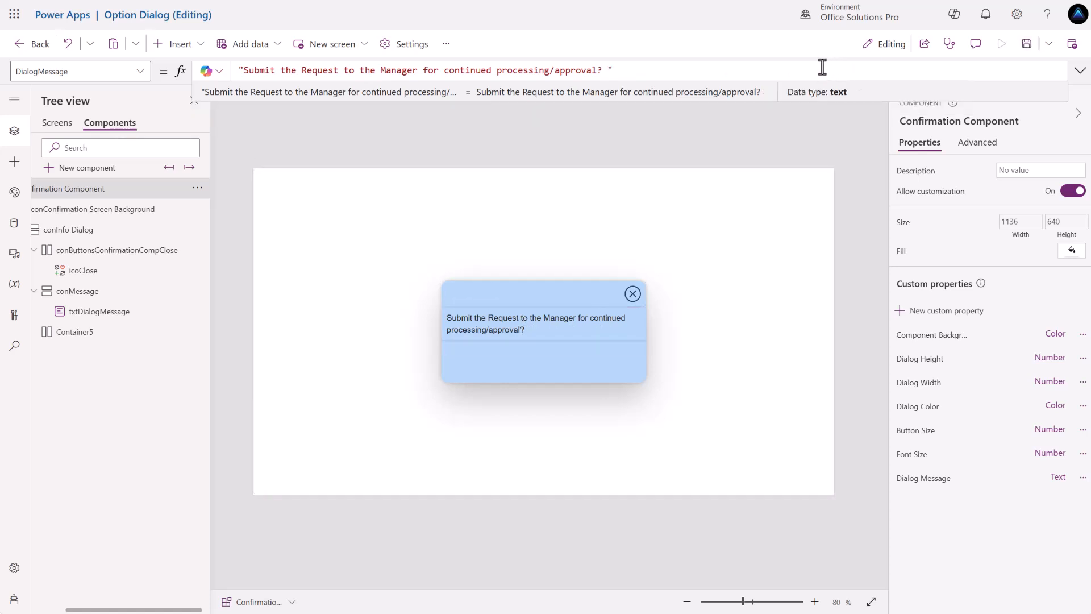
{"action": "key", "text": "BackSpace"}
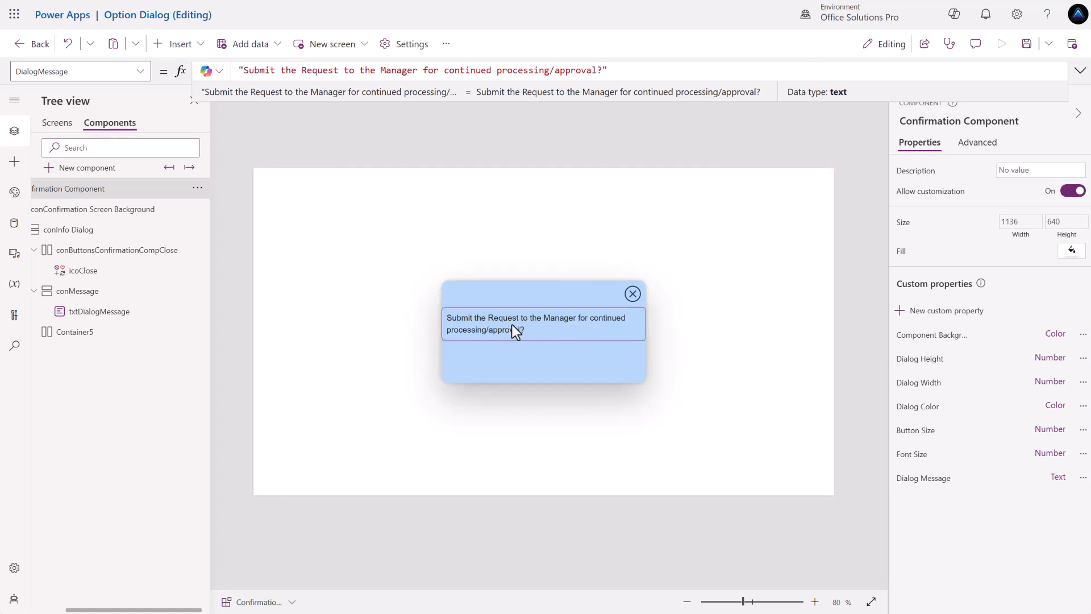
Center the contents of the conMessage container both vertically and horizontally.
{"action": "left_click", "coordinate": [537, 323]}
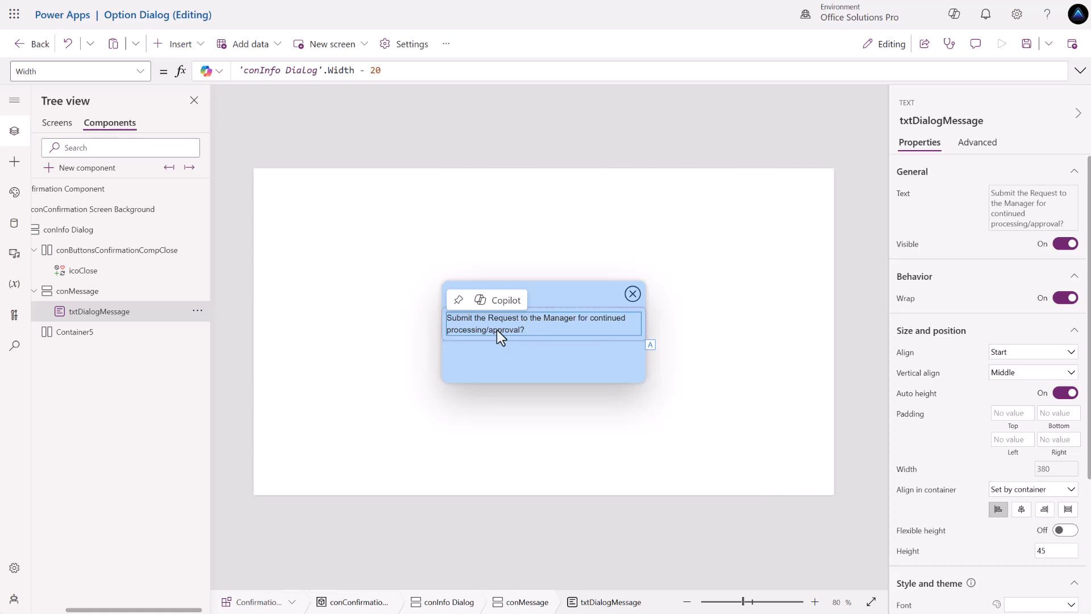
{"action": "left_click", "coordinate": [444, 335]}
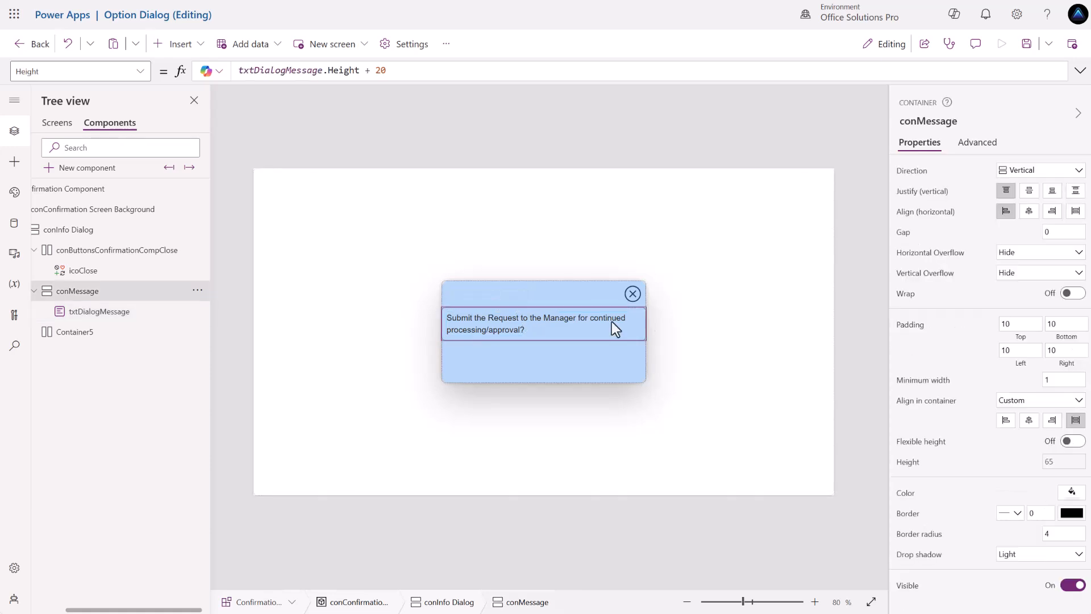
{"action": "left_click", "coordinate": [1029, 193]}
{"action": "left_click", "coordinate": [1029, 214]}
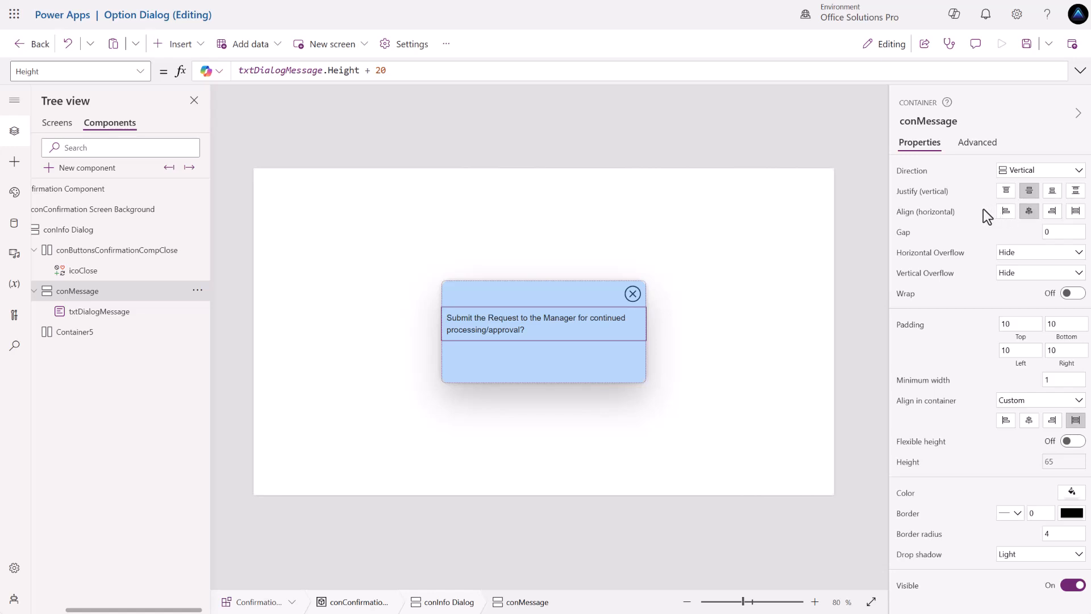
Set the vertical alignment of the txtDialogMessage text to Top.
{"action": "left_click", "coordinate": [530, 329]}
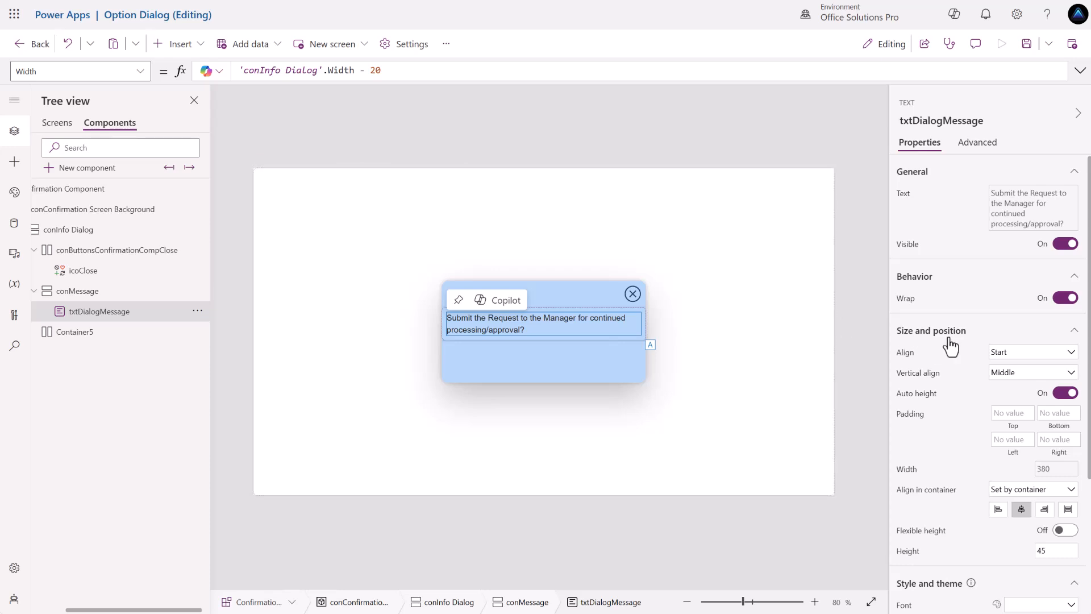
{"action": "left_click", "coordinate": [1002, 373]}
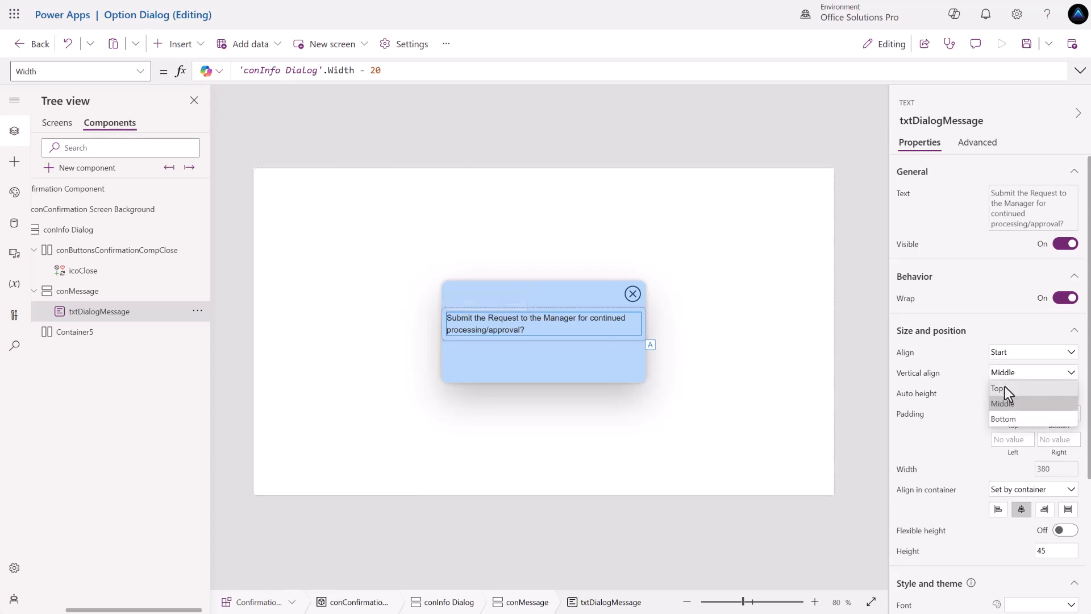
{"action": "left_click", "coordinate": [1003, 389]}
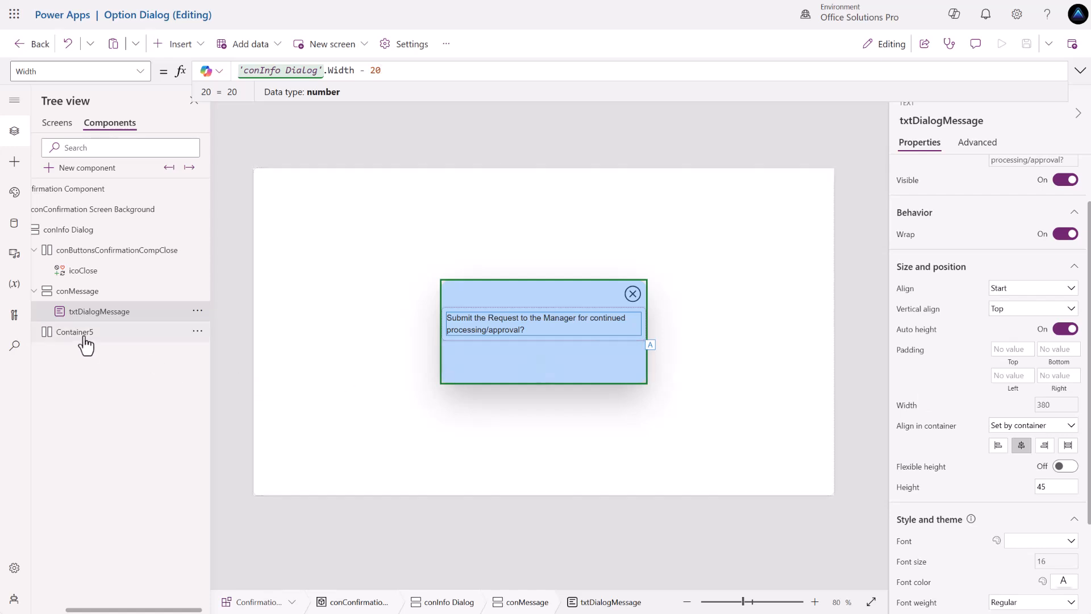
Rename Container5, the container below the message, as conButtonOptions.
{"action": "left_click", "coordinate": [85, 341]}
{"action": "double_click", "coordinate": [91, 341]}
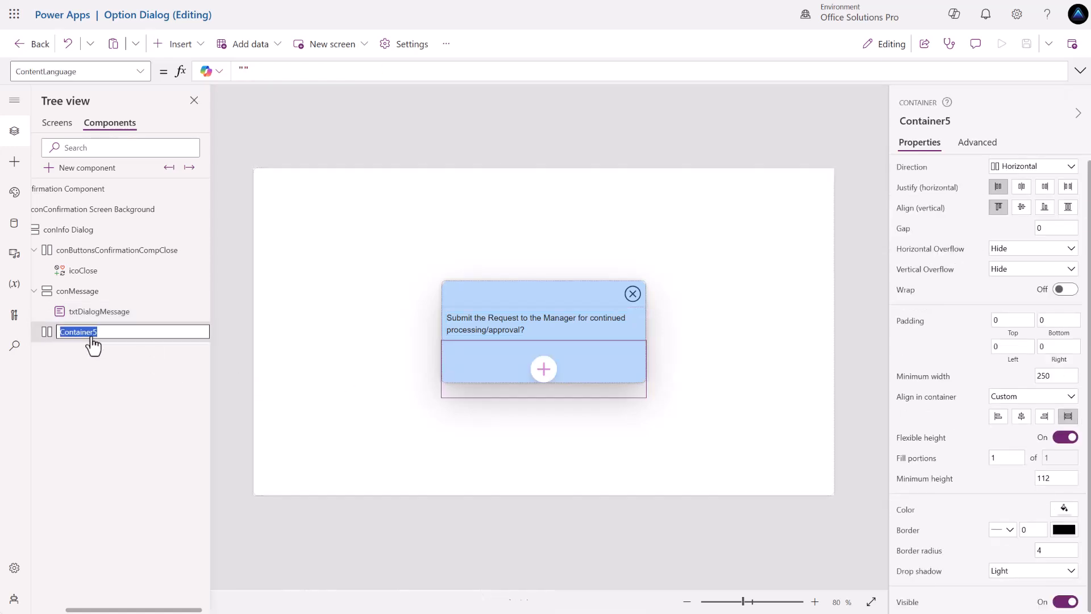
{"action": "type", "text": "conButtonOptions"}
{"action": "key", "text": "Return"}
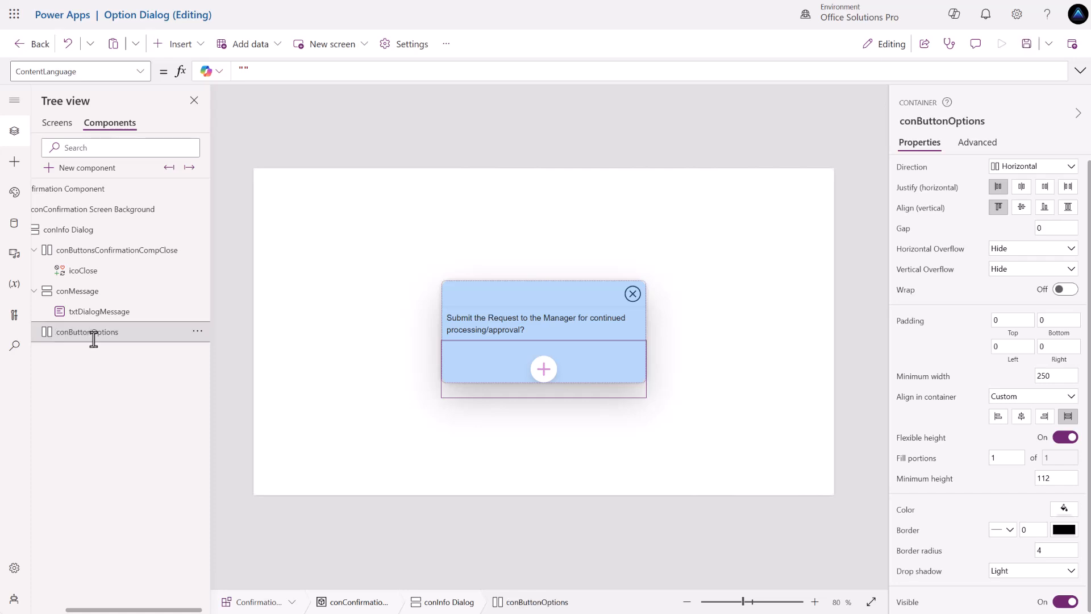
Insert two buttons into the conButtonOptions container.
{"action": "left_click", "coordinate": [202, 44]}
{"action": "left_click", "coordinate": [192, 146]}
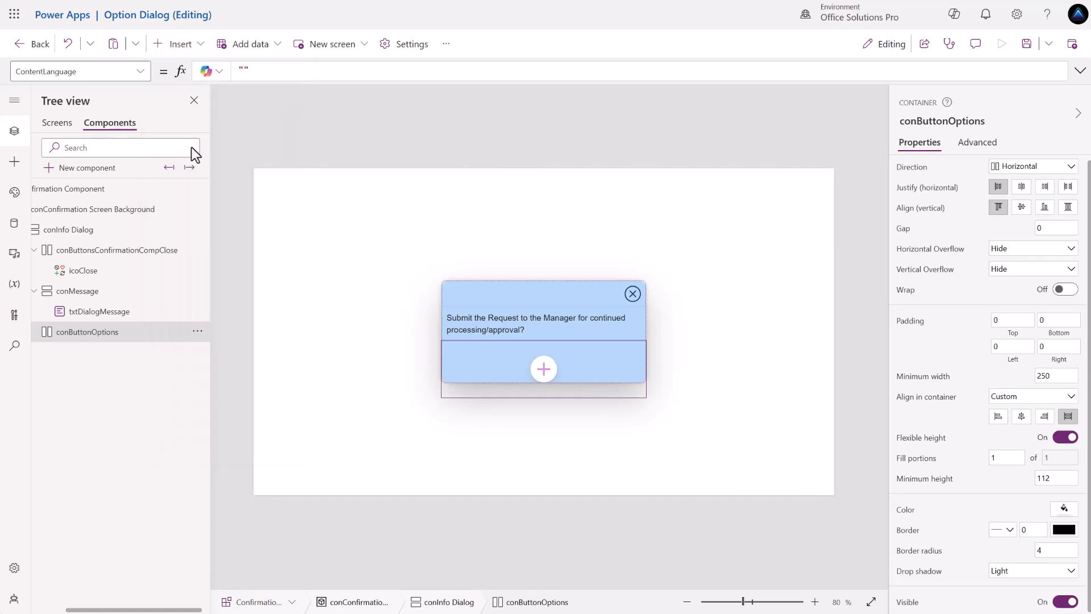
{"action": "left_click", "coordinate": [181, 44]}
{"action": "left_click", "coordinate": [181, 144]}
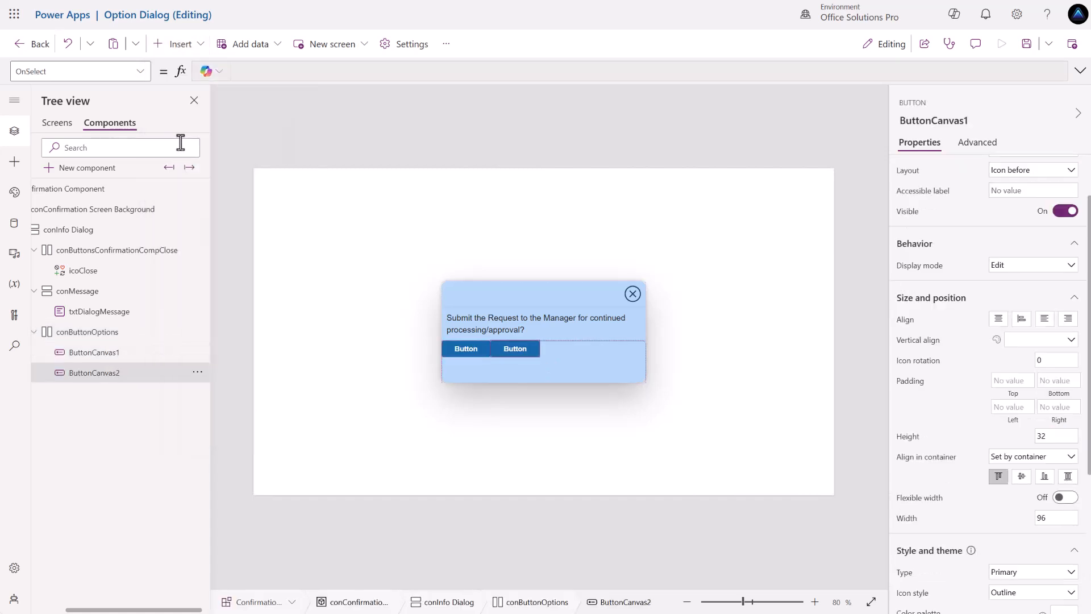
Center the contents of conButtonOptions horizontally and vertically, with a gap of 10 between the buttons.
{"action": "left_click", "coordinate": [567, 364]}
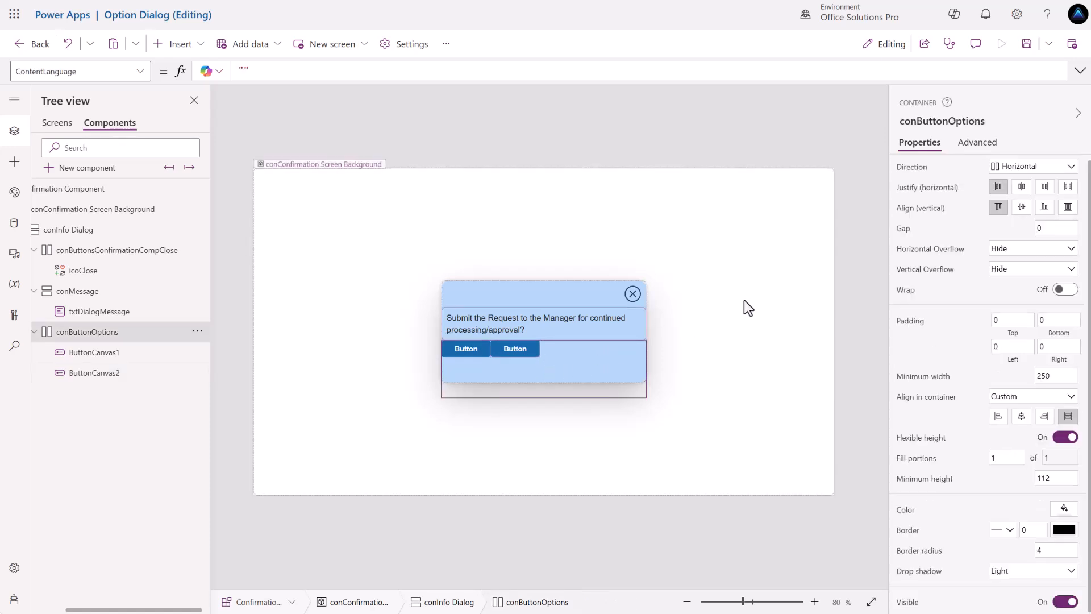
{"action": "left_click", "coordinate": [1019, 187]}
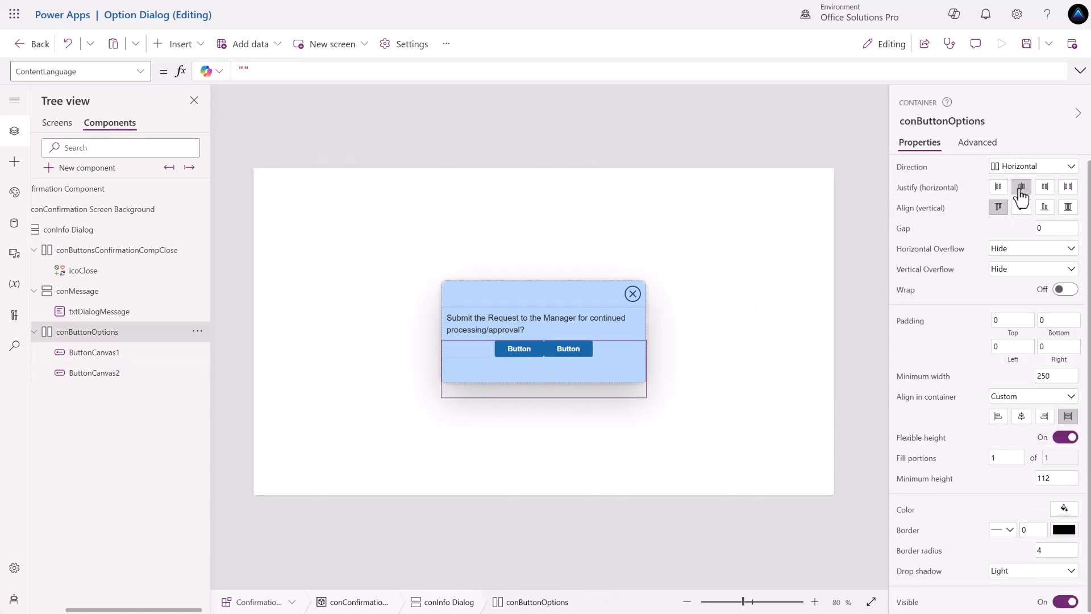
{"action": "left_click", "coordinate": [1043, 227]}
{"action": "left_click", "coordinate": [1014, 231]}
{"action": "left_click", "coordinate": [1022, 208]}
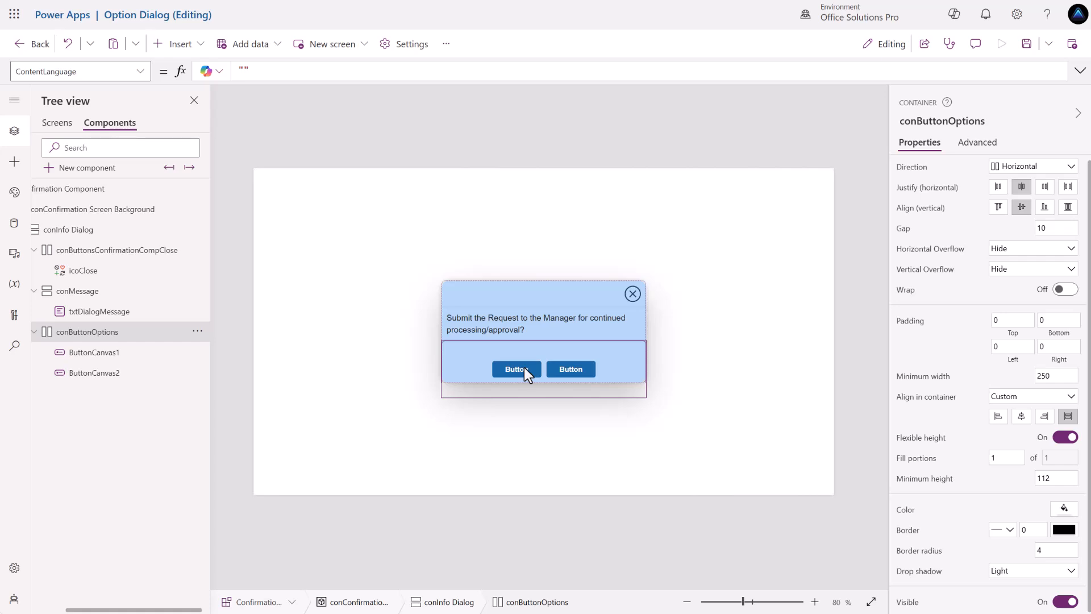
Rename ButtonCanvas1 as btnLeft and ButtonCanvas2 as btnRight.
{"action": "left_click", "coordinate": [105, 359]}
{"action": "double_click", "coordinate": [105, 358]}
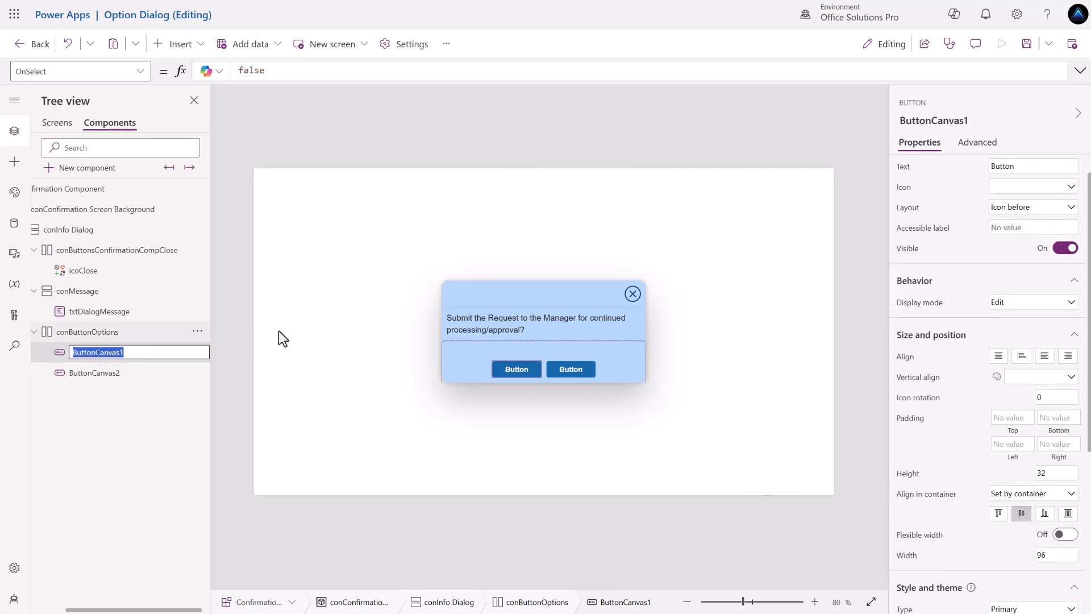
{"action": "type", "text": "btnLeft"}
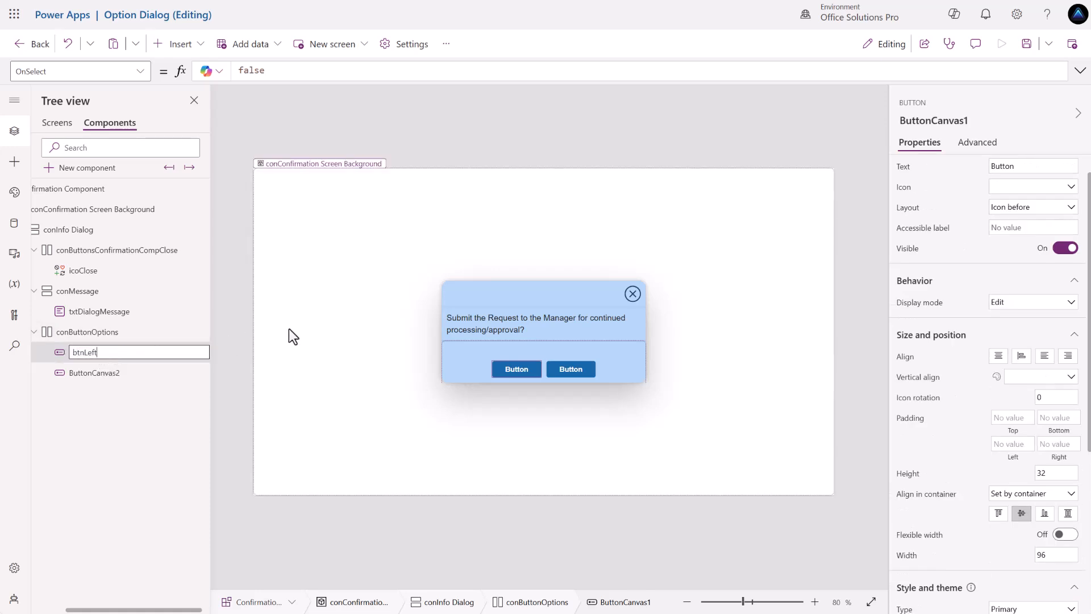
{"action": "key", "text": "Return"}
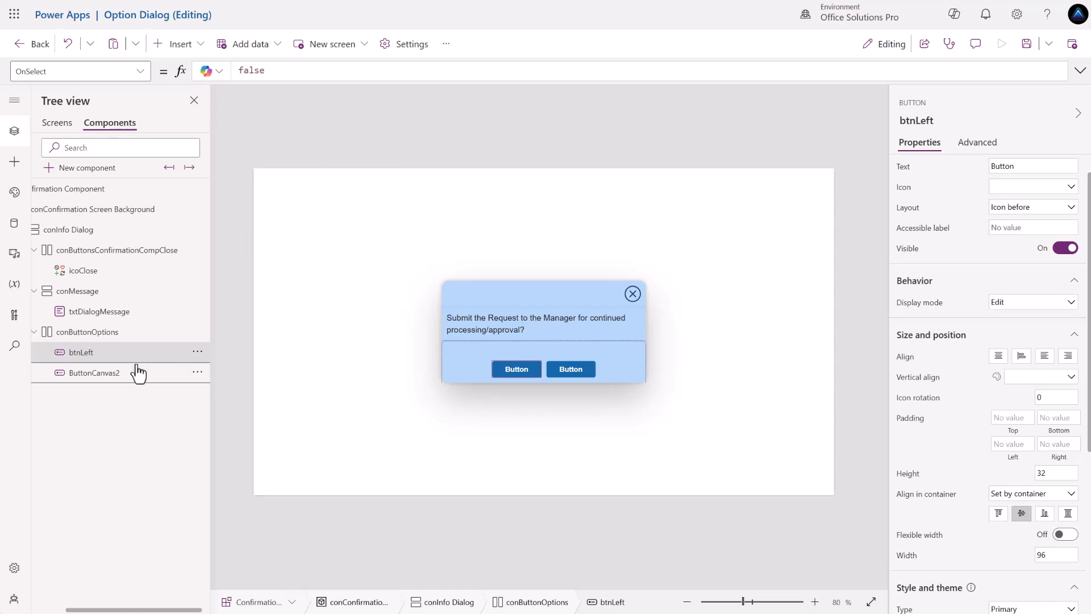
{"action": "double_click", "coordinate": [183, 372]}
{"action": "type", "text": "btnRight"}
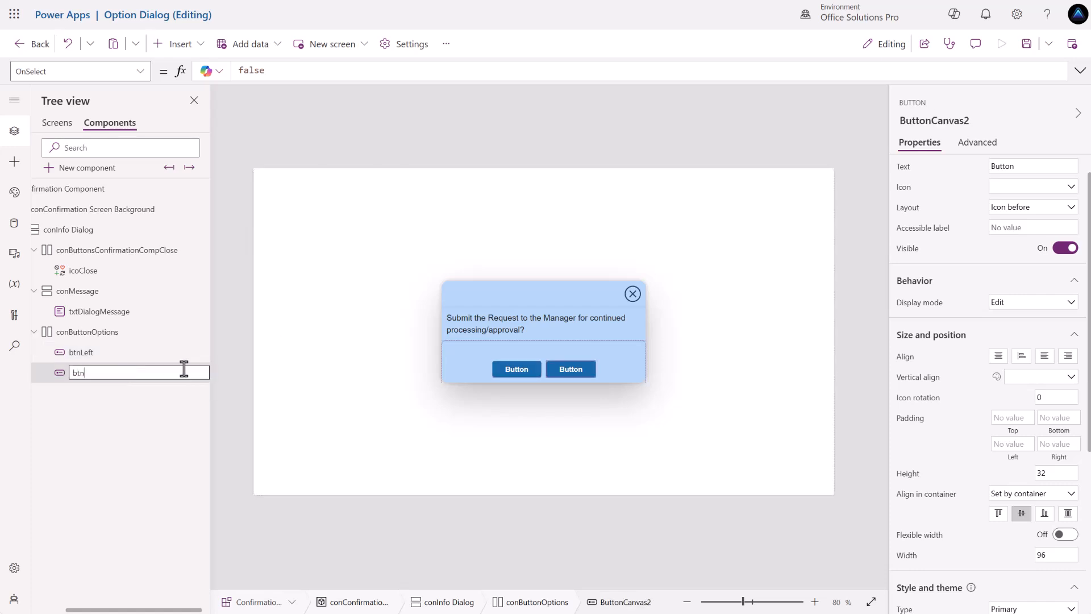
{"action": "left_click", "coordinate": [243, 356]}
{"action": "left_click", "coordinate": [518, 369]}
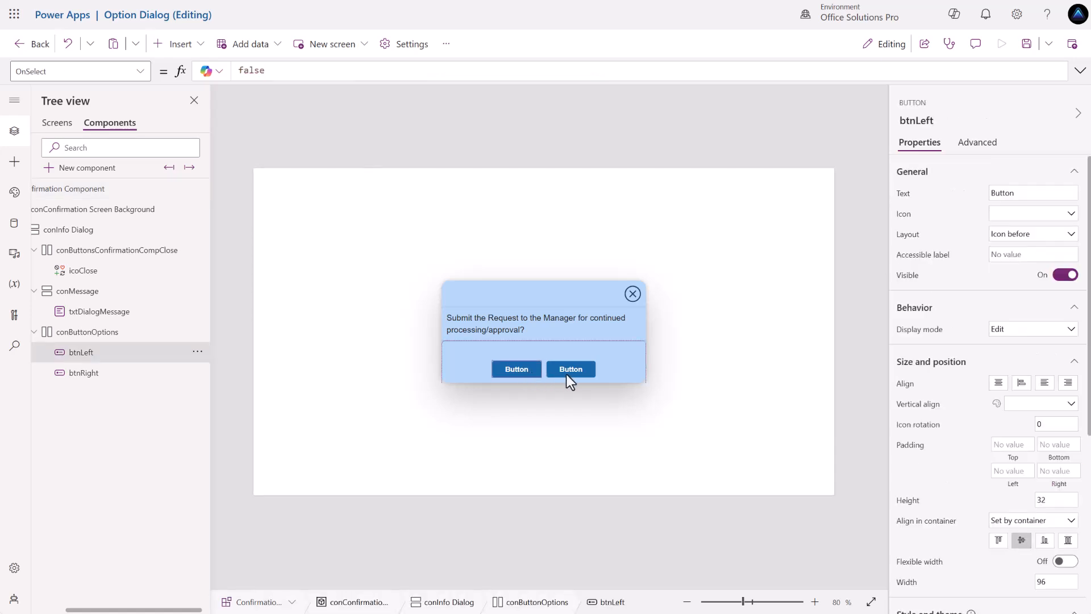
{"action": "left_click", "coordinate": [571, 377]}
{"action": "left_click", "coordinate": [521, 375]}
{"action": "left_click", "coordinate": [558, 373]}
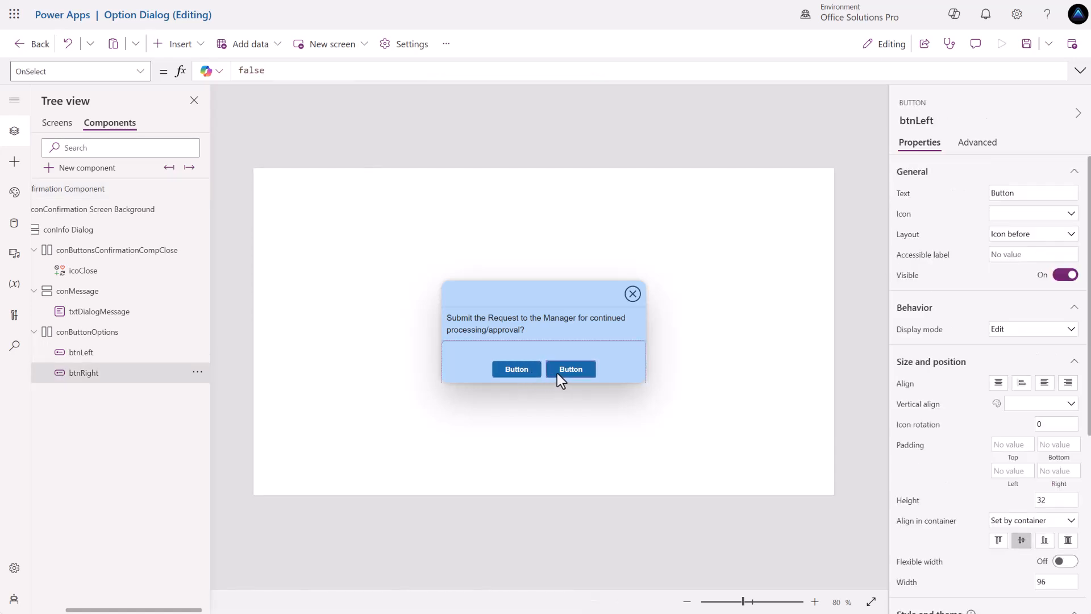
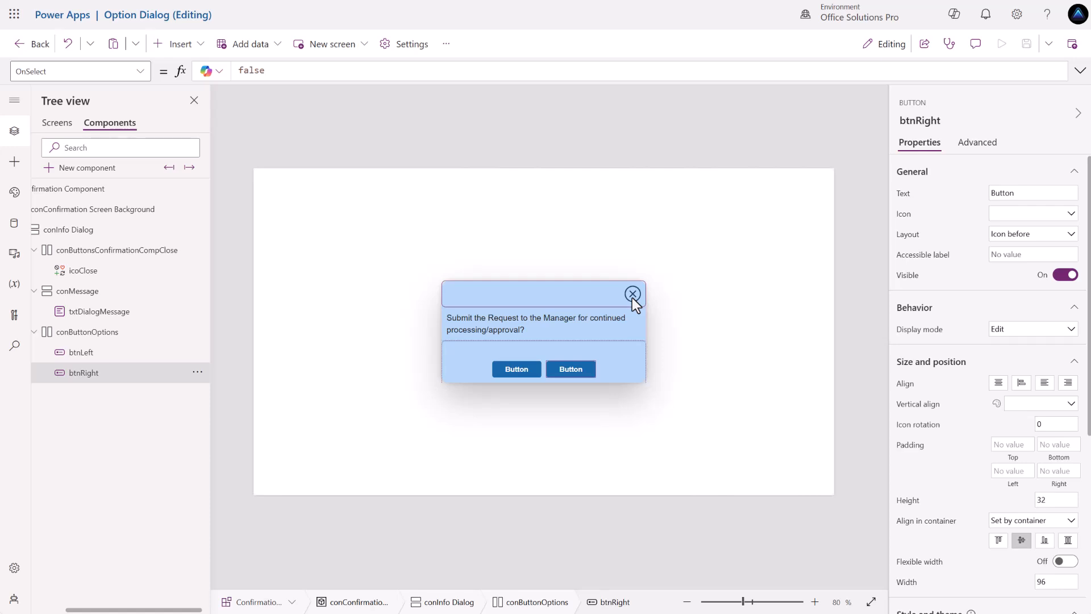
Change the icoClose icon in the dialog's header to the plain Cancel icon.
{"action": "left_click", "coordinate": [632, 295]}
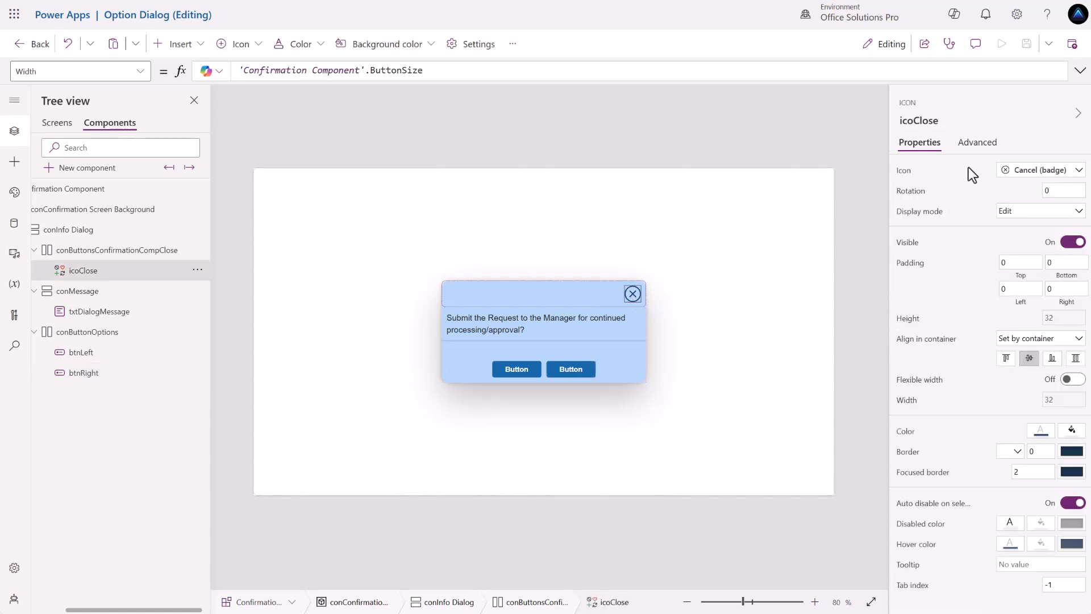
{"action": "left_click", "coordinate": [1039, 172]}
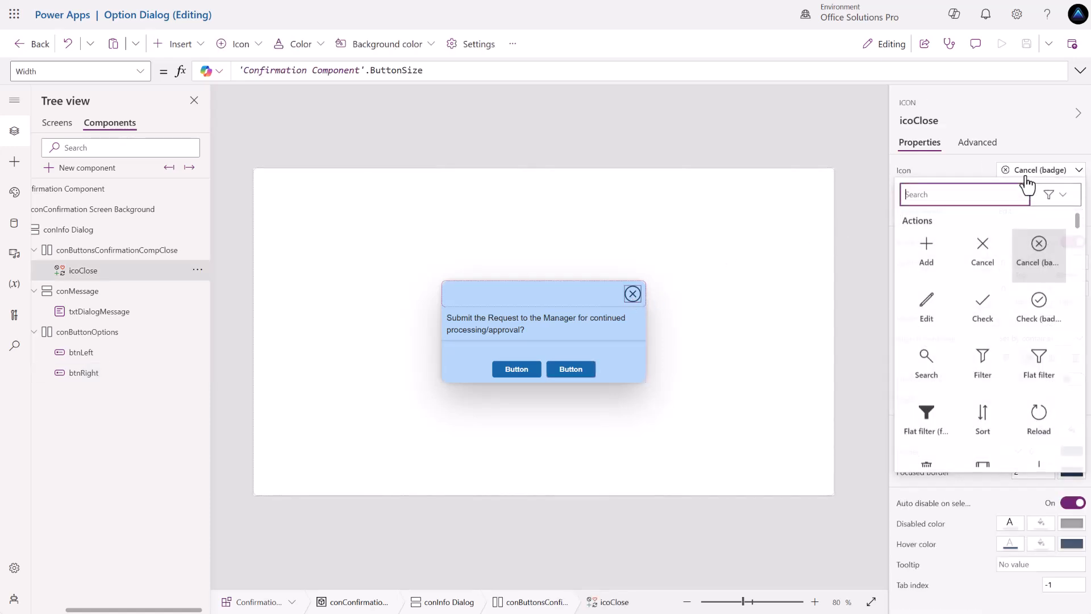
{"action": "left_click", "coordinate": [981, 253]}
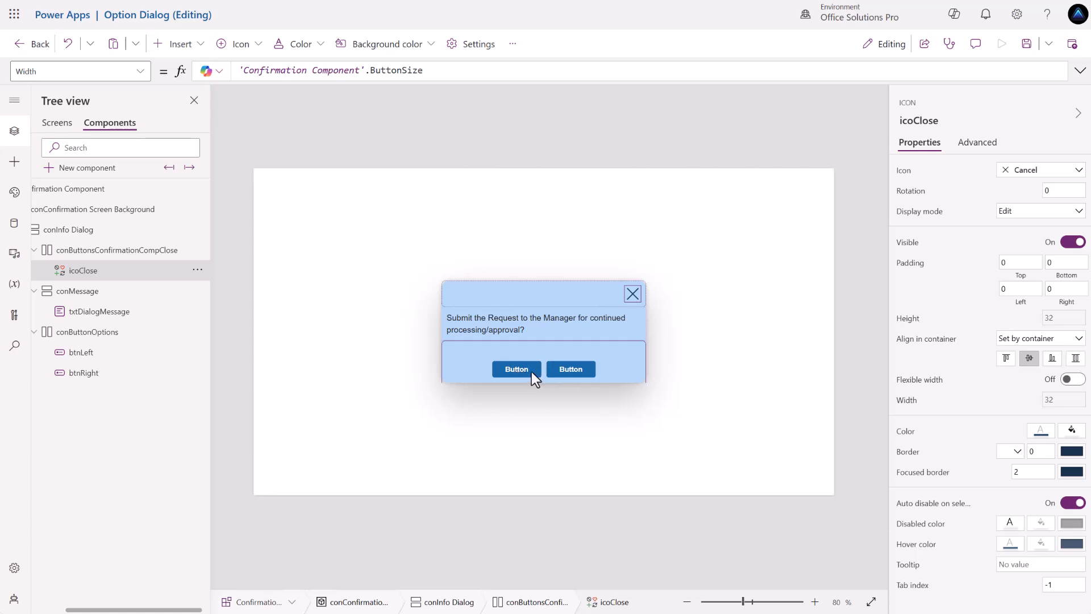
Create a custom text input property named Left Button Text on the Confirmation Component.
{"action": "left_click", "coordinate": [615, 369]}
{"action": "left_click", "coordinate": [850, 344]}
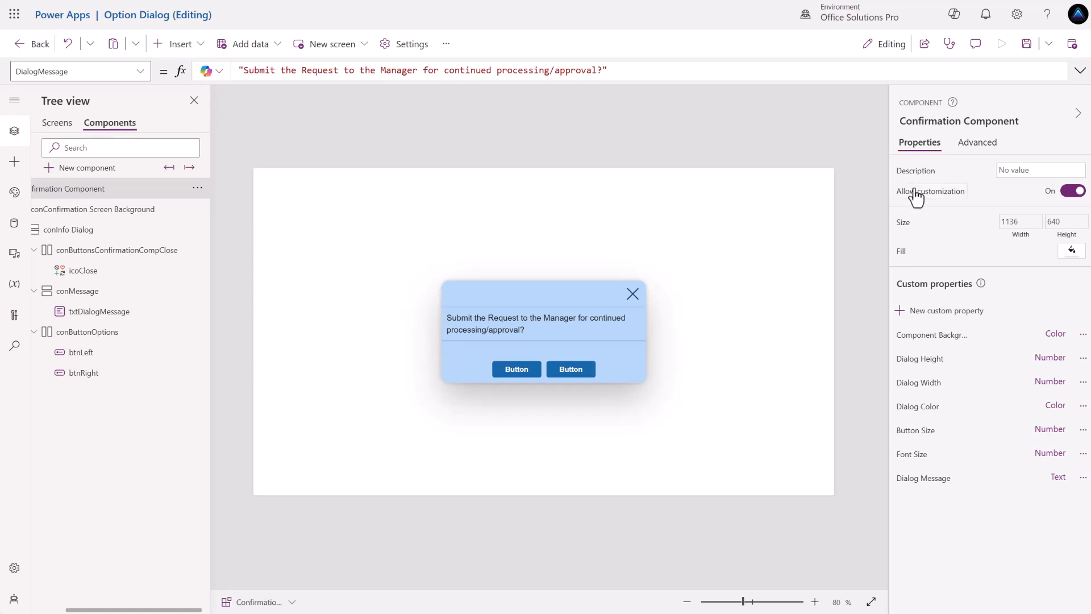
{"action": "left_click", "coordinate": [928, 313]}
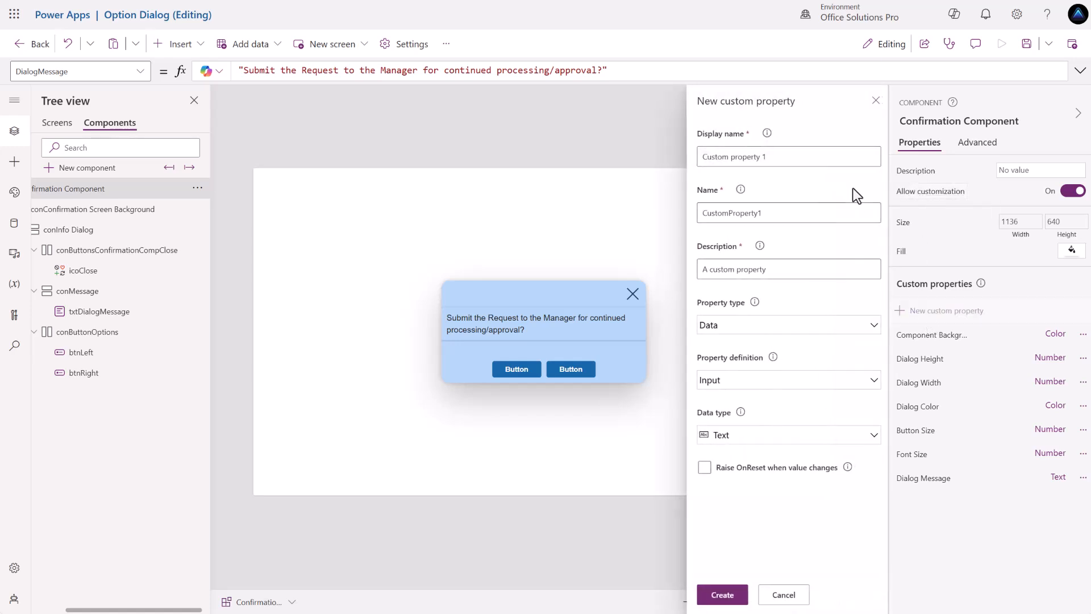
{"action": "left_click_drag", "start_coordinate": [784, 155], "coordinate": [649, 145]}
{"action": "type", "text": "Lef"}
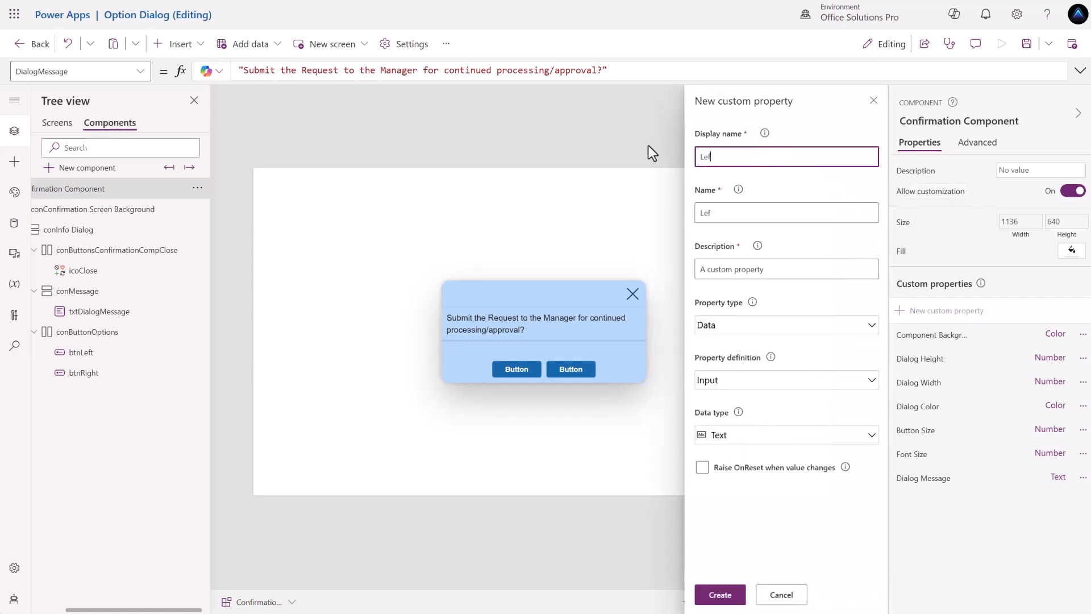
{"action": "type", "text": "t Button Text"}
{"action": "left_click", "coordinate": [739, 594]}
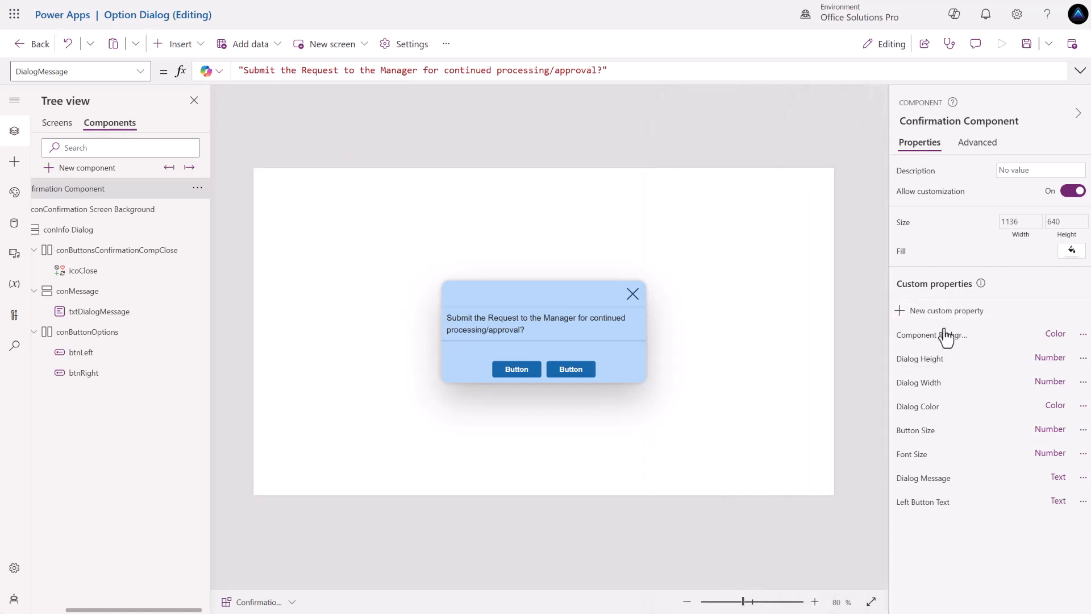
Create a second custom text input property named Right Button Text on the Confirmation Component.
{"action": "left_click", "coordinate": [928, 315]}
{"action": "left_click", "coordinate": [791, 156]}
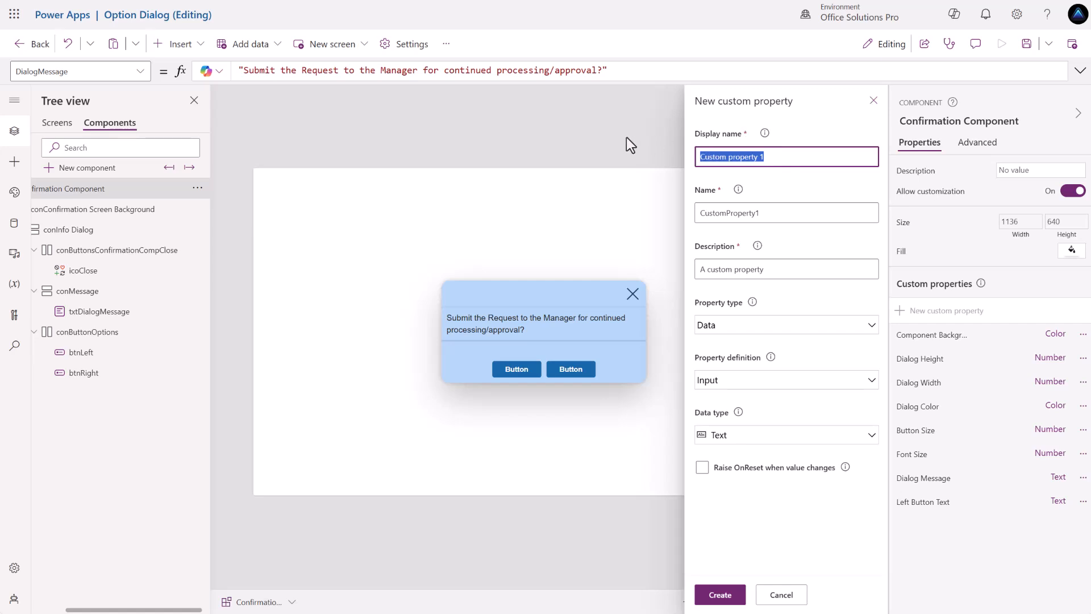
{"action": "type", "text": "Right Button Text"}
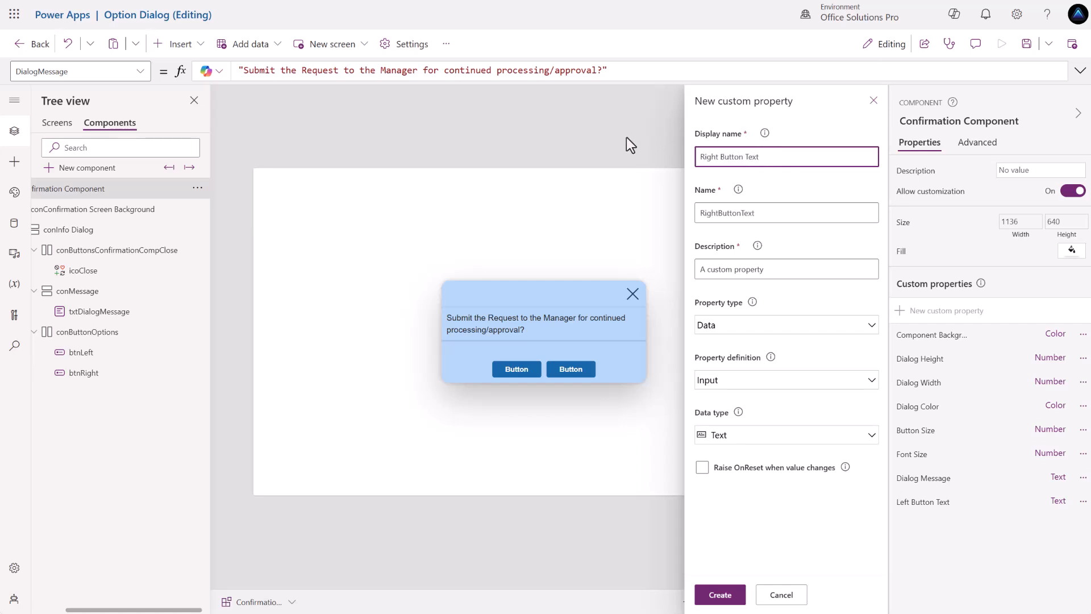
{"action": "left_click", "coordinate": [715, 593]}
Set the default value of Left Button Text to "Submit" and of Right Button Text to "Cancel".
{"action": "left_click", "coordinate": [905, 502]}
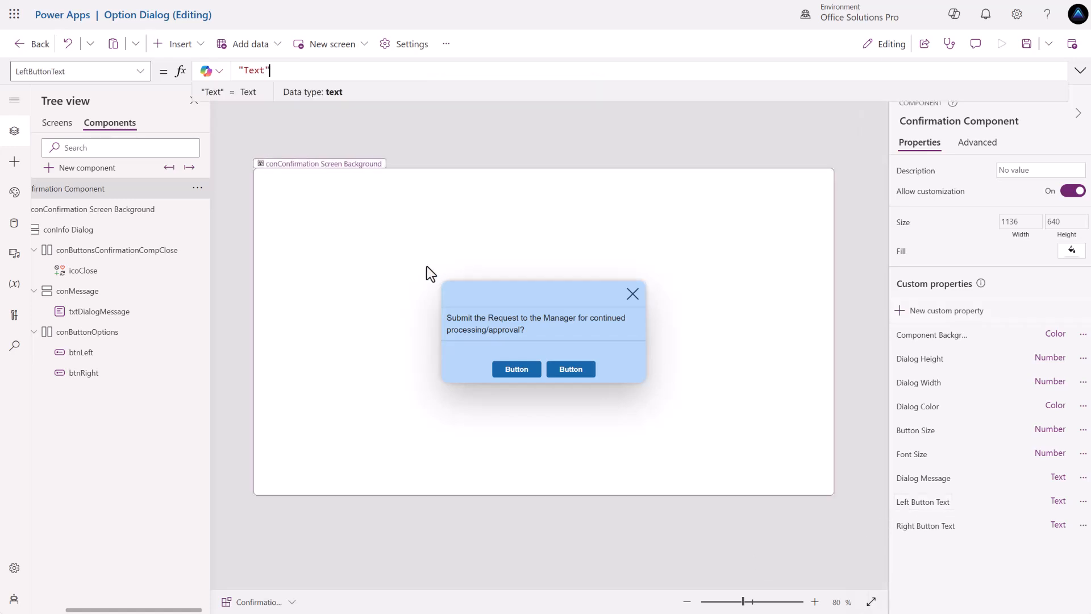
{"action": "left_click_drag", "start_coordinate": [264, 71], "coordinate": [248, 70]}
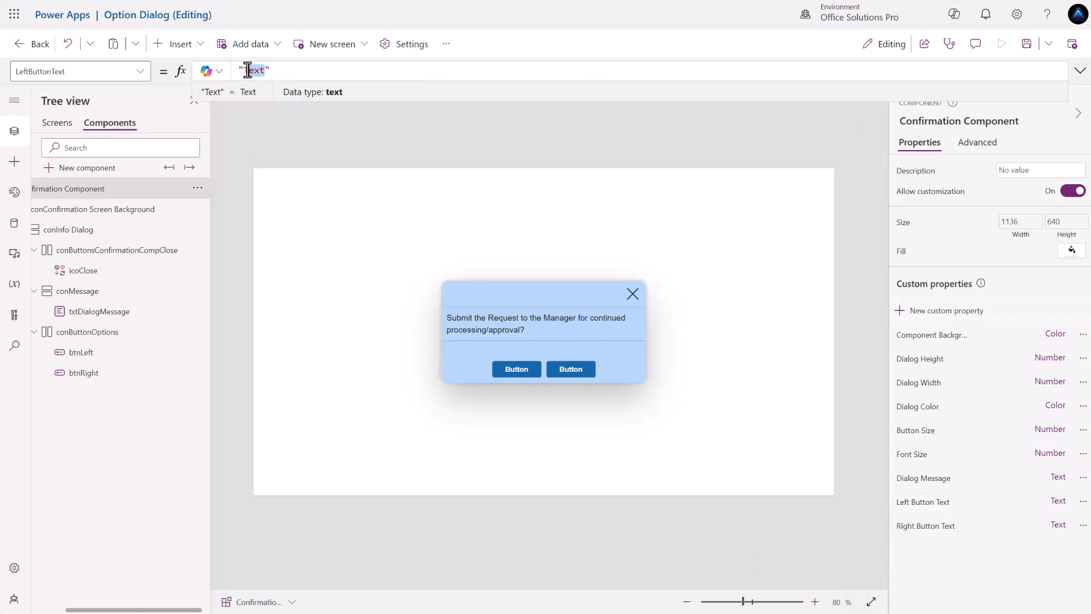
{"action": "type", "text": "Submit"}
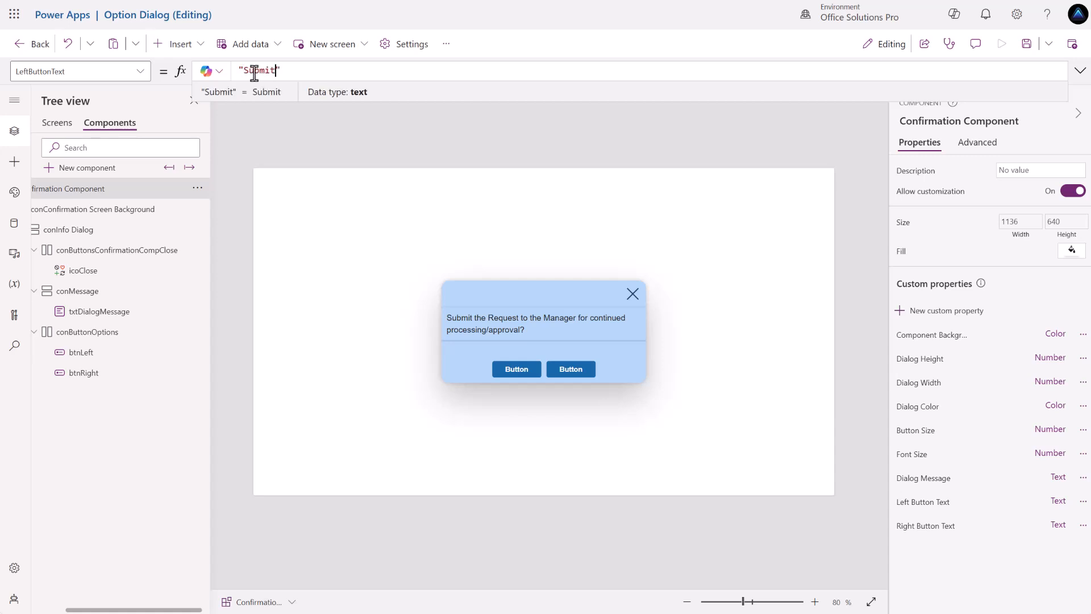
{"action": "left_click", "coordinate": [944, 528]}
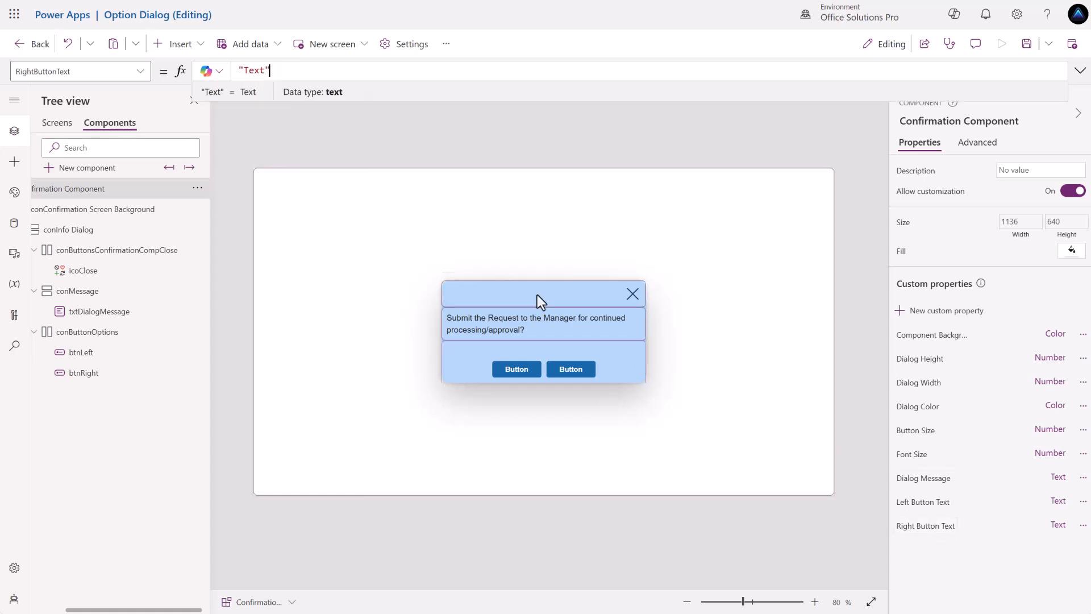
{"action": "left_click_drag", "start_coordinate": [262, 70], "coordinate": [248, 72]}
{"action": "type", "text": "Cancel"}
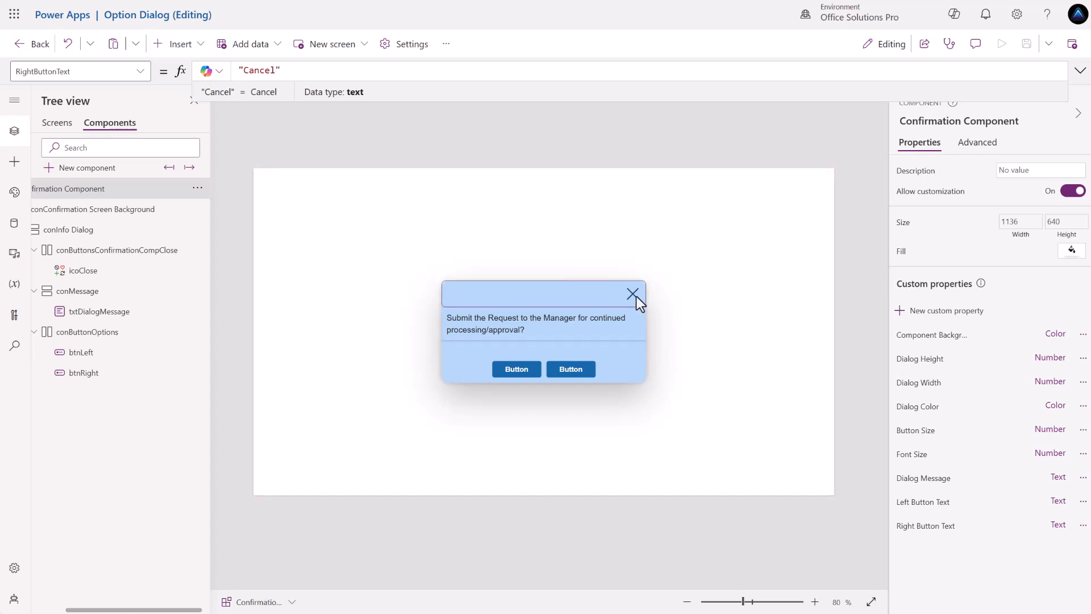
Set the Text formula of btnLeft to 'Confirmation Component'.LeftButtonText.
{"action": "left_click", "coordinate": [909, 501]}
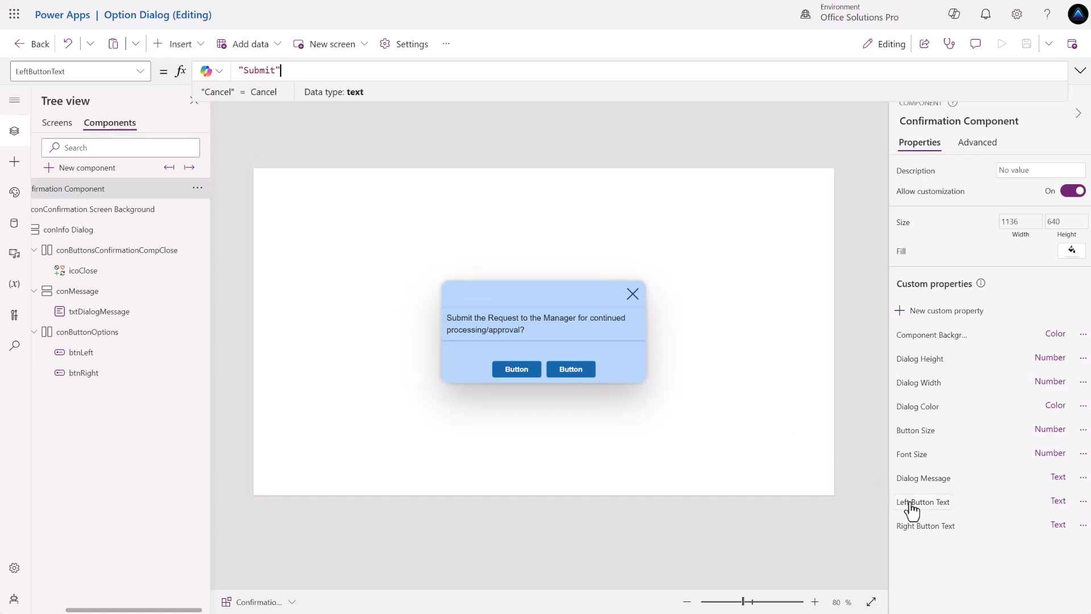
{"action": "left_click", "coordinate": [521, 367]}
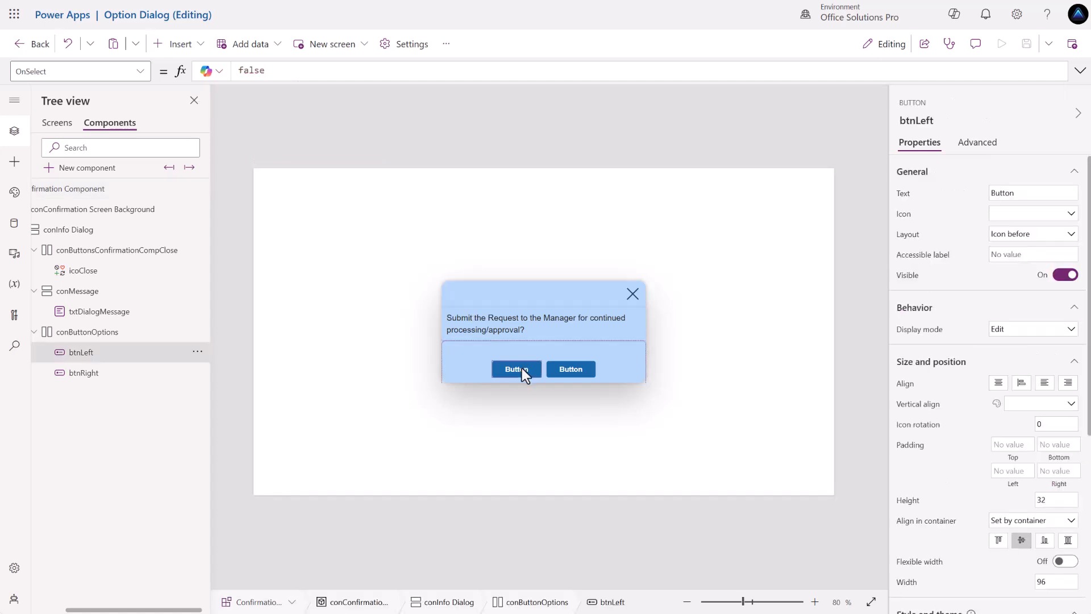
{"action": "left_click", "coordinate": [909, 192]}
{"action": "left_click_drag", "start_coordinate": [284, 70], "coordinate": [195, 70]}
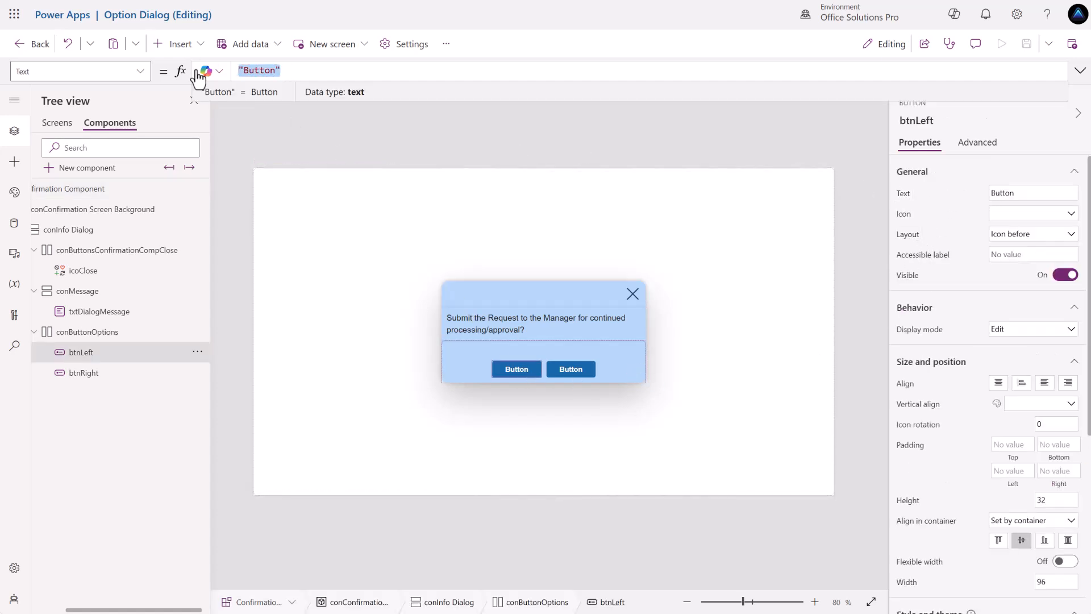
{"action": "type", "text": "conf"}
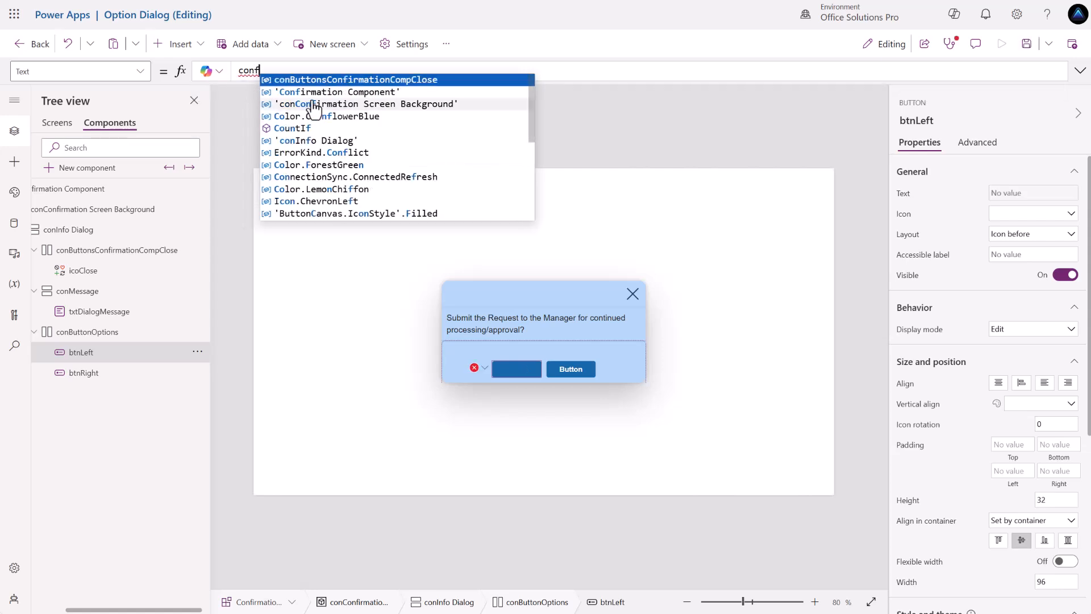
{"action": "left_click", "coordinate": [316, 93]}
{"action": "type", "text": "."}
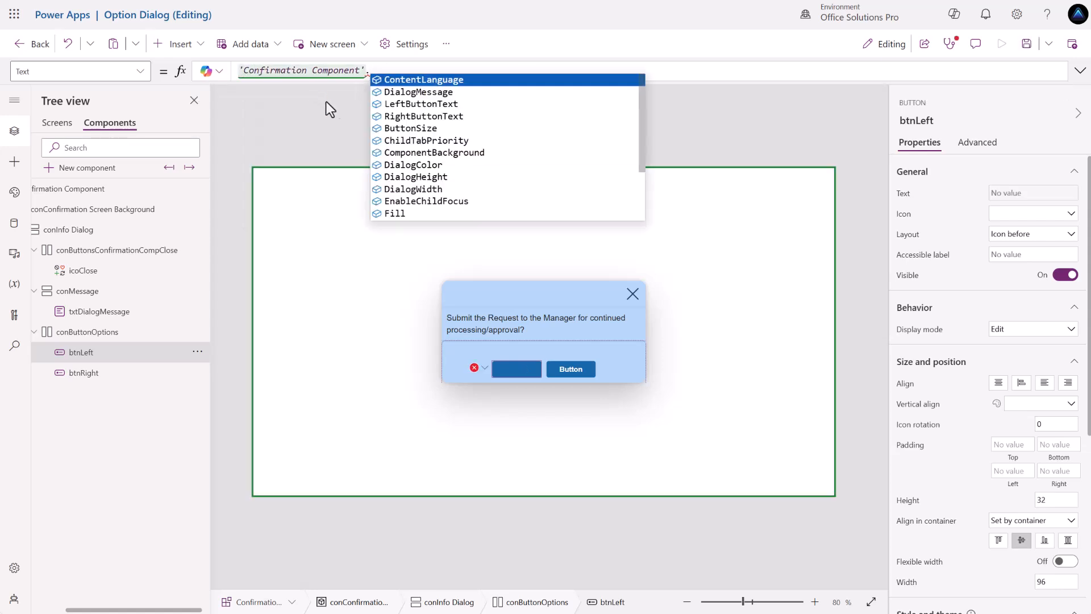
{"action": "left_click", "coordinate": [401, 103]}
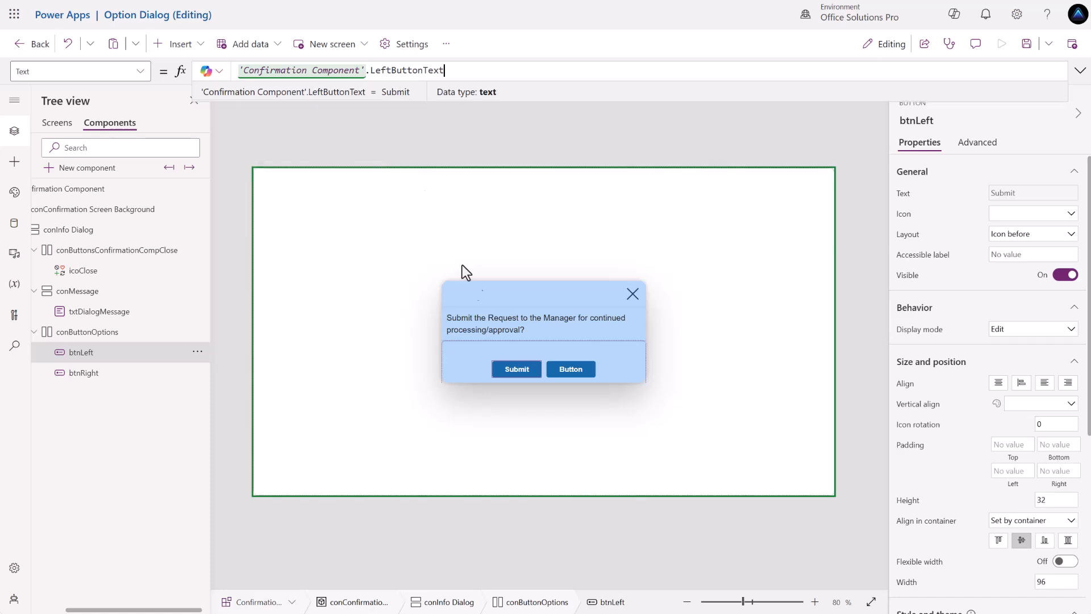
Set the Text formula of btnRight to 'Confirmation Component'.RightButtonText.
{"action": "left_click", "coordinate": [573, 368]}
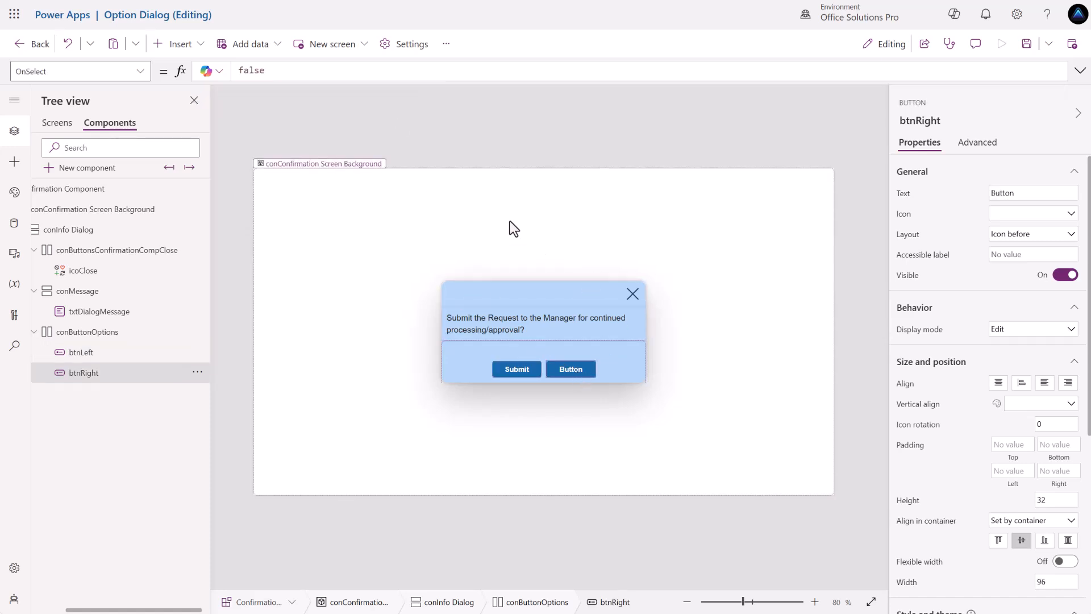
{"action": "left_click", "coordinate": [902, 194]}
{"action": "left_click_drag", "start_coordinate": [293, 70], "coordinate": [183, 67]}
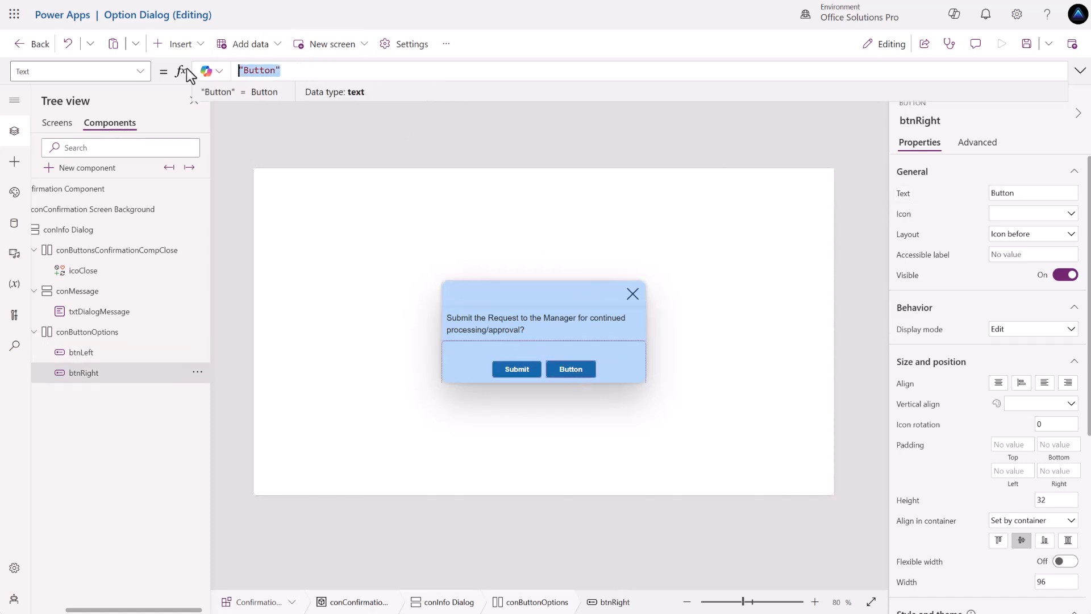
{"action": "type", "text": "confi"}
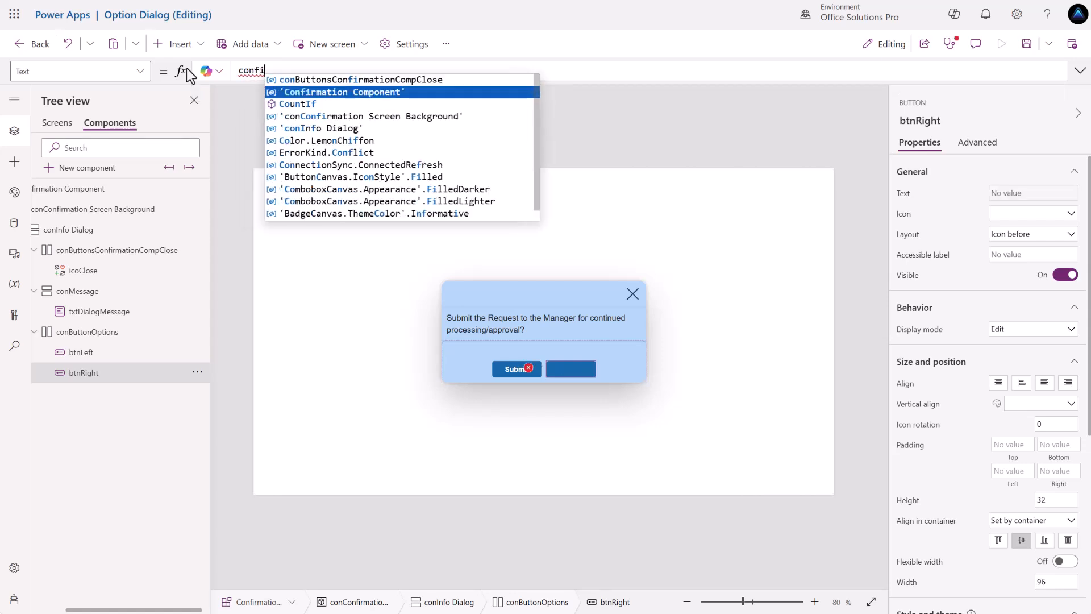
{"action": "key", "text": "Tab"}
{"action": "type", "text": ".ri"}
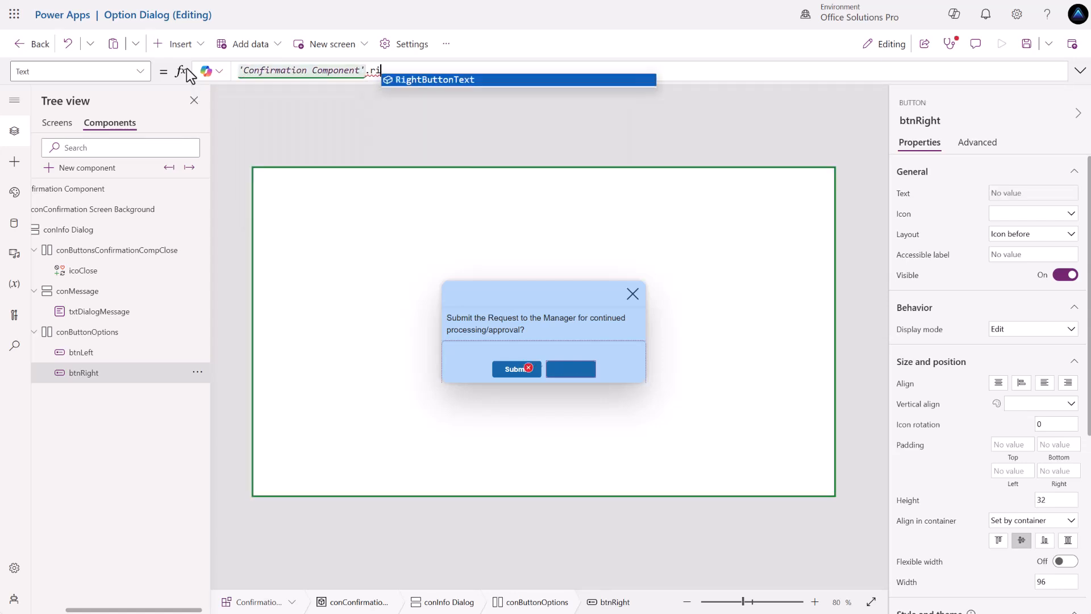
{"action": "key", "text": "Tab"}
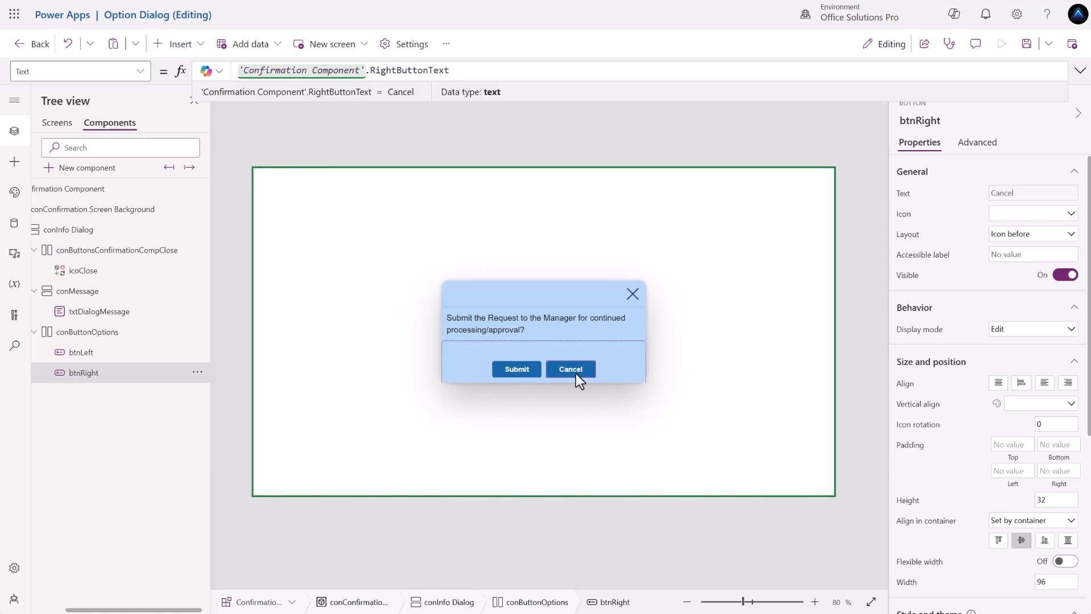
Set the width of both btnLeft and btnRight to 120.
{"action": "left_click", "coordinate": [519, 371]}
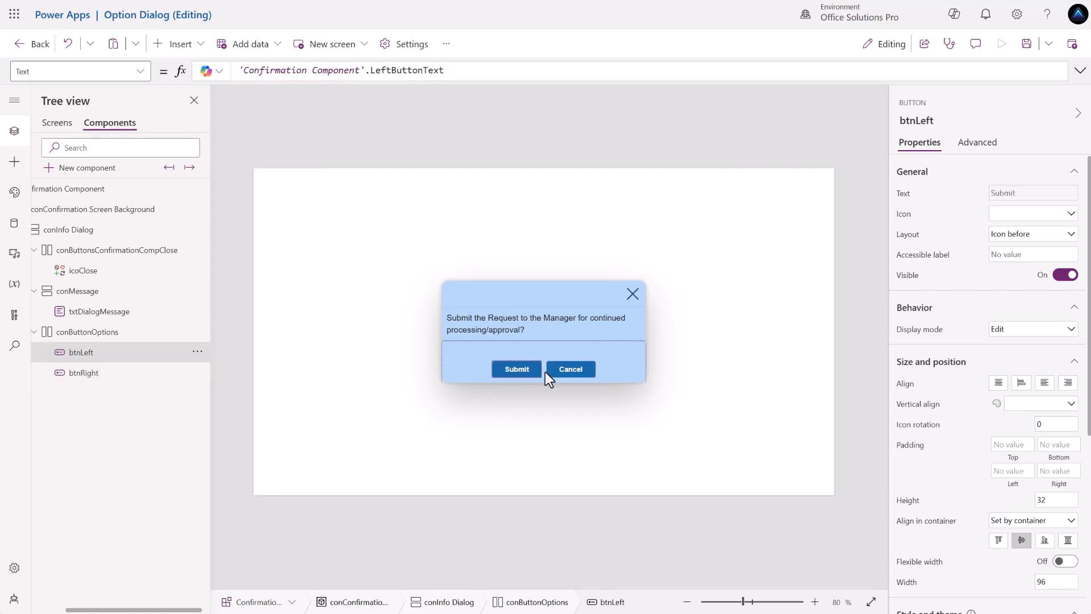
{"action": "left_click", "coordinate": [104, 375], "text": "ctrl"}
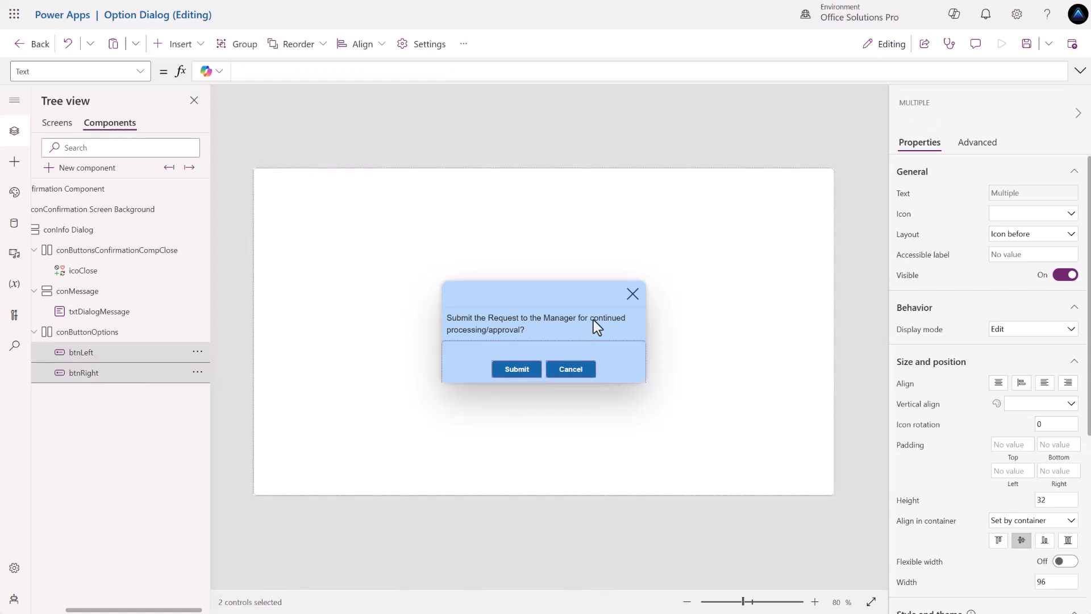
{"action": "scroll", "coordinate": [986, 393], "scroll_direction": "down", "scroll_amount": 1}
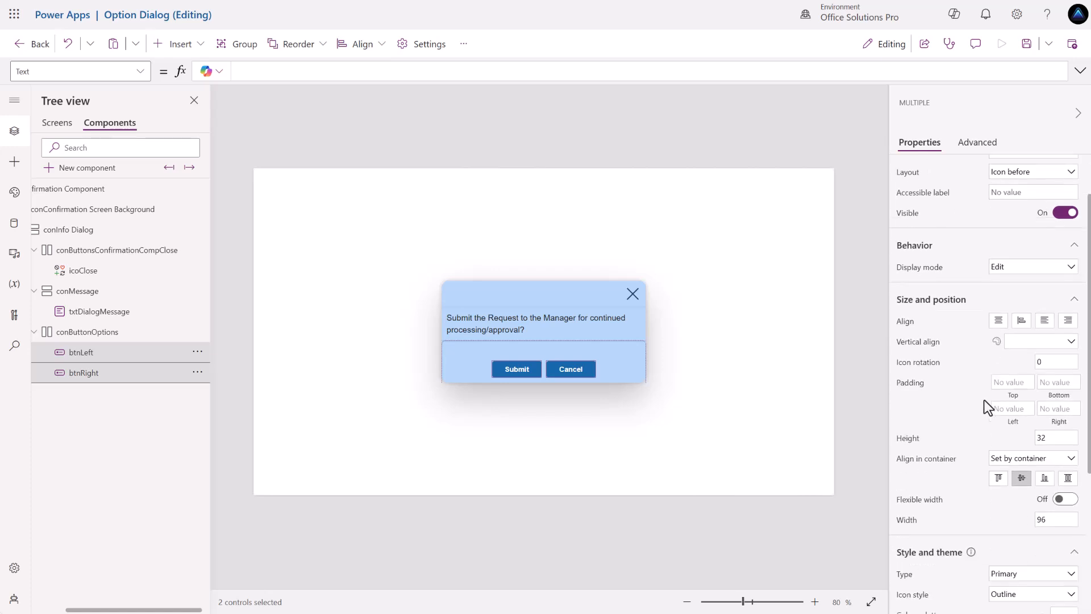
{"action": "left_click", "coordinate": [907, 520]}
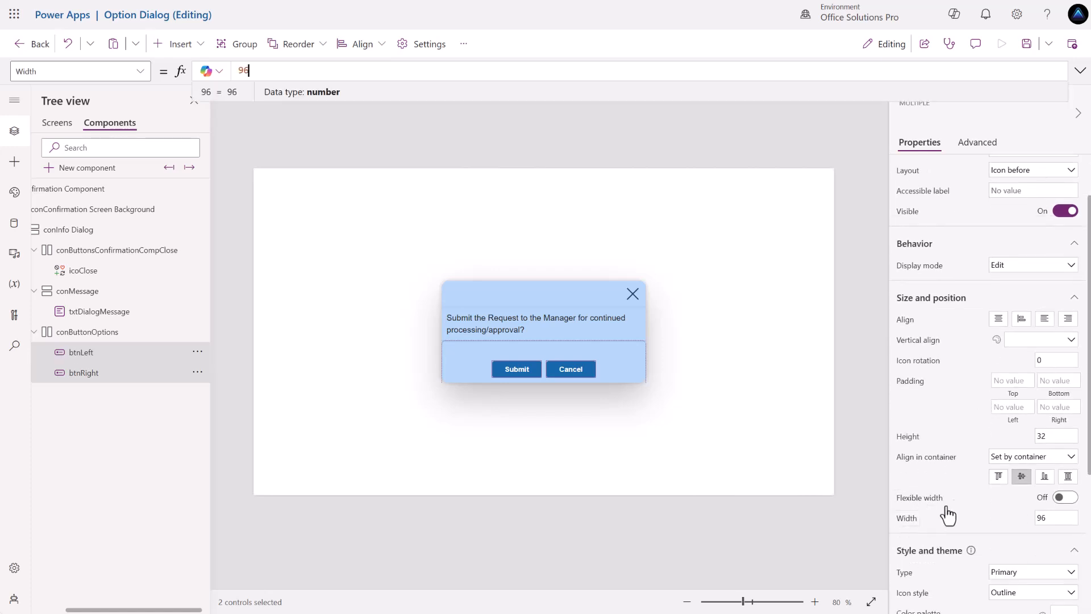
{"action": "scroll", "coordinate": [972, 517], "scroll_direction": "down", "scroll_amount": 1}
{"action": "double_click", "coordinate": [1041, 453]}
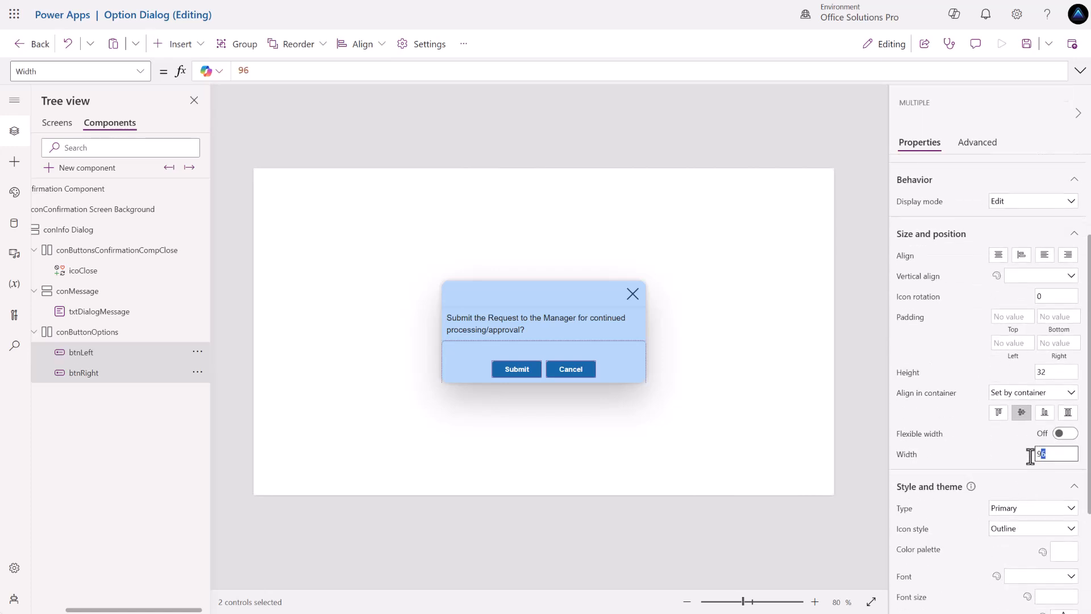
{"action": "type", "text": "120"}
{"action": "key", "text": "Return"}
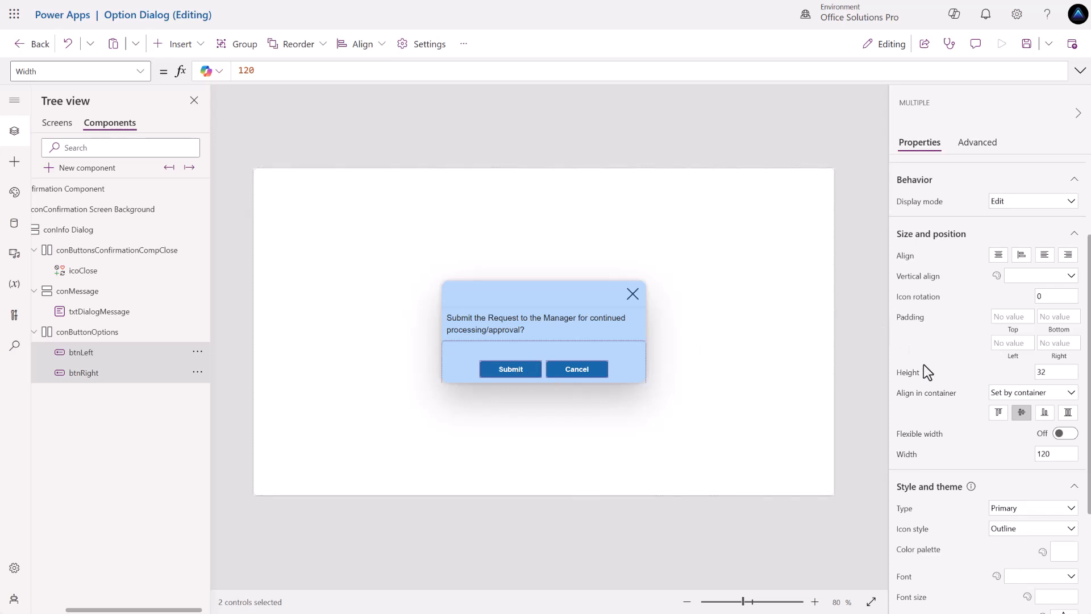
{"action": "scroll", "coordinate": [923, 365], "scroll_direction": "down", "scroll_amount": 1}
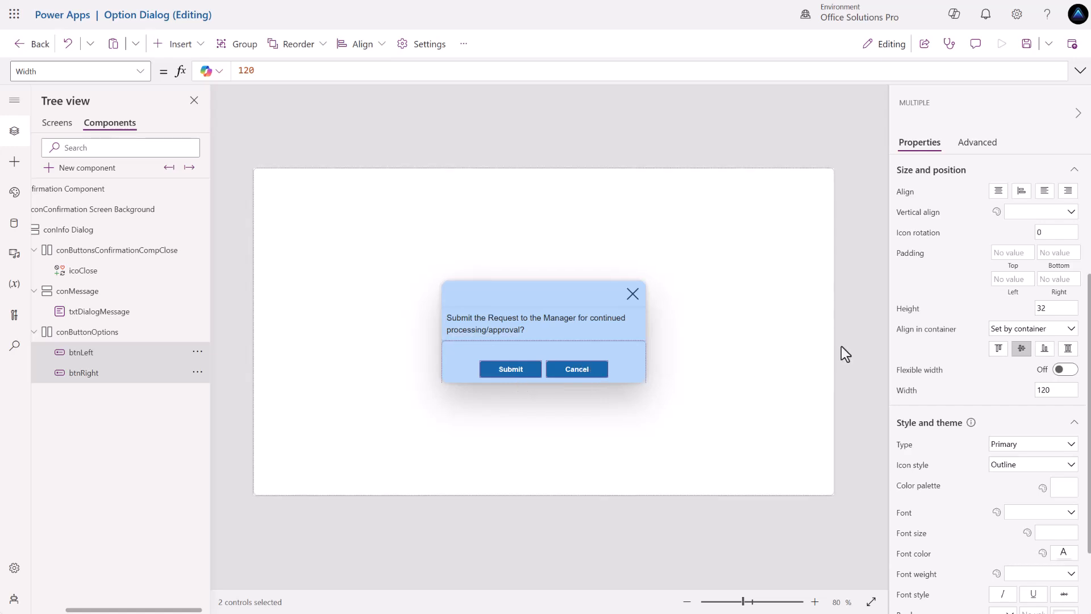
{"action": "left_click", "coordinate": [904, 515]}
{"action": "left_click_drag", "start_coordinate": [254, 67], "coordinate": [197, 67]}
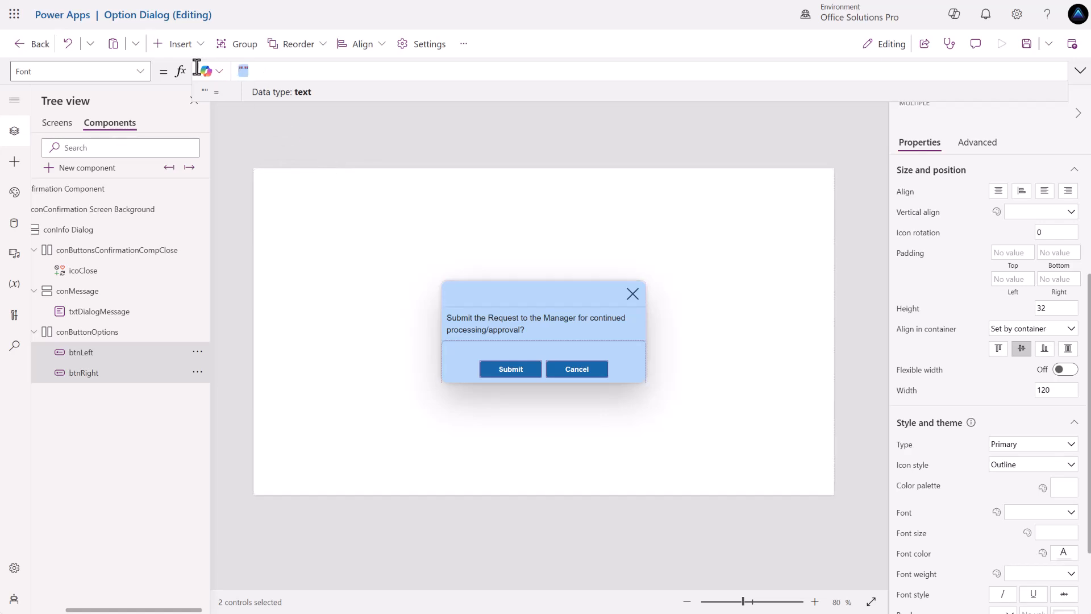
{"action": "type", "text": "conf"}
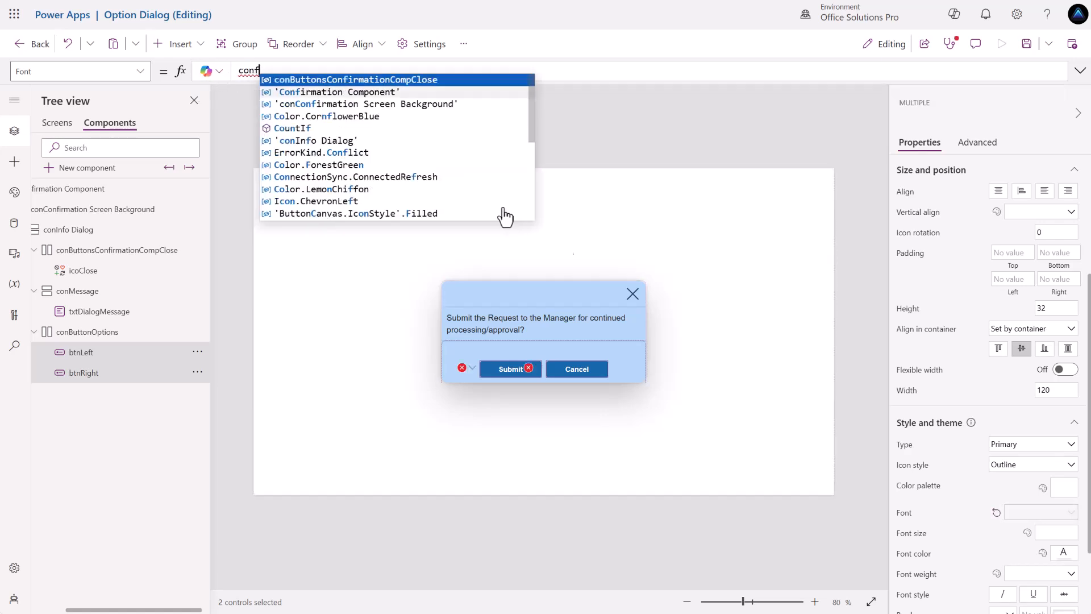
{"action": "key", "text": "Escape"}
Set the FontSize formula of both option buttons to 'Confirmation Component'.FontSize.
{"action": "left_click", "coordinate": [911, 533]}
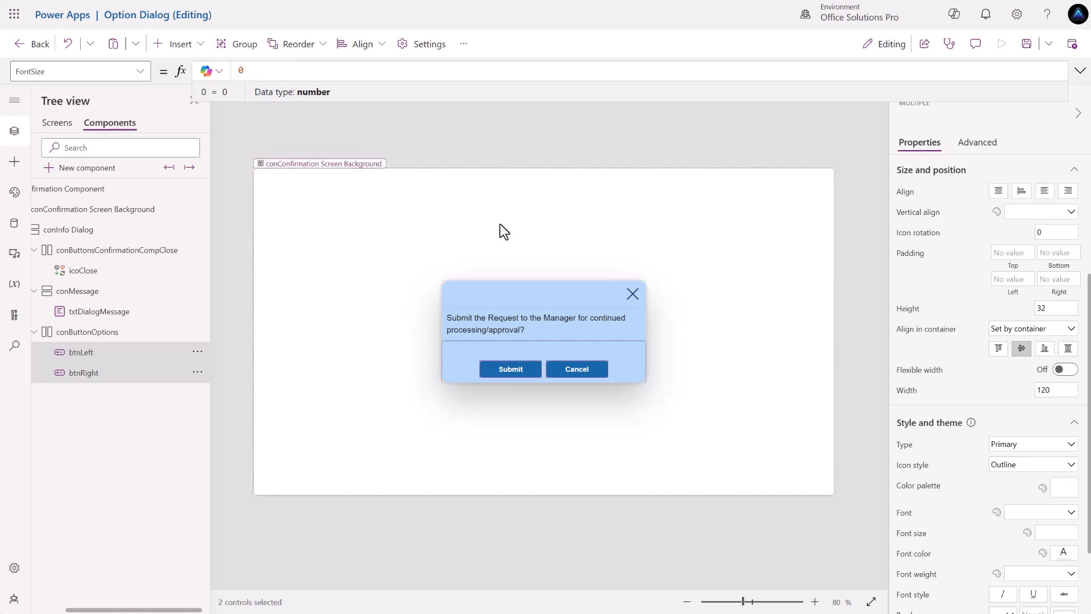
{"action": "type", "text": "conf"}
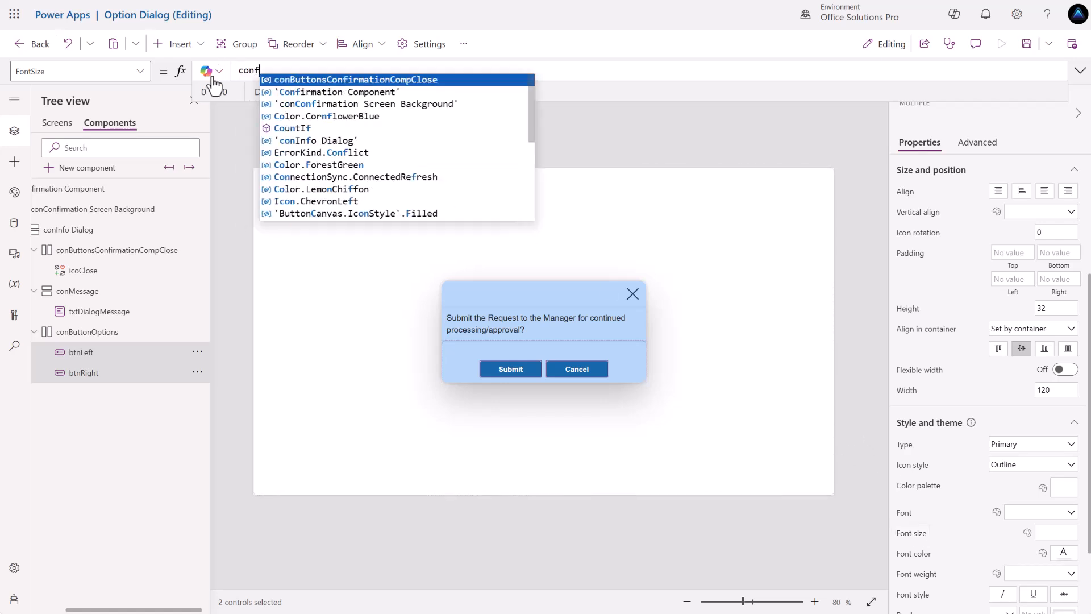
{"action": "key", "text": "Tab"}
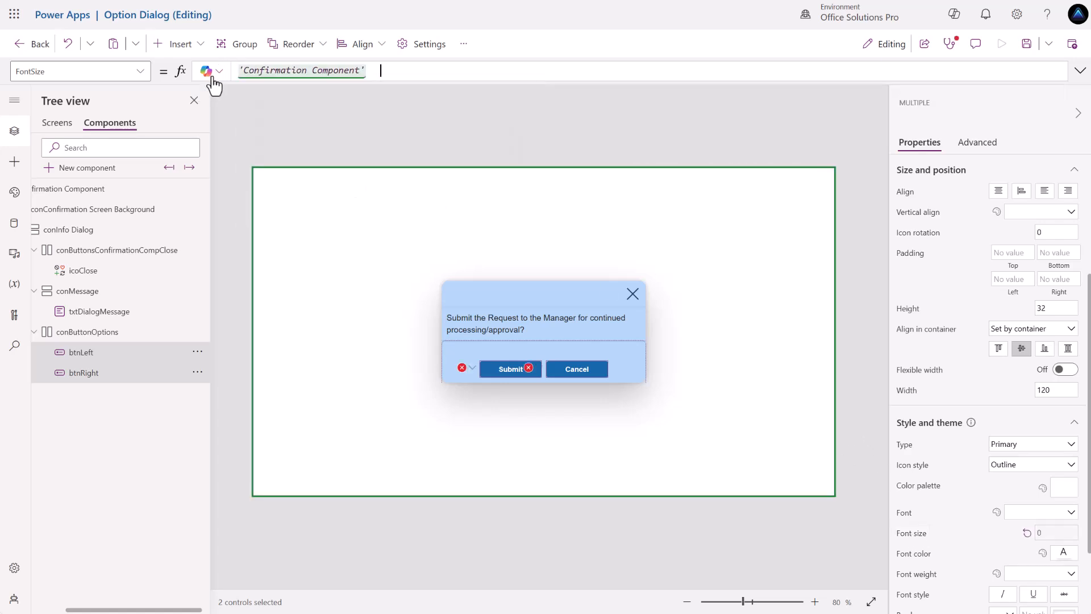
{"action": "type", "text": ".Fo"}
{"action": "key", "text": "Tab"}
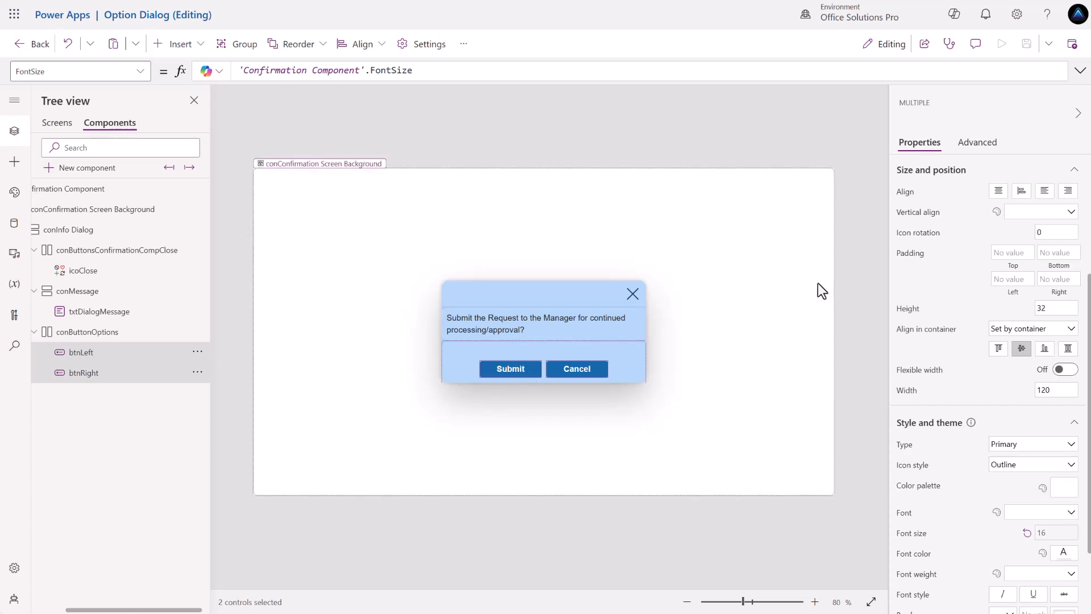
Set the height of both option buttons to 40 and deselect them.
{"action": "left_click", "coordinate": [1041, 308]}
{"action": "type", "text": "40"}
{"action": "key", "text": "Return"}
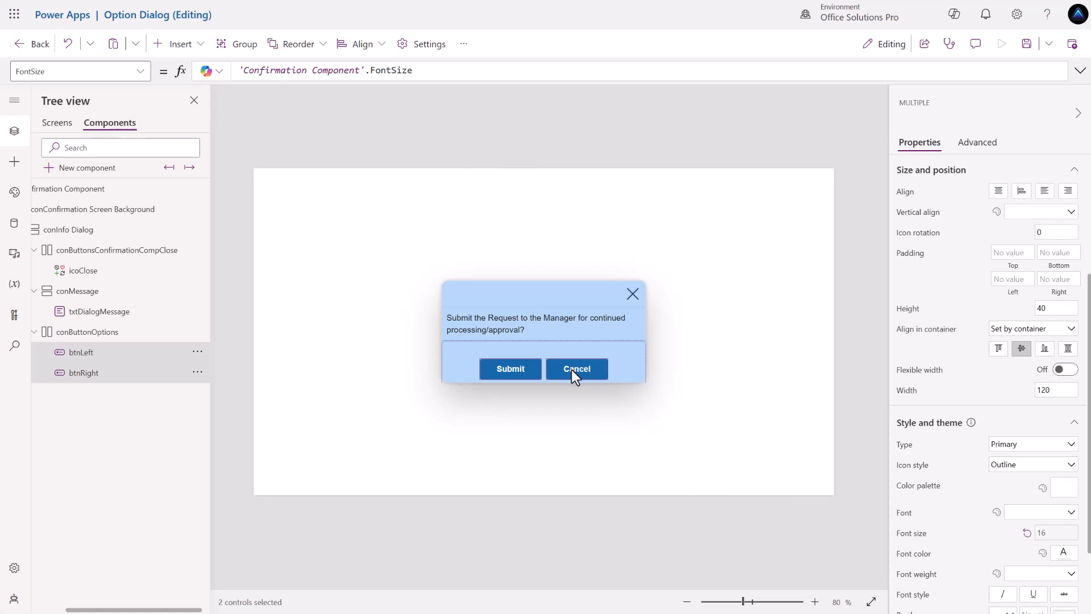
{"action": "left_click", "coordinate": [861, 356]}
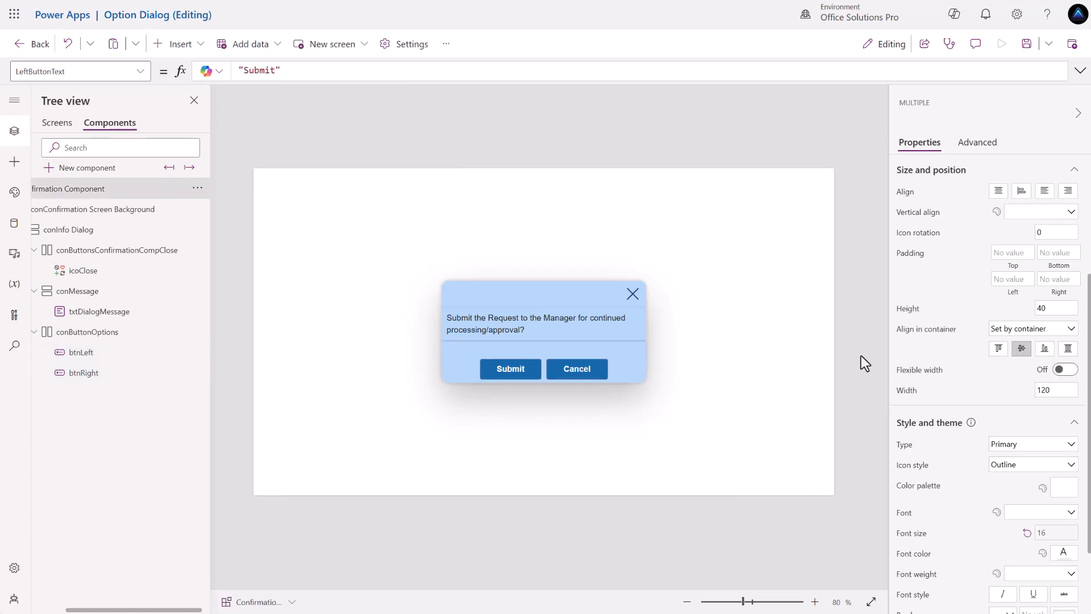
Set the Confirmation Component's Font Size custom property to 20.
{"action": "left_click", "coordinate": [907, 455]}
{"action": "left_click_drag", "start_coordinate": [253, 71], "coordinate": [237, 70]}
{"action": "type", "text": "20"}
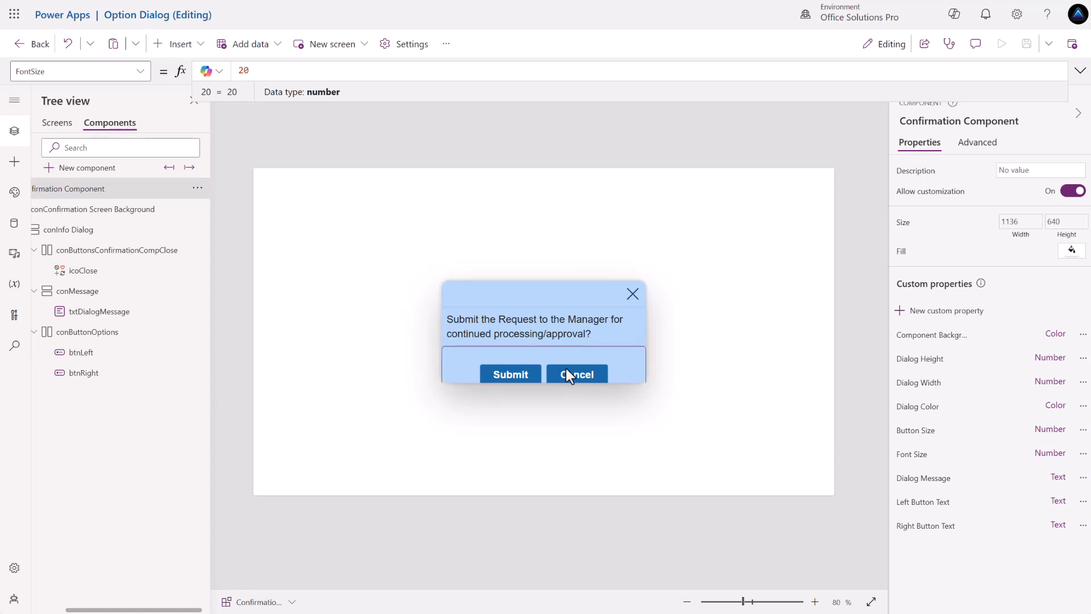
{"action": "left_click", "coordinate": [434, 283]}
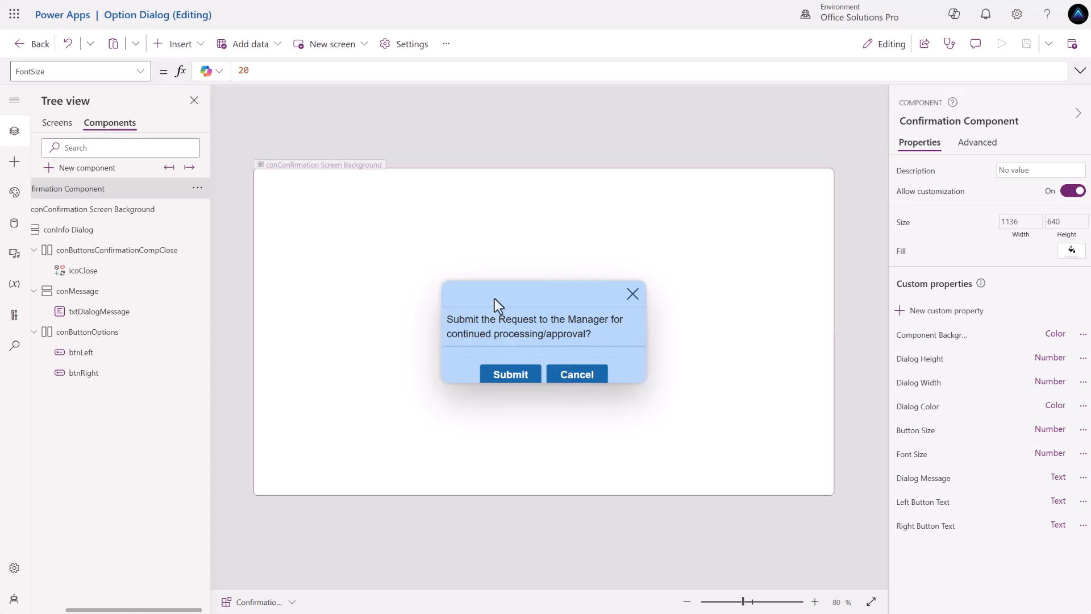
Set the Height formula of the dialog message text to txtDialogMessage.AutoHeight.
{"action": "left_click", "coordinate": [544, 328]}
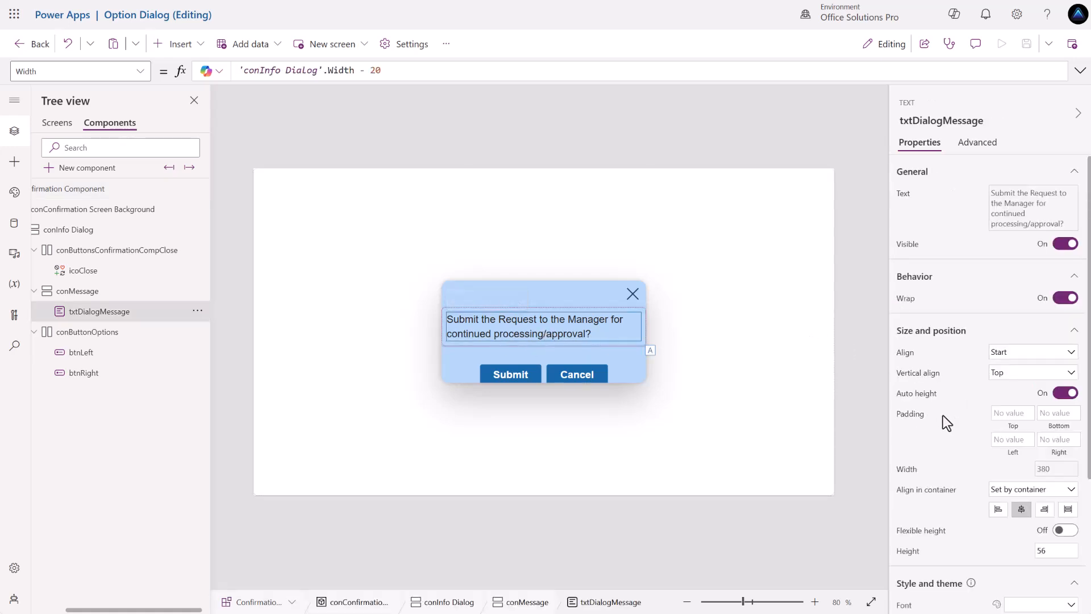
{"action": "left_click", "coordinate": [909, 553]}
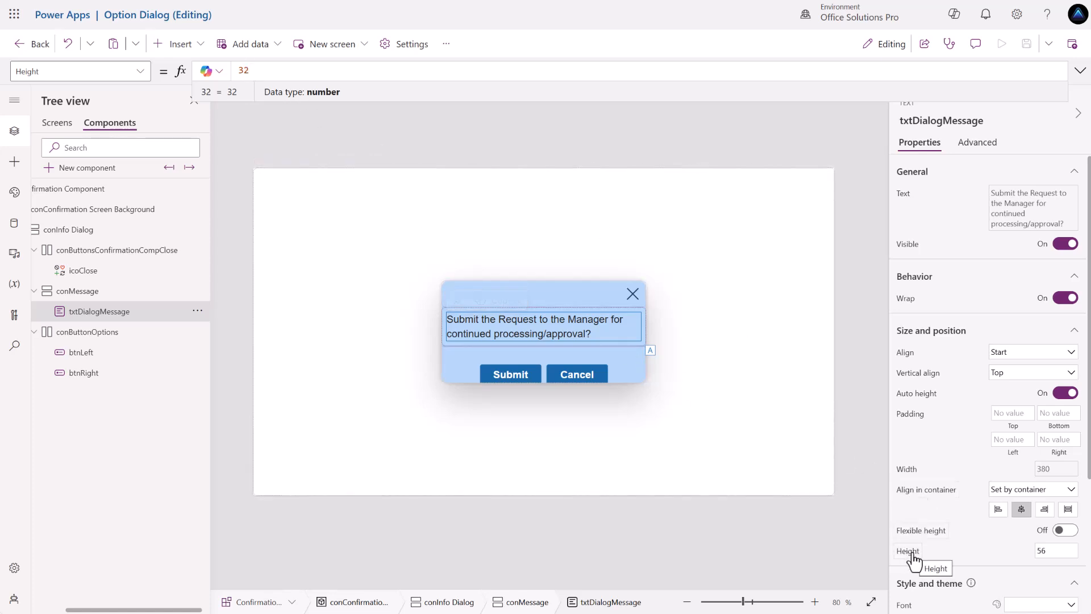
{"action": "left_click_drag", "start_coordinate": [270, 73], "coordinate": [207, 69]}
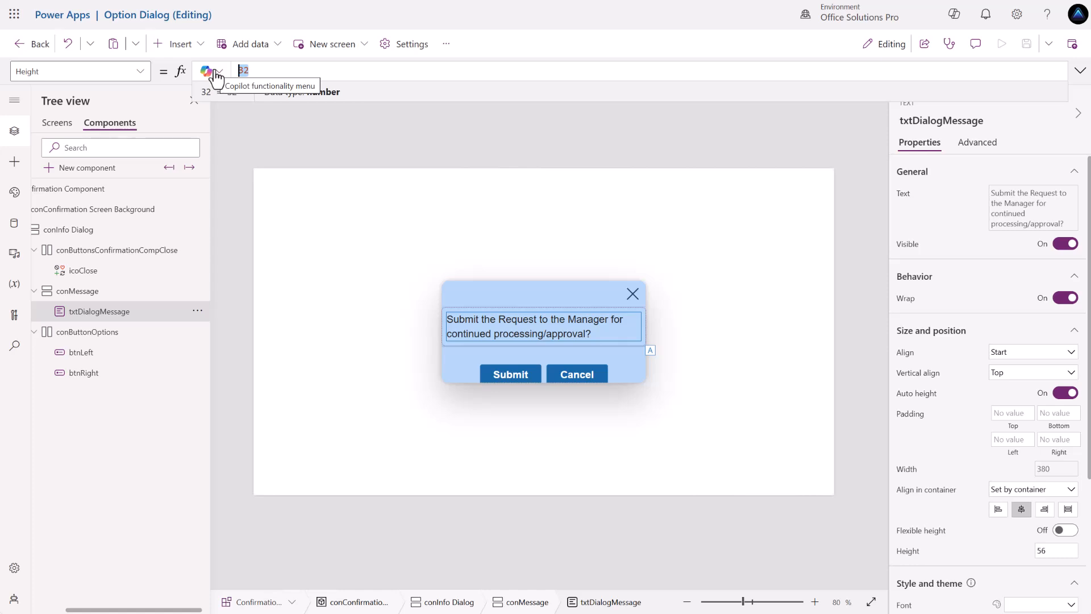
{"action": "type", "text": "txt"}
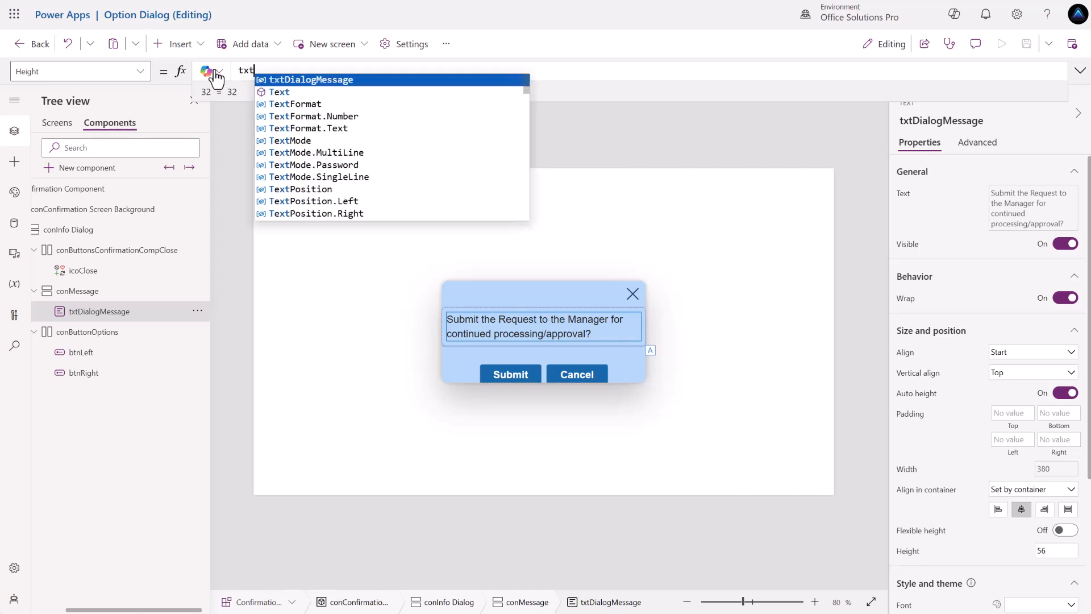
{"action": "key", "text": "Tab"}
{"action": "type", "text": ".A"}
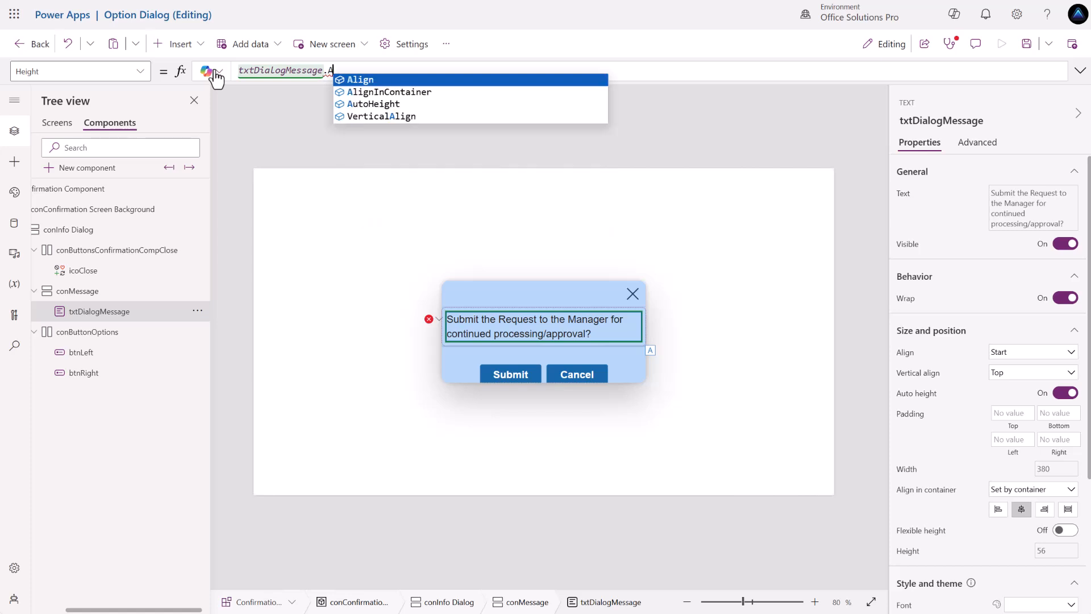
{"action": "key", "text": "Down"}
{"action": "key", "text": "Down"}
{"action": "key", "text": "Tab"}
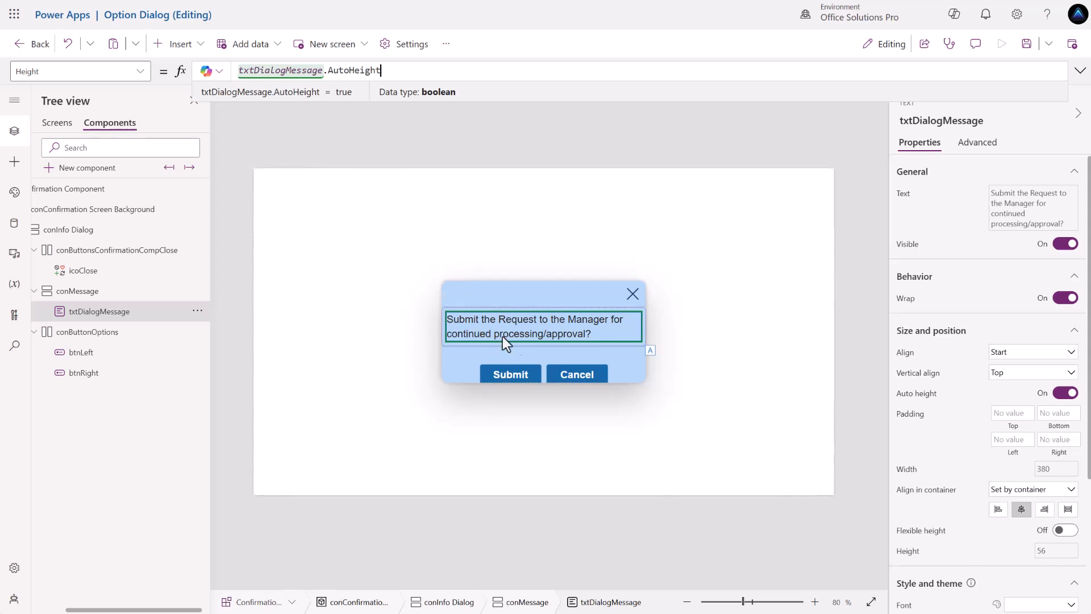
{"action": "mouse_move", "coordinate": [563, 319]}
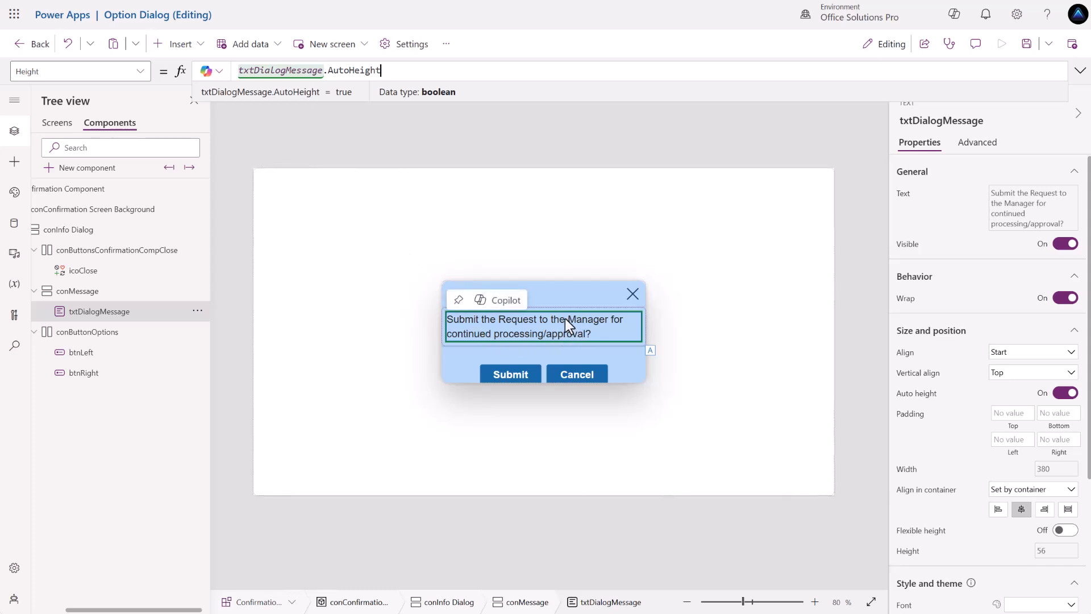
{"action": "left_click", "coordinate": [488, 313]}
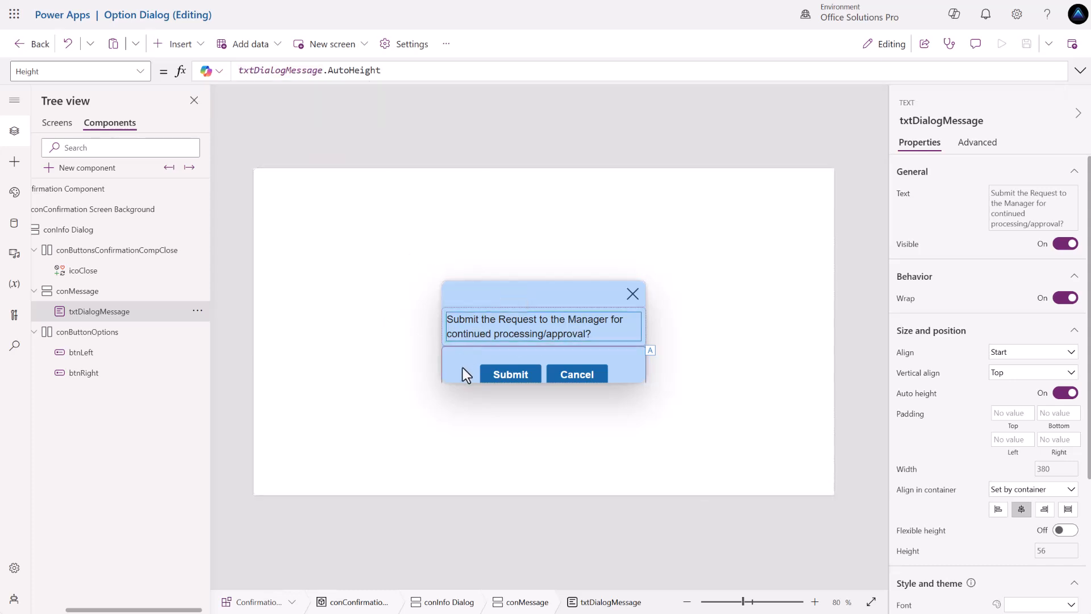
Give the conButtonOptions container a fixed height of 60, without flexible height, and a minimum width of 1.
{"action": "left_click", "coordinate": [462, 367]}
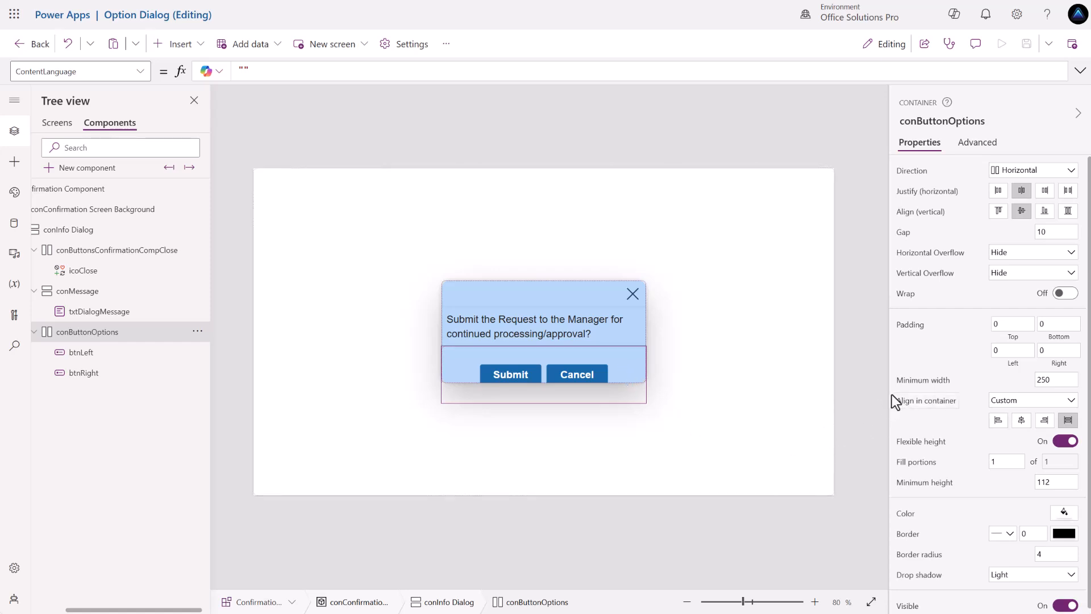
{"action": "left_click", "coordinate": [1060, 444]}
{"action": "left_click", "coordinate": [1061, 442]}
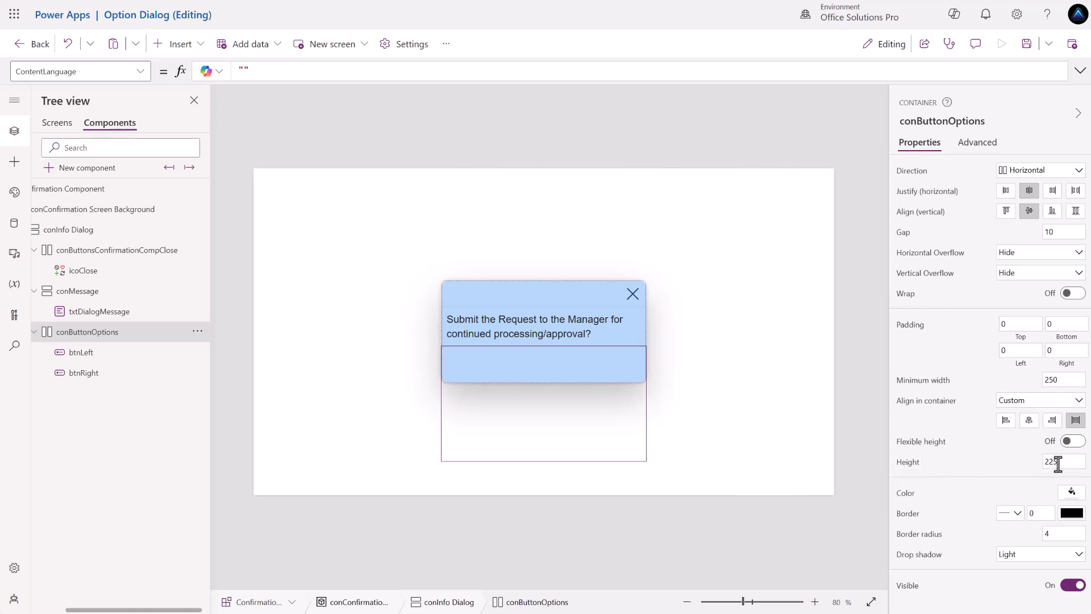
{"action": "left_click_drag", "start_coordinate": [1063, 463], "coordinate": [1021, 463]}
{"action": "type", "text": "60"}
{"action": "left_click", "coordinate": [991, 449]}
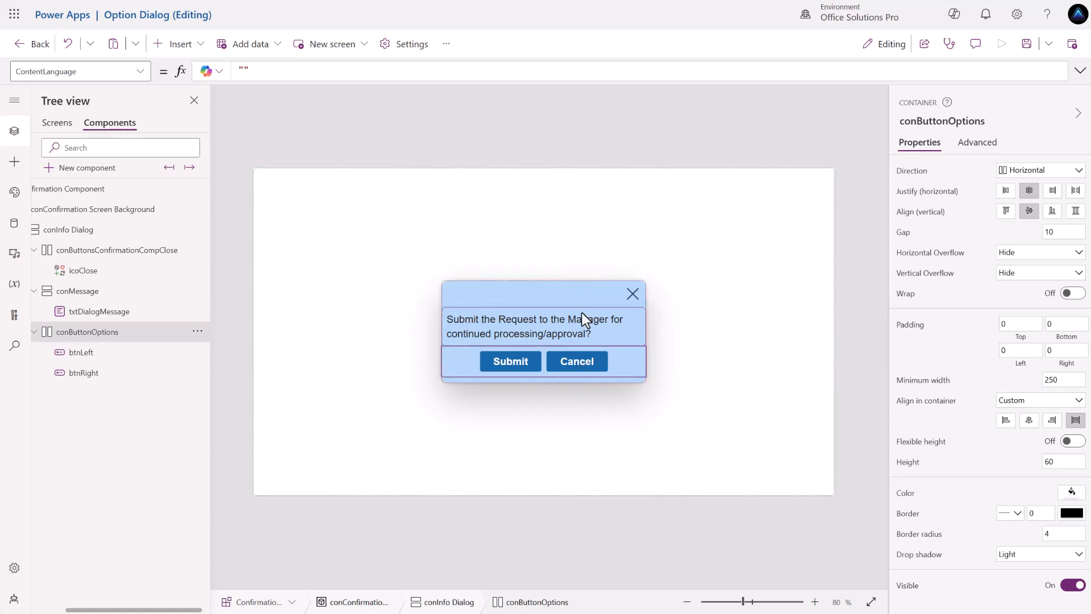
{"action": "left_click", "coordinate": [1064, 379]}
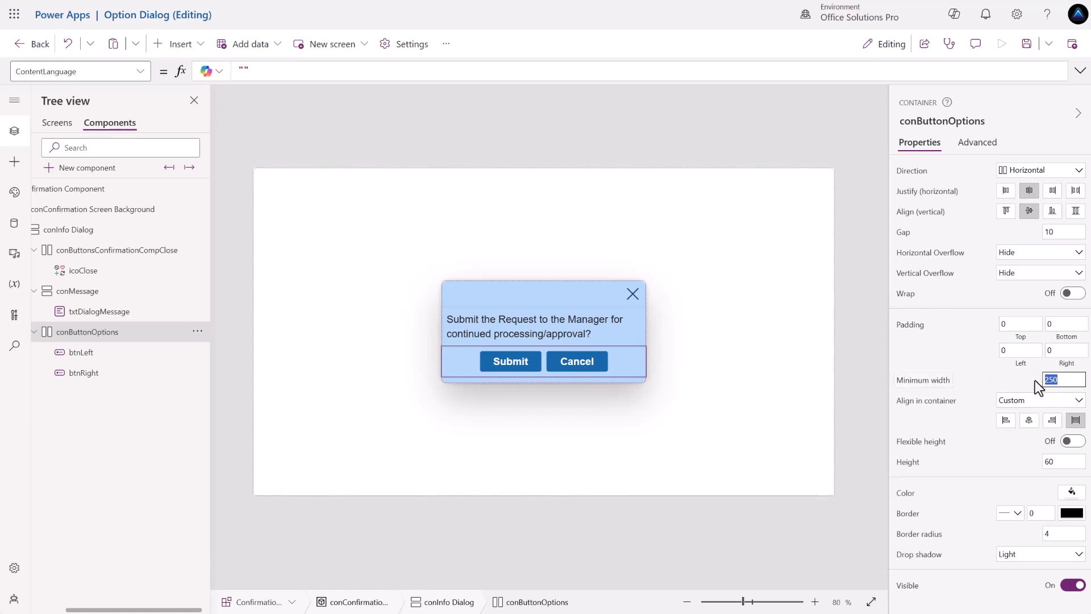
{"action": "left_click", "coordinate": [1008, 381]}
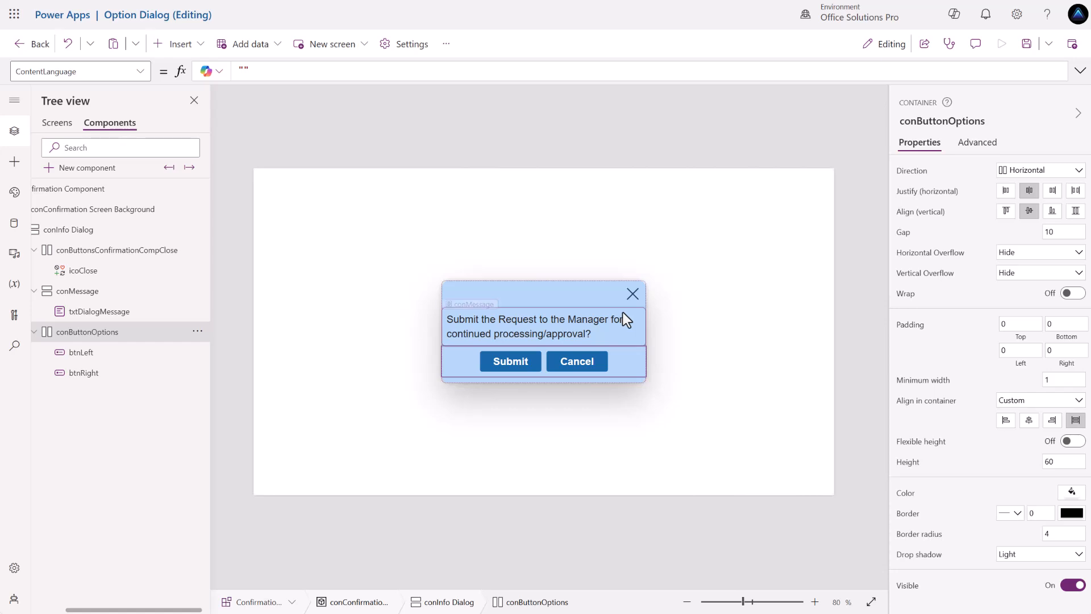
Set the conButtonOptions container's drop shadow to None and its border radius to 0.
{"action": "left_click", "coordinate": [1020, 561]}
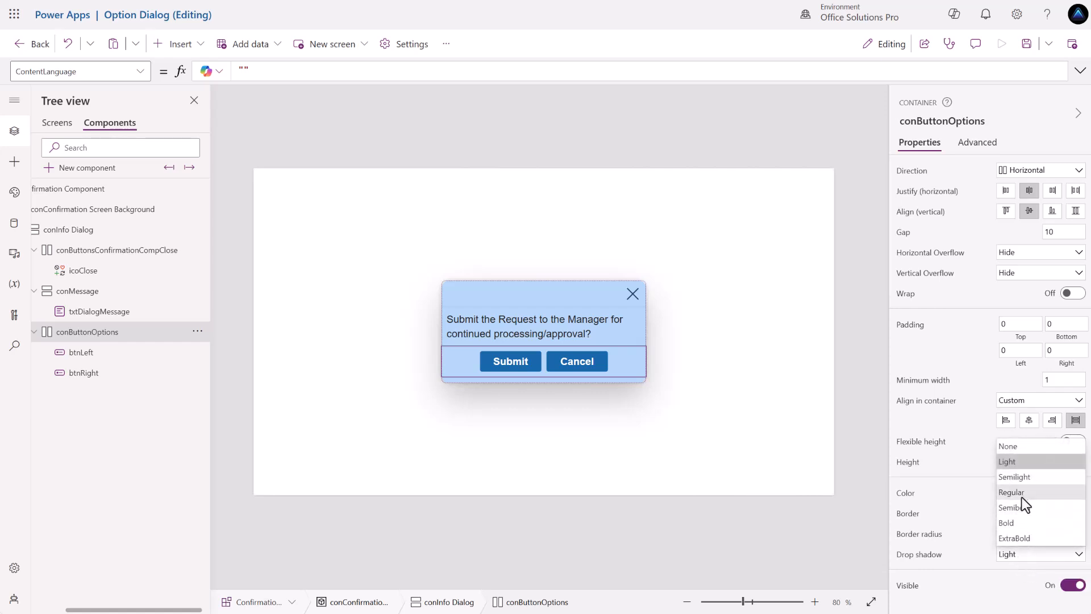
{"action": "left_click", "coordinate": [1020, 449]}
{"action": "left_click", "coordinate": [1058, 538]}
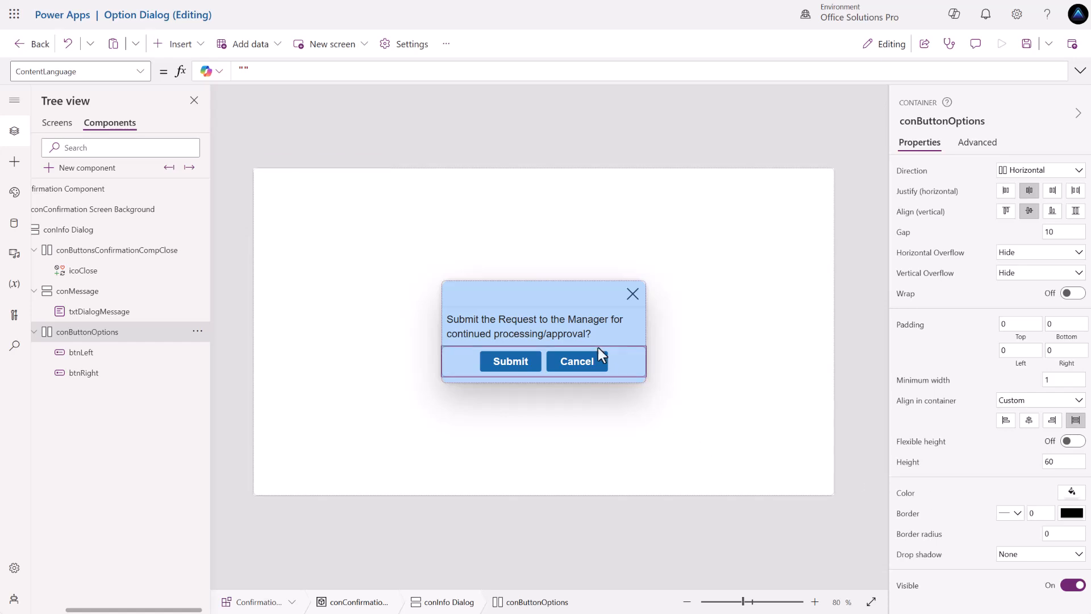
Set the conMessage container's drop shadow to None and open its border radius for editing.
{"action": "left_click", "coordinate": [622, 335]}
{"action": "scroll", "coordinate": [966, 548], "scroll_direction": "down", "scroll_amount": 3}
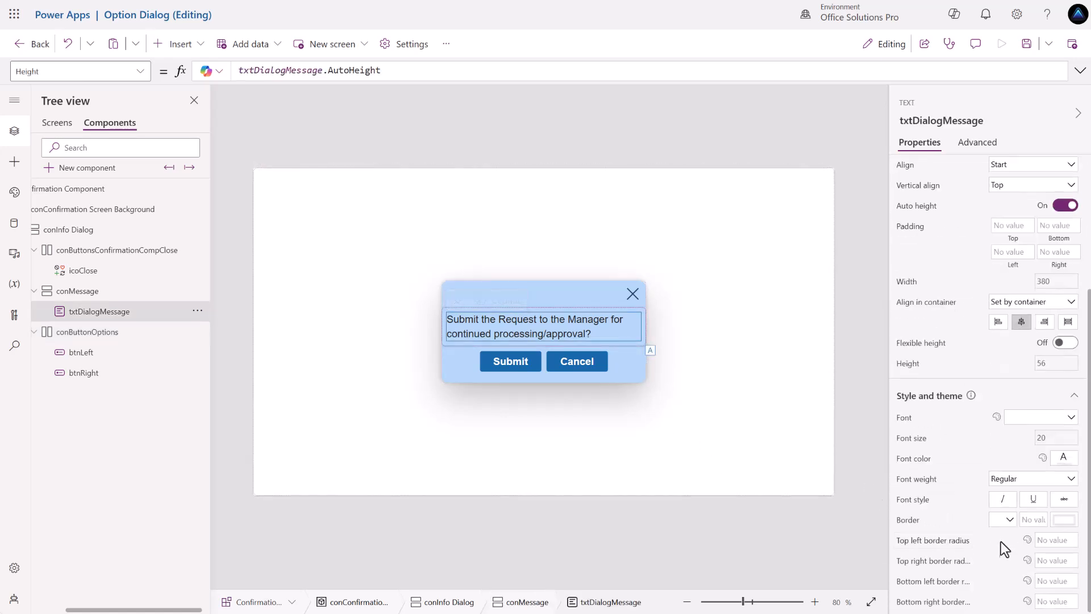
{"action": "left_click", "coordinate": [461, 343]}
{"action": "left_click", "coordinate": [1027, 555]}
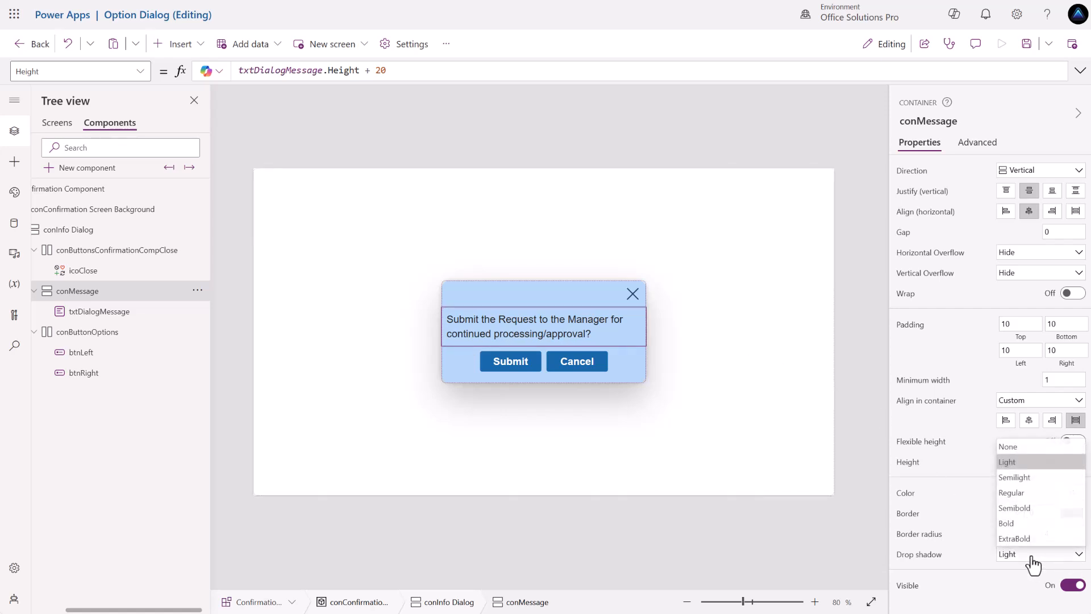
{"action": "left_click", "coordinate": [1016, 450]}
{"action": "left_click", "coordinate": [1050, 534]}
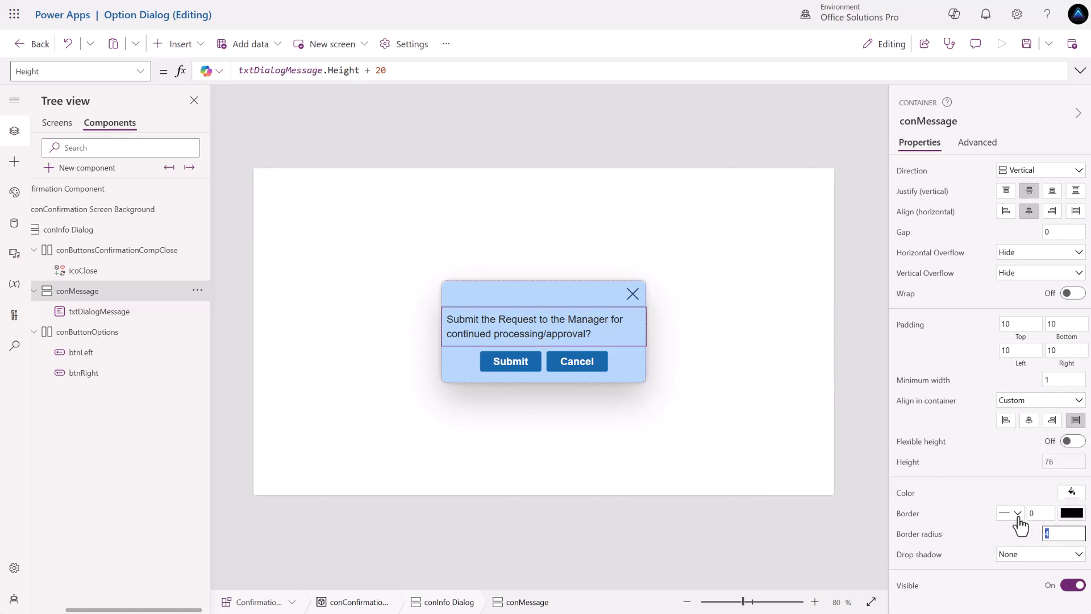
{"action": "left_click", "coordinate": [996, 534]}
{"action": "left_click", "coordinate": [632, 363]}
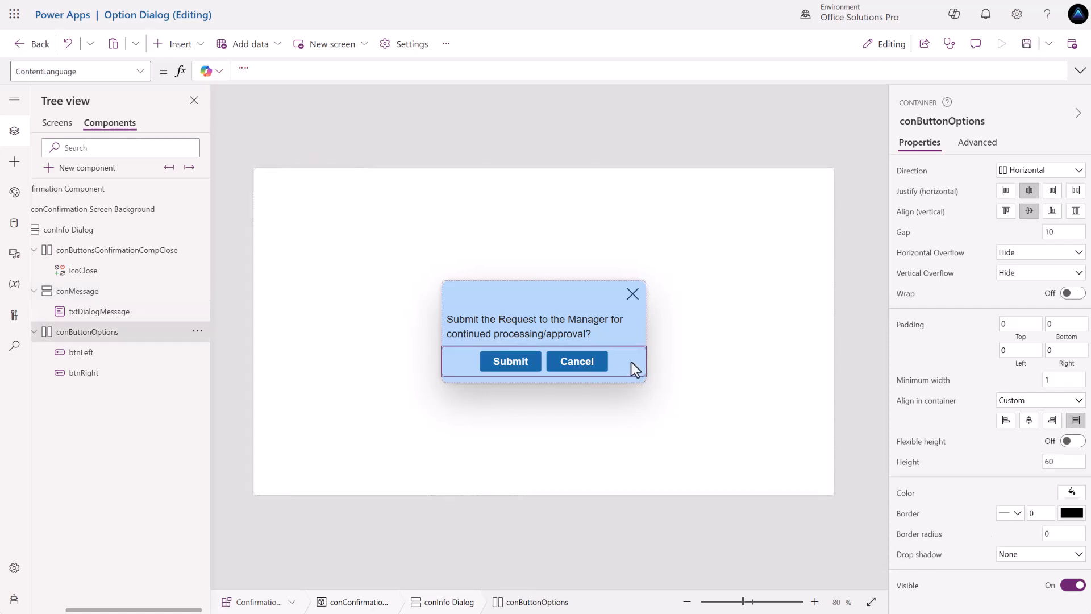
Set the Height formula of the conInfo Dialog container to conButtonsConfirmationCompClose.Height + conMessage.Height + conButtonOptions.Height.
{"action": "left_click", "coordinate": [507, 319]}
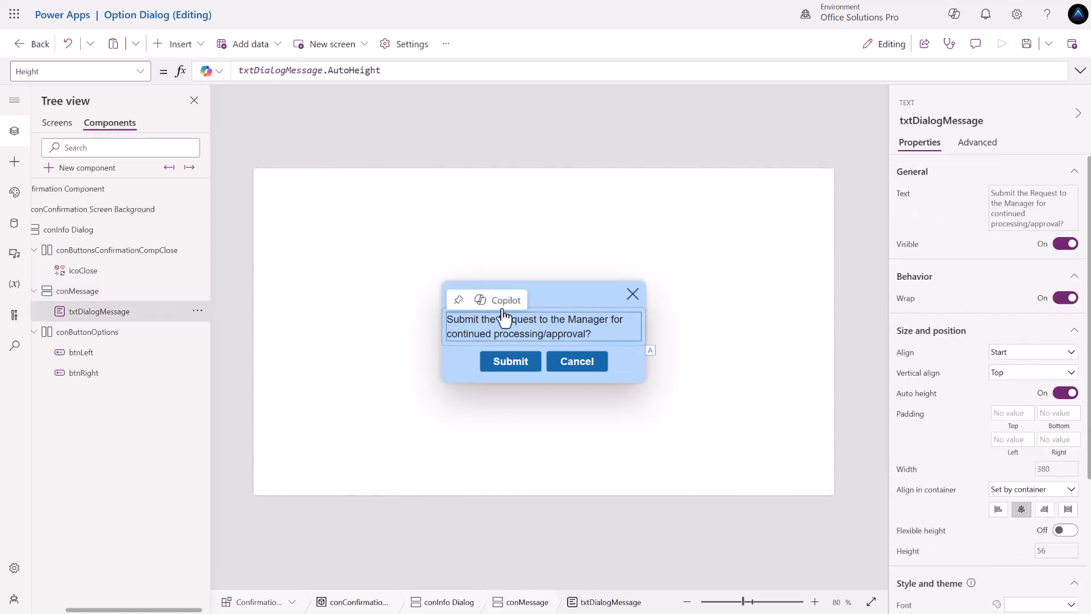
{"action": "left_click", "coordinate": [619, 380]}
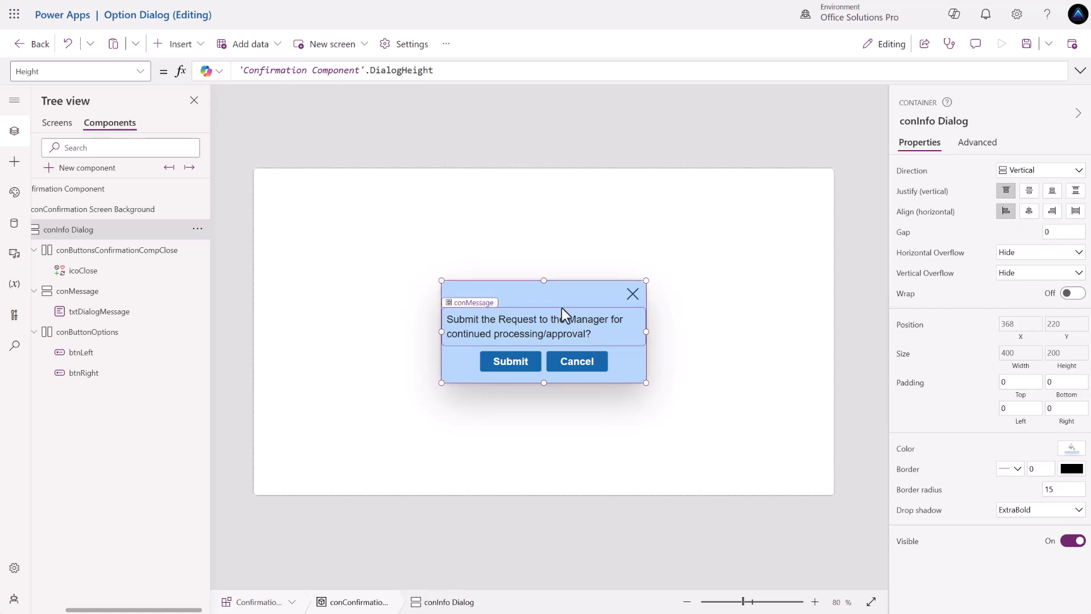
{"action": "left_click_drag", "start_coordinate": [448, 69], "coordinate": [198, 73]}
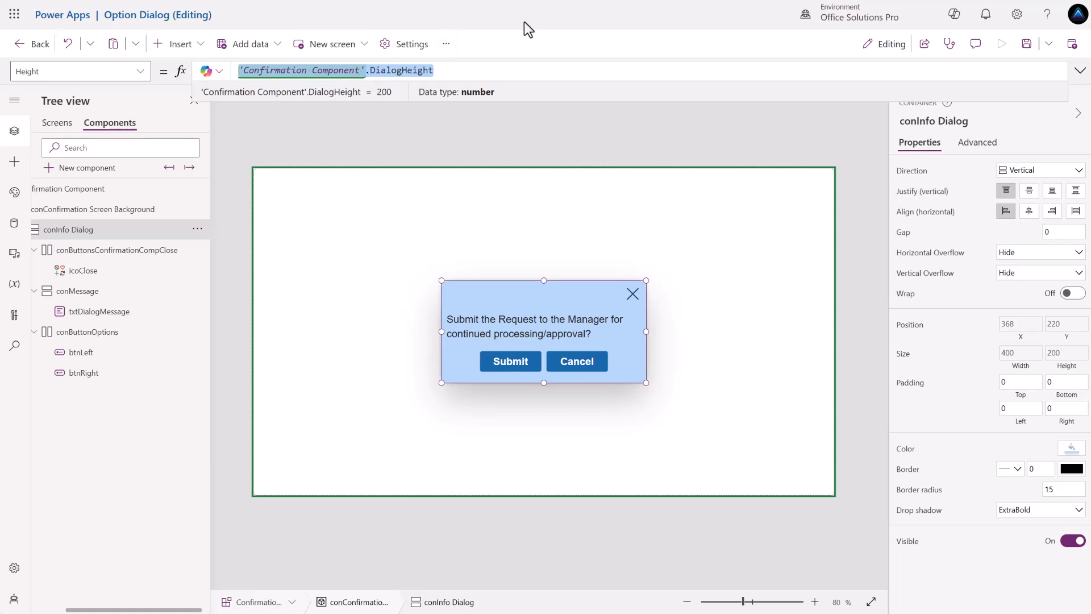
{"action": "type", "text": "con"}
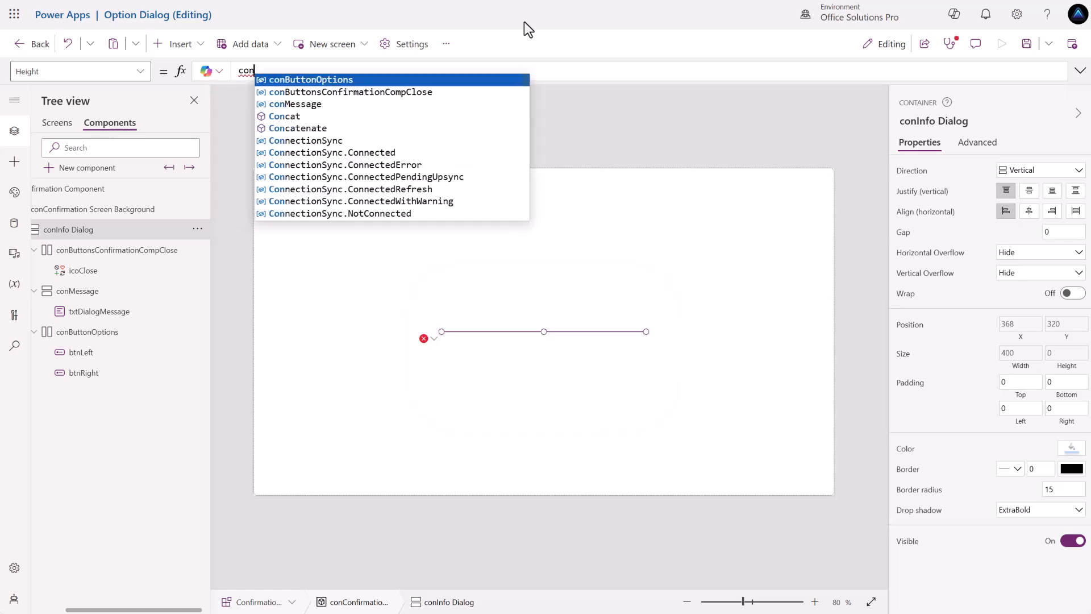
{"action": "left_click", "coordinate": [452, 92]}
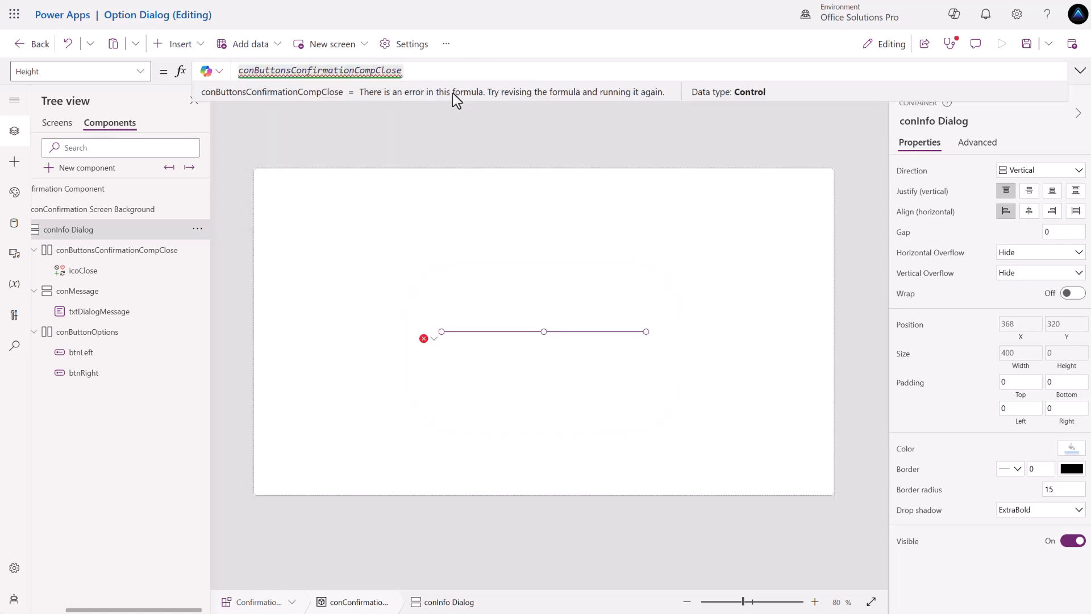
{"action": "type", "text": ".Height"}
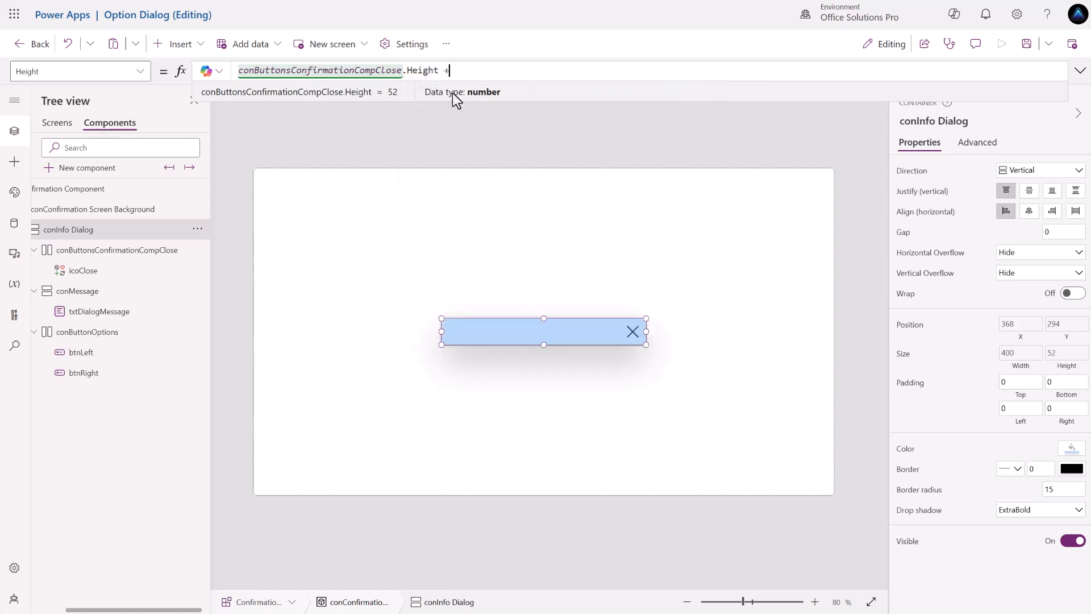
{"action": "type", "text": " + con"}
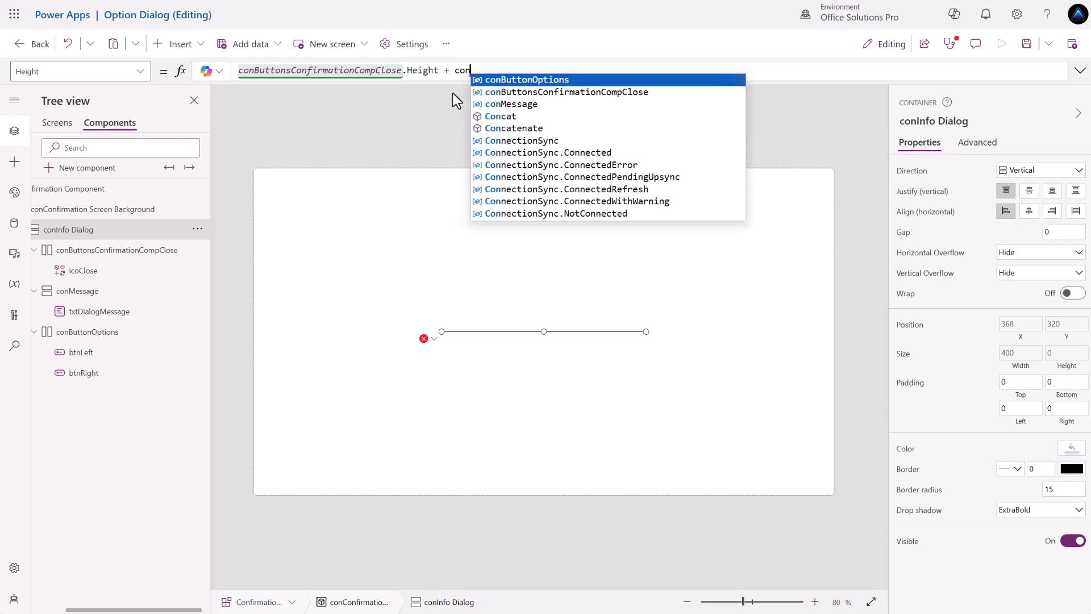
{"action": "type", "text": "Message.Height "}
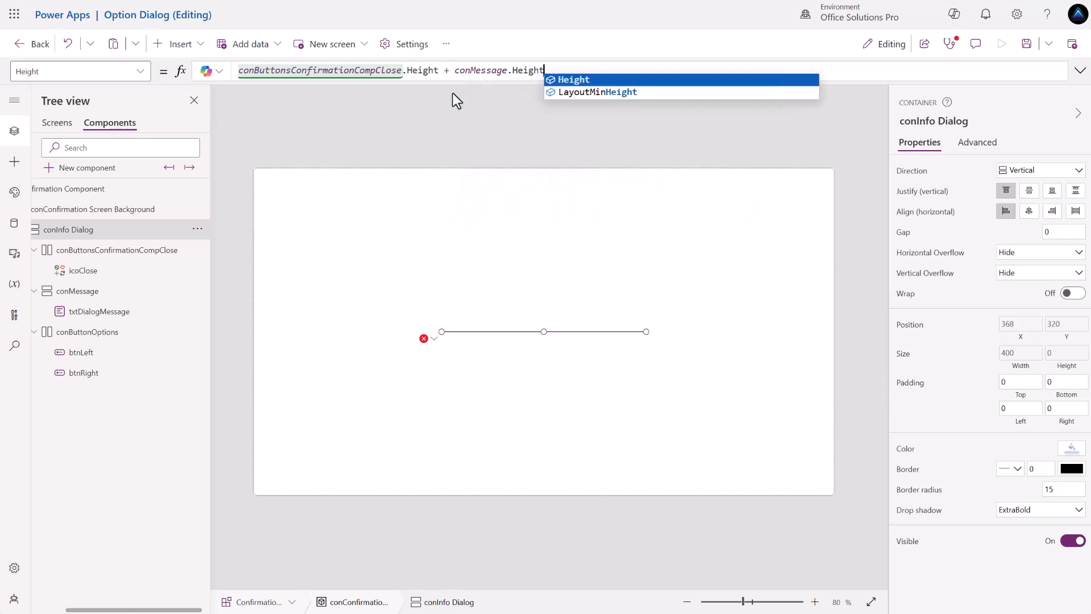
{"action": "type", "text": "+ con"}
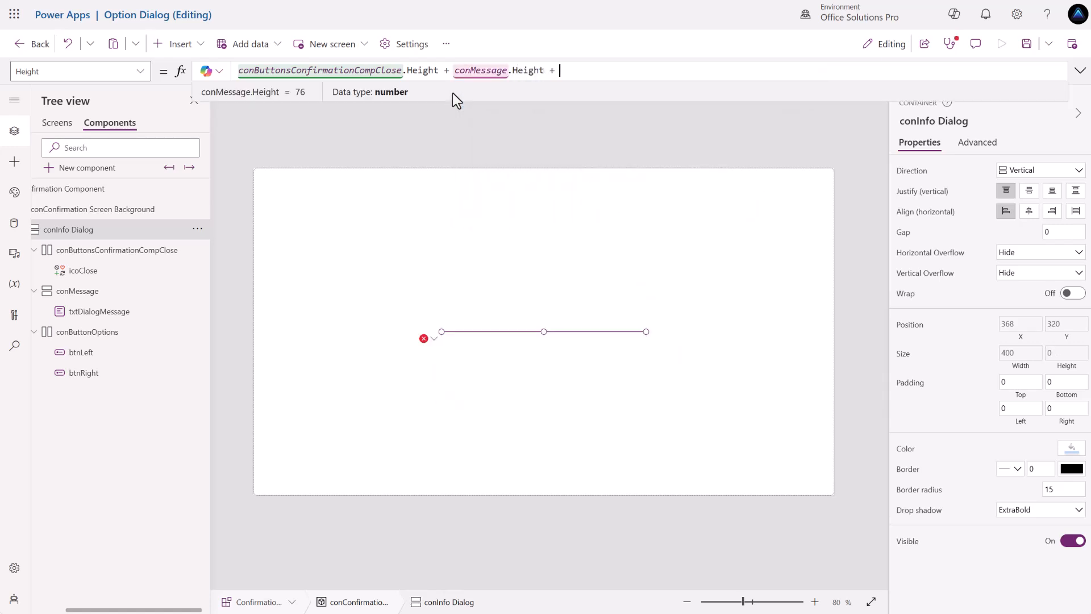
{"action": "type", "text": "B"}
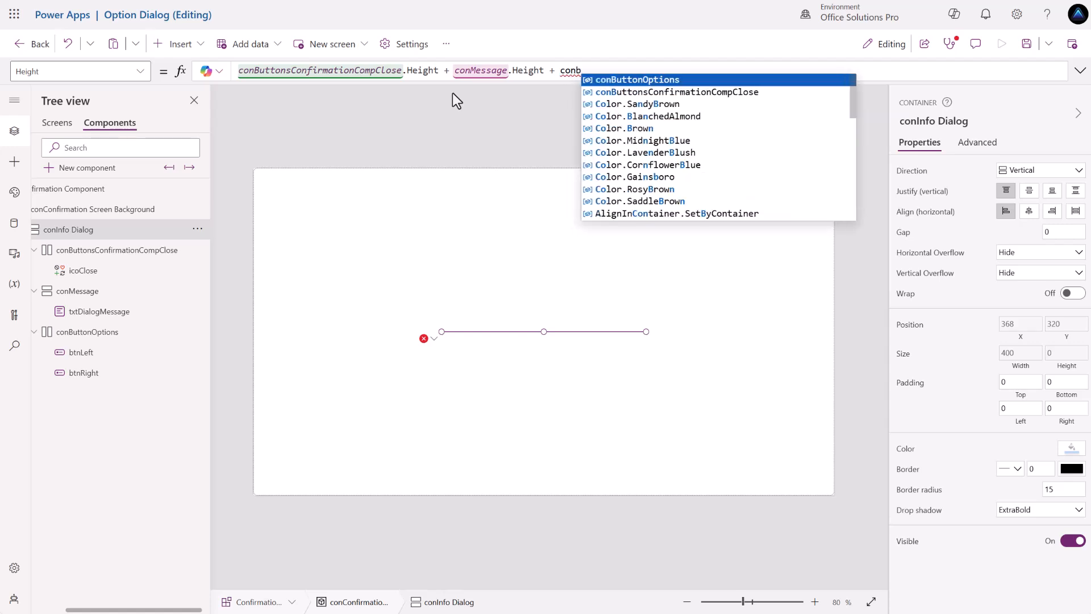
{"action": "key", "text": "Tab"}
{"action": "type", "text": ".Height"}
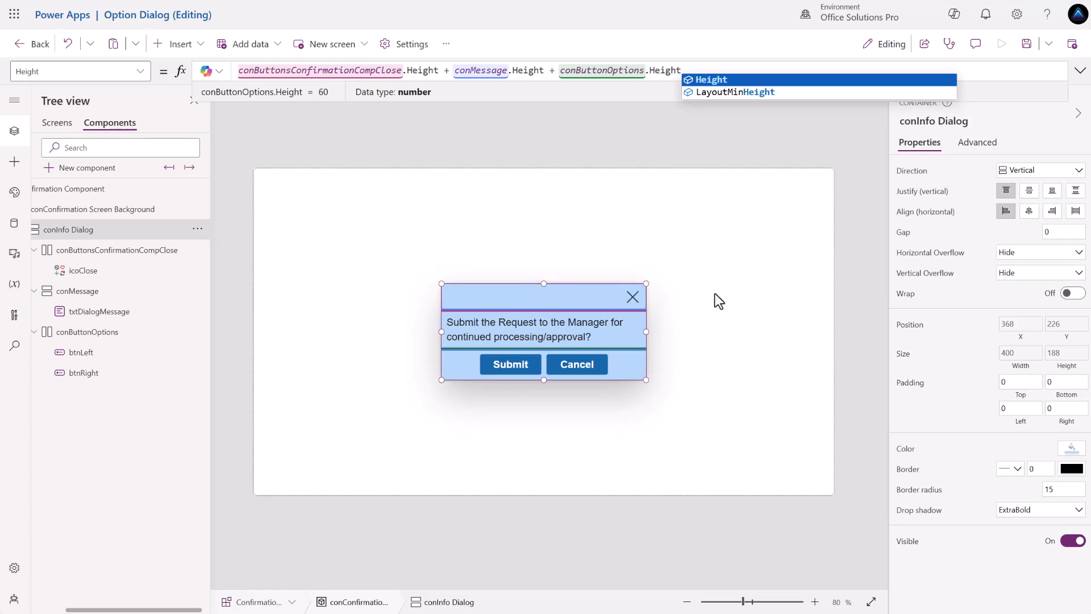
{"action": "left_click", "coordinate": [827, 293]}
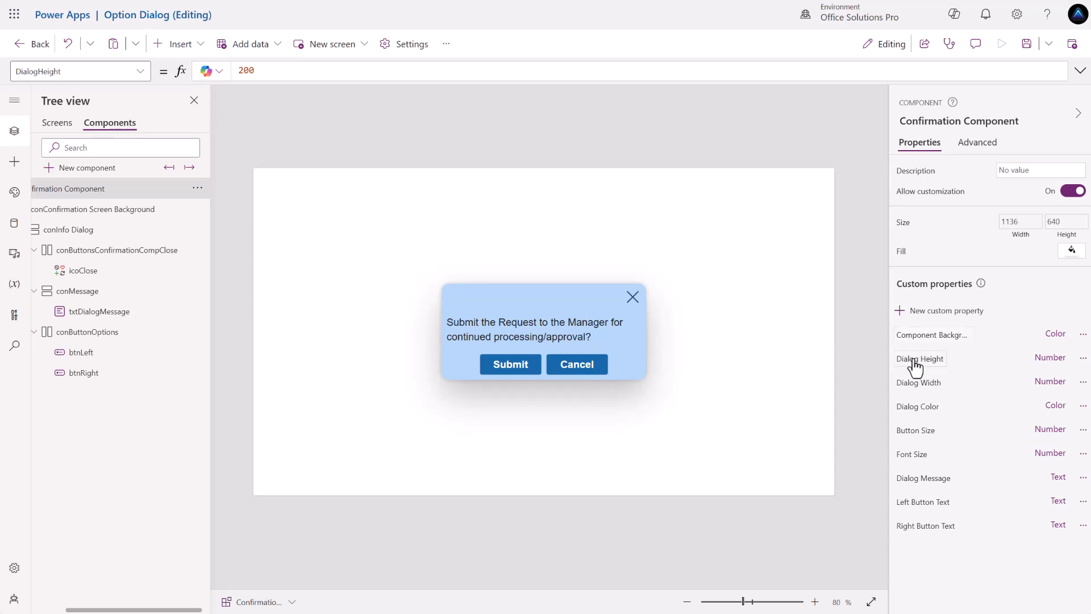
Test the dialog's resizing by setting the Button Size custom property to 50, and restore it to 32.
{"action": "left_click", "coordinate": [921, 434]}
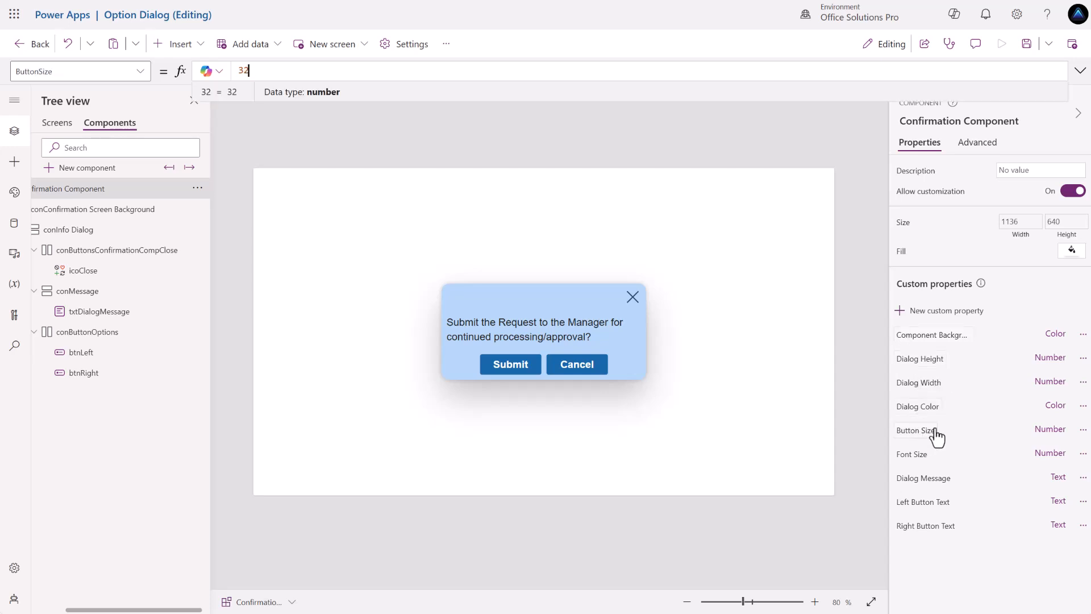
{"action": "left_click_drag", "start_coordinate": [264, 71], "coordinate": [212, 77]}
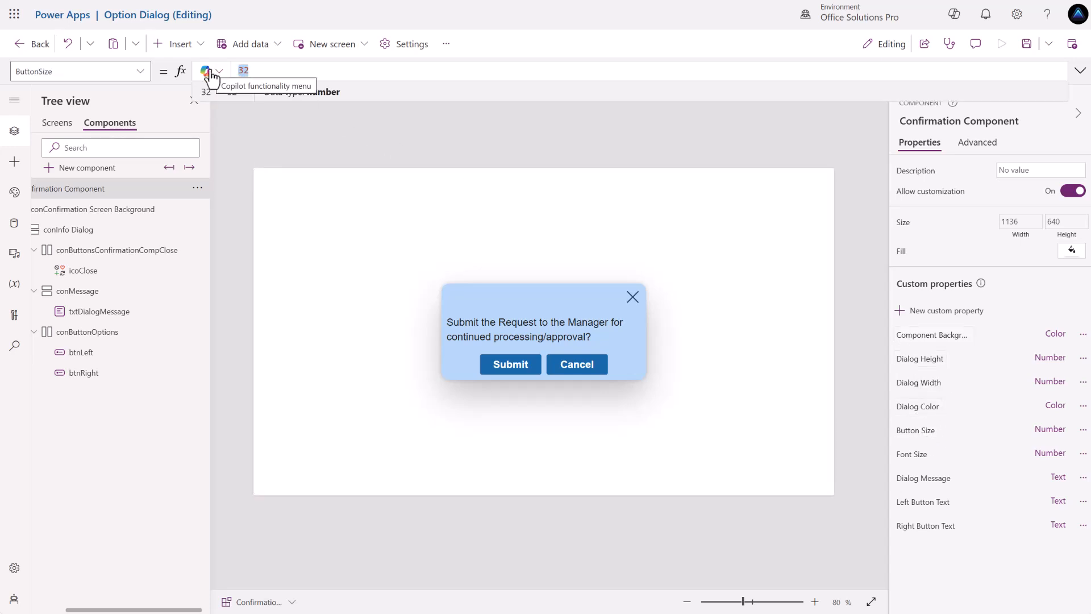
{"action": "type", "text": "50"}
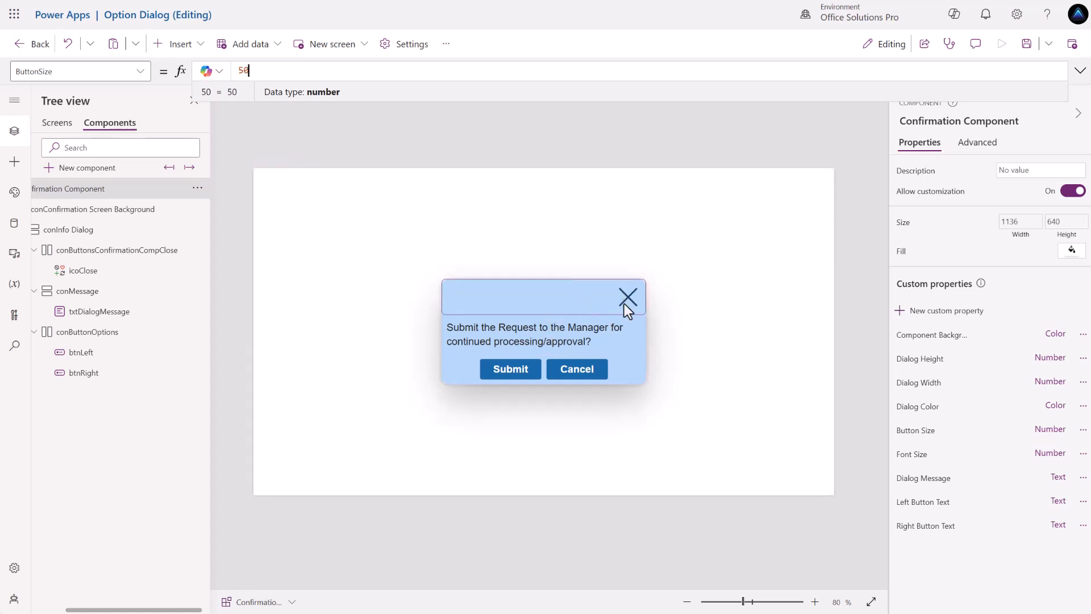
{"action": "type", "text": "32"}
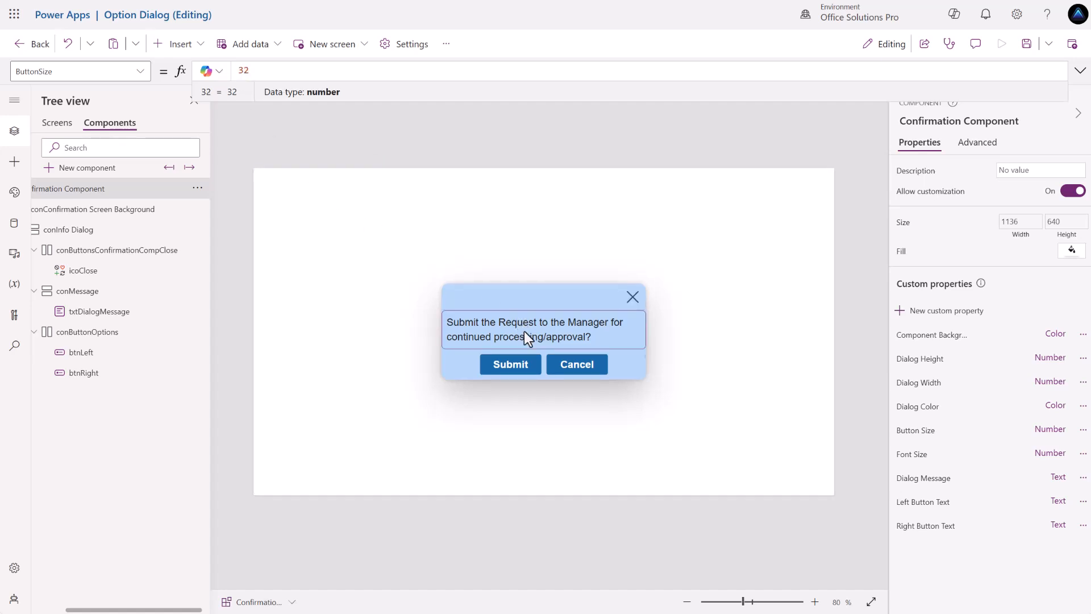
Test the dialog's resizing by duplicating the sentence in the Dialog Message custom property, and undo the duplication.
{"action": "left_click", "coordinate": [524, 331]}
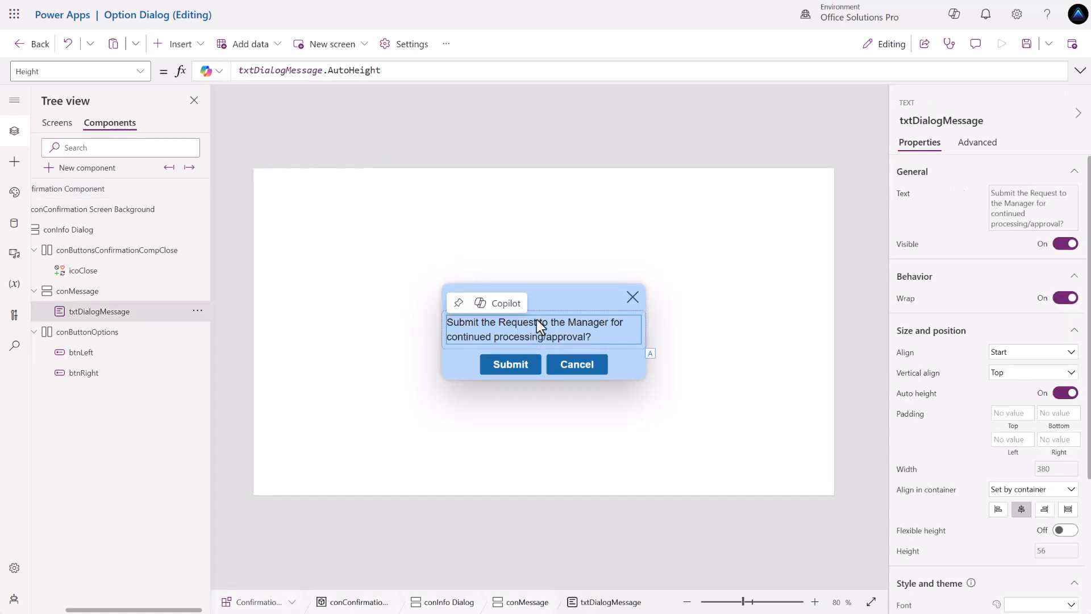
{"action": "left_click", "coordinate": [865, 395]}
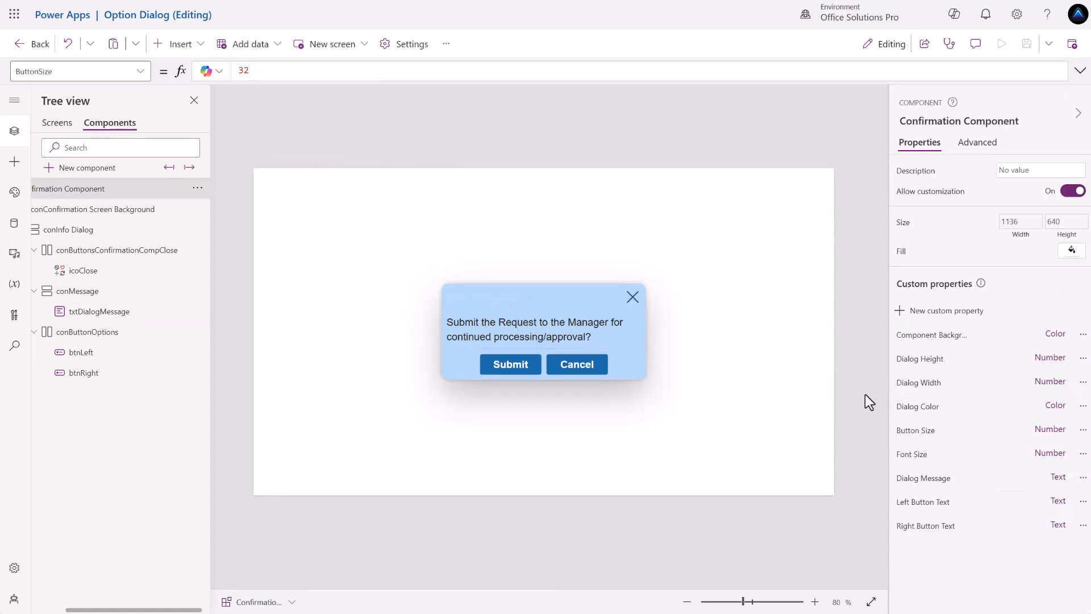
{"action": "left_click", "coordinate": [921, 478]}
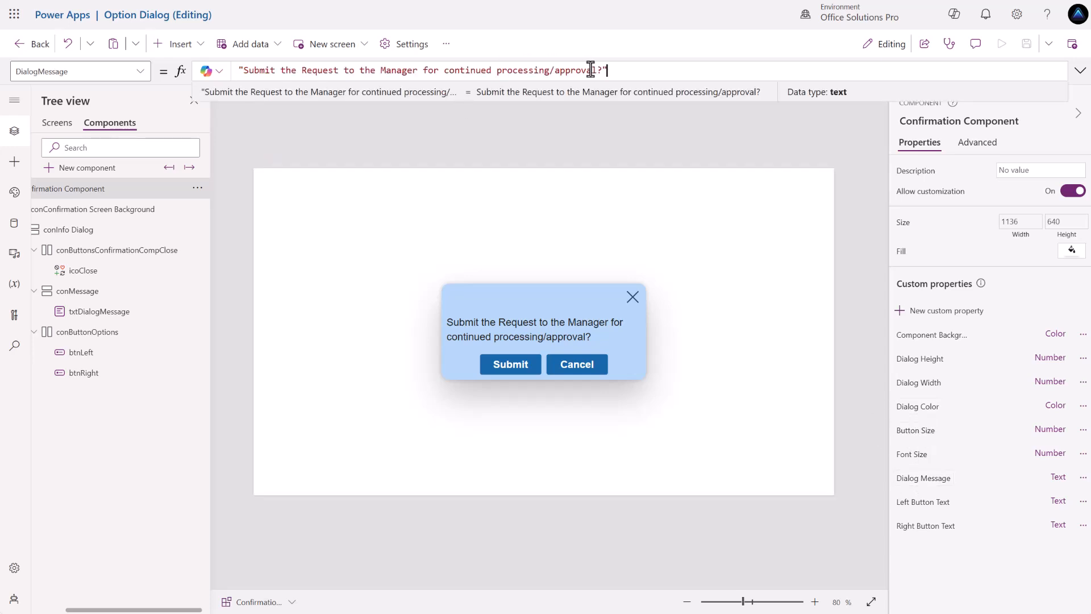
{"action": "left_click_drag", "start_coordinate": [603, 70], "coordinate": [241, 69]}
{"action": "key", "text": "ctrl+c"}
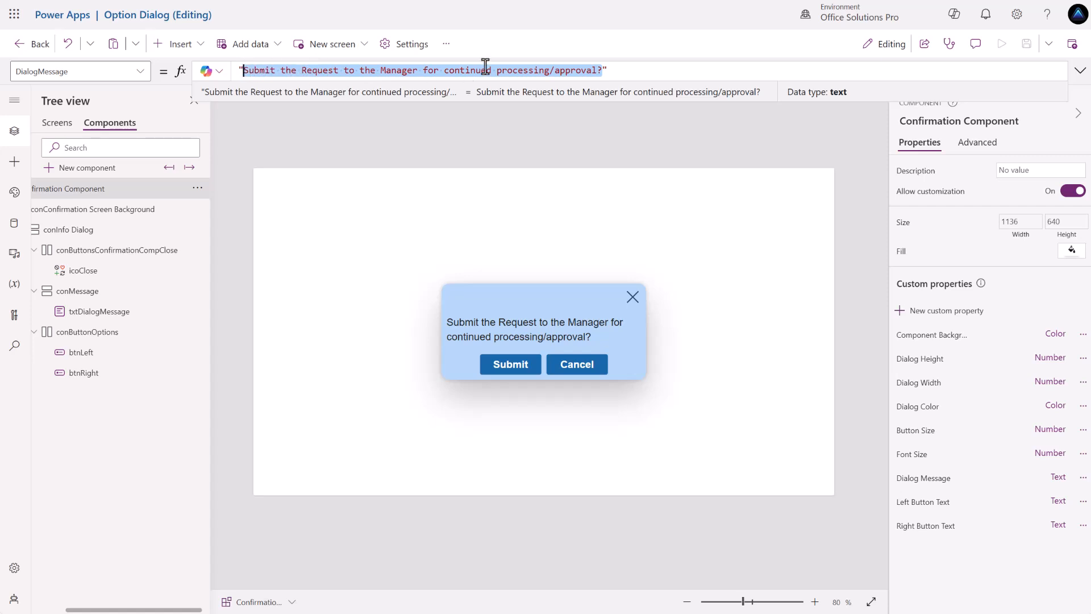
{"action": "left_click", "coordinate": [604, 70]}
{"action": "key", "text": "ctrl+v"}
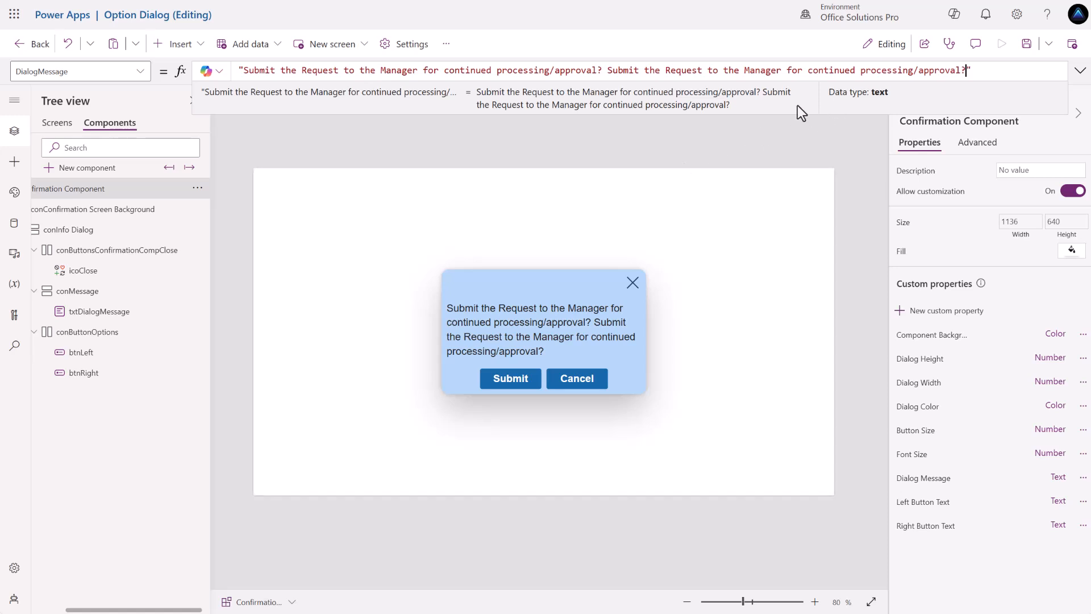
{"action": "key", "text": "ctrl+z"}
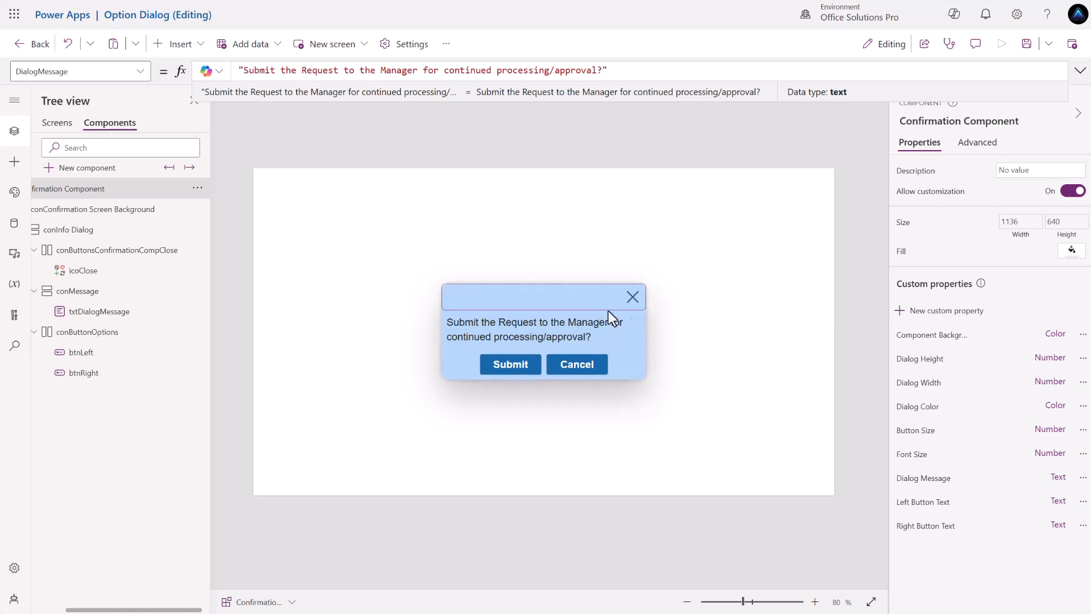
Create a custom property named Close OnSelect with property type Event and return data type Text.
{"action": "left_click", "coordinate": [924, 311]}
{"action": "left_click", "coordinate": [760, 157]}
{"action": "key", "text": "ctrl+a"}
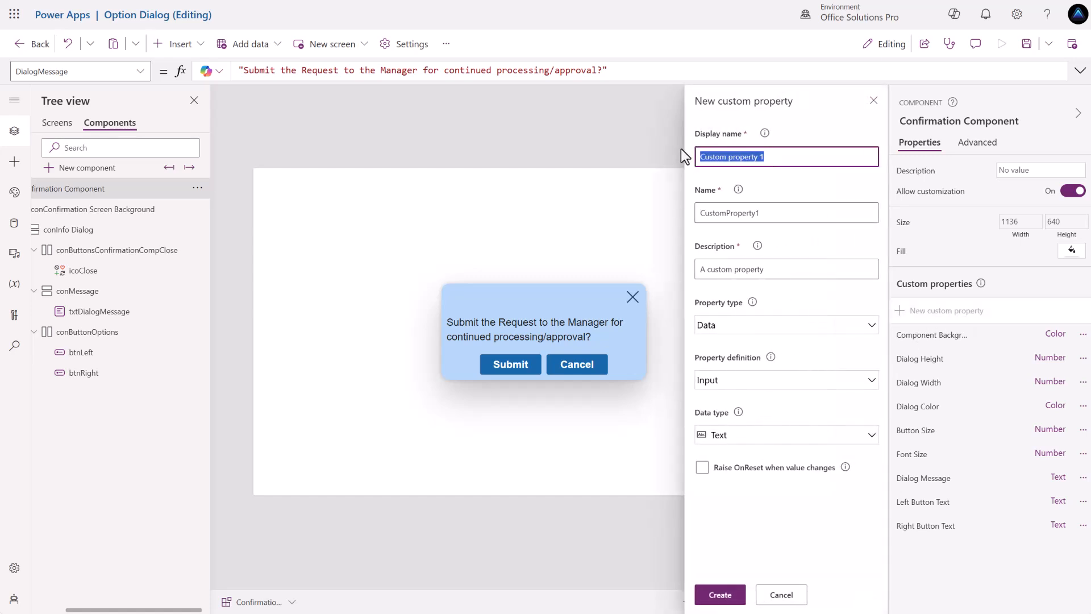
{"action": "type", "text": "Close"}
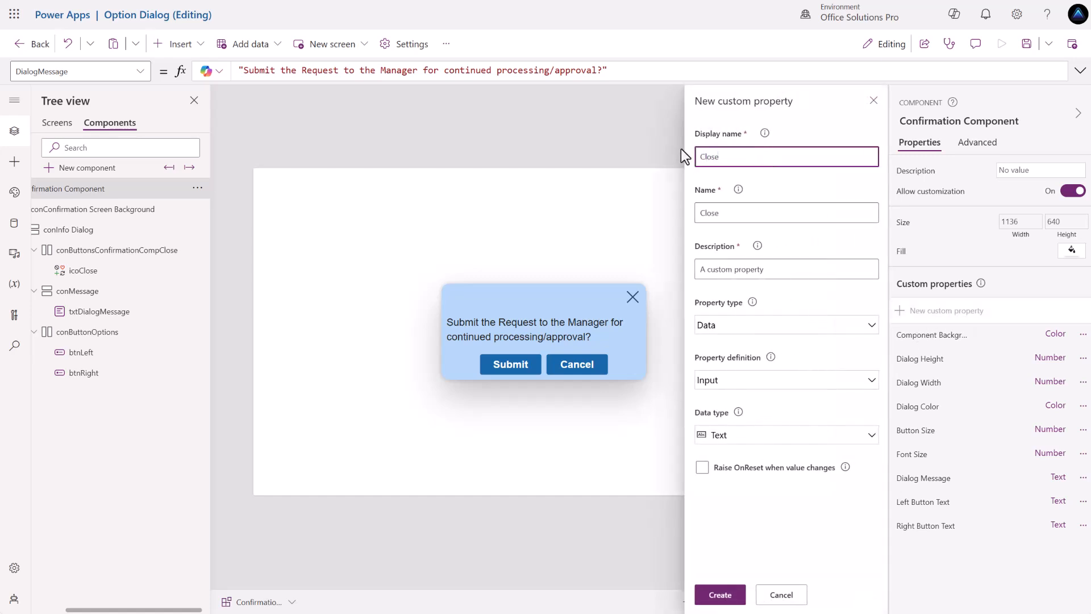
{"action": "type", "text": " OnSelect"}
{"action": "left_click", "coordinate": [732, 440]}
{"action": "left_click", "coordinate": [737, 435]}
{"action": "left_click", "coordinate": [737, 329]}
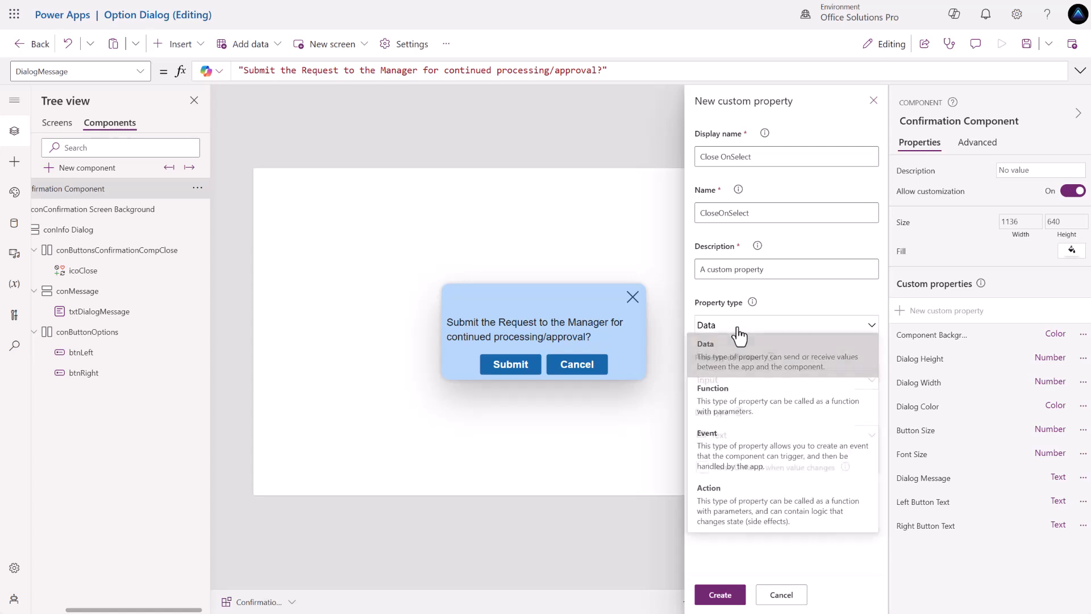
{"action": "left_click", "coordinate": [728, 446]}
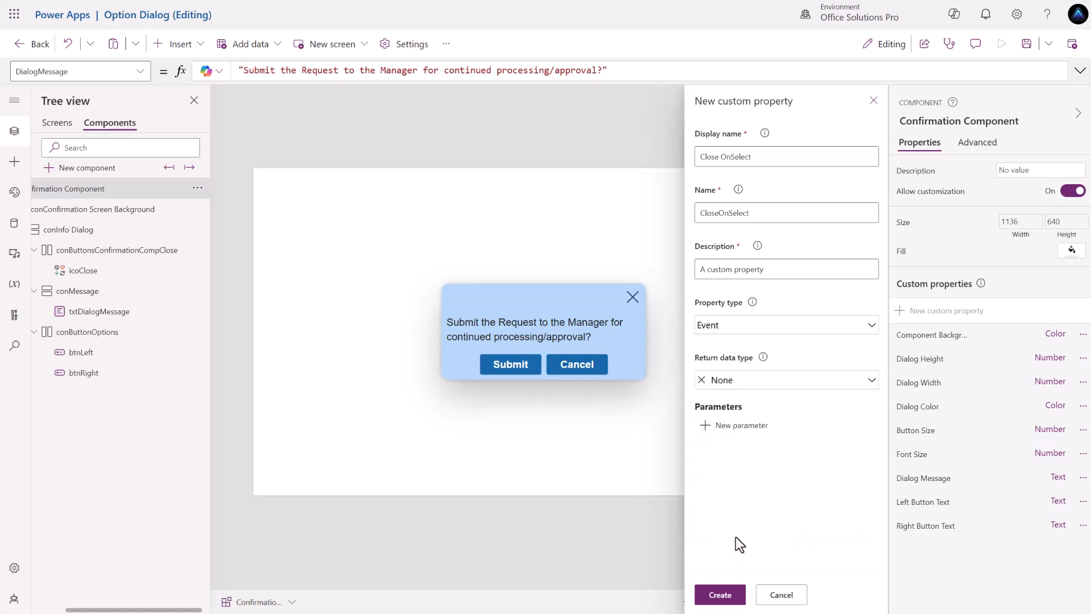
{"action": "left_click", "coordinate": [749, 387]}
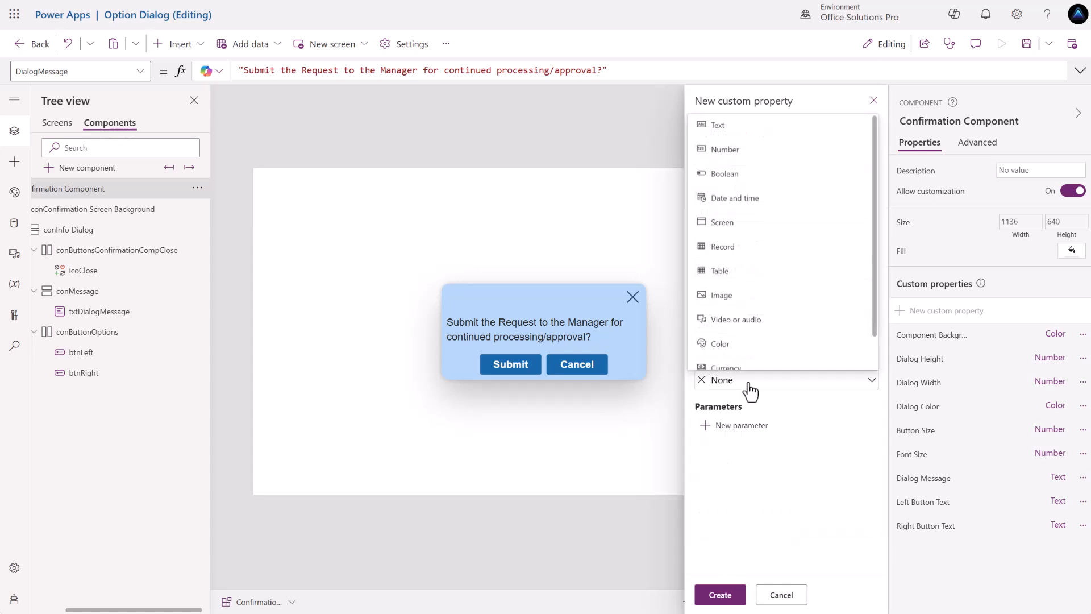
{"action": "left_click", "coordinate": [741, 130]}
{"action": "left_click", "coordinate": [720, 594]}
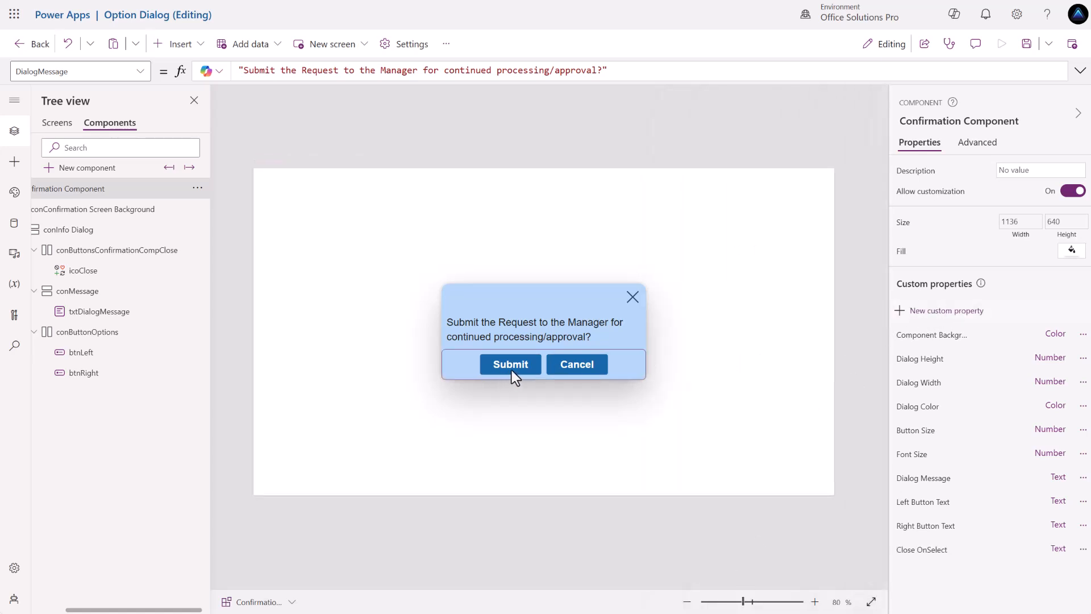
Create a custom property named Left Button OnSelect with property type Event and return data type Text.
{"action": "left_click", "coordinate": [908, 310]}
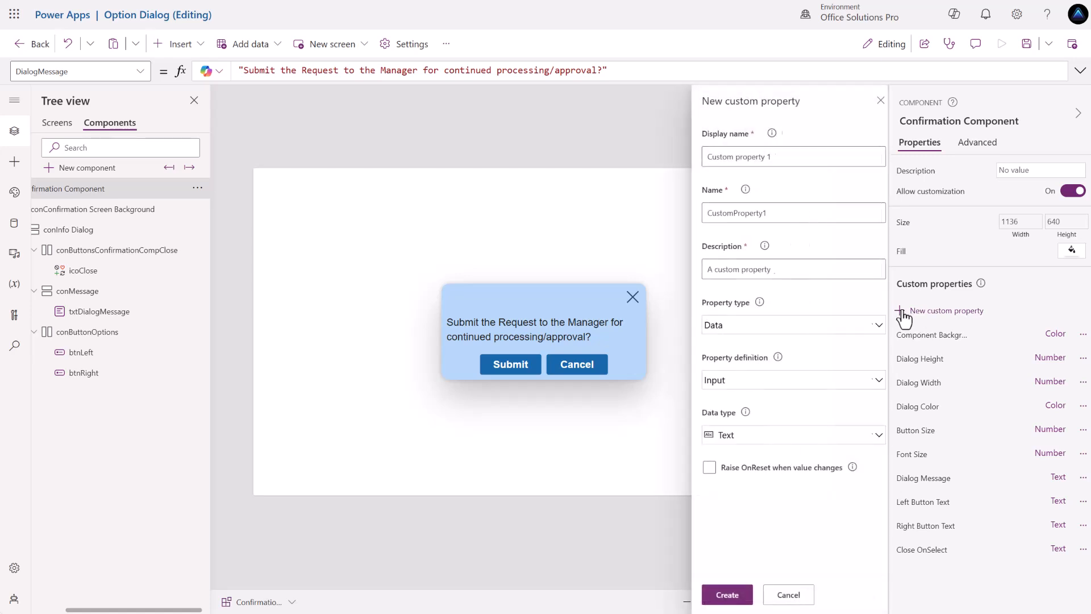
{"action": "left_click_drag", "start_coordinate": [764, 157], "coordinate": [648, 159]}
{"action": "type", "text": "Left bu"}
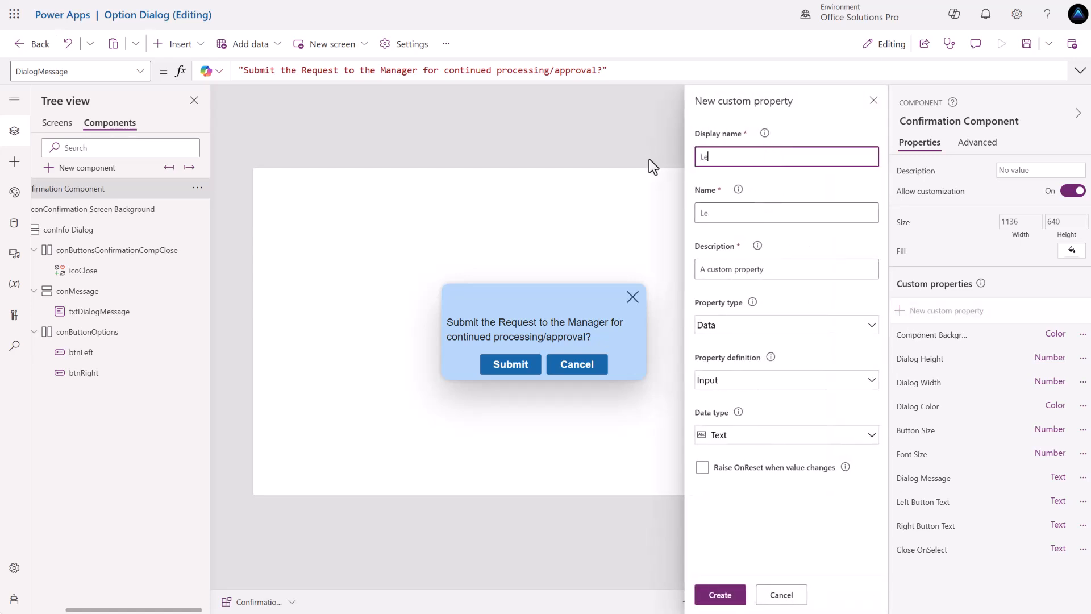
{"action": "key", "text": "BackSpace"}
{"action": "key", "text": "BackSpace"}
{"action": "type", "text": "Button OnSelect"}
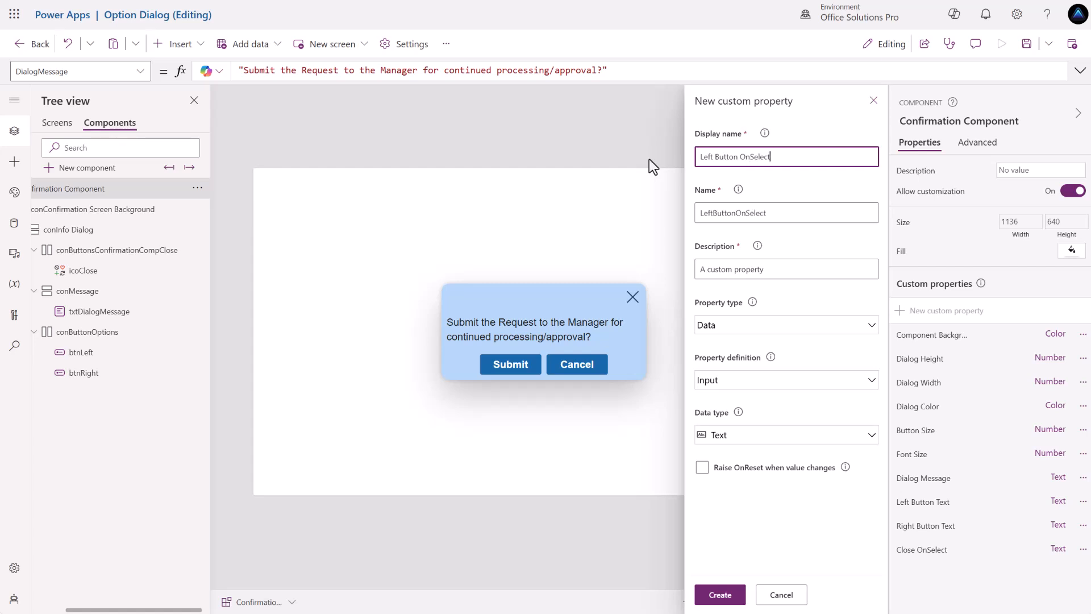
{"action": "left_click", "coordinate": [795, 329]}
{"action": "left_click", "coordinate": [741, 435]}
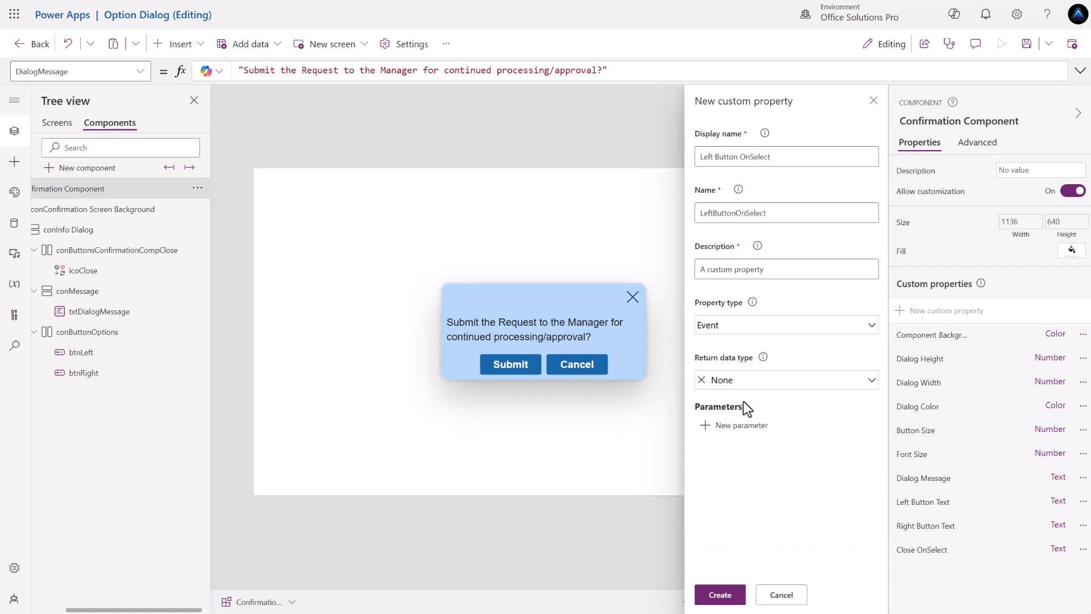
{"action": "left_click", "coordinate": [737, 383]}
{"action": "left_click", "coordinate": [738, 132]}
{"action": "left_click", "coordinate": [719, 594]}
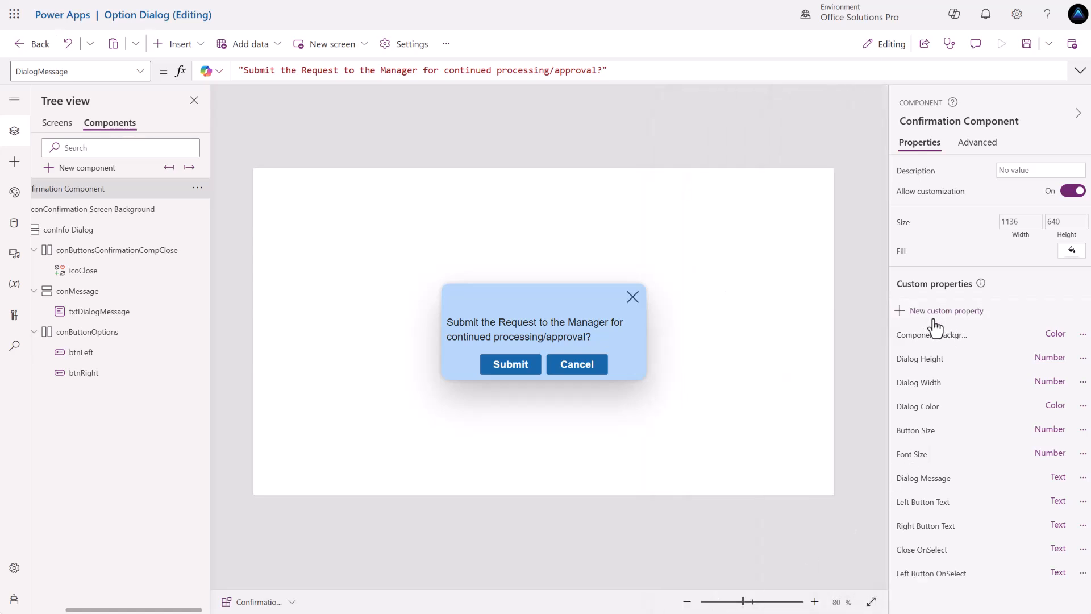
Create a custom property named Right Button OnSelect with property type Event and return data type Text.
{"action": "left_click", "coordinate": [932, 322]}
{"action": "left_click_drag", "start_coordinate": [765, 159], "coordinate": [666, 158]}
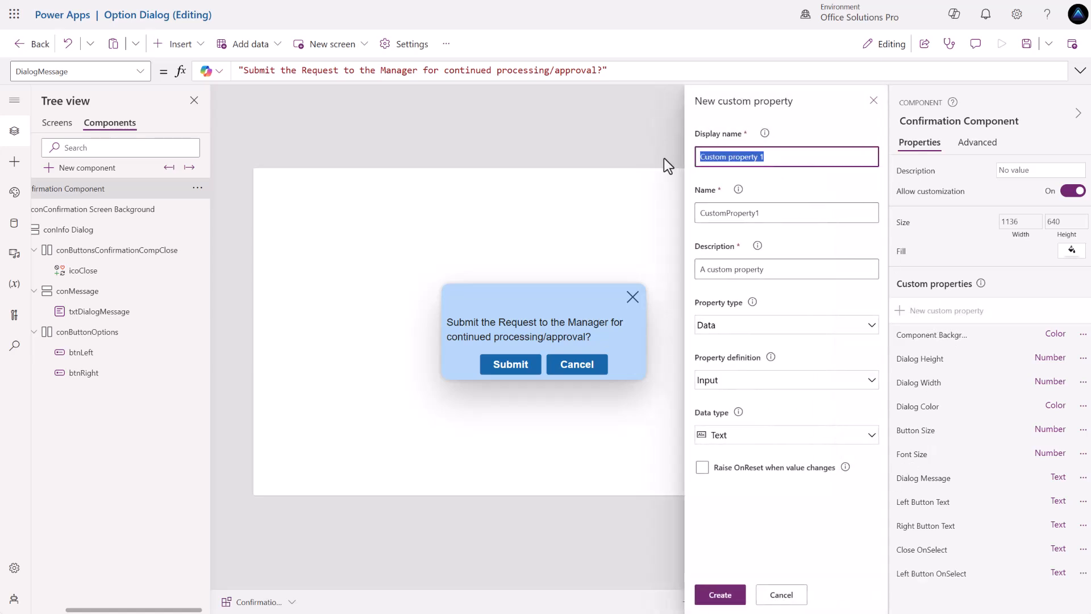
{"action": "type", "text": "Right Button On"}
{"action": "key", "text": "BackSpace"}
{"action": "key", "text": "BackSpace"}
{"action": "type", "text": "OnSelect"}
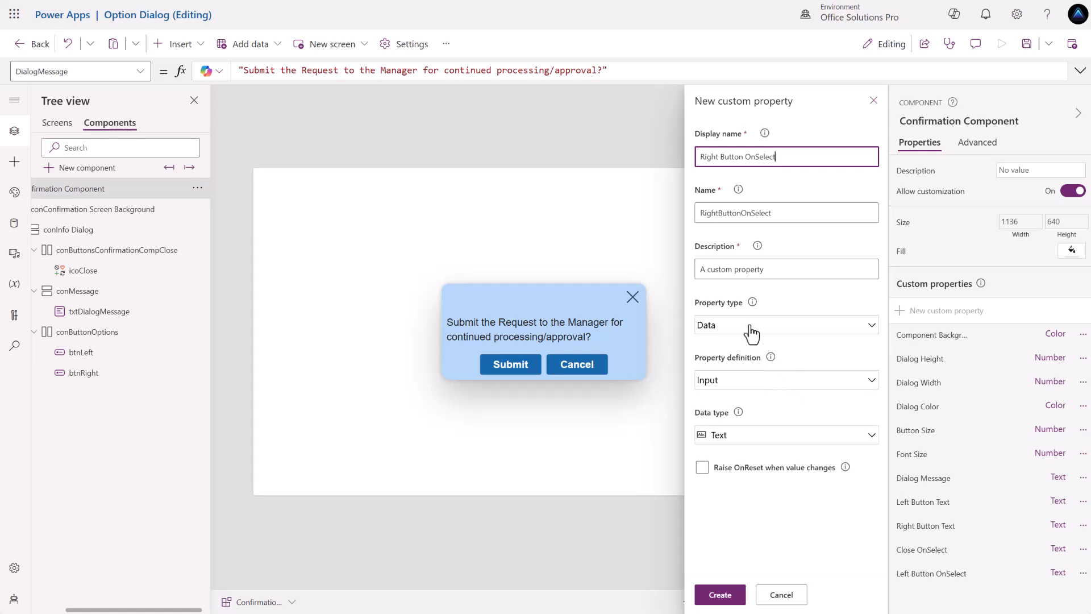
{"action": "left_click", "coordinate": [750, 328]}
{"action": "left_click", "coordinate": [721, 438]}
{"action": "left_click", "coordinate": [736, 390]}
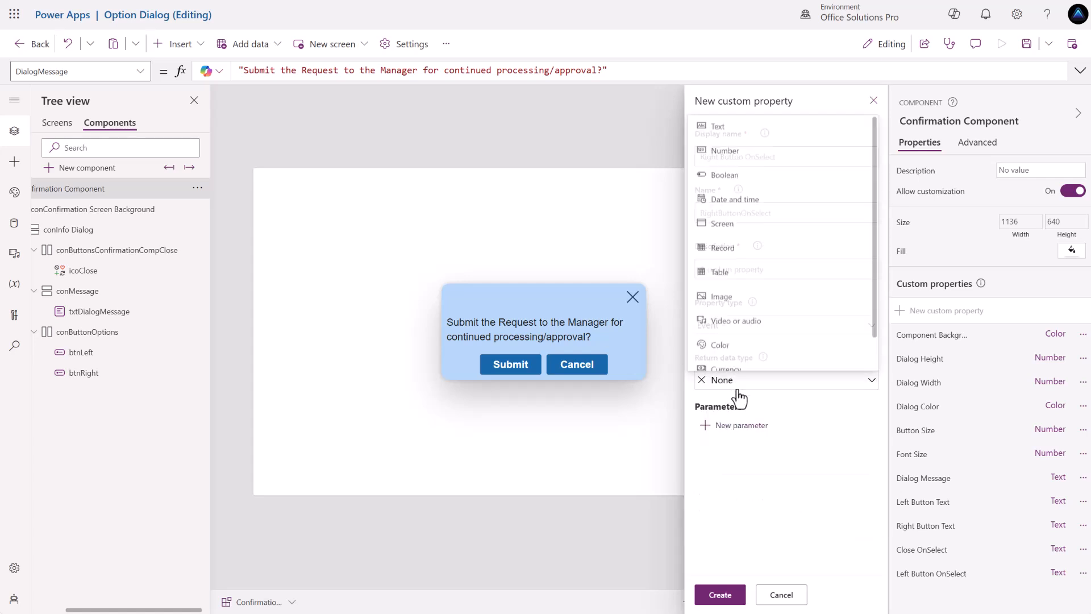
{"action": "left_click", "coordinate": [745, 131]}
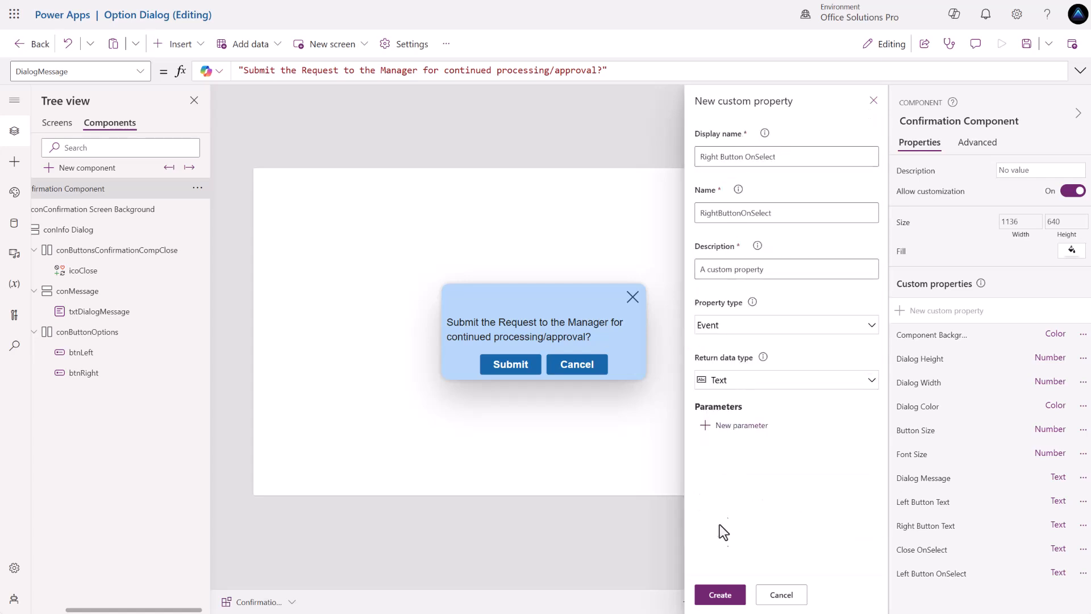
{"action": "left_click", "coordinate": [717, 596]}
Set the OnSelect formula of the icoClose icon to 'Confirmation Component'.CloseOnSelect().
{"action": "left_click", "coordinate": [630, 298]}
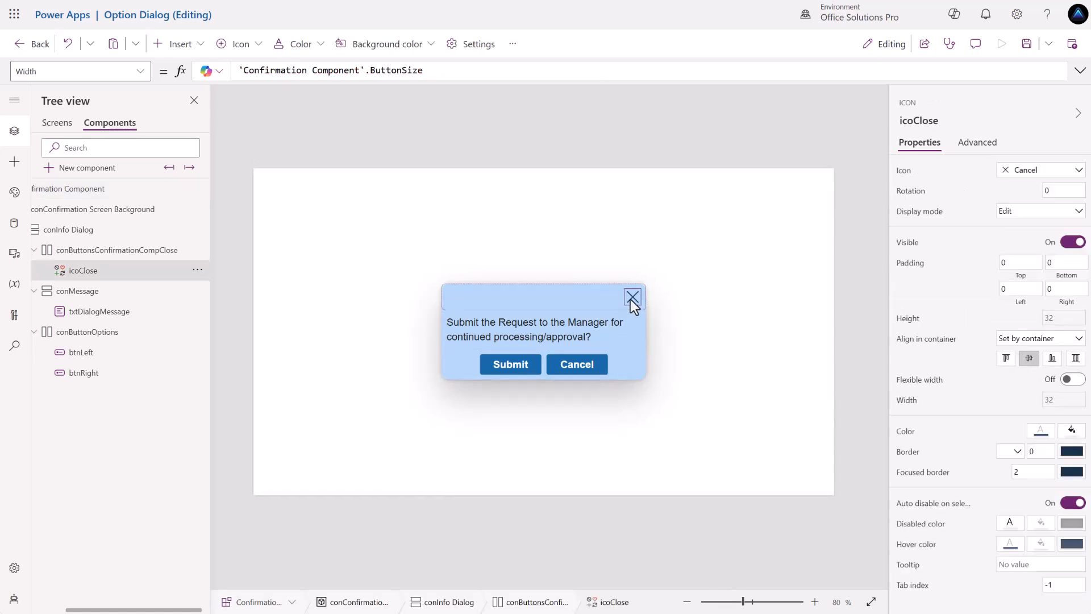
{"action": "left_click", "coordinate": [978, 143]}
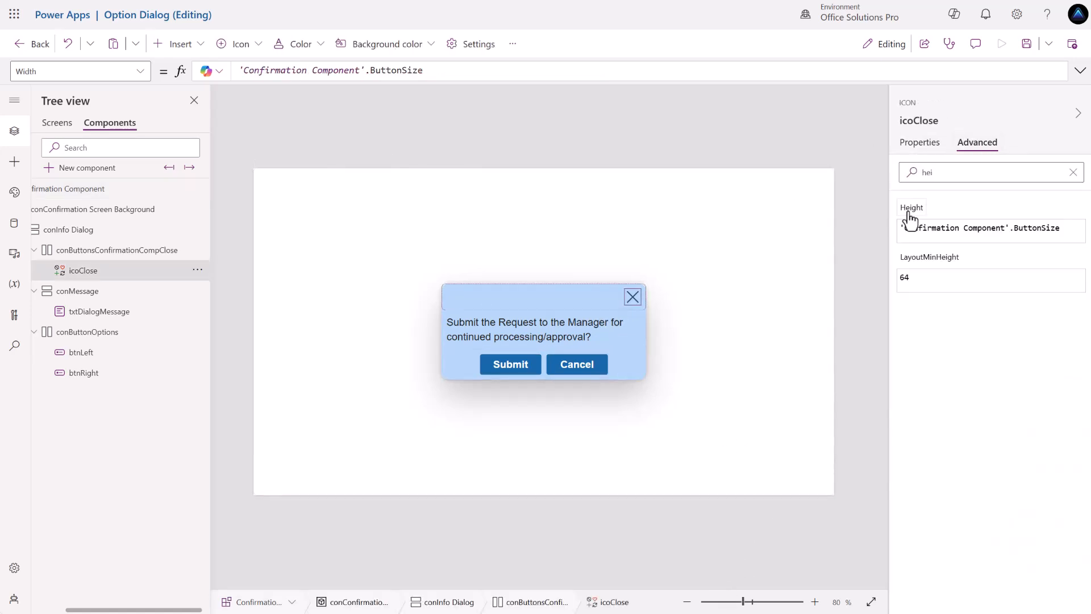
{"action": "left_click", "coordinate": [947, 173]}
{"action": "key", "text": "BackSpace"}
{"action": "key", "text": "BackSpace"}
{"action": "key", "text": "BackSpace"}
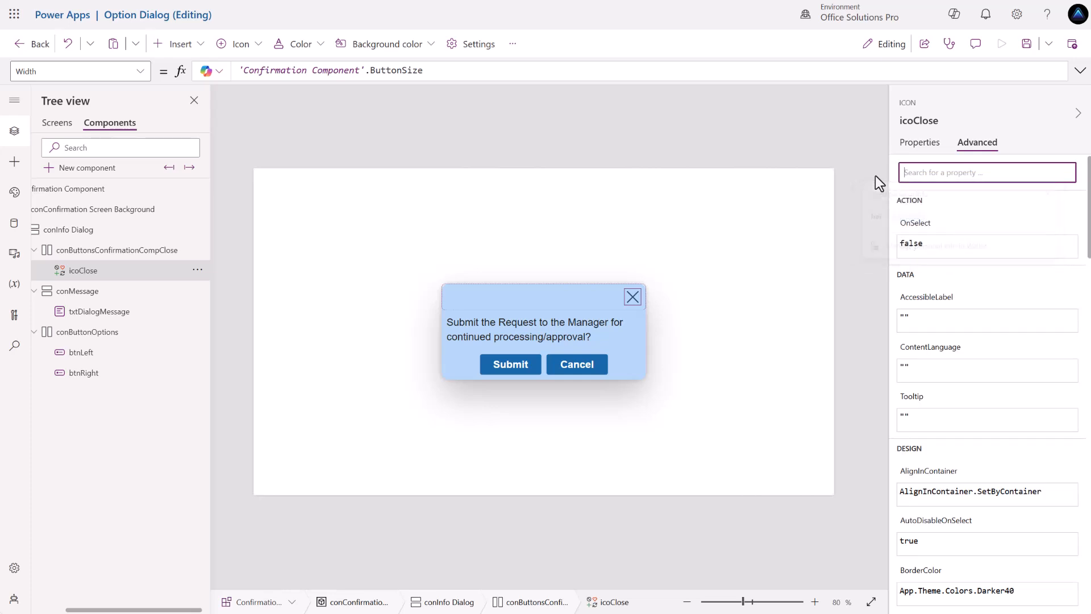
{"action": "left_click", "coordinate": [912, 232]}
{"action": "double_click", "coordinate": [265, 71]}
{"action": "type", "text": "conf"}
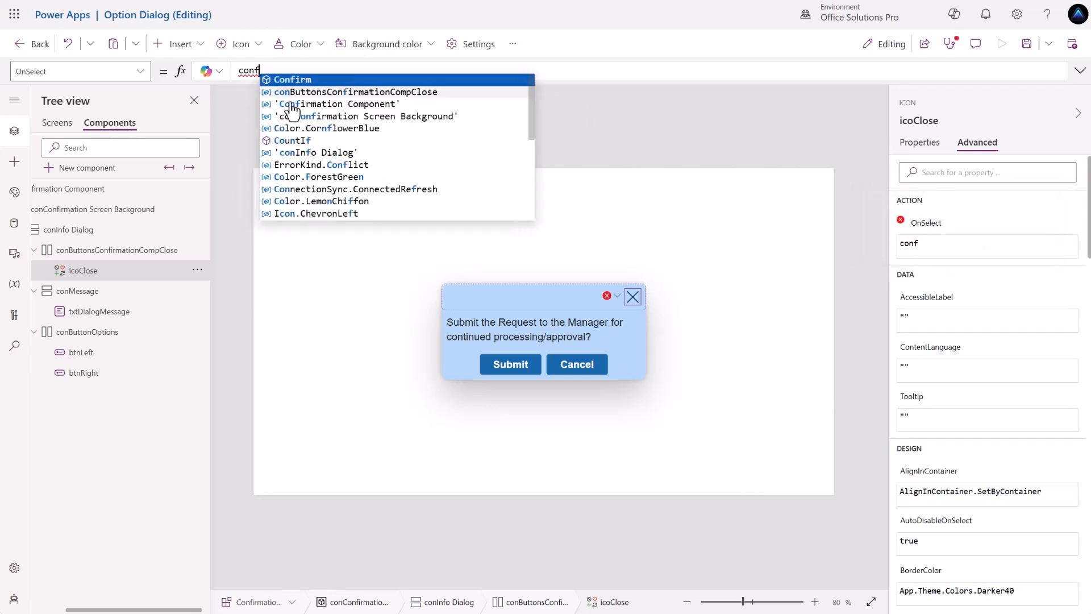
{"action": "left_click", "coordinate": [301, 105]}
{"action": "type", "text": "."}
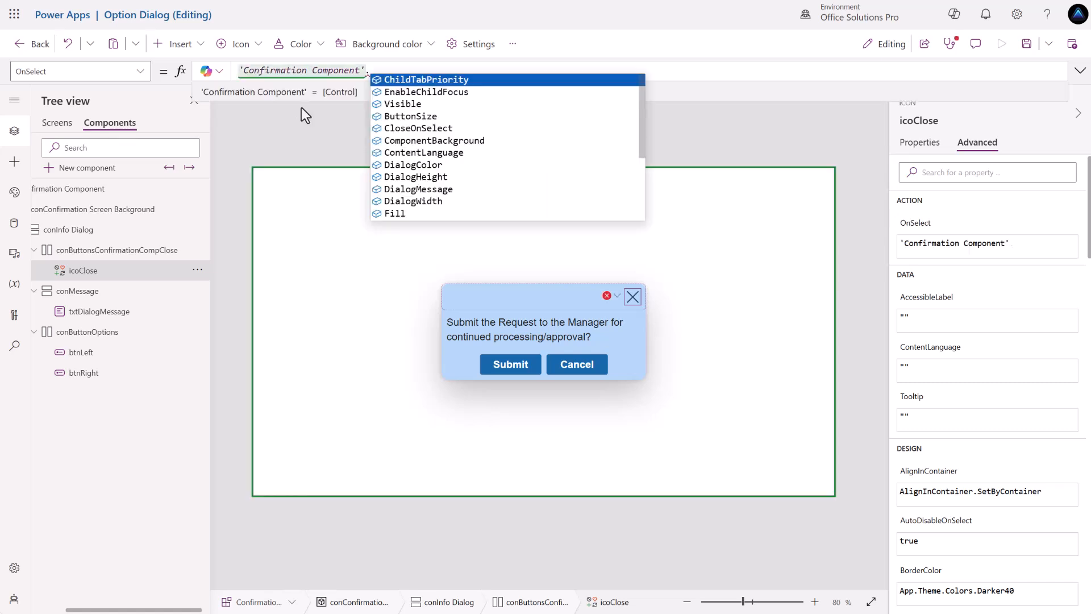
{"action": "type", "text": "Clo"}
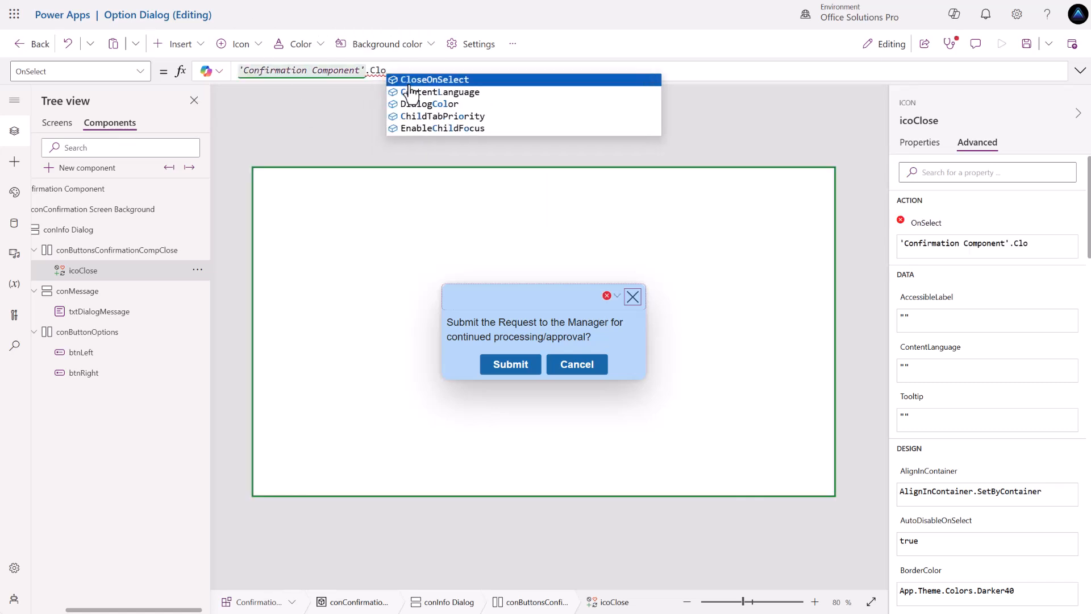
{"action": "left_click", "coordinate": [410, 81]}
{"action": "triple_click", "coordinate": [438, 69]}
{"action": "key", "text": "ctrl+c"}
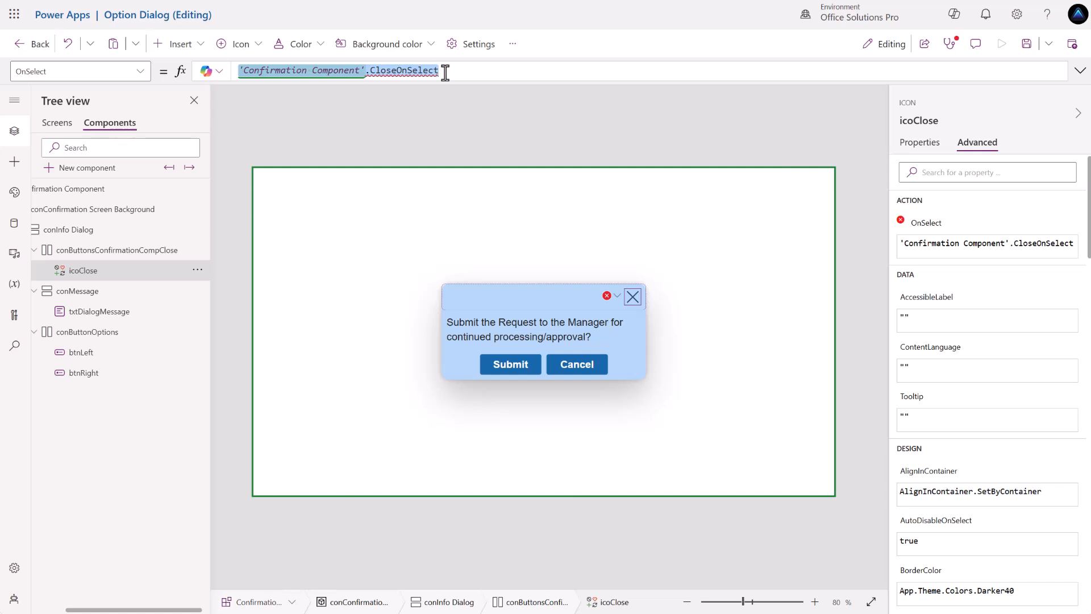
{"action": "left_click", "coordinate": [443, 70]}
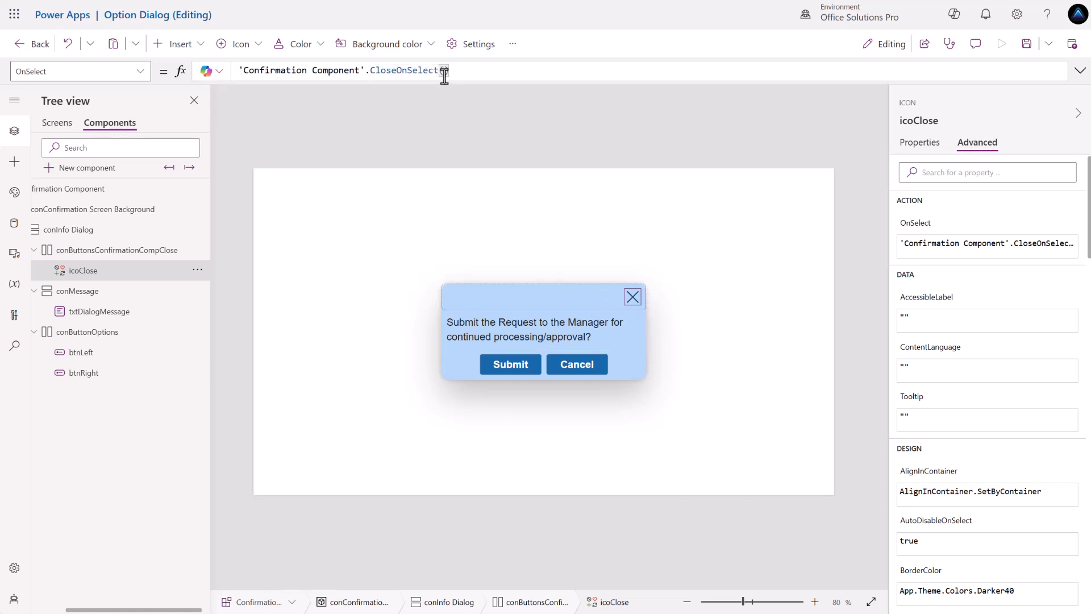
Set the OnSelect formula of the btnLeft button to 'Confirmation Component'.LeftButtonOnSelect().
{"action": "left_click", "coordinate": [507, 373]}
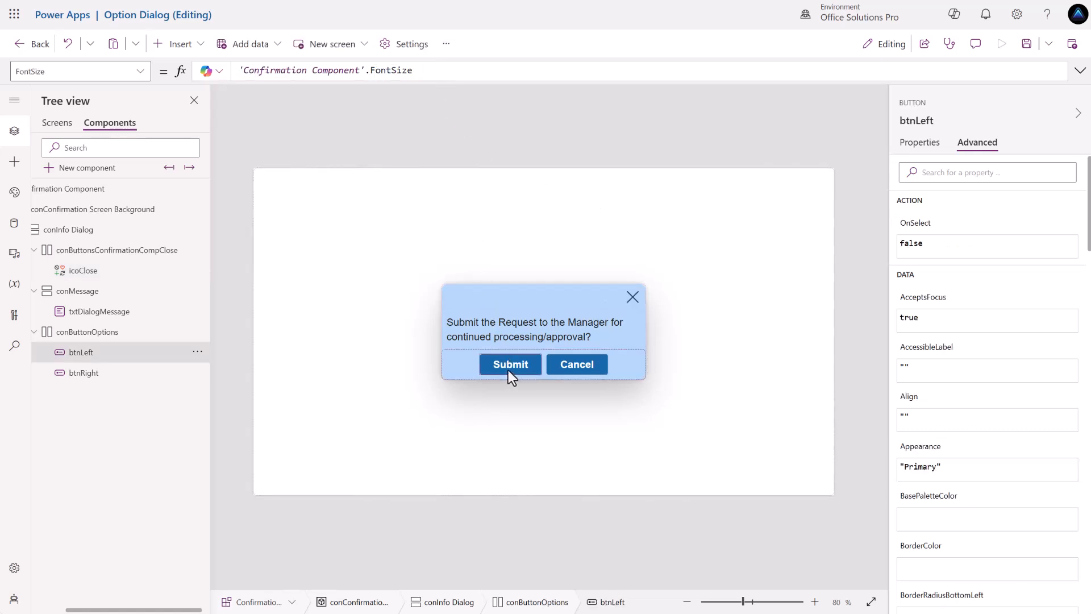
{"action": "left_click", "coordinate": [912, 226]}
{"action": "key", "text": "ctrl+a"}
{"action": "key", "text": "ctrl+v"}
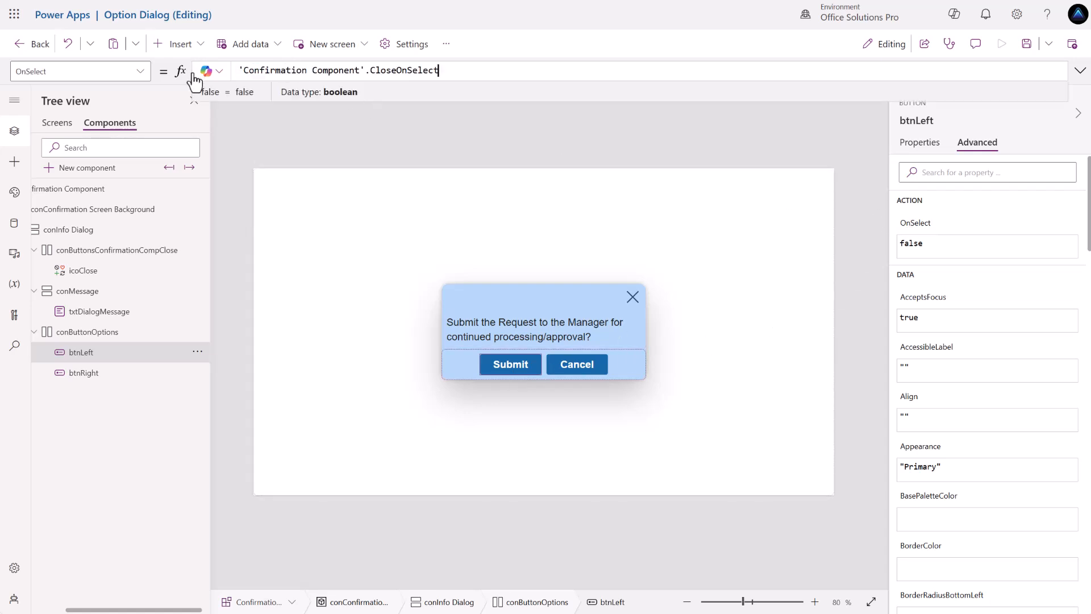
{"action": "key", "text": "BackSpace"}
{"action": "key", "text": "BackSpace"}
{"action": "key", "text": "BackSpace"}
{"action": "key", "text": "BackSpace"}
{"action": "key", "text": "BackSpace"}
{"action": "key", "text": "BackSpace"}
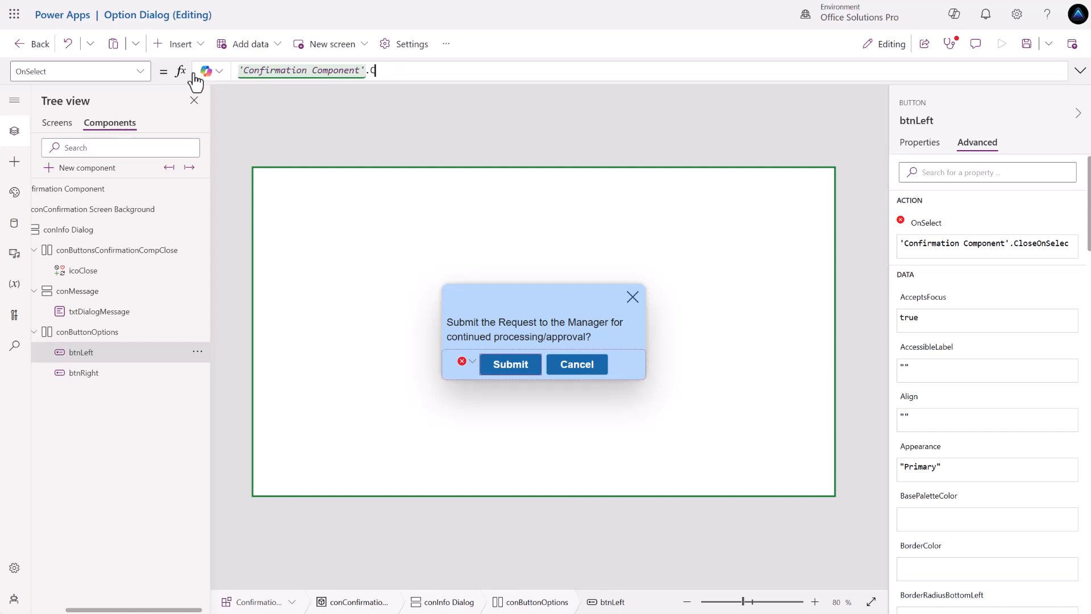
{"action": "key", "text": "BackSpace"}
{"action": "type", "text": "Lef"}
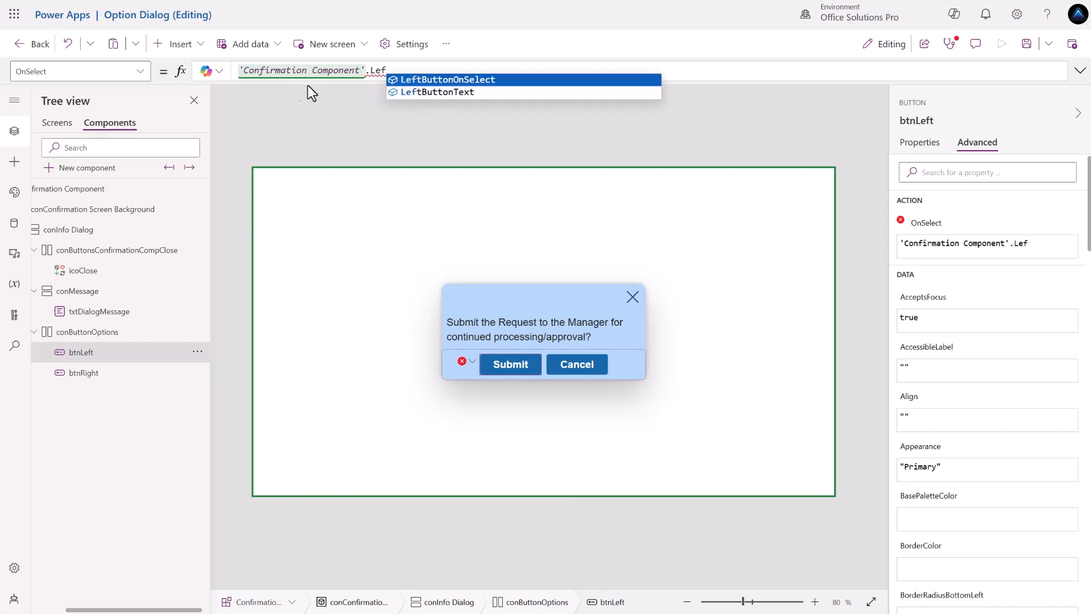
{"action": "left_click", "coordinate": [415, 80]}
{"action": "type", "text": "()"}
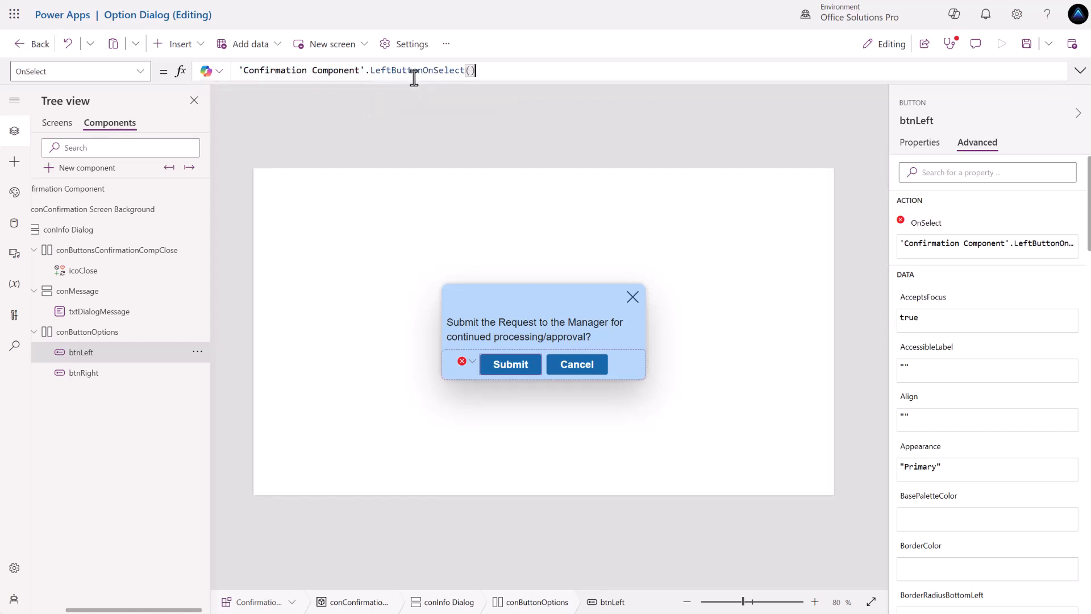
Reuse btnLeft's OnSelect formula for the btnRight button, changed to 'Confirmation Component'.RightButtonOnSelect().
{"action": "key", "text": "ctrl+a"}
{"action": "key", "text": "ctrl+c"}
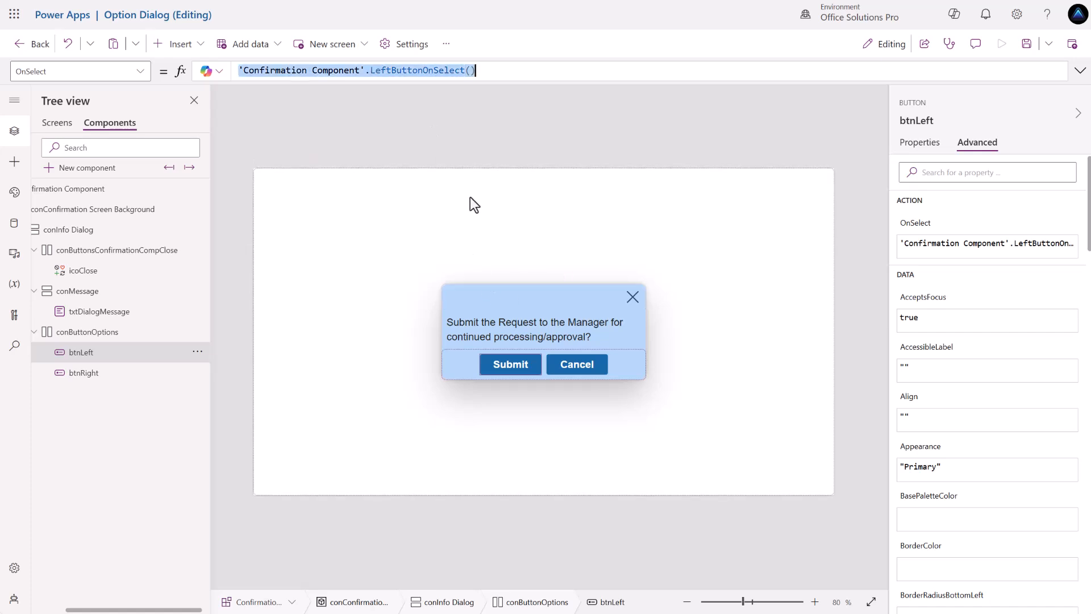
{"action": "left_click", "coordinate": [119, 373]}
{"action": "left_click", "coordinate": [926, 241]}
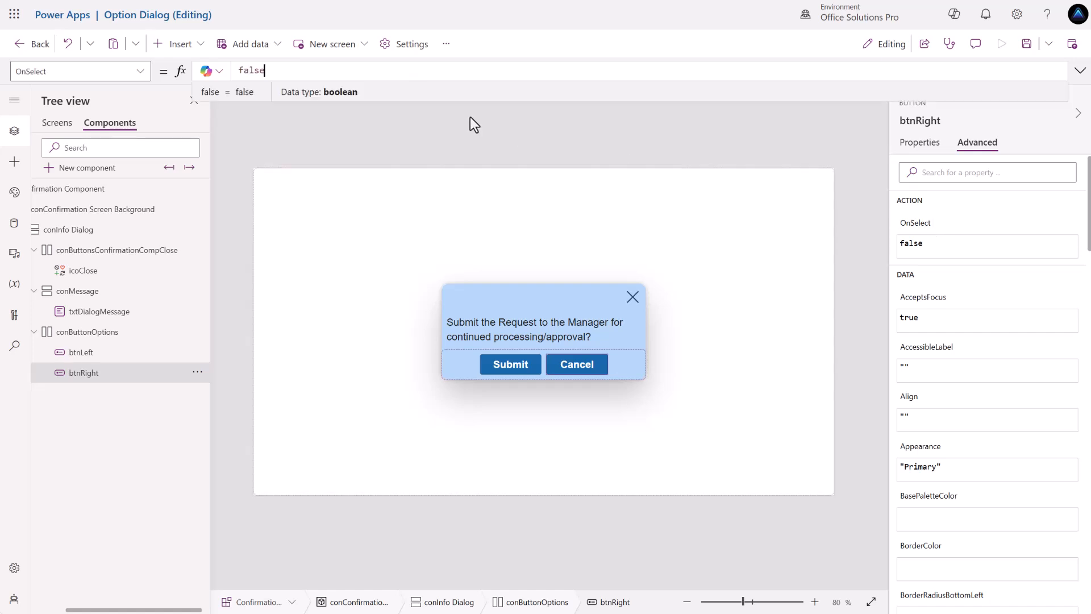
{"action": "left_click_drag", "start_coordinate": [287, 70], "coordinate": [235, 70]}
{"action": "key", "text": "ctrl+v"}
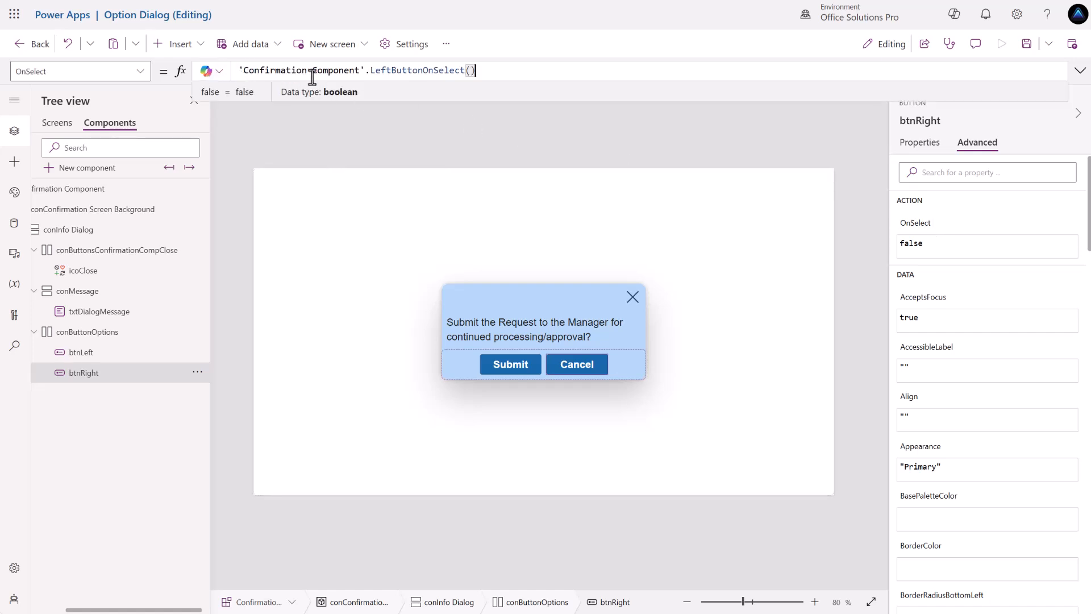
{"action": "key", "text": "Right"}
{"action": "key", "text": "BackSpace"}
{"action": "key", "text": "BackSpace"}
{"action": "key", "text": "BackSpace"}
{"action": "key", "text": "BackSpace"}
{"action": "type", "text": "Right"}
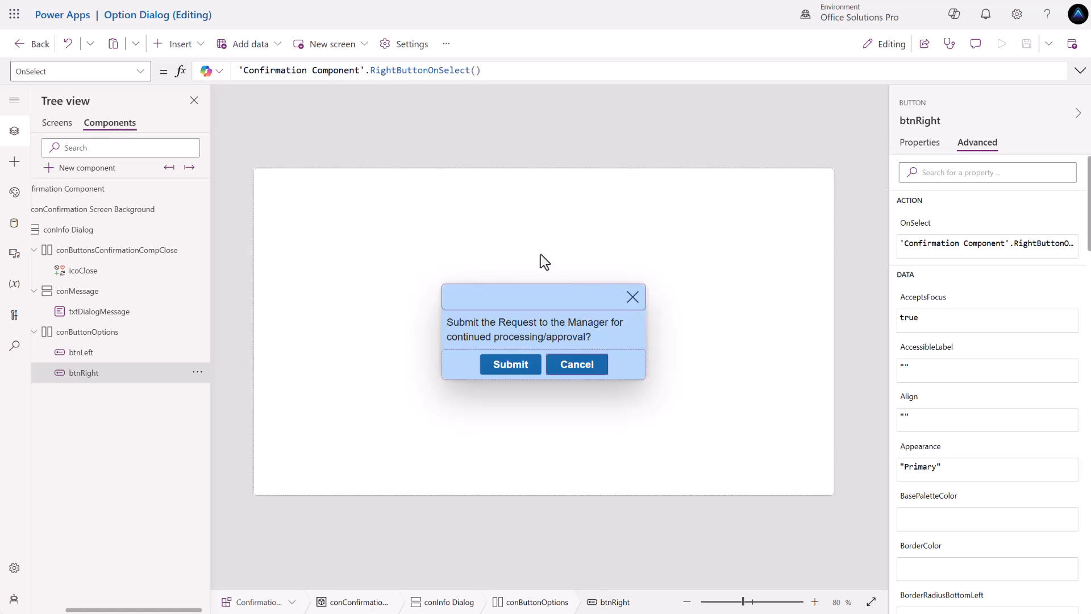
{"action": "left_click", "coordinate": [288, 139]}
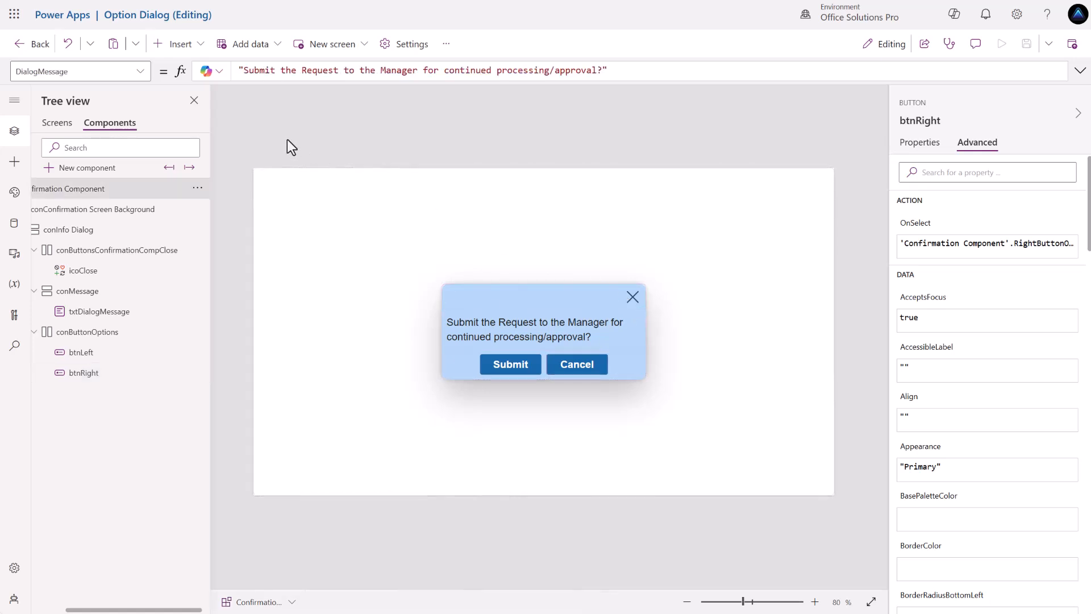
Insert the custom Confirmation Component onto Screen1.
{"action": "left_click", "coordinate": [58, 126]}
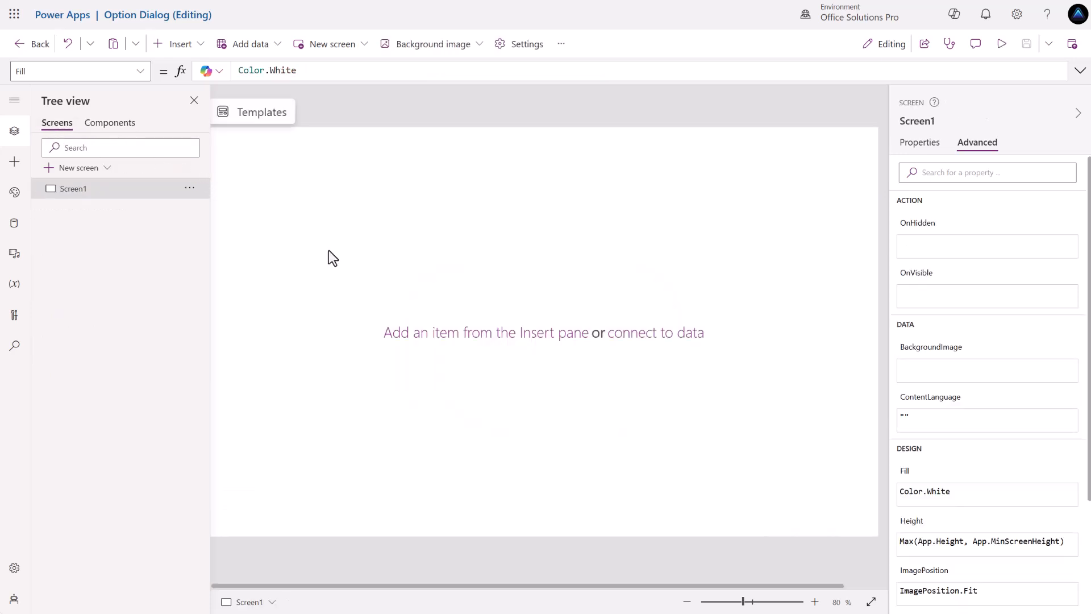
{"action": "left_click", "coordinate": [687, 602]}
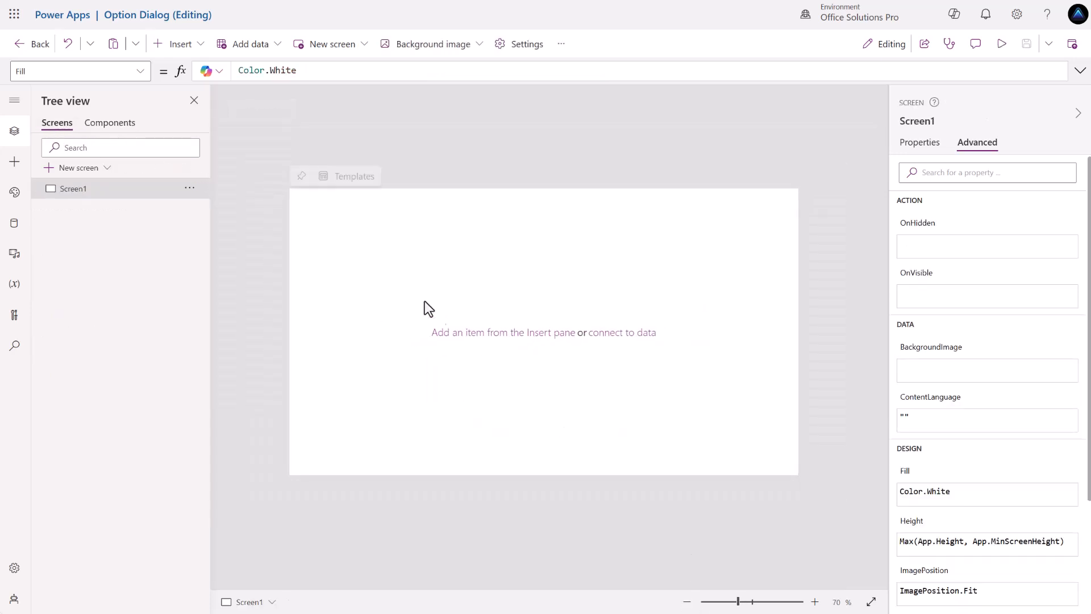
{"action": "left_click", "coordinate": [16, 163]}
{"action": "left_click", "coordinate": [48, 332]}
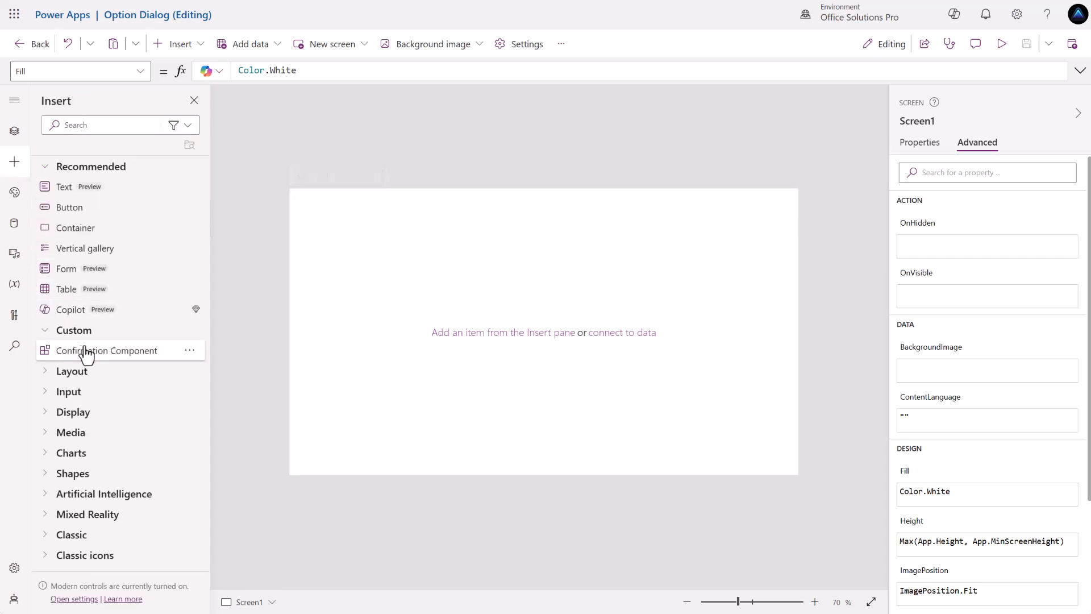
{"action": "left_click", "coordinate": [84, 356]}
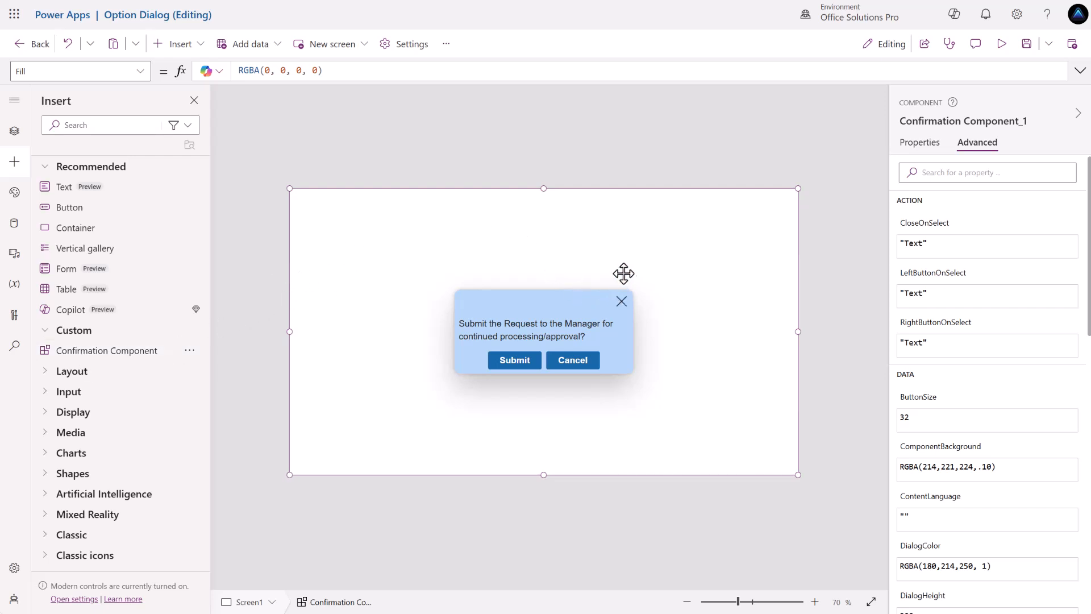
Set the Dialog Color custom property of the inserted component to the medium blue theme color.
{"action": "left_click", "coordinate": [916, 143]}
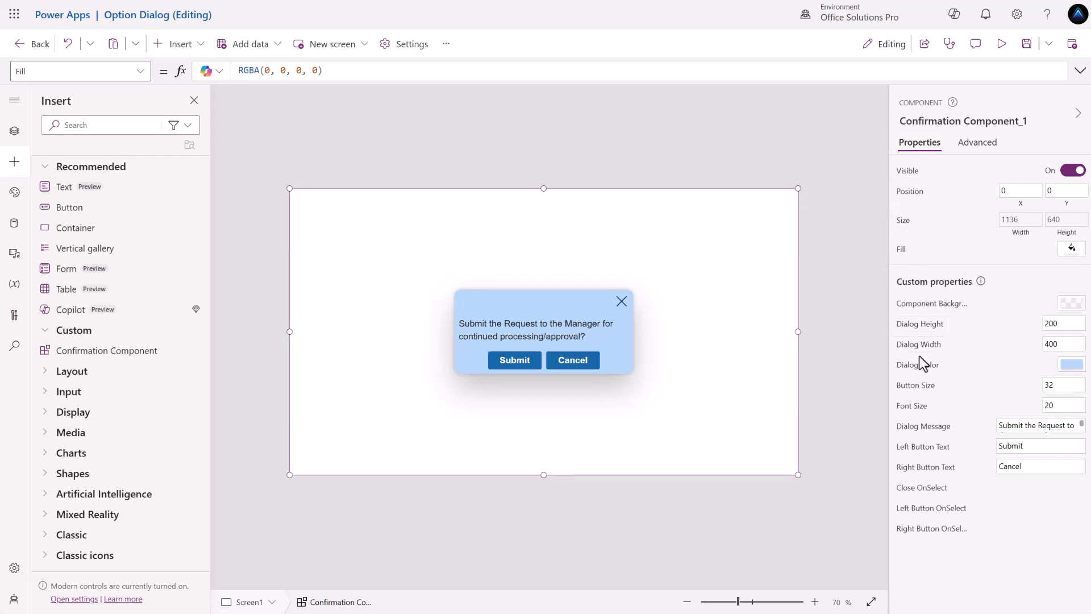
{"action": "left_click", "coordinate": [1068, 367]}
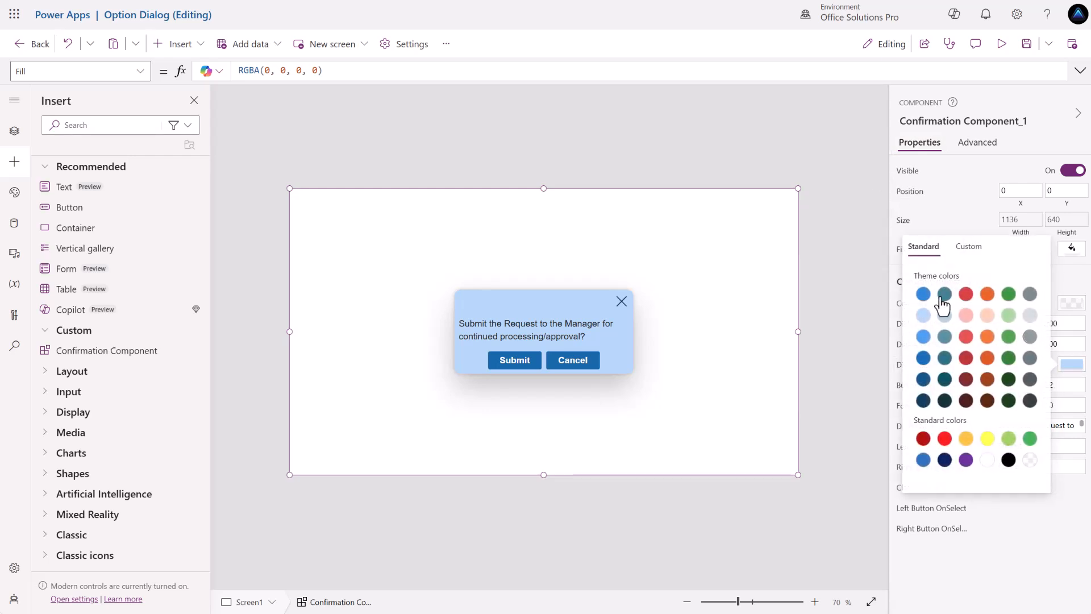
{"action": "left_click", "coordinate": [924, 294]}
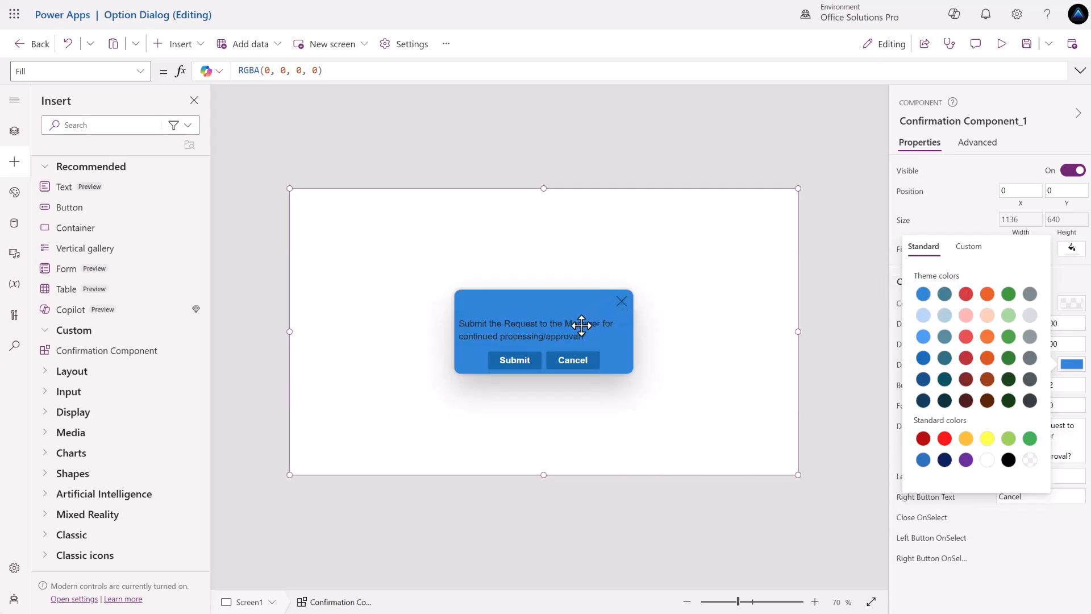
{"action": "left_click", "coordinate": [621, 313]}
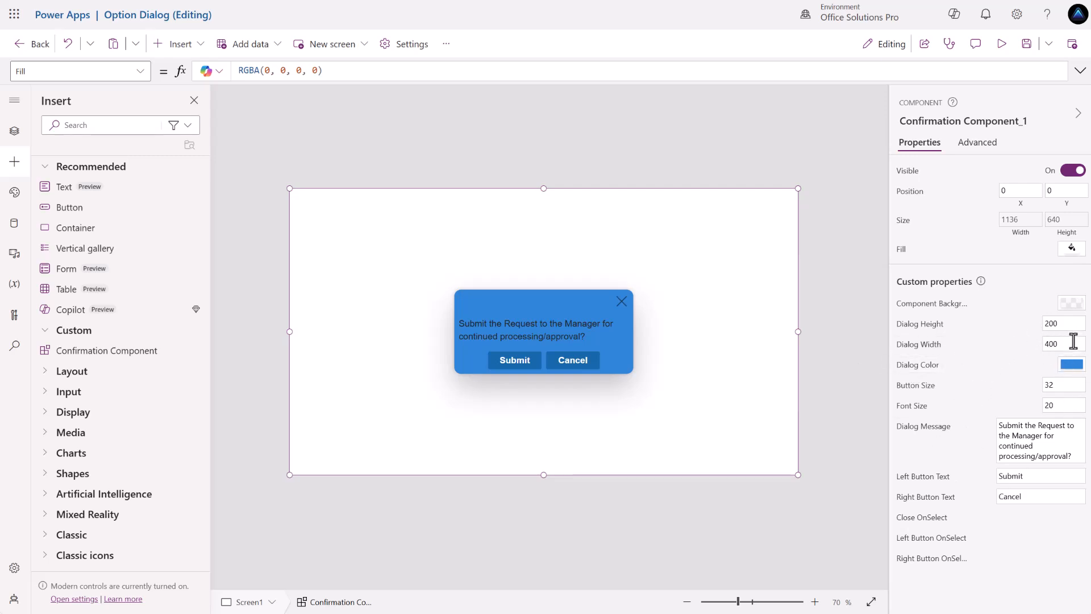
Set the Dialog Color custom property of the component on Screen1 to the light blue theme color.
{"action": "left_click", "coordinate": [1071, 365]}
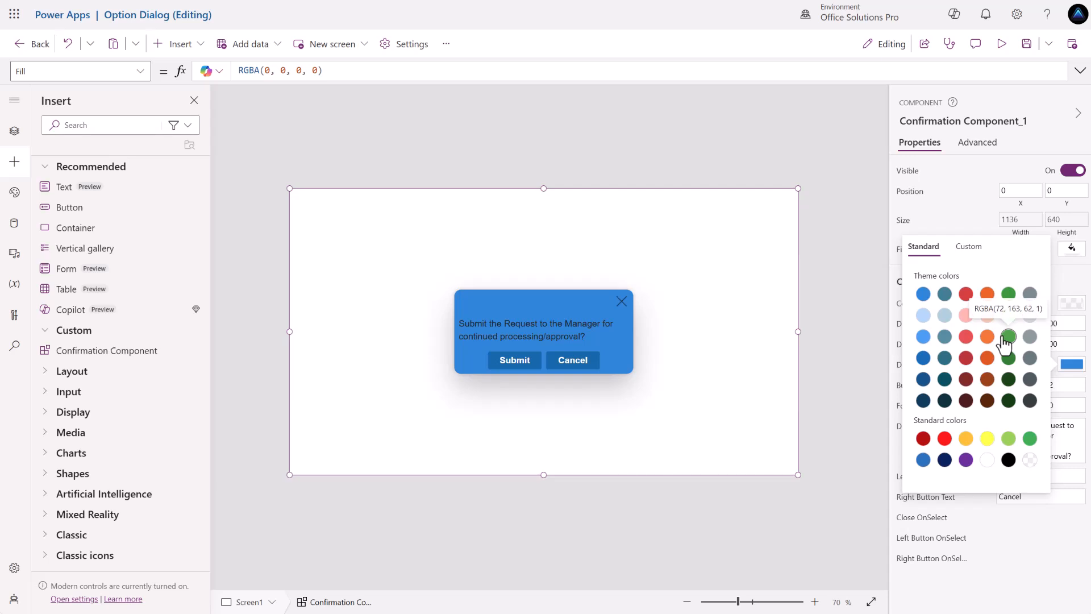
{"action": "left_click", "coordinate": [922, 318]}
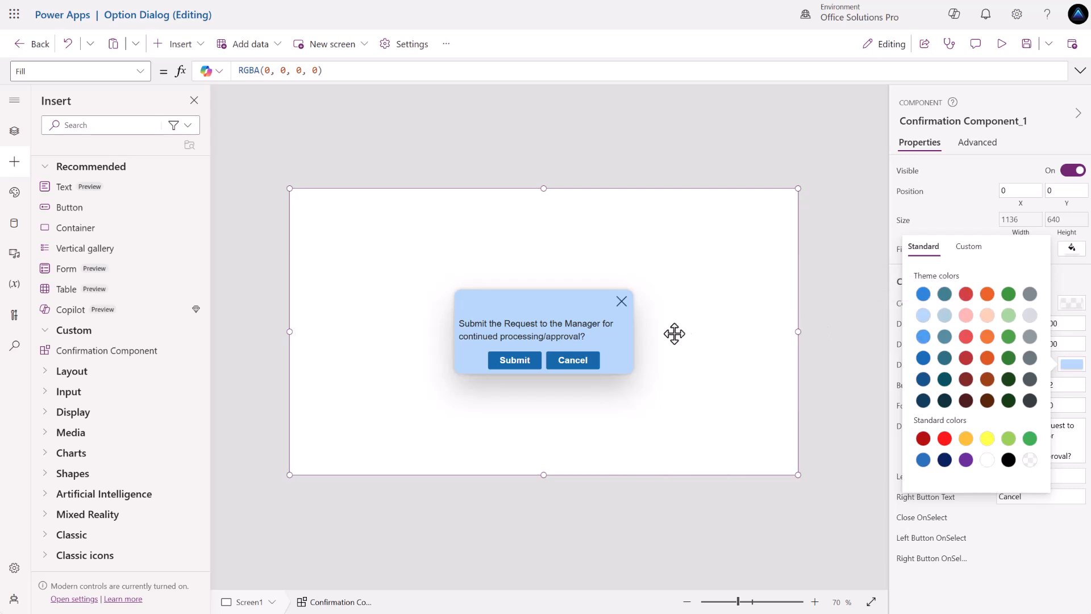
{"action": "left_click", "coordinate": [942, 227]}
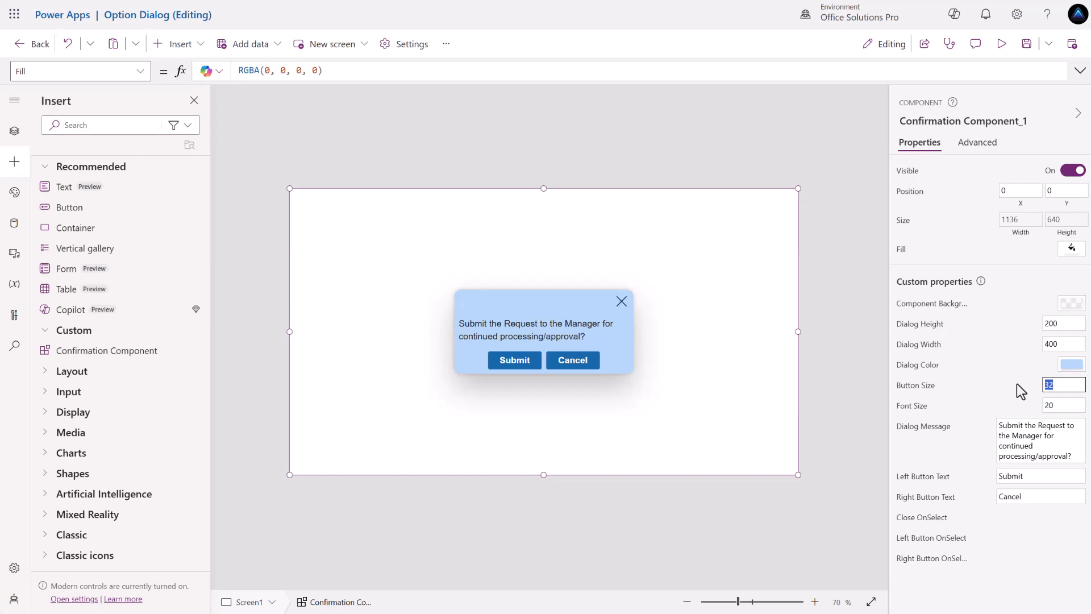
Try a Button Size of 60 on the confirmation component and restore it to 32.
{"action": "type", "text": "60"}
{"action": "key", "text": "Return"}
{"action": "left_click", "coordinate": [1055, 386]}
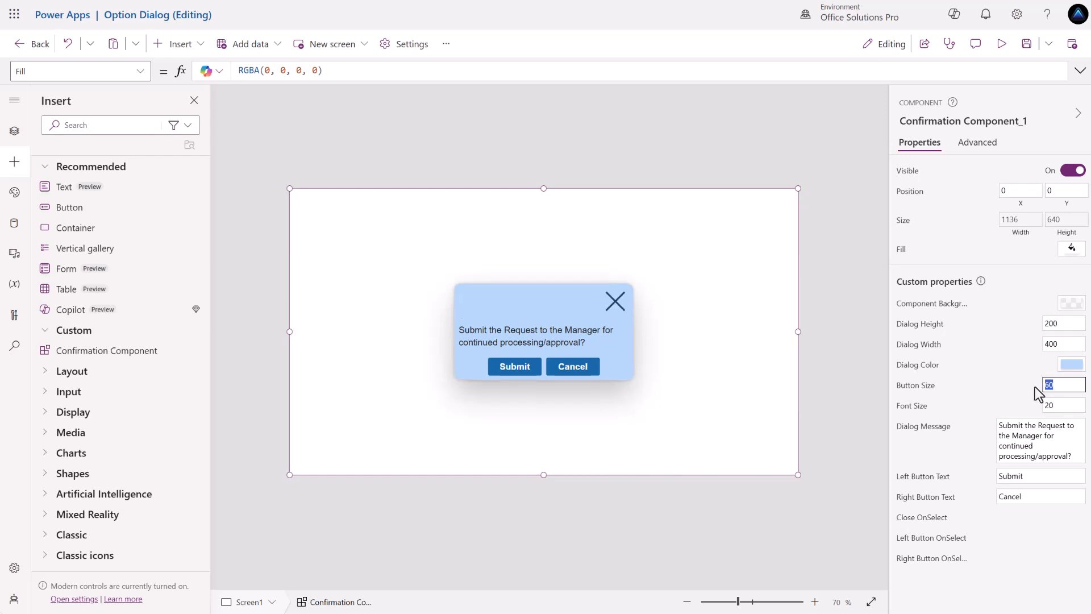
{"action": "key", "text": "Return"}
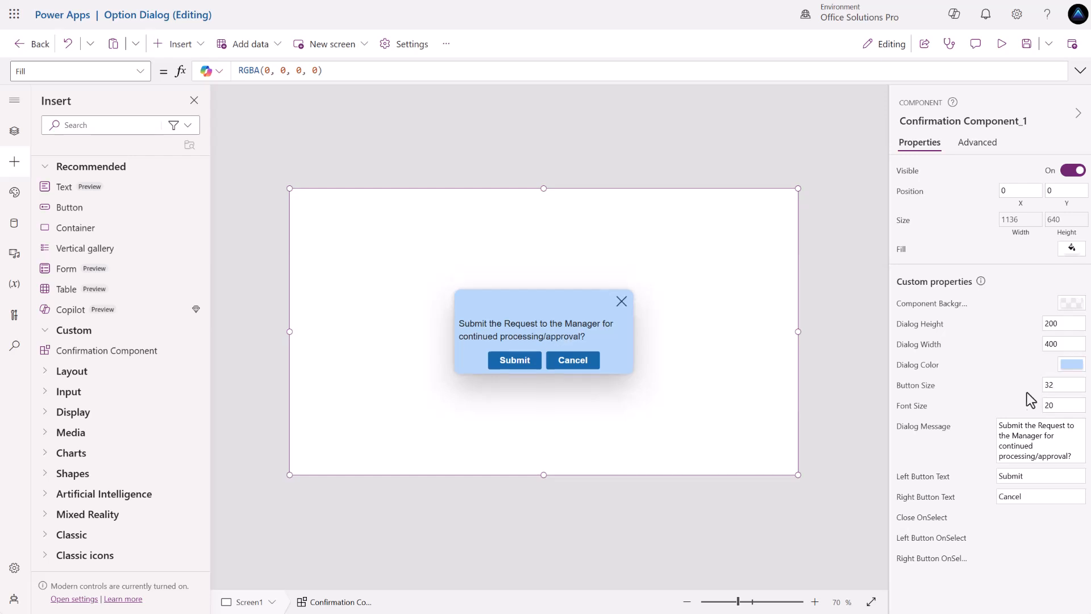
Try a longer Dialog Message by repeating the manager-approval question a second time, and undo the change.
{"action": "left_click_drag", "start_coordinate": [1068, 456], "coordinate": [994, 426]}
{"action": "type", "text": "Submit the Request to the Manager for continued processing/approval?"}
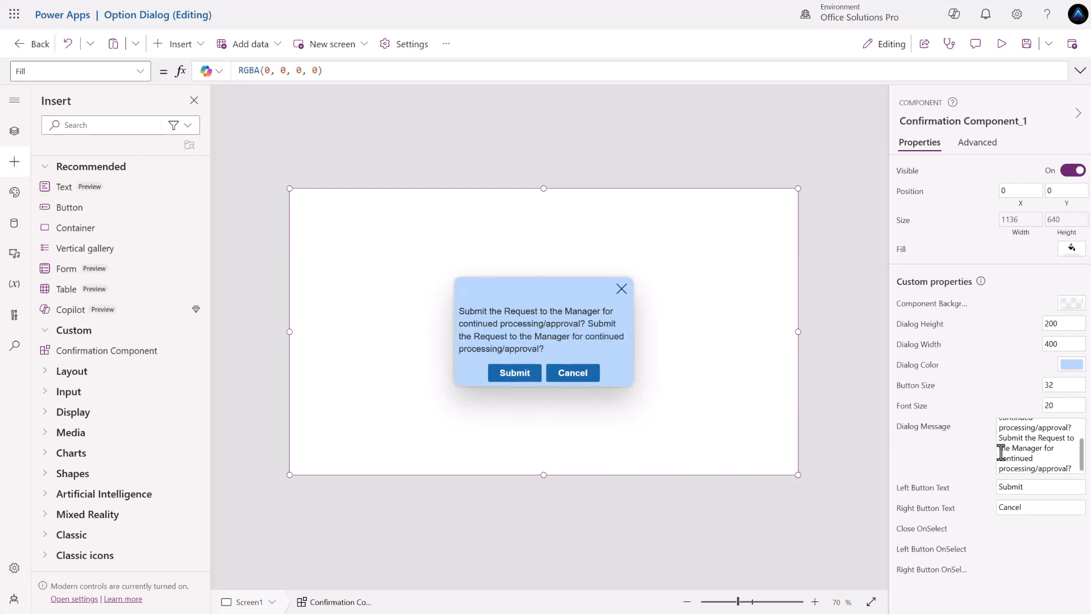
{"action": "key", "text": "ctrl+z"}
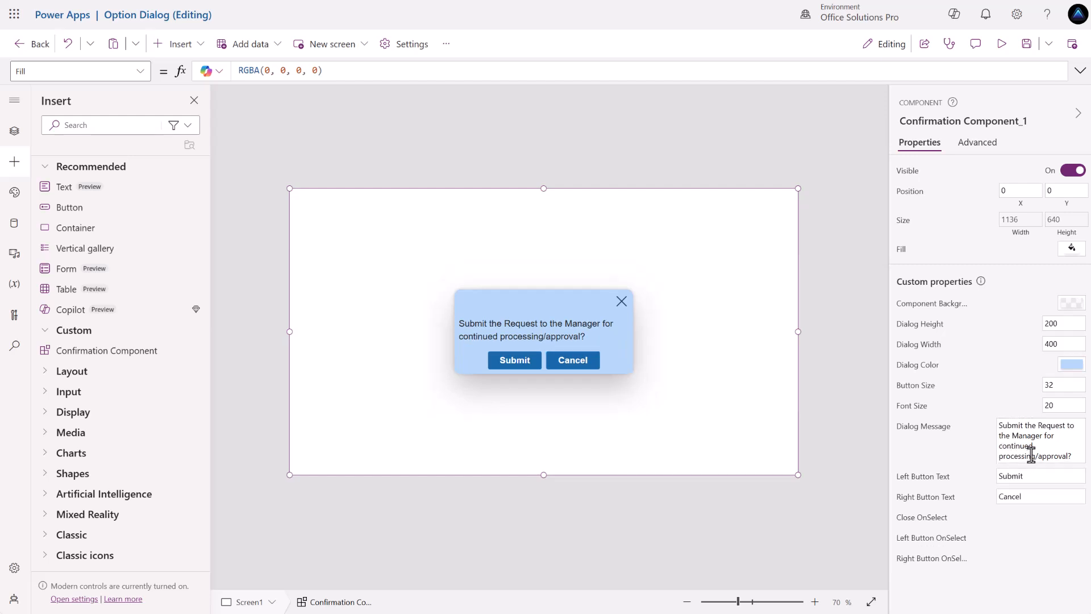
Try Save as the component's Left Button Text and set it back to Submit.
{"action": "left_click", "coordinate": [1026, 477]}
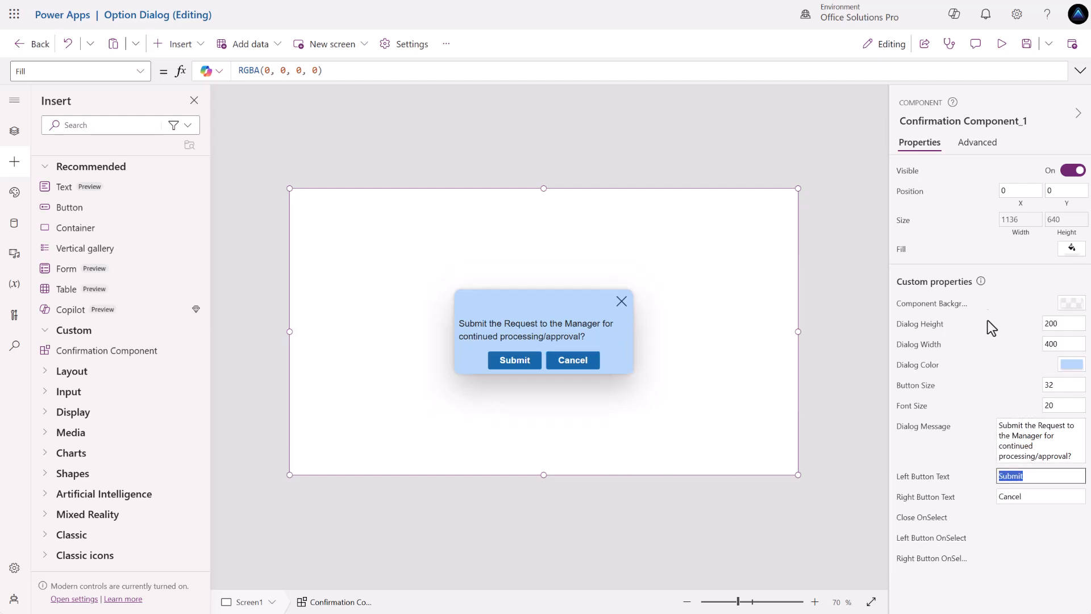
{"action": "type", "text": "Save"}
{"action": "left_click", "coordinate": [970, 404]}
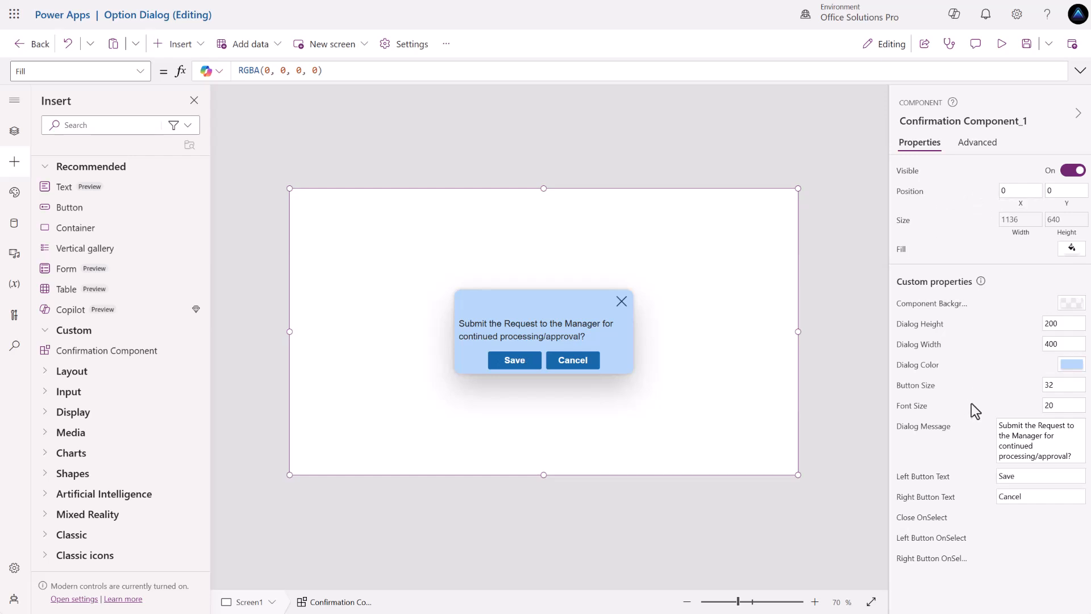
{"action": "left_click", "coordinate": [1014, 476]}
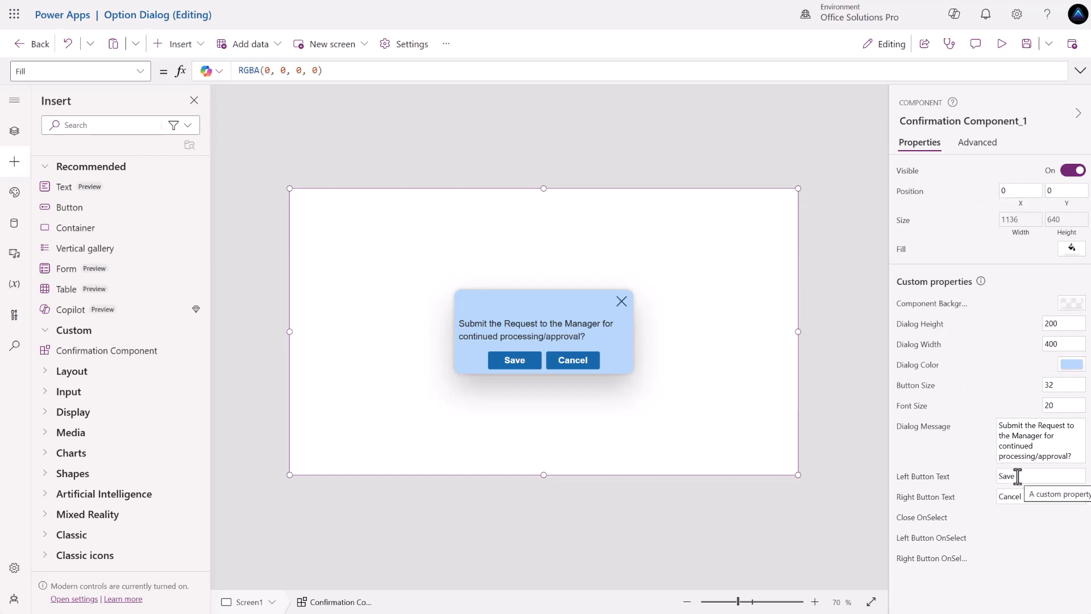
{"action": "type", "text": "Submit"}
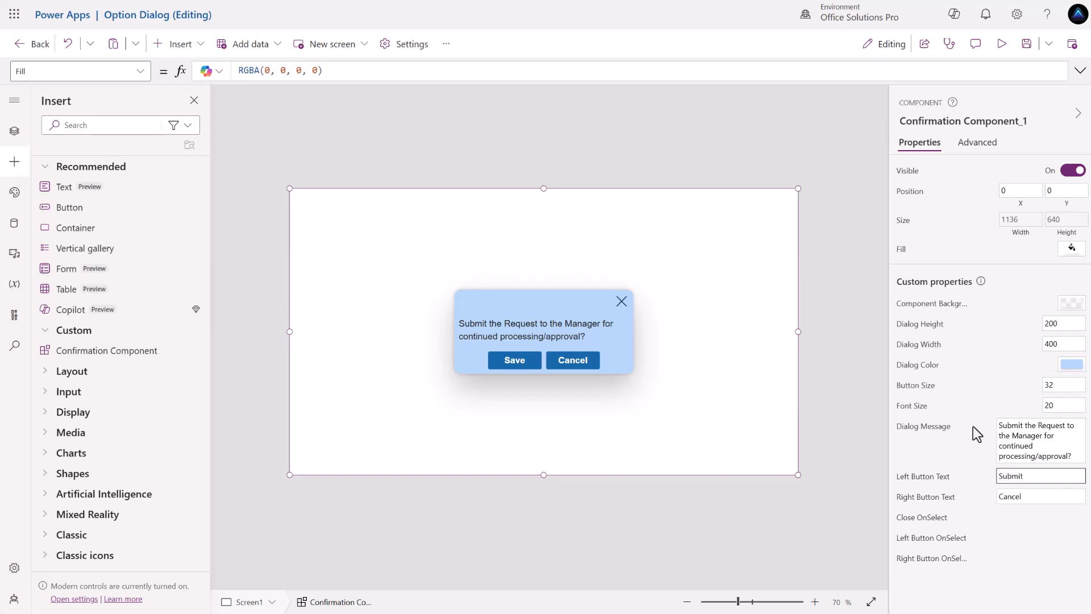
{"action": "left_click", "coordinate": [971, 426]}
Set the component's Close OnSelect formula to UpdateContext({locConfDialogVisible: false}) and copy the whole formula.
{"action": "left_click", "coordinate": [918, 525]}
{"action": "left_click_drag", "start_coordinate": [278, 70], "coordinate": [243, 70]}
{"action": "double_click", "coordinate": [255, 70]}
{"action": "type", "text": "Update"}
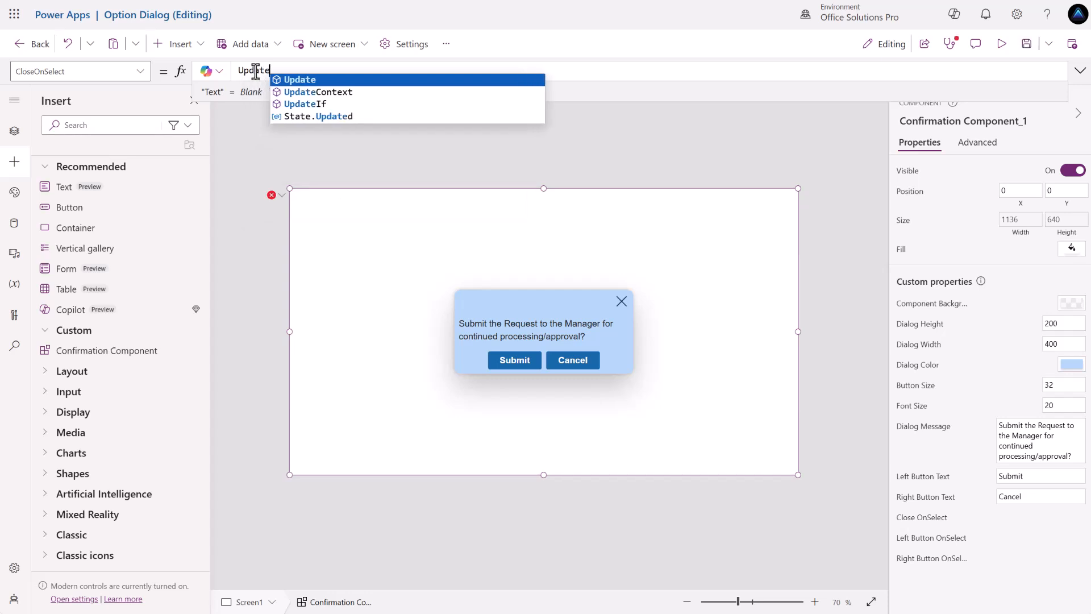
{"action": "type", "text": "Context()"}
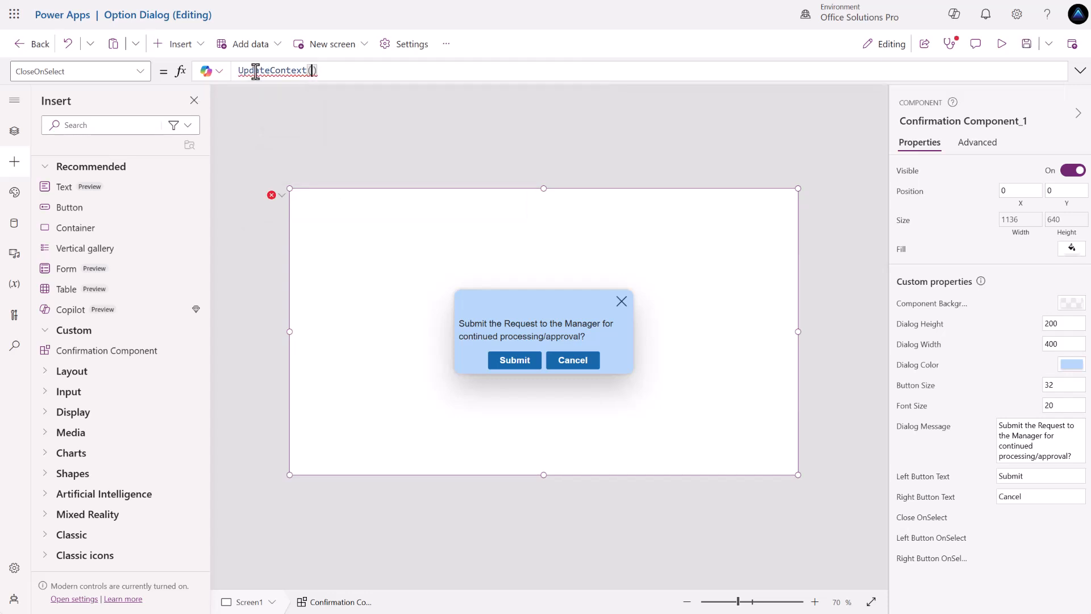
{"action": "type", "text": "{locConfDialgo"}
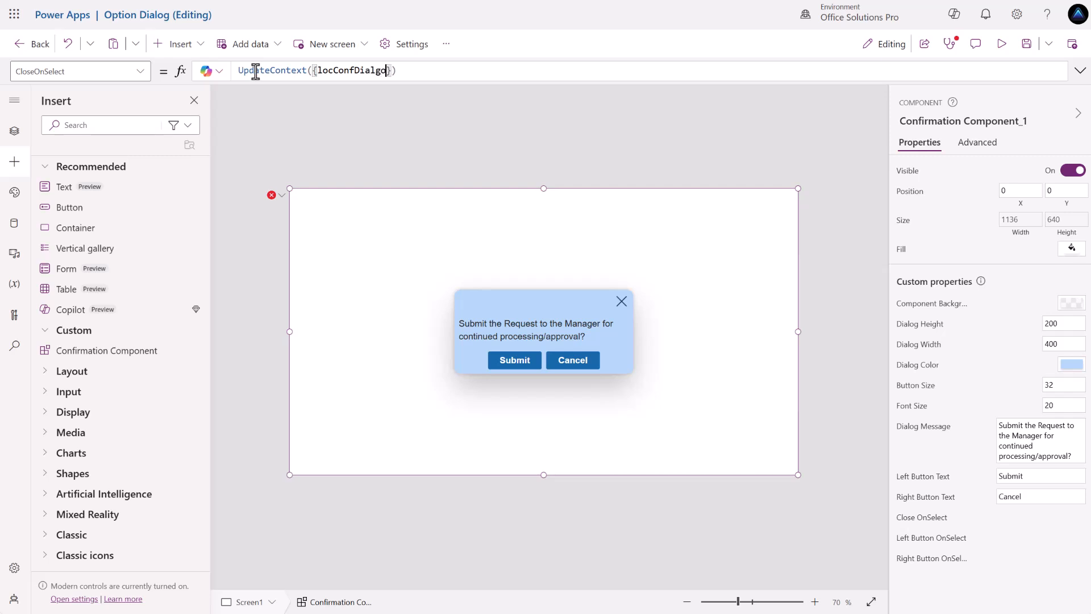
{"action": "key", "text": "BackSpace"}
{"action": "key", "text": "BackSpace"}
{"action": "type", "text": "ogVisiblie"}
{"action": "key", "text": "BackSpace"}
{"action": "key", "text": "BackSpace"}
{"action": "type", "text": "e"}
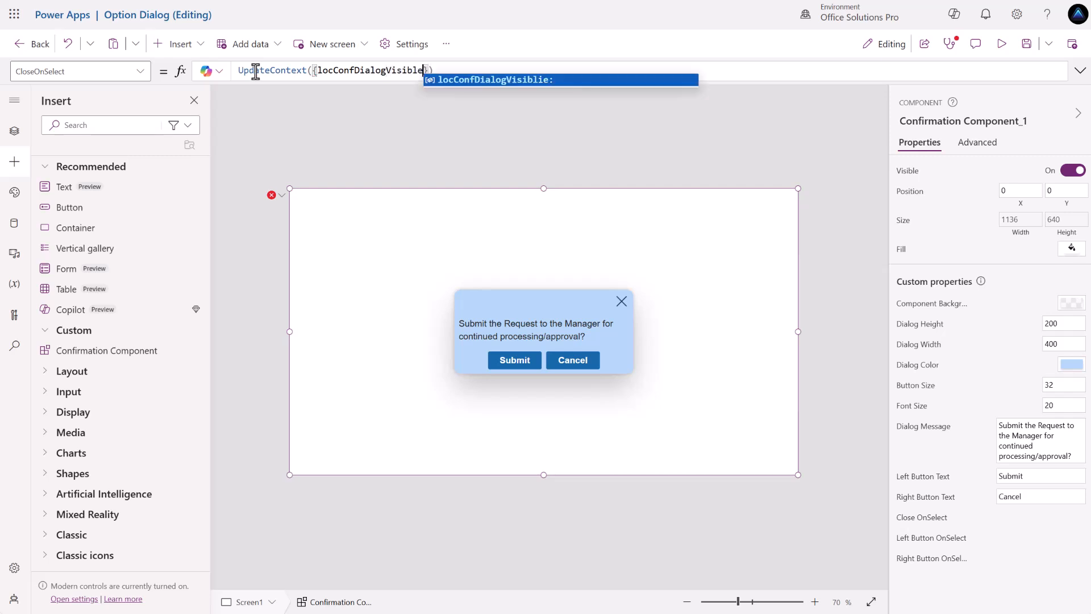
{"action": "type", "text": ": "}
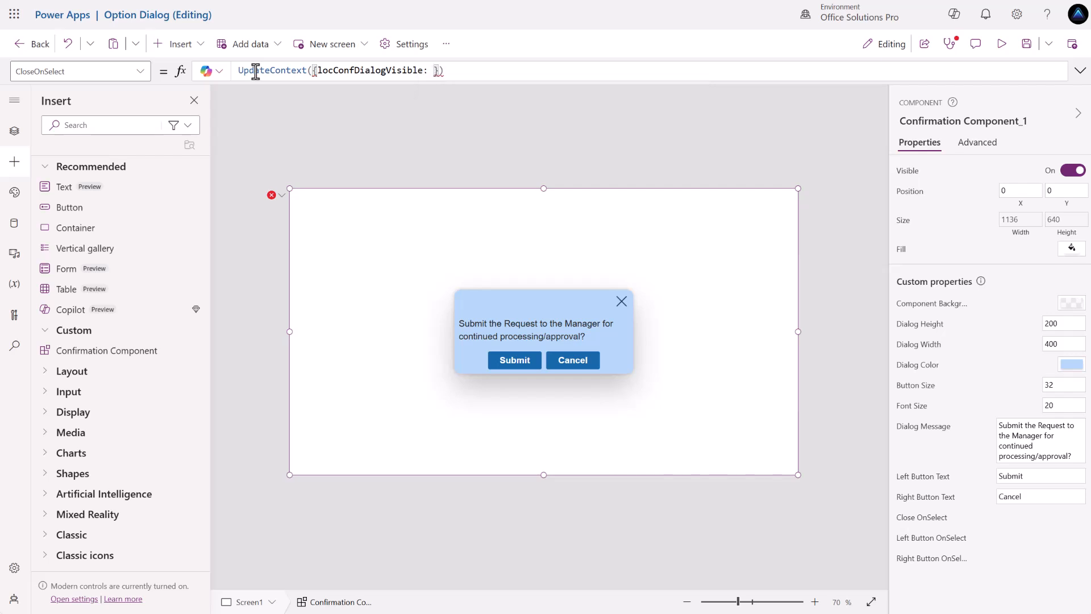
{"action": "type", "text": "false"}
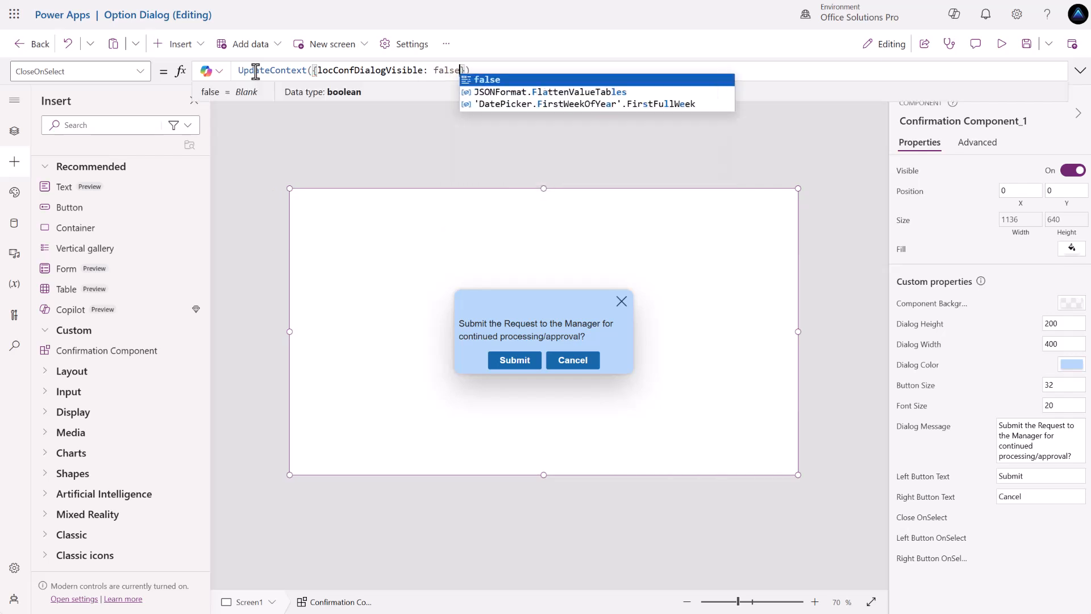
{"action": "key", "text": "ctrl+a"}
{"action": "key", "text": "ctrl+c"}
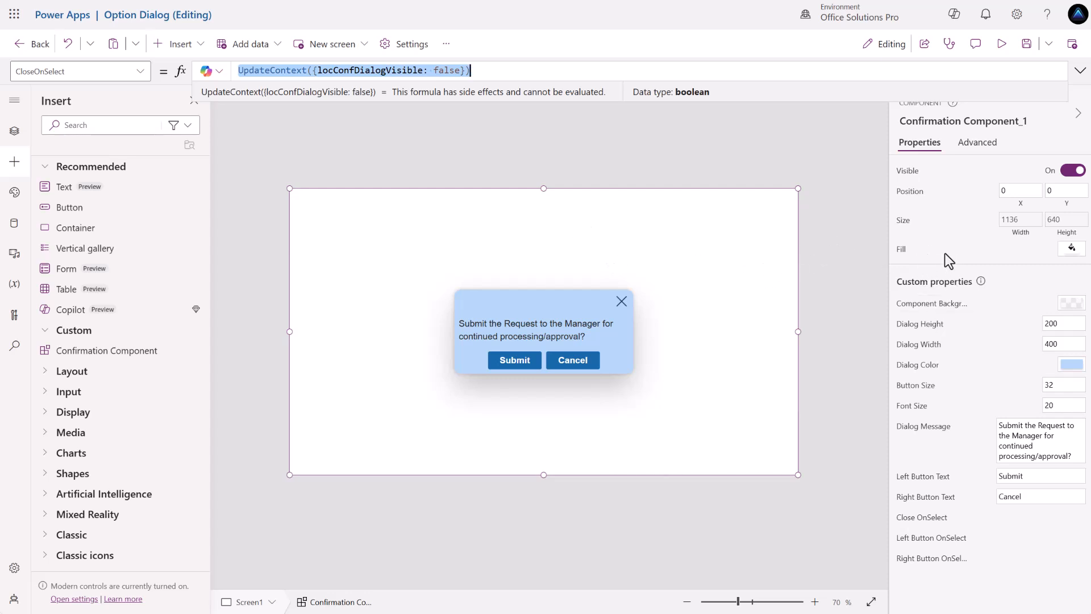
Set the Visible property of the confirmation component to the locConfDialogVisible variable.
{"action": "left_click", "coordinate": [907, 172]}
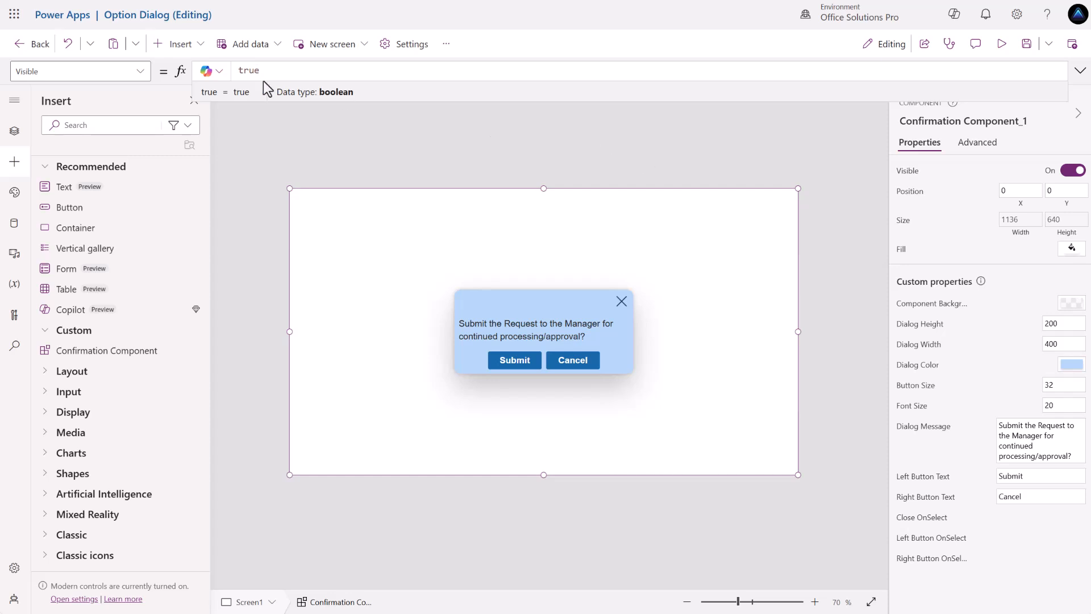
{"action": "left_click_drag", "start_coordinate": [259, 70], "coordinate": [208, 73]}
{"action": "type", "text": "loc"}
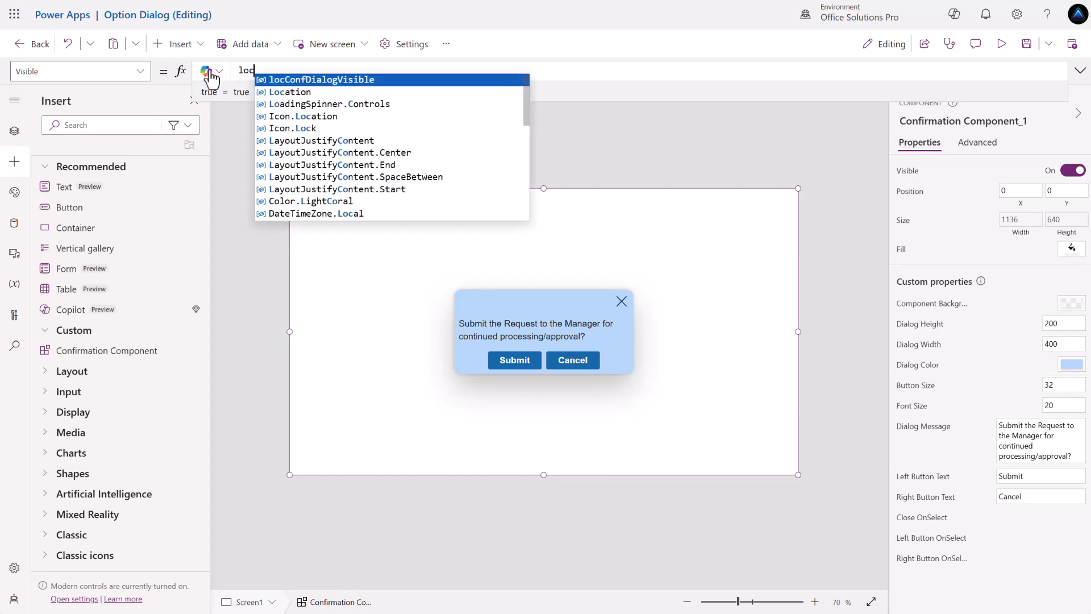
{"action": "key", "text": "Tab"}
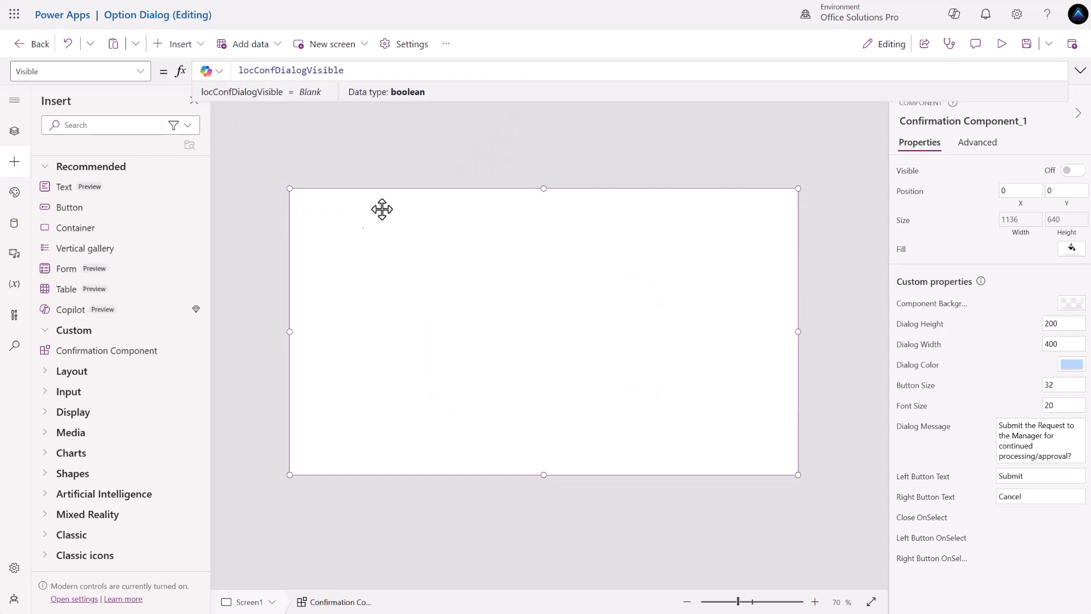
Insert a button on Screen1 and, reusing the copied formula, set its OnSelect to UpdateContext({locConfDialogVisible: true}).
{"action": "left_click", "coordinate": [466, 162]}
{"action": "left_click", "coordinate": [177, 48]}
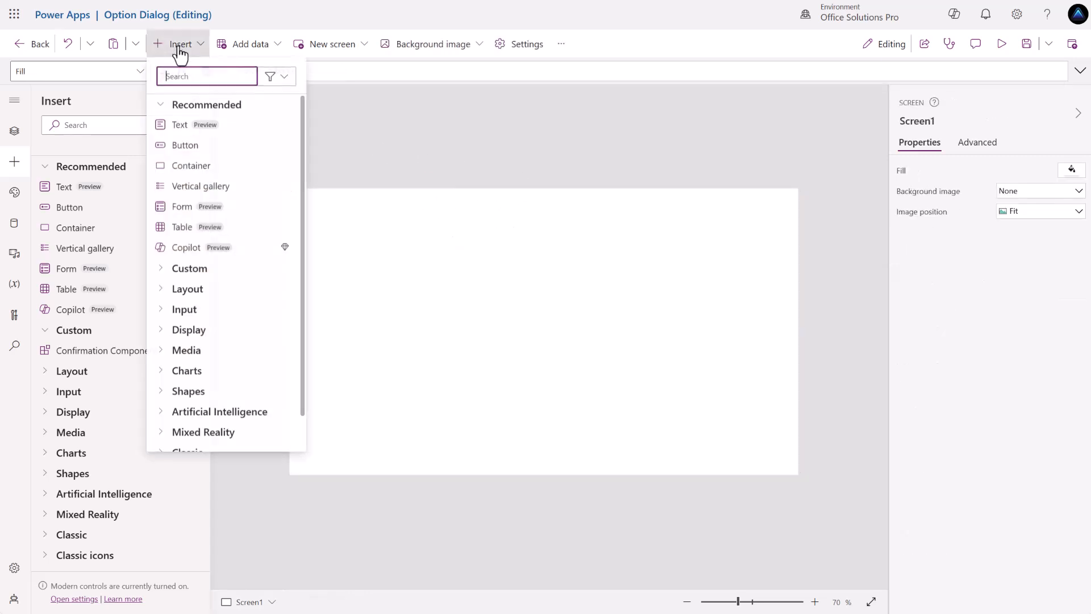
{"action": "left_click", "coordinate": [182, 146]}
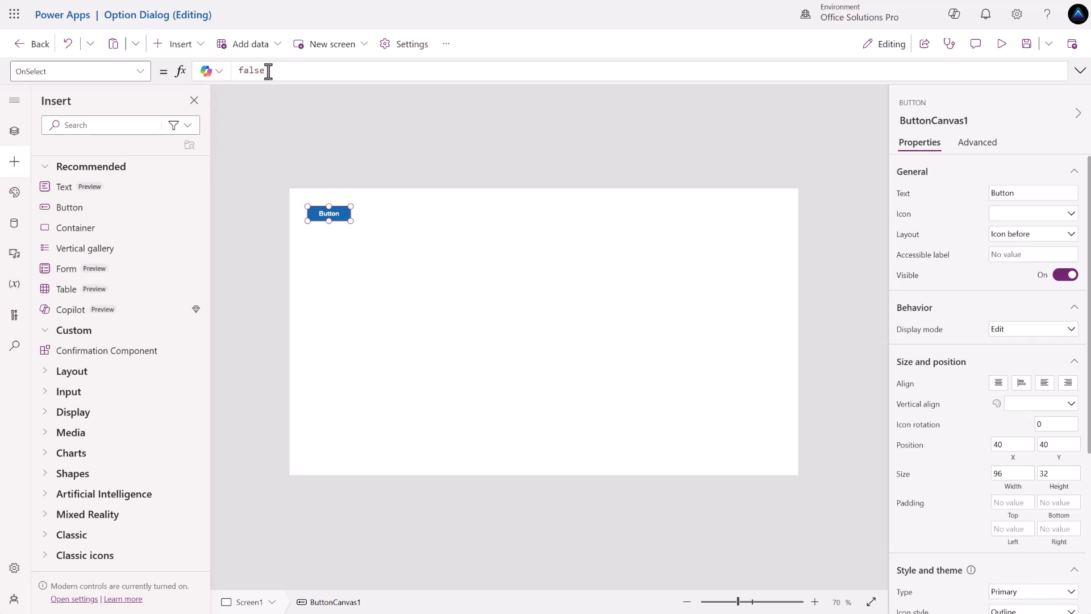
{"action": "left_click_drag", "start_coordinate": [269, 72], "coordinate": [238, 73]}
{"action": "key", "text": "ctrl+v"}
{"action": "double_click", "coordinate": [441, 70]}
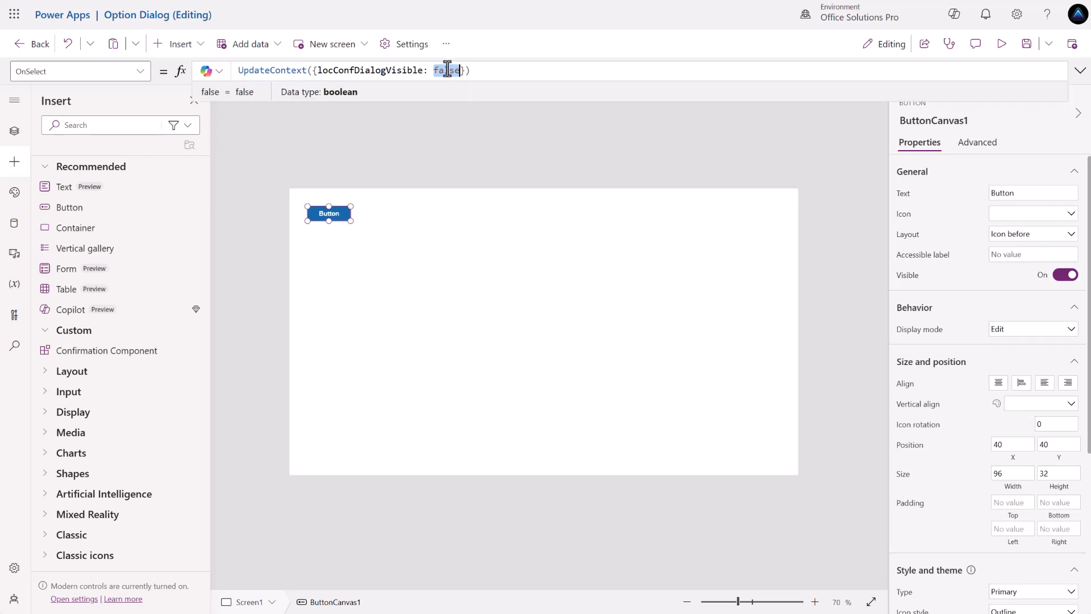
{"action": "type", "text": "true"}
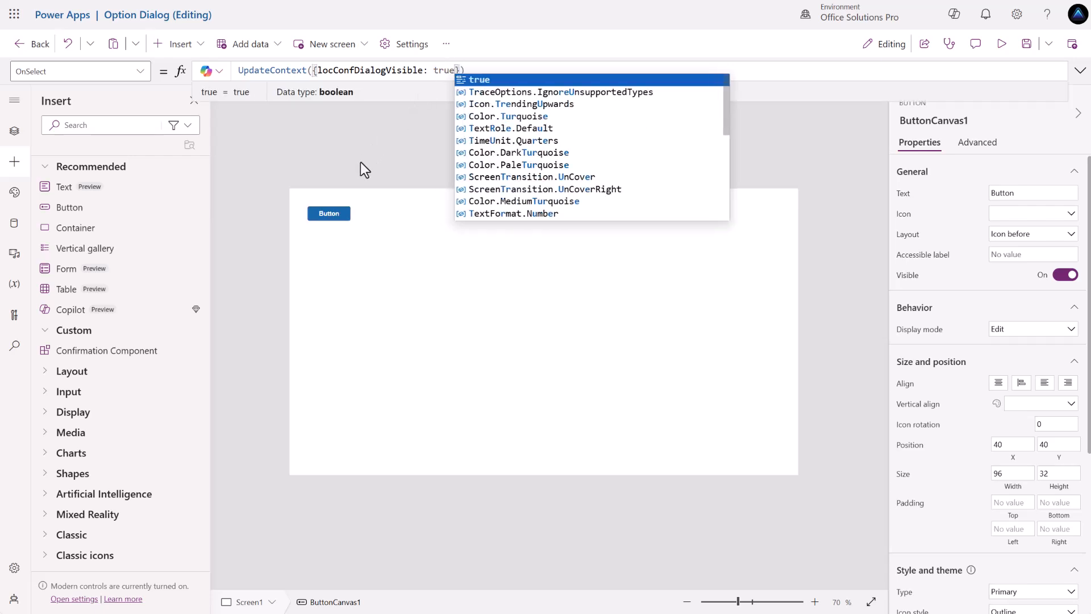
Test opening the confirmation dialog with the new button and closing it with the dialog's X icon.
{"action": "left_click", "coordinate": [324, 222], "text": "alt"}
{"action": "left_click", "coordinate": [428, 230]}
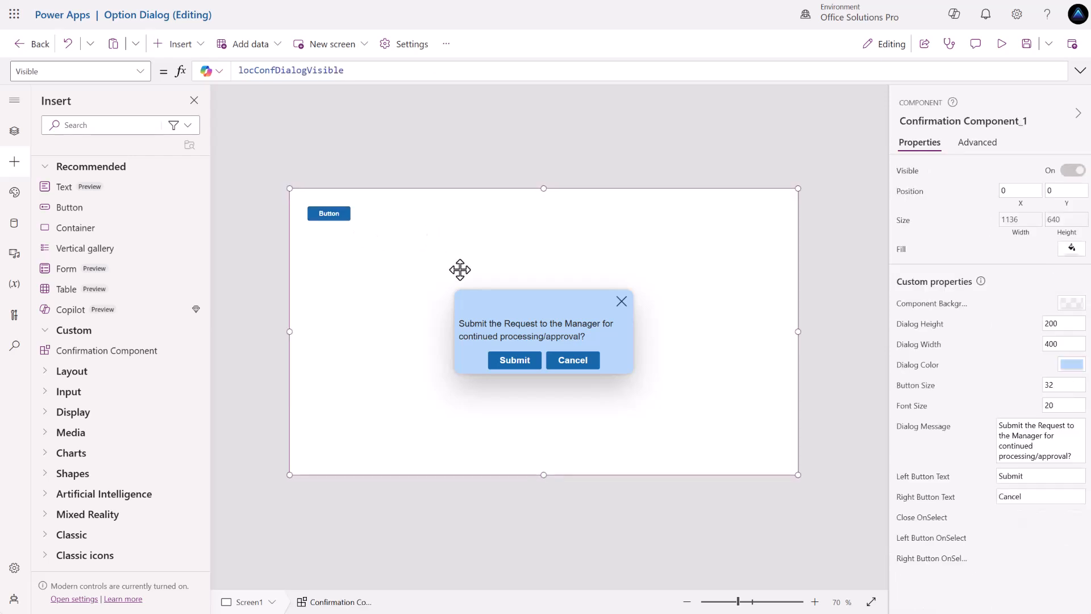
{"action": "left_click", "coordinate": [622, 304], "text": "alt"}
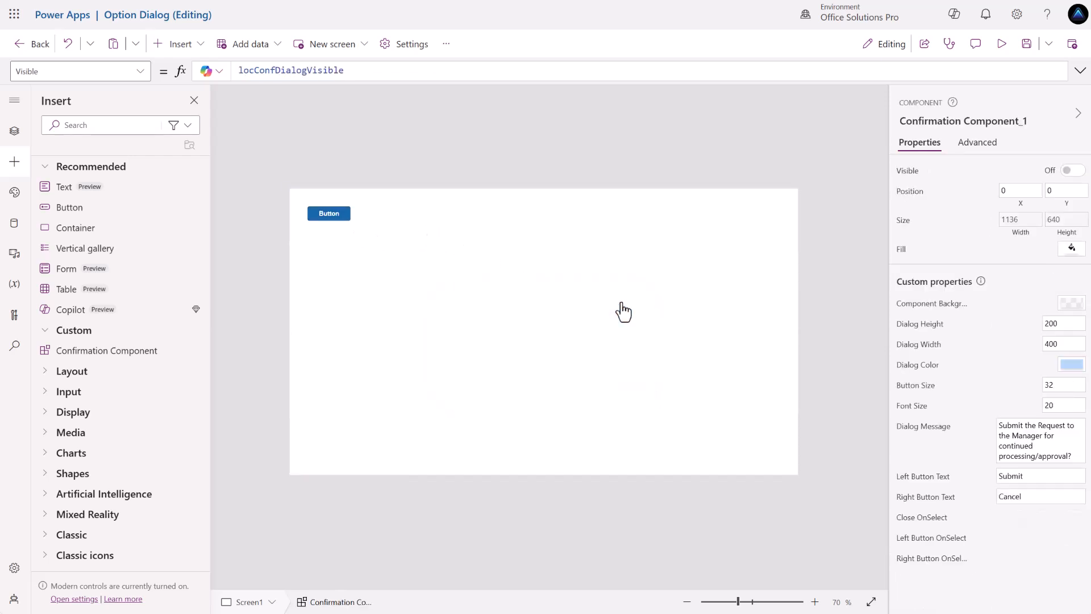
Send the new button to the back, behind the confirmation component on Screen1.
{"action": "left_click", "coordinate": [333, 223]}
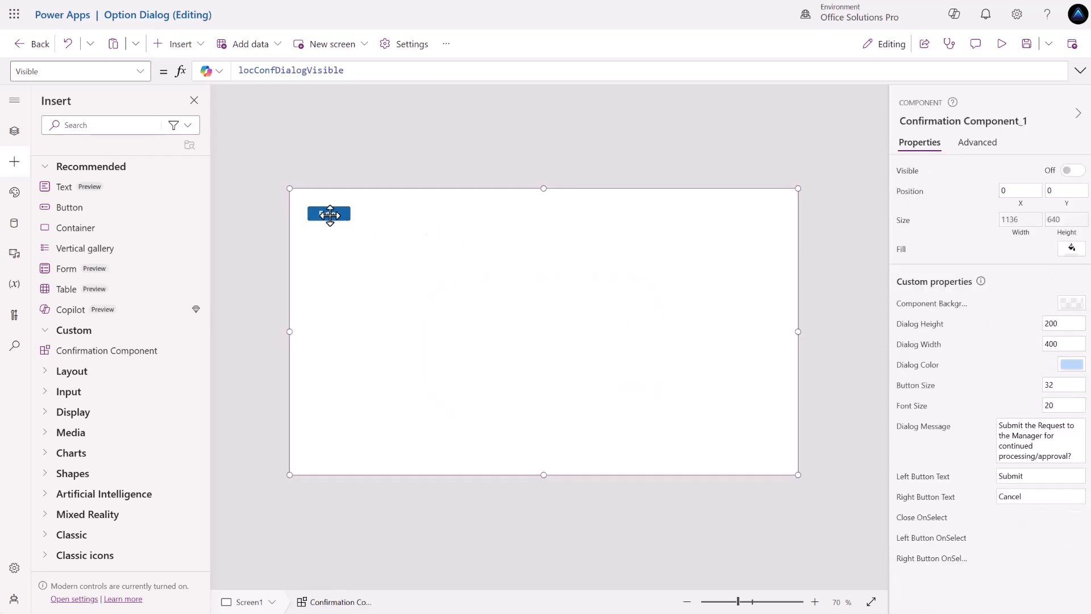
{"action": "left_click", "coordinate": [364, 177]}
{"action": "left_click", "coordinate": [328, 214]}
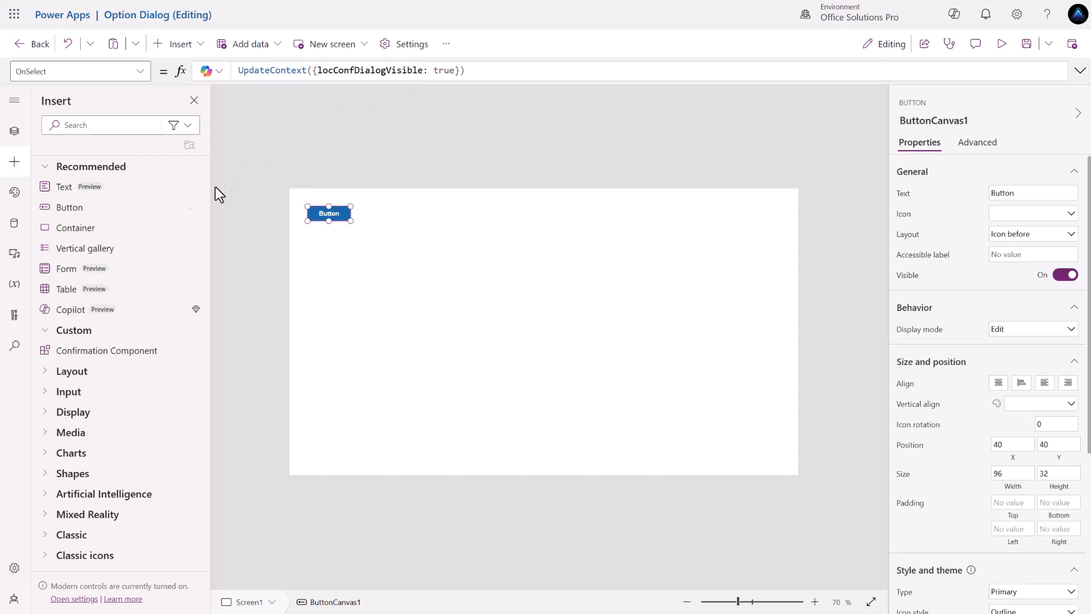
{"action": "left_click", "coordinate": [14, 132]}
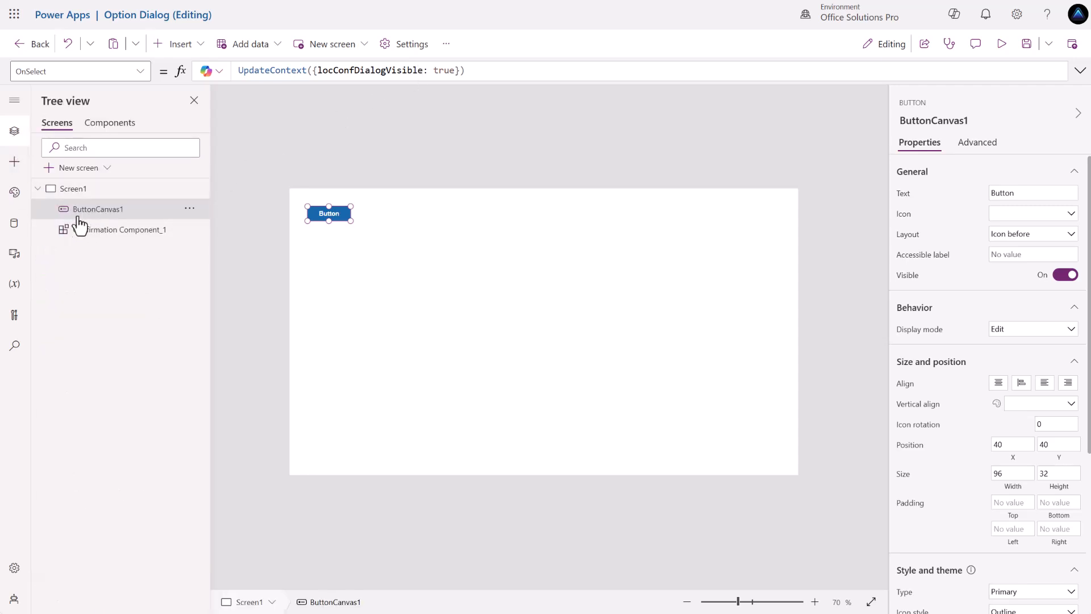
{"action": "left_click", "coordinate": [189, 209]}
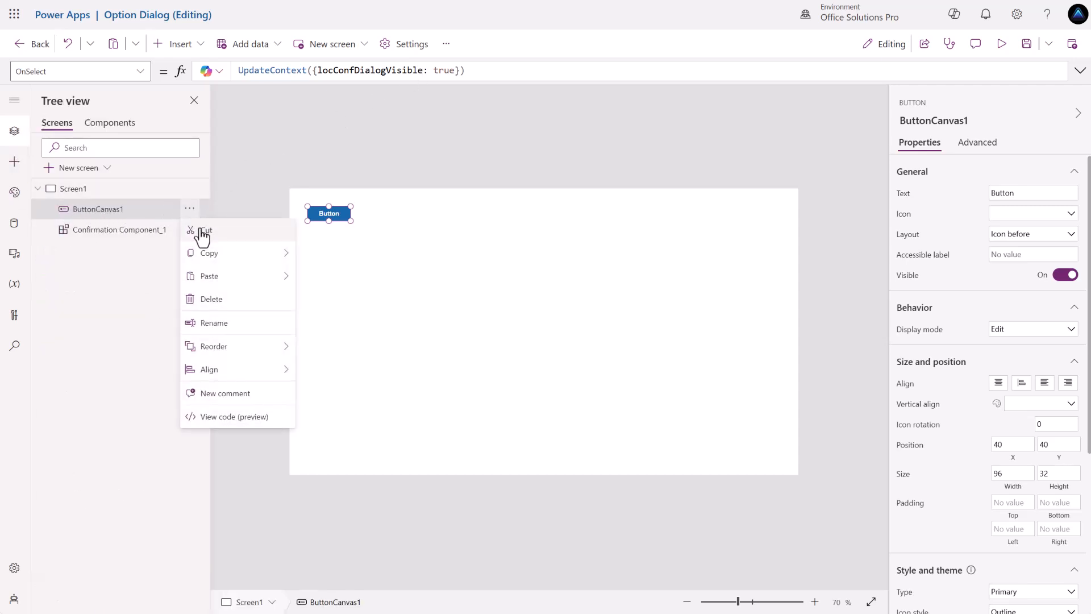
{"action": "mouse_move", "coordinate": [242, 354]}
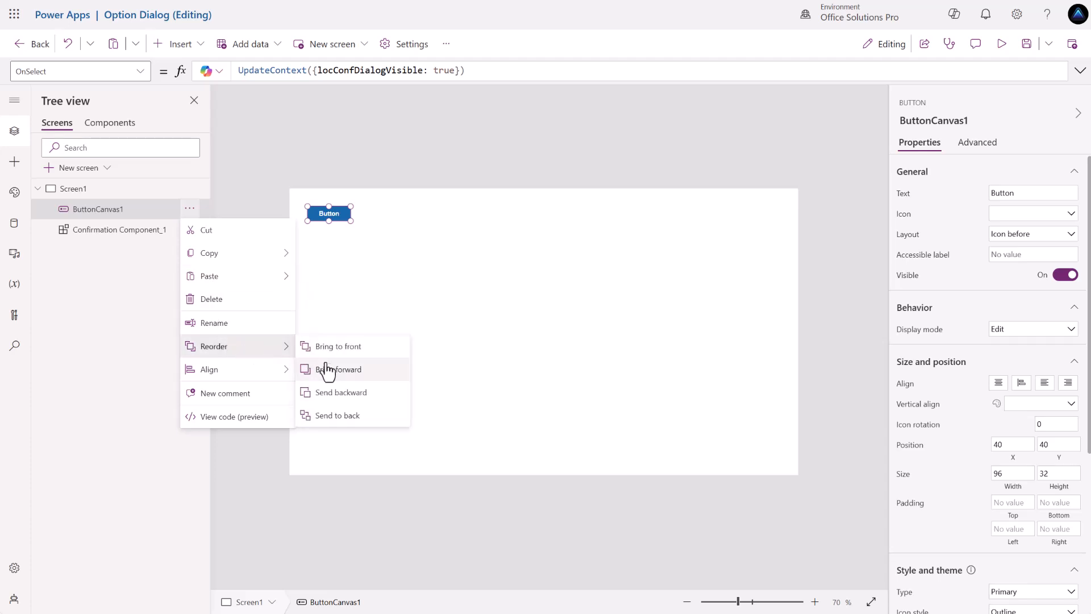
{"action": "left_click", "coordinate": [347, 417]}
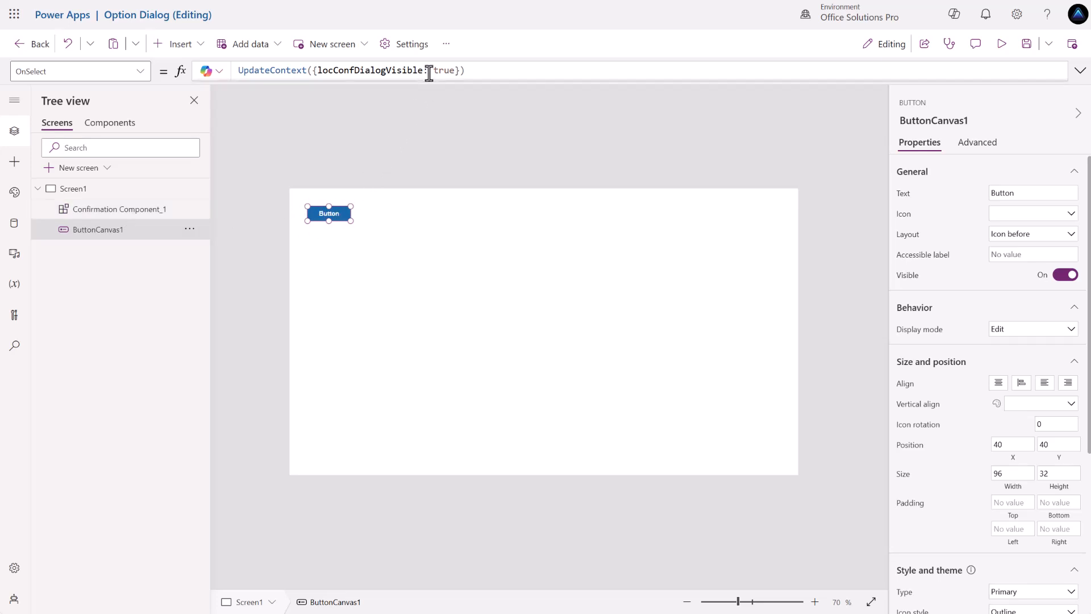
Make the Screen1 button toggle the dialog by setting its OnSelect to UpdateContext({locConfDialogVisible: !locConfDialogVisible}).
{"action": "left_click_drag", "start_coordinate": [421, 70], "coordinate": [317, 71]}
{"action": "key", "text": "ctrl+c"}
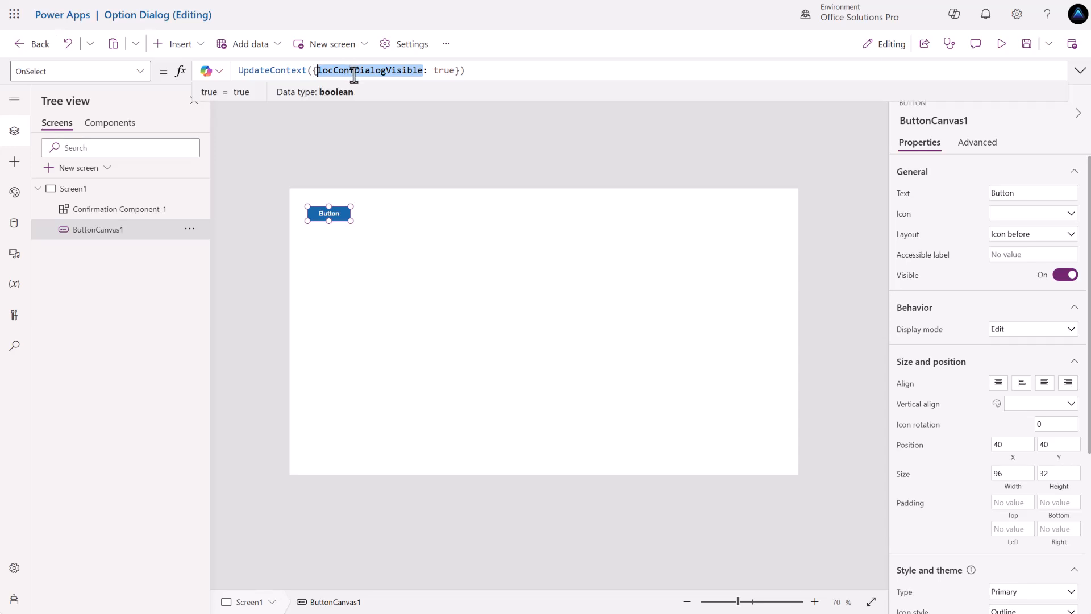
{"action": "left_click_drag", "start_coordinate": [433, 70], "coordinate": [455, 71]}
{"action": "key", "text": "ctrl+v"}
{"action": "double_click", "coordinate": [435, 70]}
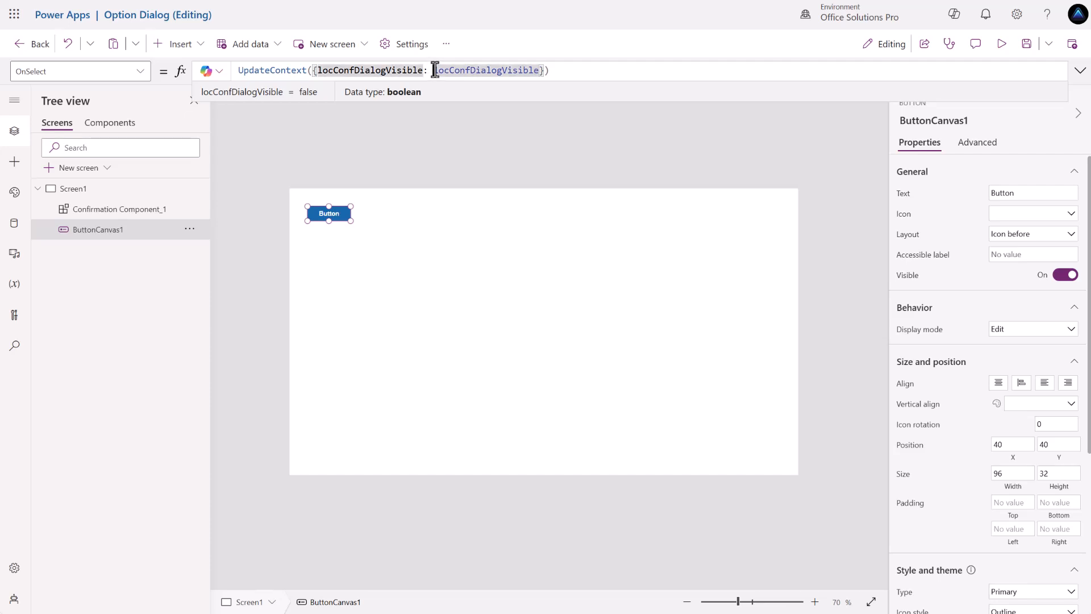
{"action": "key", "text": "Left"}
{"action": "type", "text": "!"}
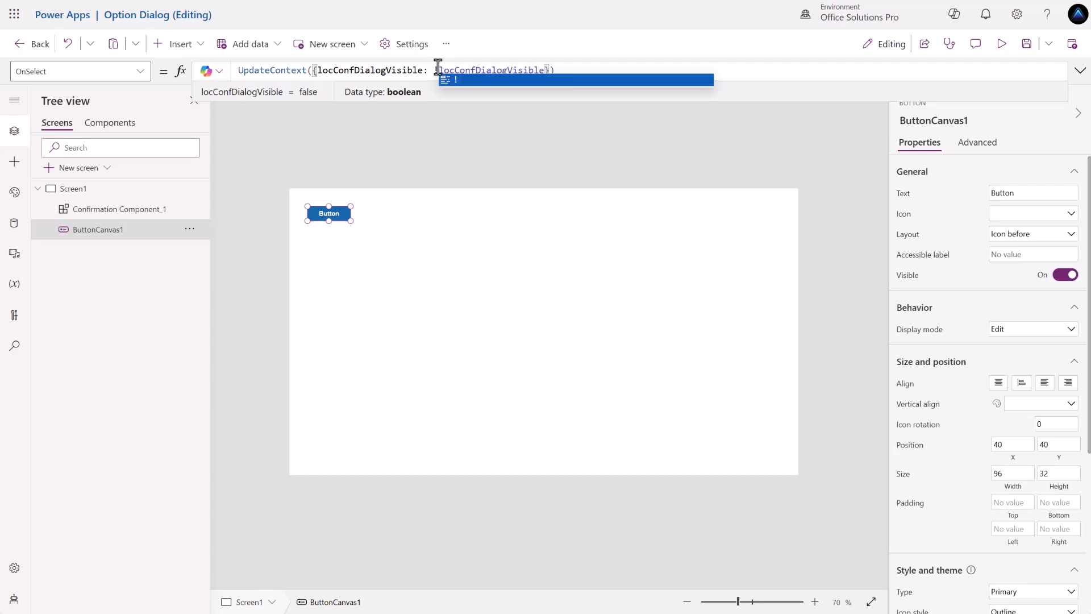
Test the toggle formula by repeatedly opening the dialog with the Screen1 button and closing it with its X icon, leaving it open.
{"action": "left_click", "coordinate": [330, 217], "text": "alt"}
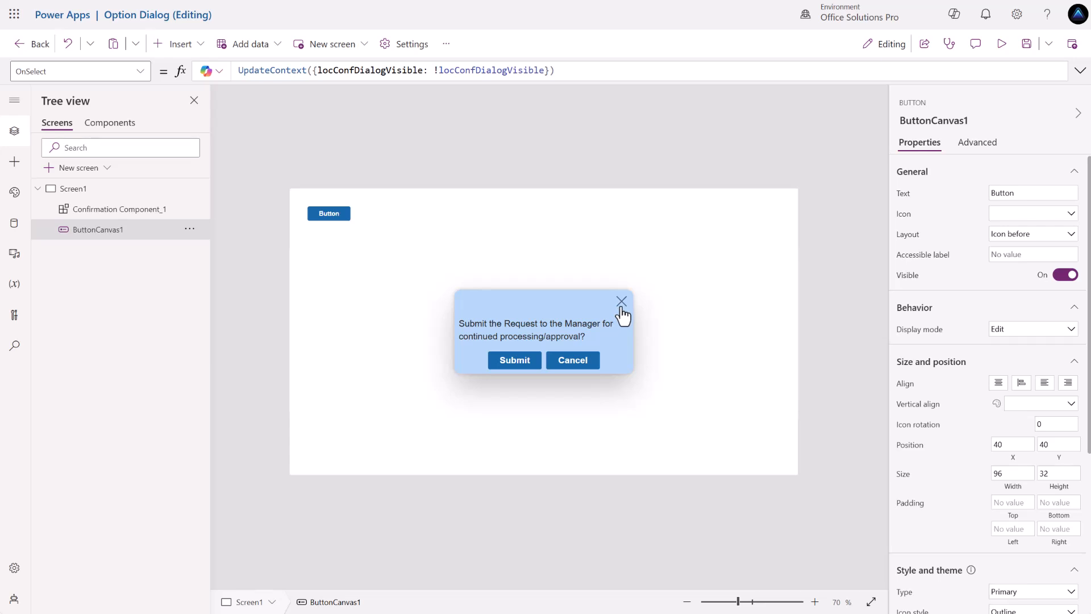
{"action": "left_click", "coordinate": [621, 305], "text": "alt"}
{"action": "left_click", "coordinate": [334, 217], "text": "alt"}
{"action": "left_click", "coordinate": [618, 305], "text": "alt"}
{"action": "left_click", "coordinate": [321, 219], "text": "alt"}
Copy the component's Close OnSelect formula, UpdateContext({locConfDialogVisible: false}), into its Right Button OnSelect and test it with the dialog's Cancel button.
{"action": "left_click", "coordinate": [582, 361]}
{"action": "left_click", "coordinate": [904, 527]}
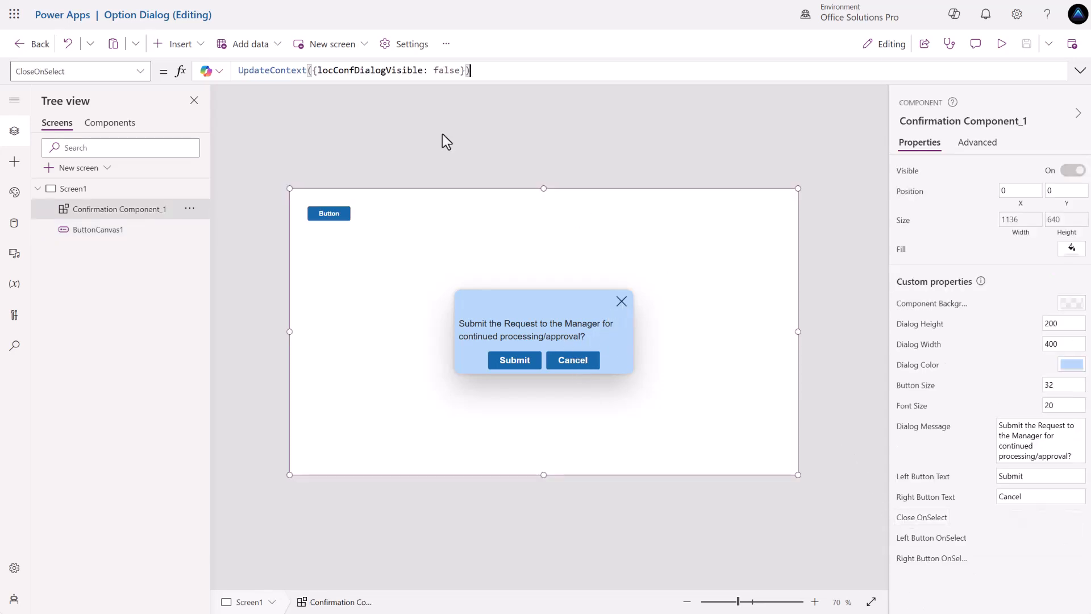
{"action": "left_click_drag", "start_coordinate": [480, 70], "coordinate": [235, 73]}
{"action": "key", "text": "ctrl+c"}
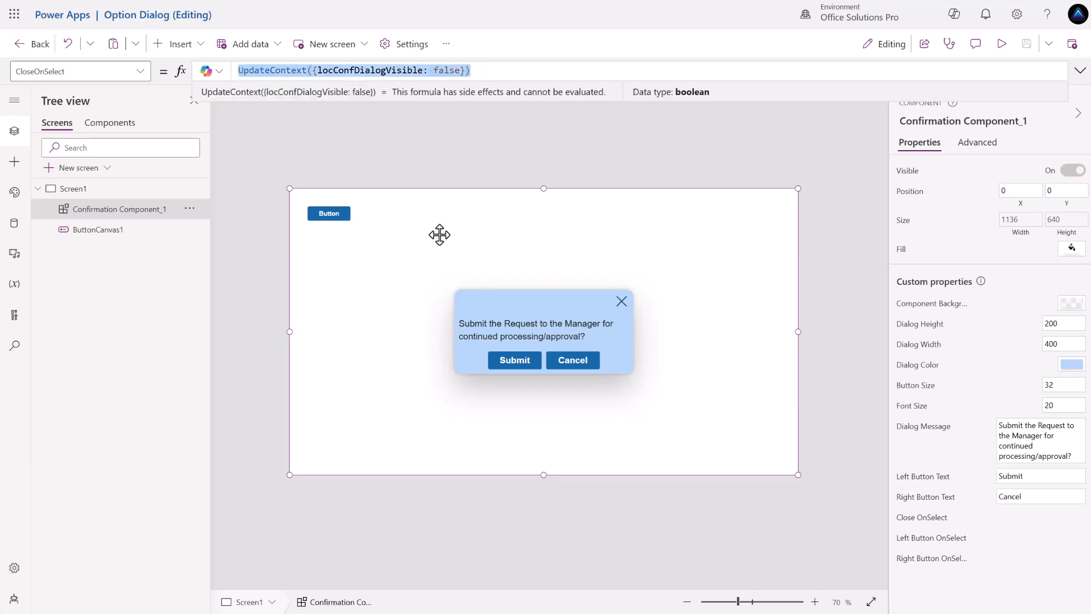
{"action": "left_click", "coordinate": [940, 562]}
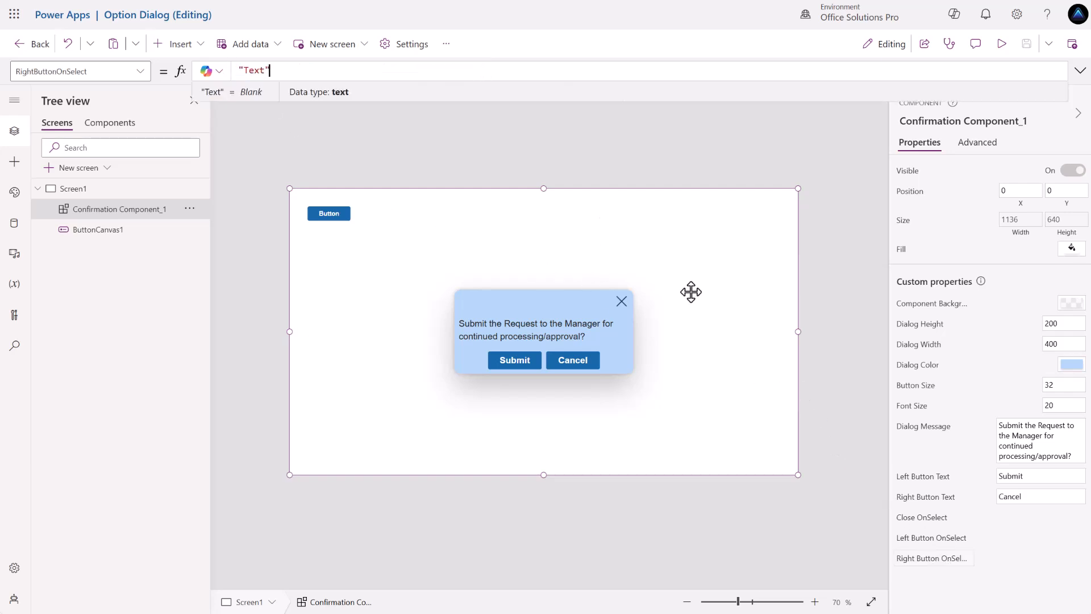
{"action": "left_click_drag", "start_coordinate": [271, 69], "coordinate": [222, 72]}
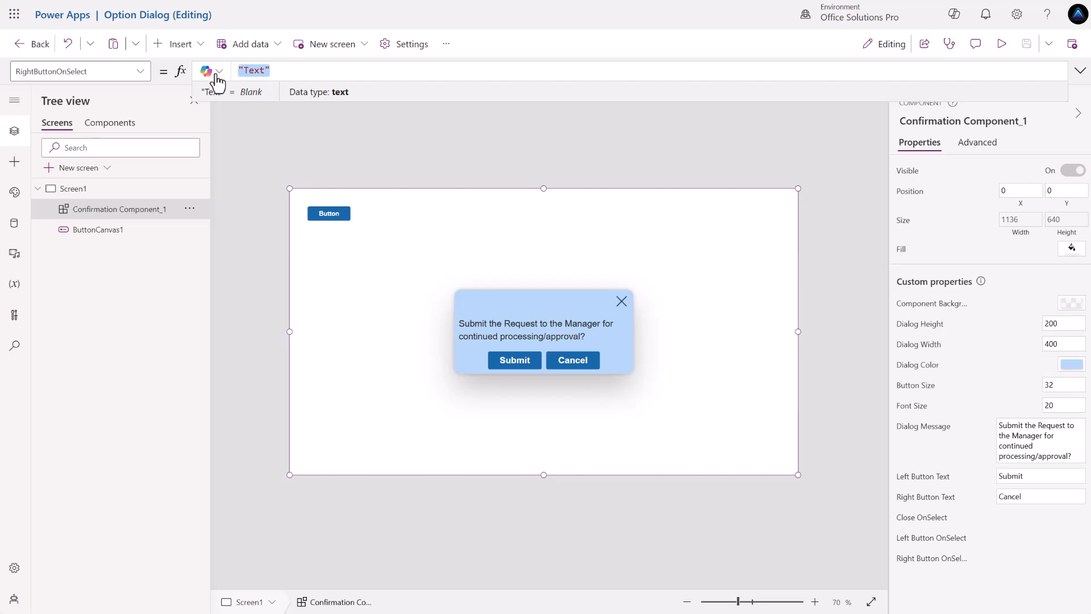
{"action": "key", "text": "ctrl+v"}
{"action": "key", "text": "alt"}
{"action": "left_click", "coordinate": [569, 363], "text": "alt"}
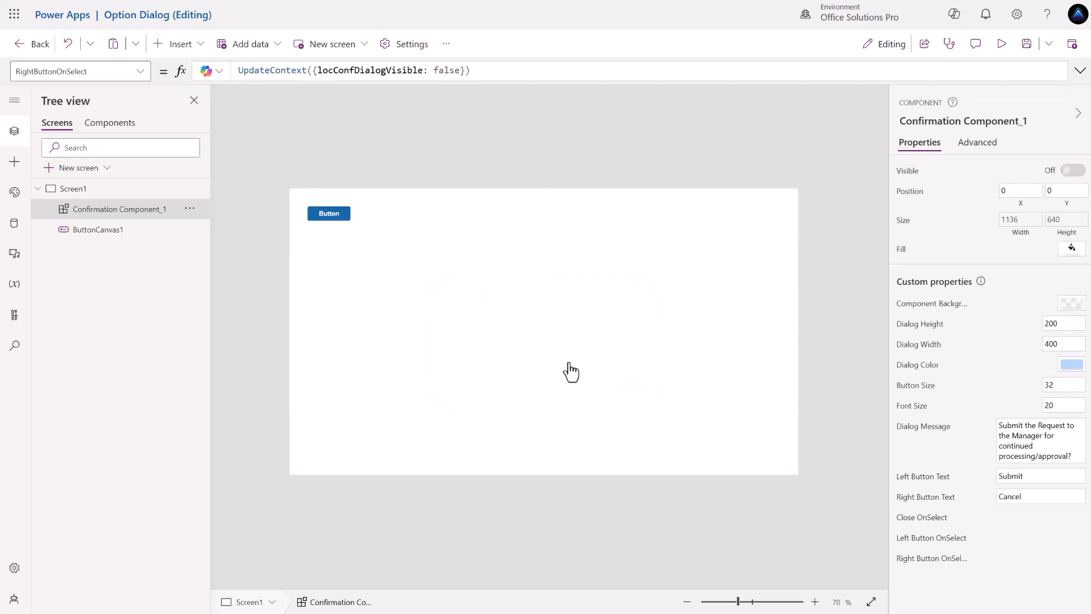